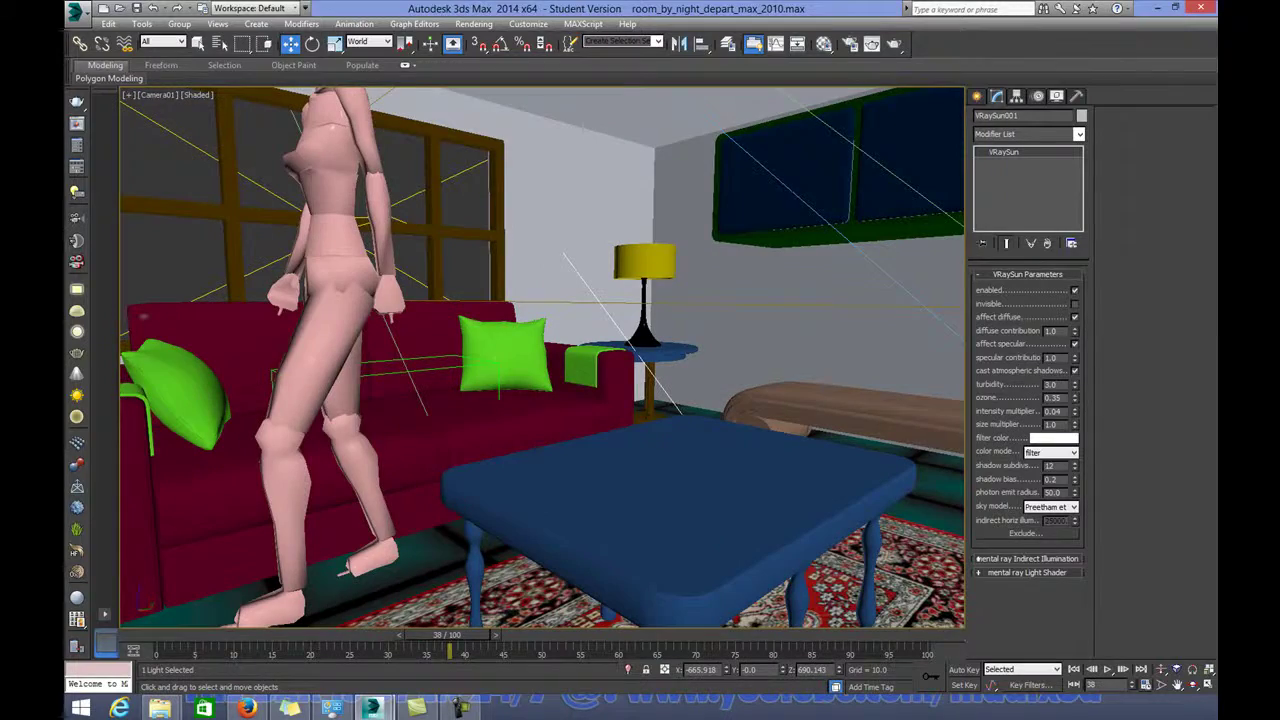
Scrub the timeline to review the walking animation through the camera, stopping at frame 21
{"action": "left_click_drag", "start_coordinate": [447, 636], "coordinate": [340, 645]}
{"action": "key", "text": "w"}
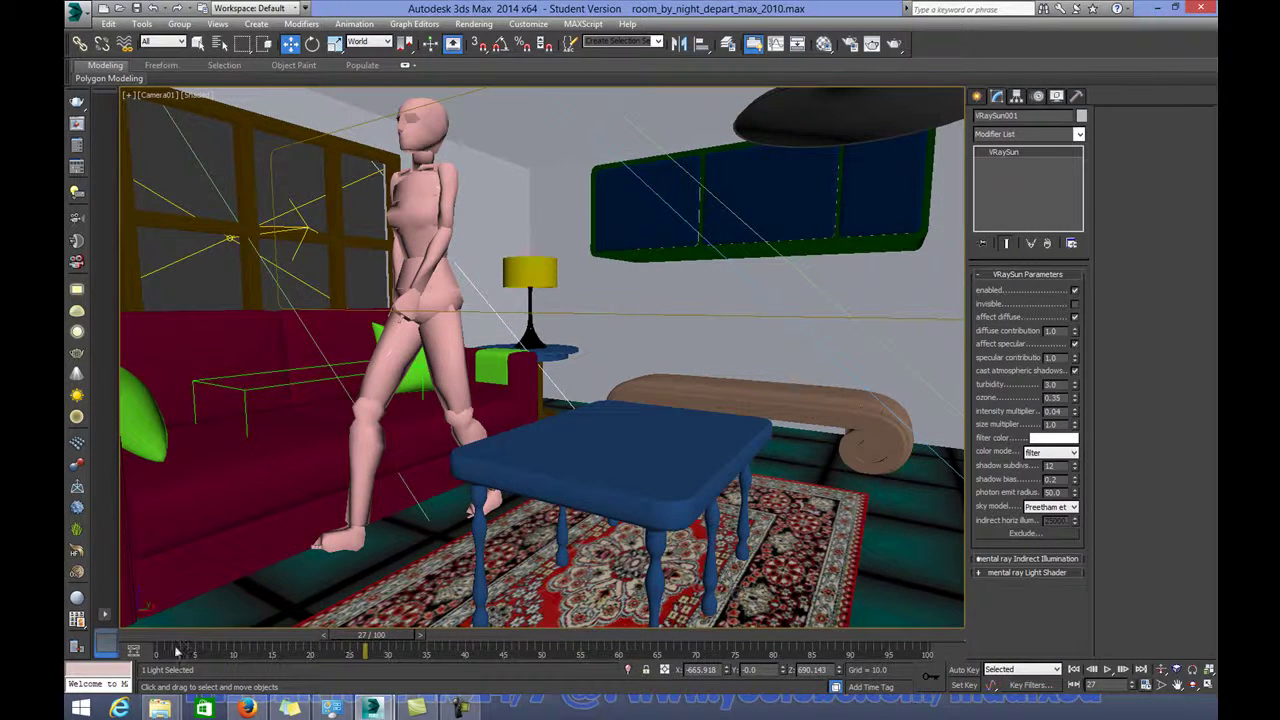
{"action": "left_click_drag", "start_coordinate": [168, 646], "coordinate": [320, 658]}
{"action": "key", "text": "w"}
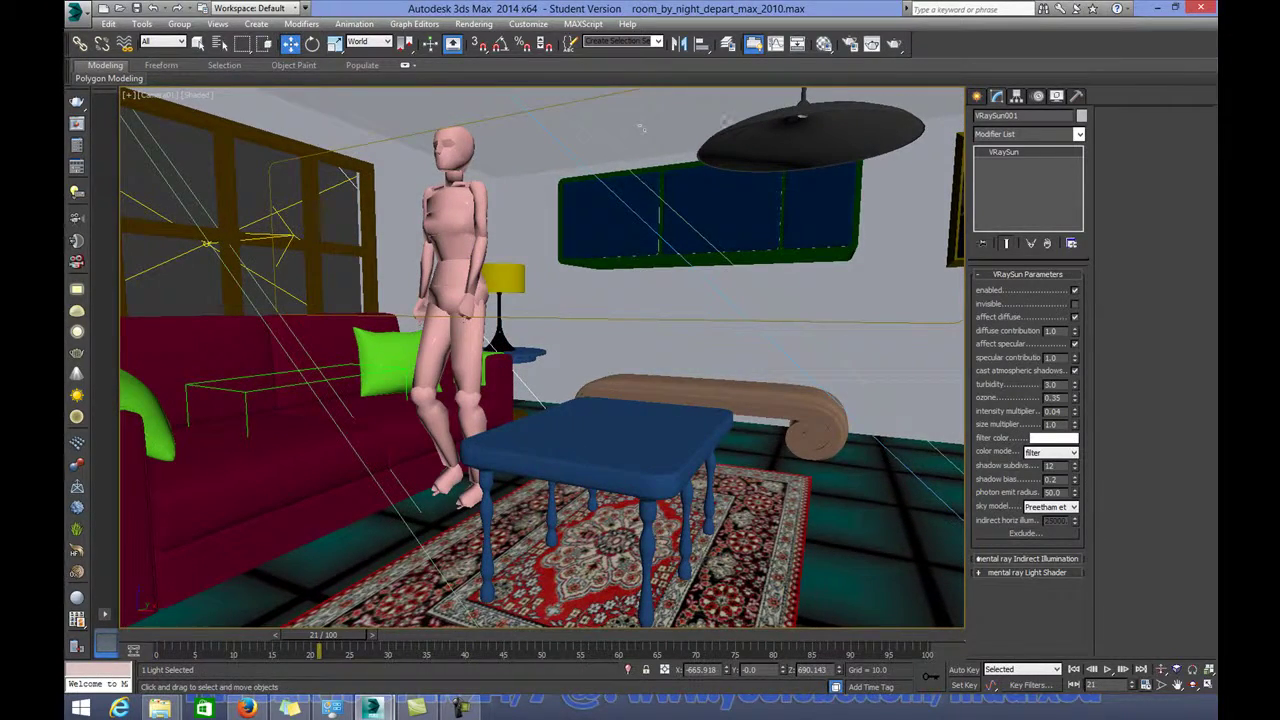
Save the scene as a new file named room_by_night_depart_max_2010_Background01.max
{"action": "left_click", "coordinate": [77, 14]}
{"action": "left_click", "coordinate": [113, 175]}
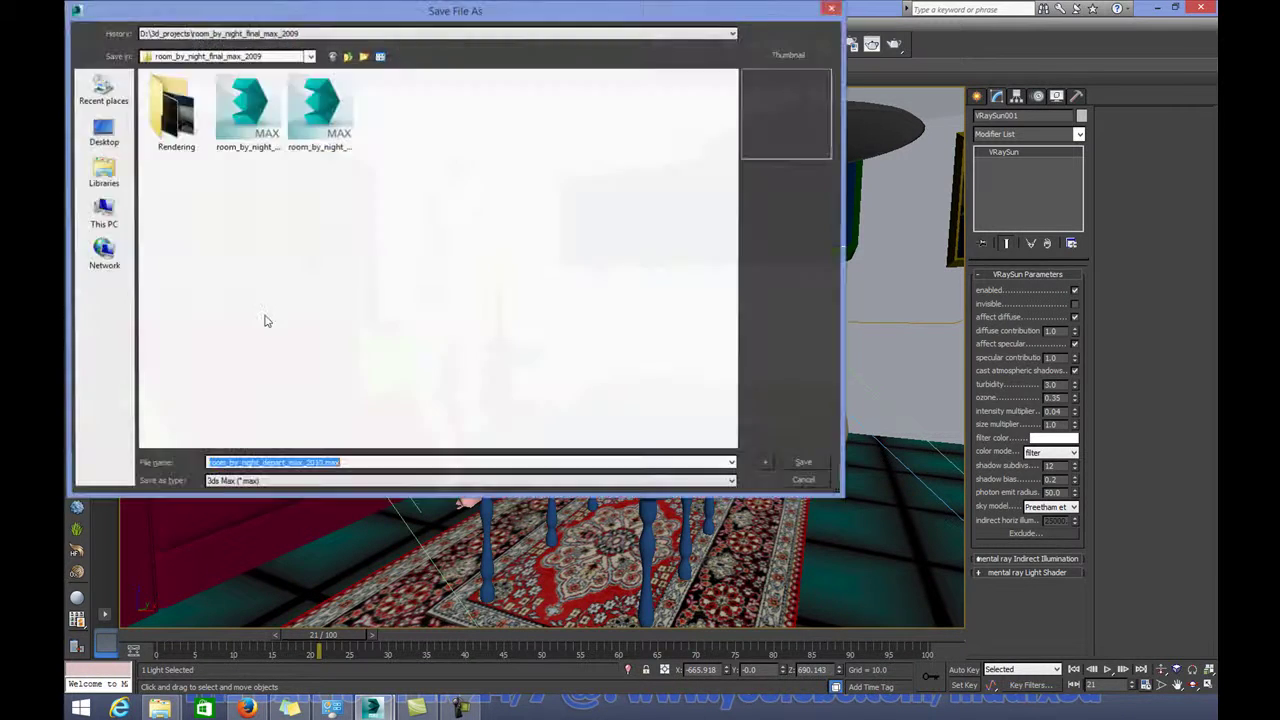
{"action": "left_click", "coordinate": [321, 463]}
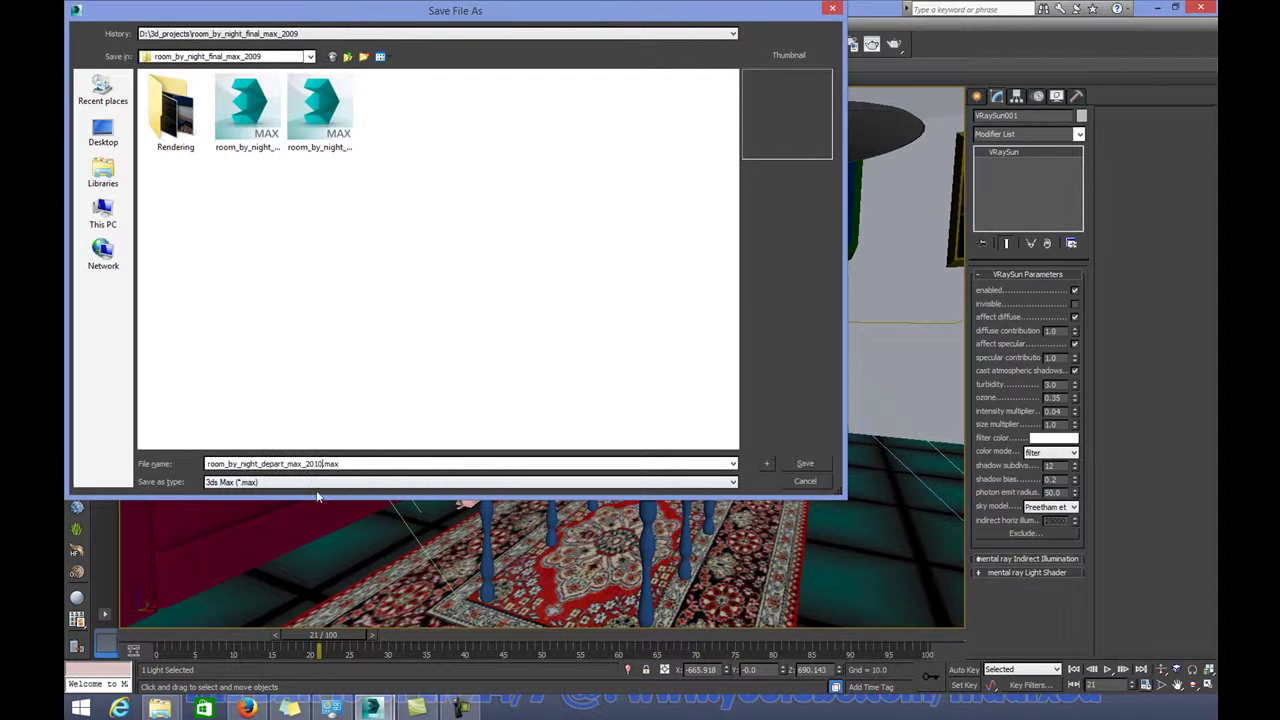
{"action": "type", "text": "_Backgroo"}
{"action": "type", "text": "nd01"}
{"action": "key", "text": "Return"}
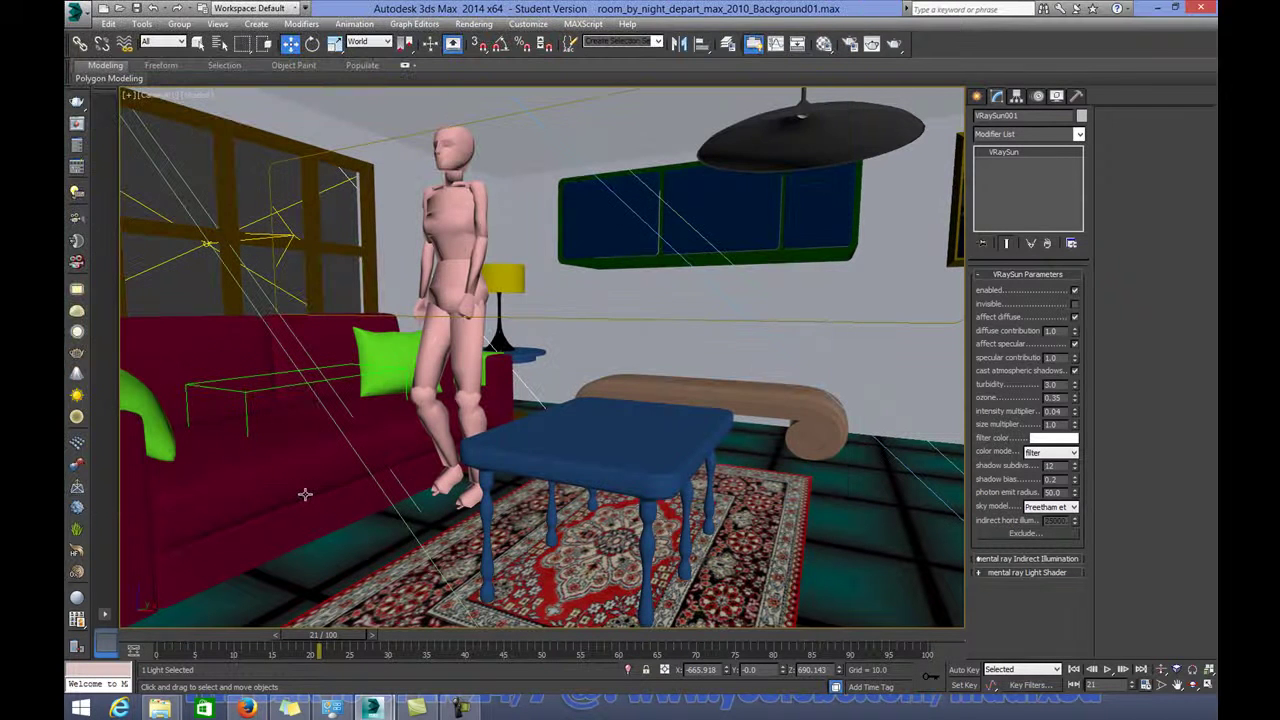
Limit the selection filter to Bone and select all parts of the biped figure beside the sofa
{"action": "left_click", "coordinate": [440, 204]}
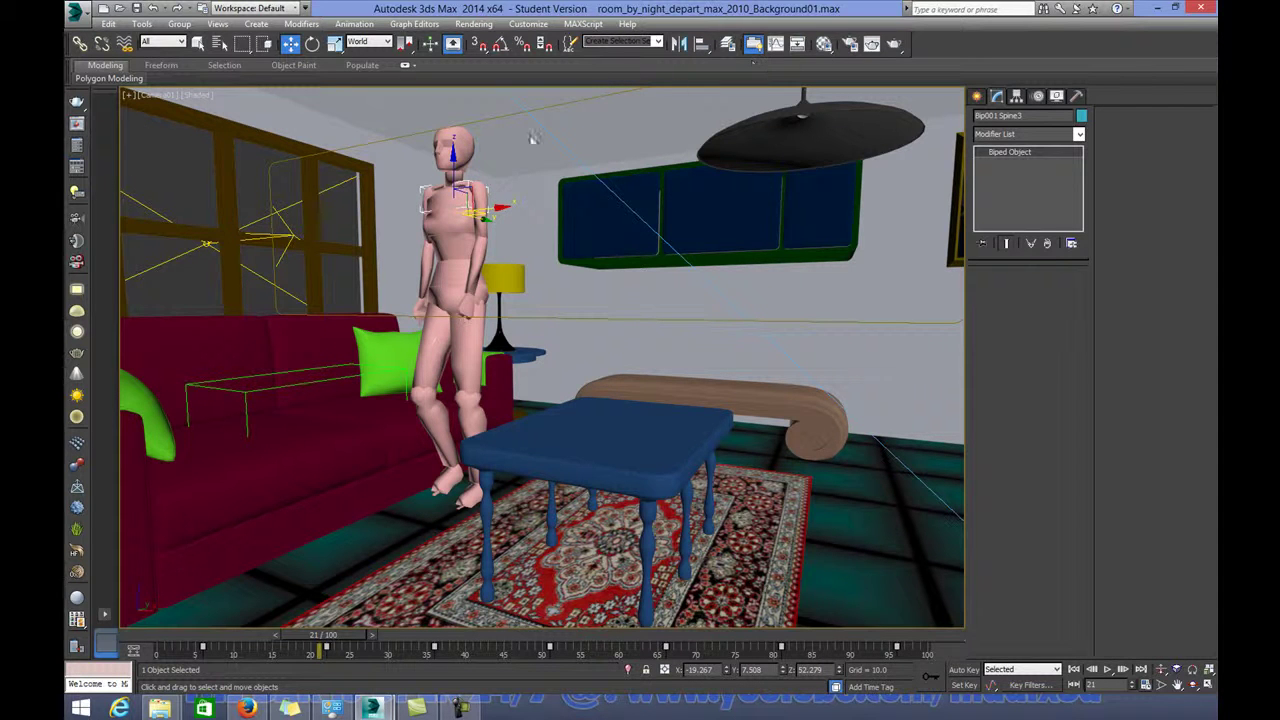
{"action": "left_click", "coordinate": [163, 41]}
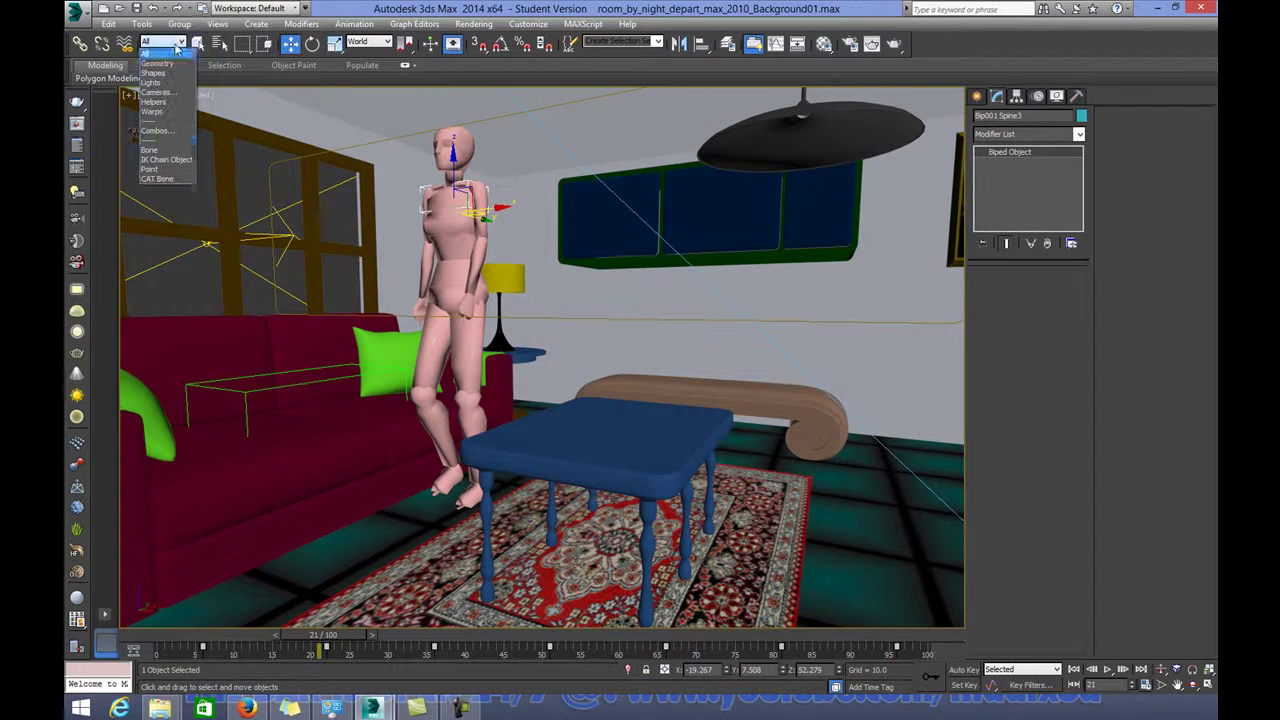
{"action": "left_click", "coordinate": [168, 151]}
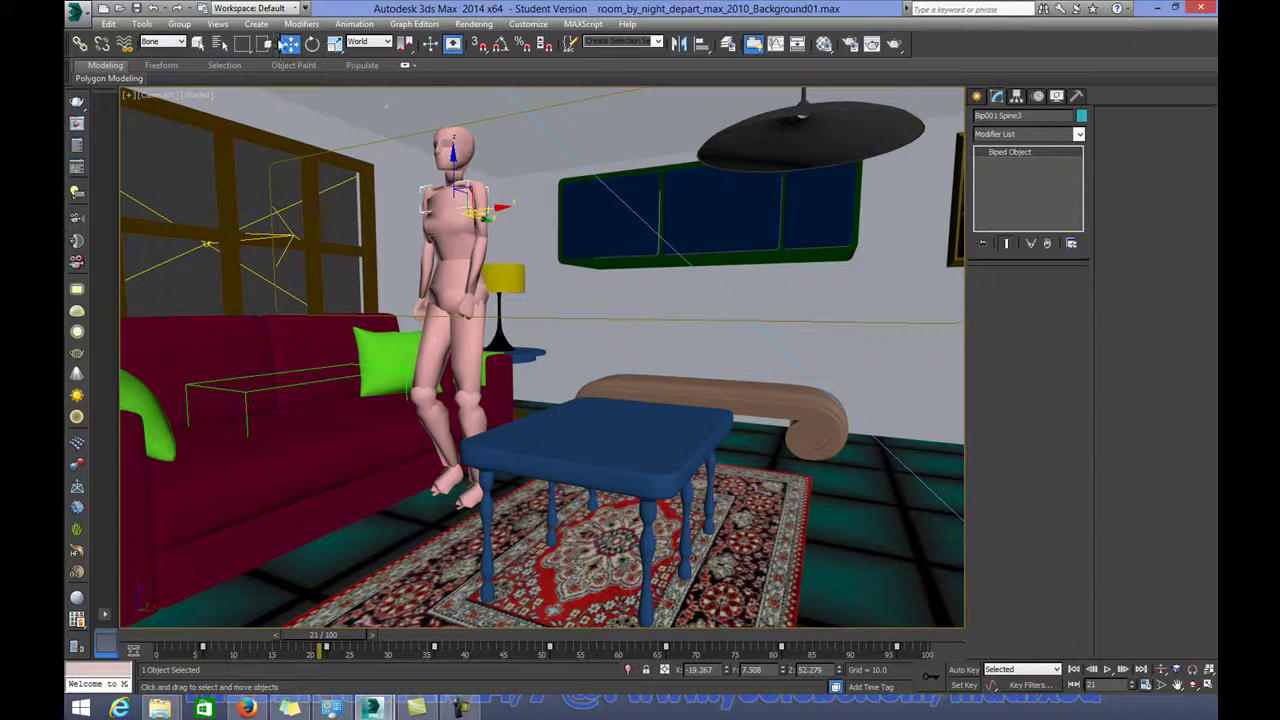
{"action": "left_click", "coordinate": [198, 44]}
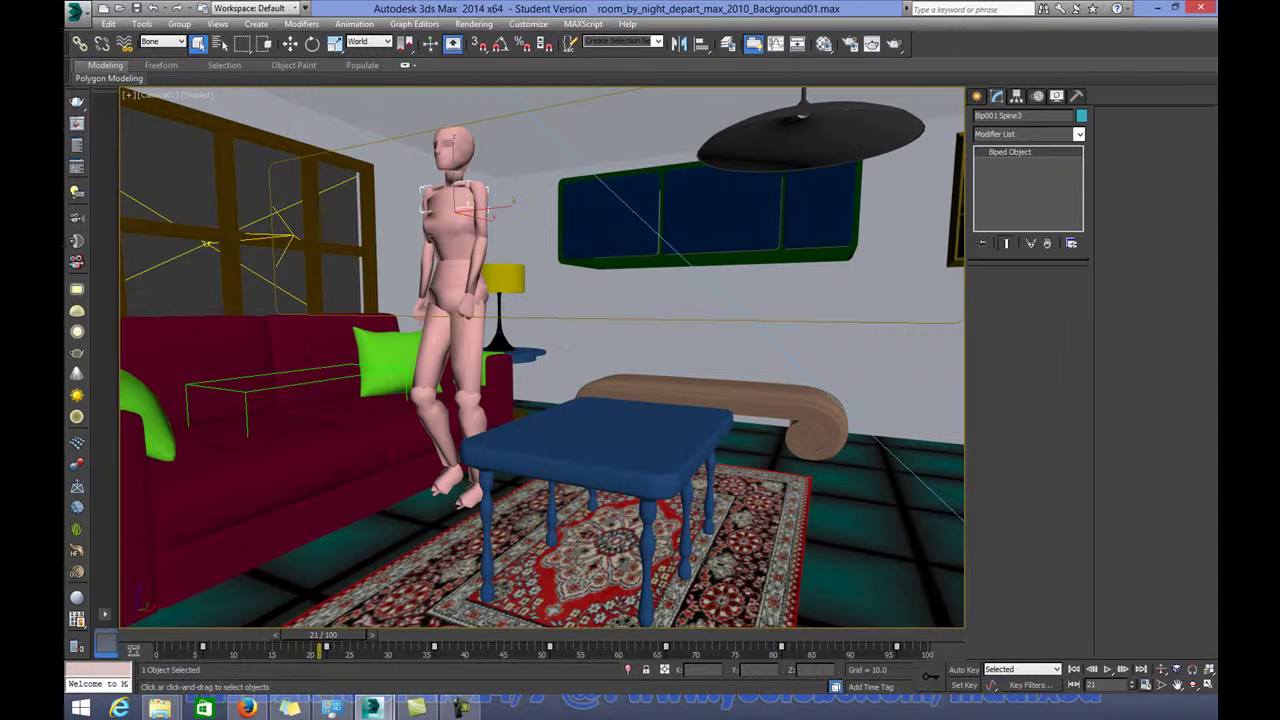
{"action": "left_click_drag", "start_coordinate": [537, 449], "coordinate": [412, 243]}
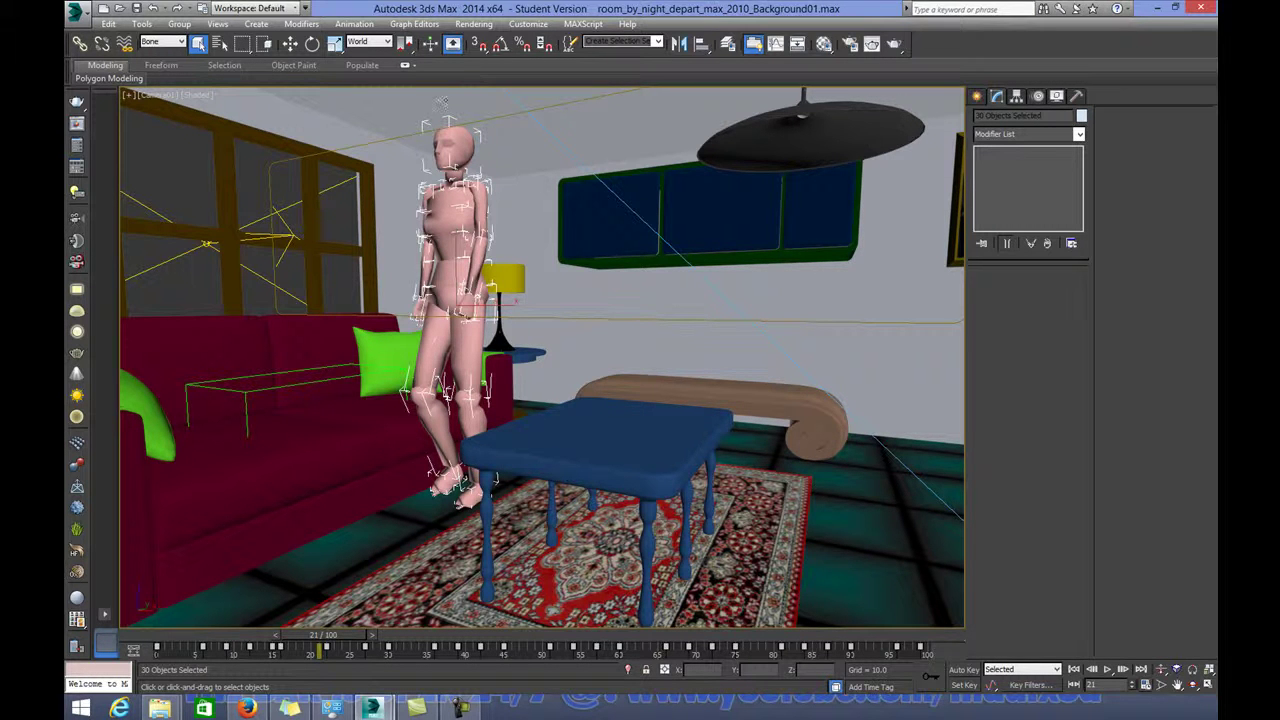
Turn off Visible to Camera in the object properties of the selected biped parts
{"action": "right_click", "coordinate": [436, 208]}
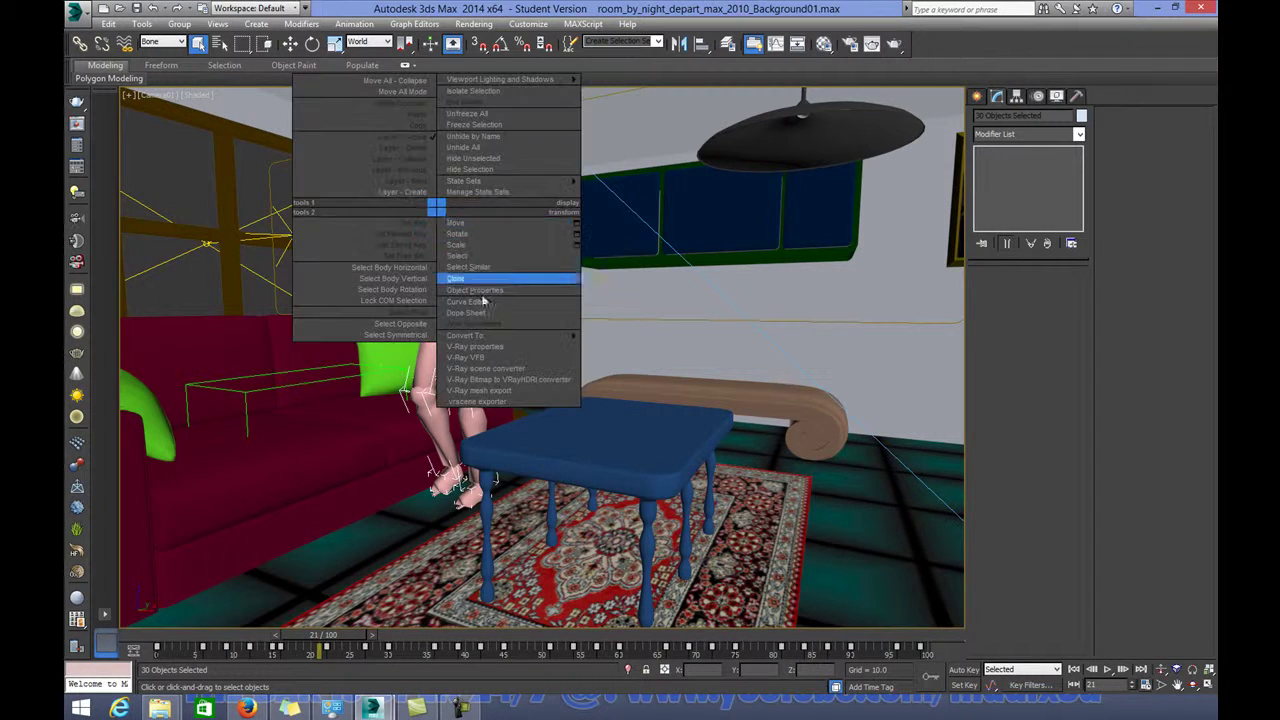
{"action": "left_click", "coordinate": [486, 290]}
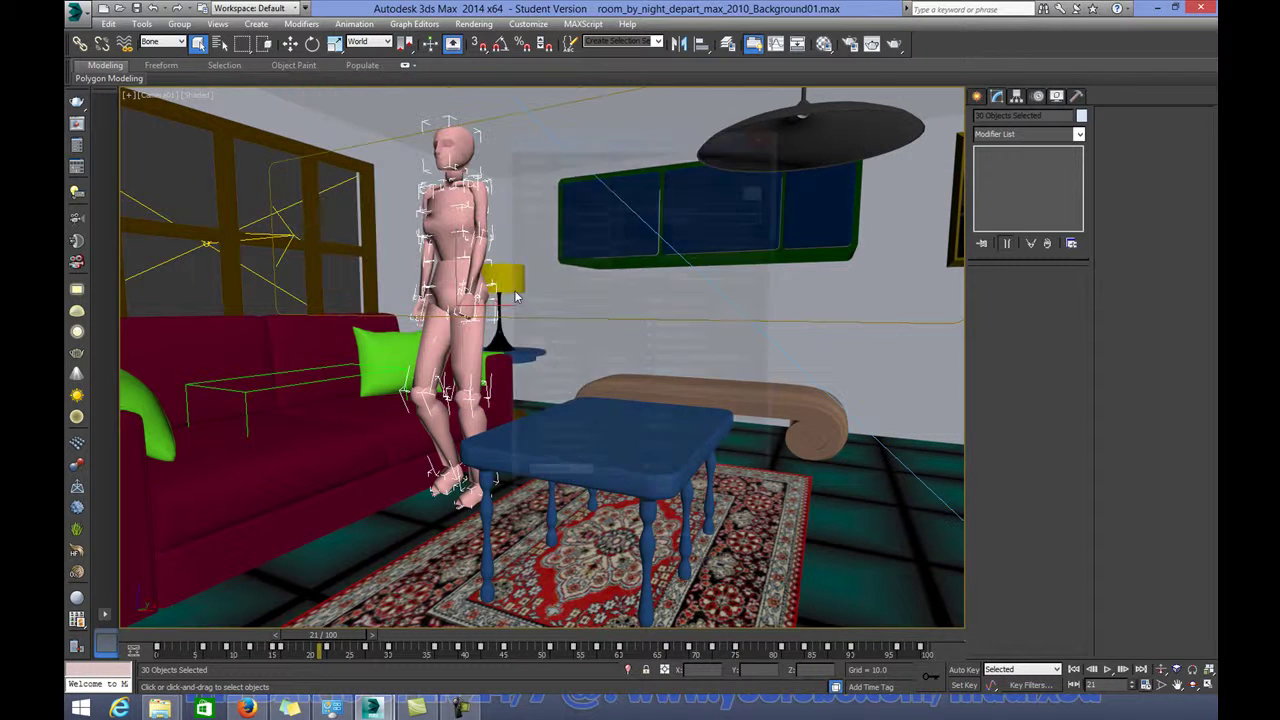
{"action": "left_click", "coordinate": [668, 354]}
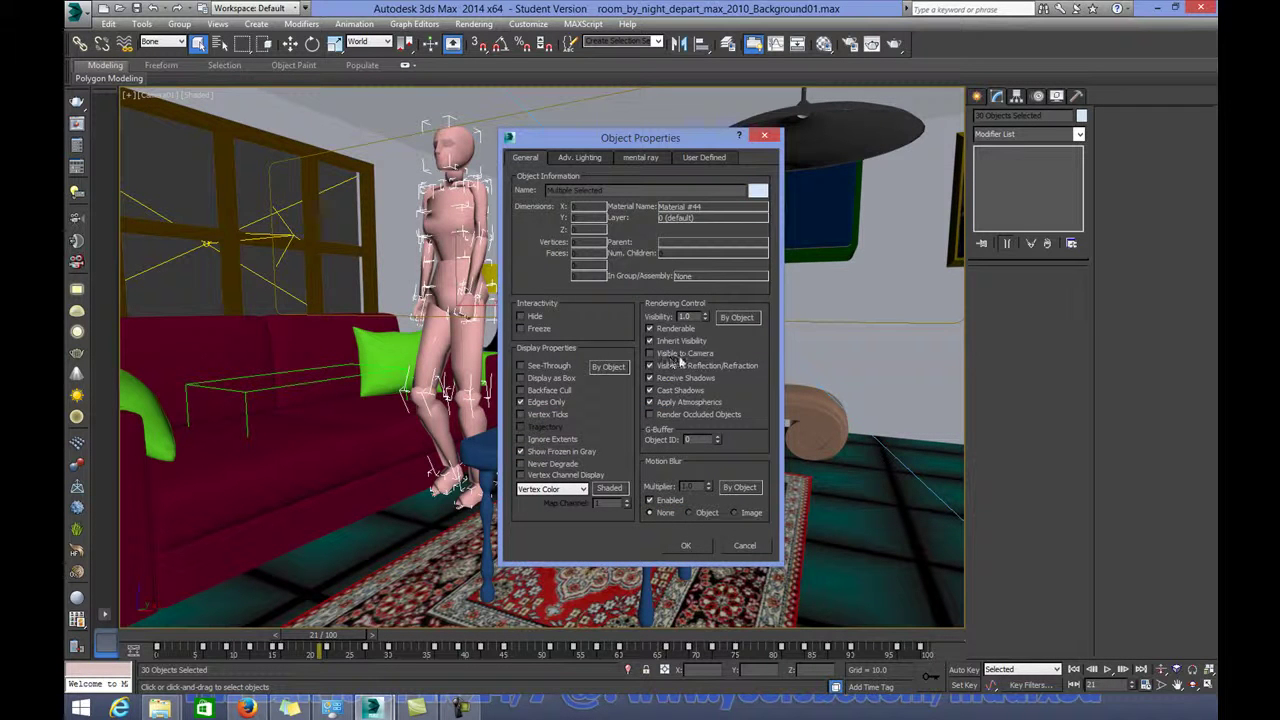
{"action": "left_click", "coordinate": [690, 546]}
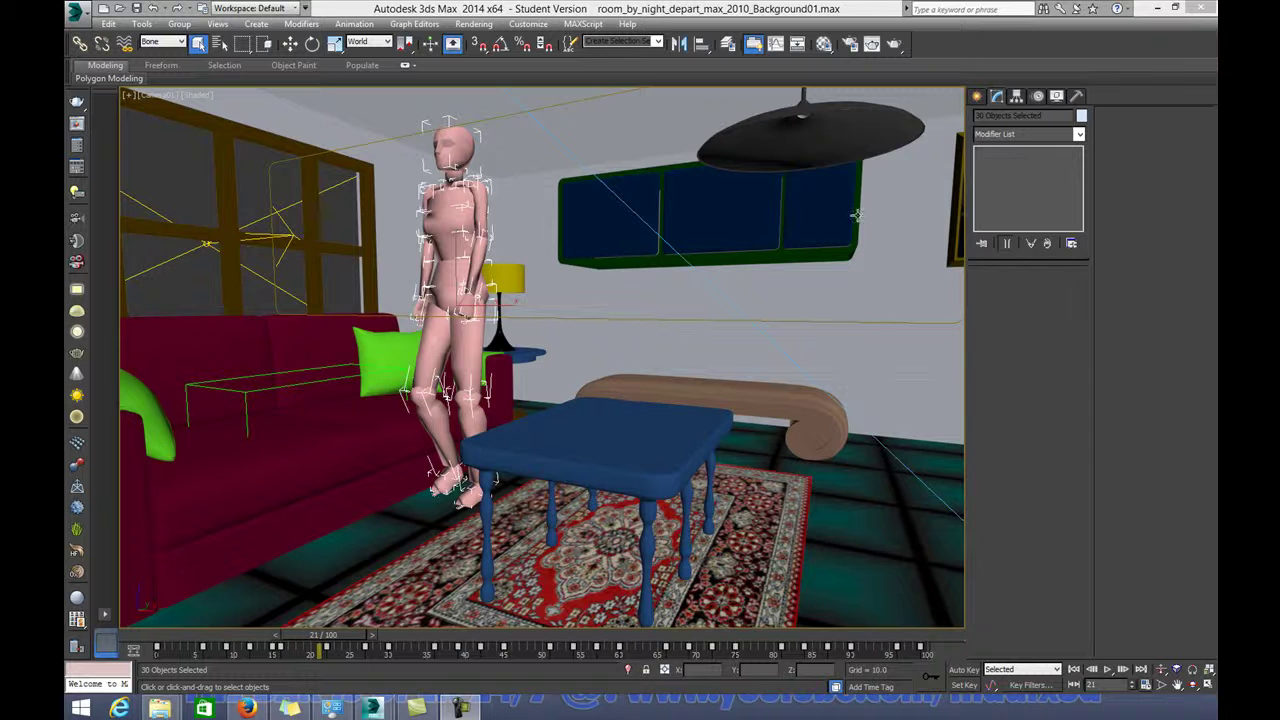
Review the list of V-Ray render elements in the render setup
{"action": "left_click", "coordinate": [849, 45]}
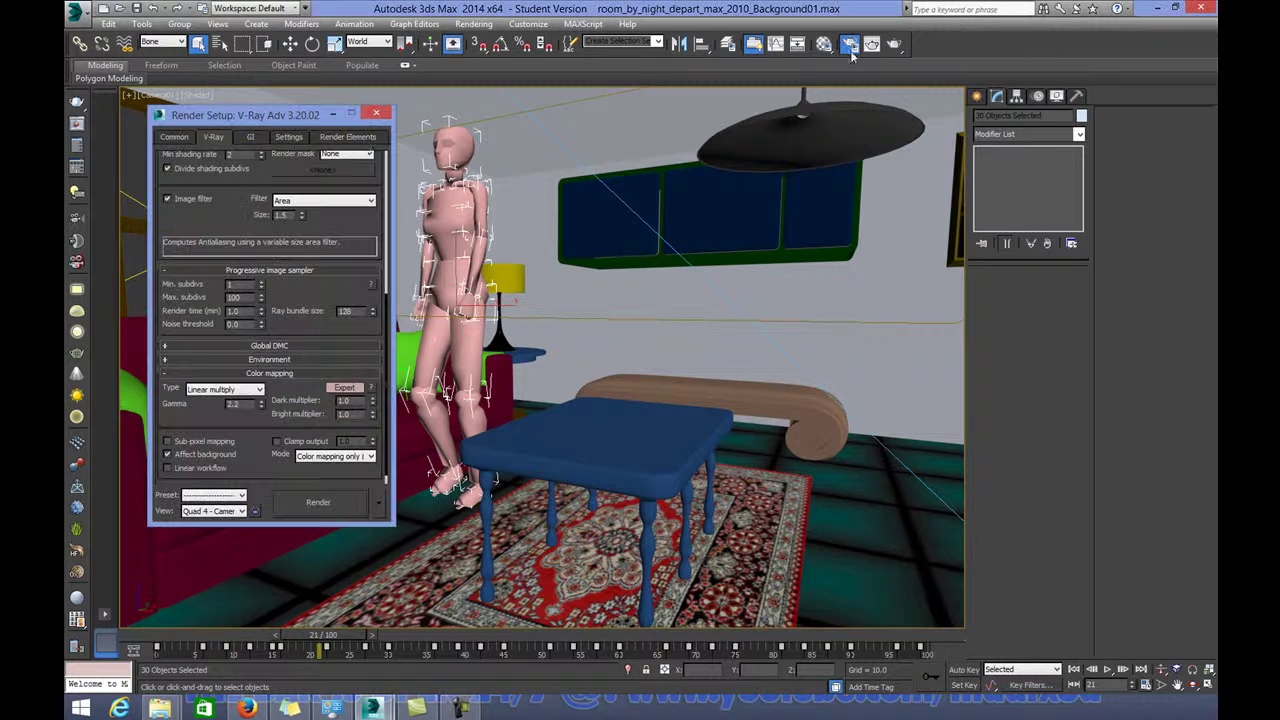
{"action": "left_click", "coordinate": [349, 137]}
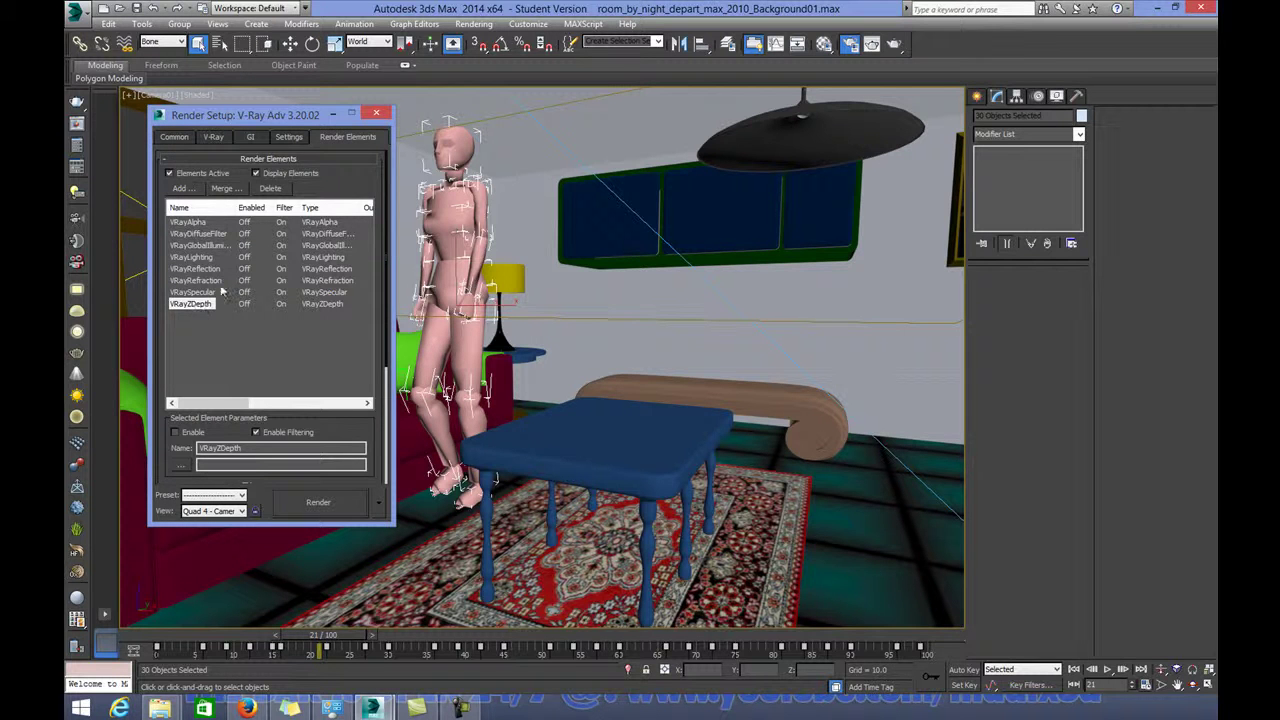
{"action": "left_click", "coordinate": [350, 113]}
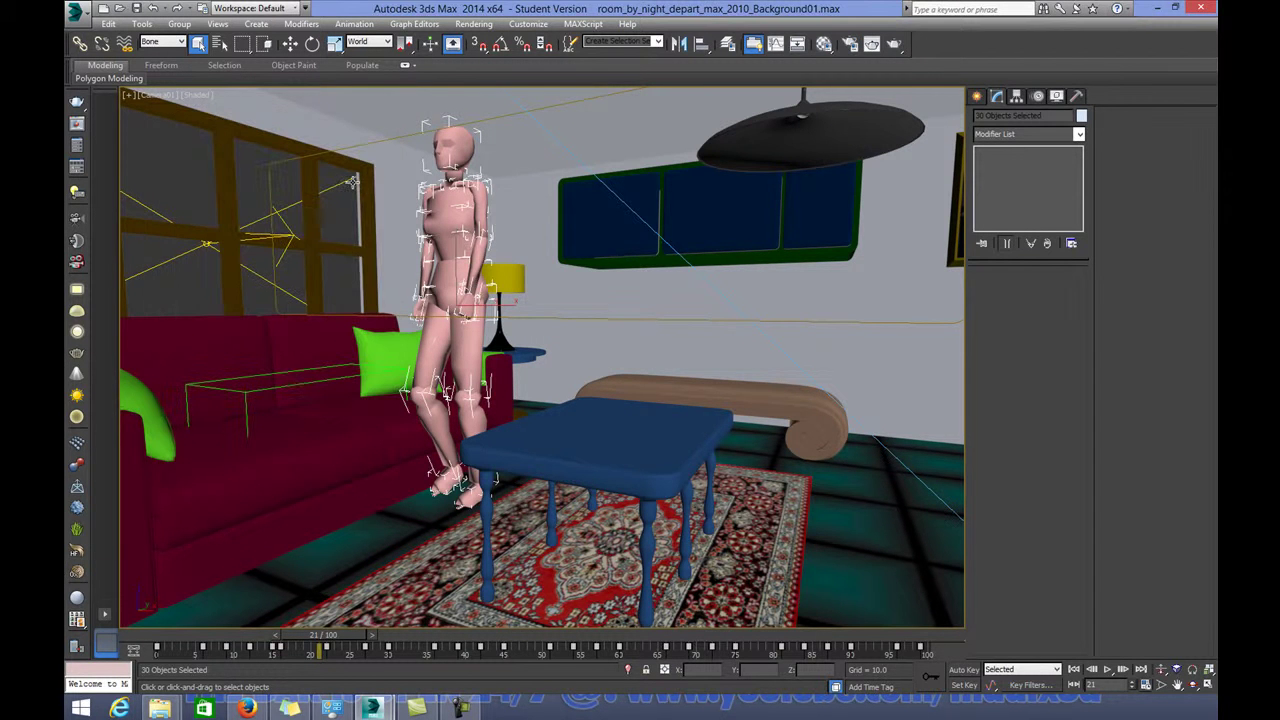
Show the room in a wireframe Top view with nothing selected and the selection filter reset to All
{"action": "key", "text": "t"}
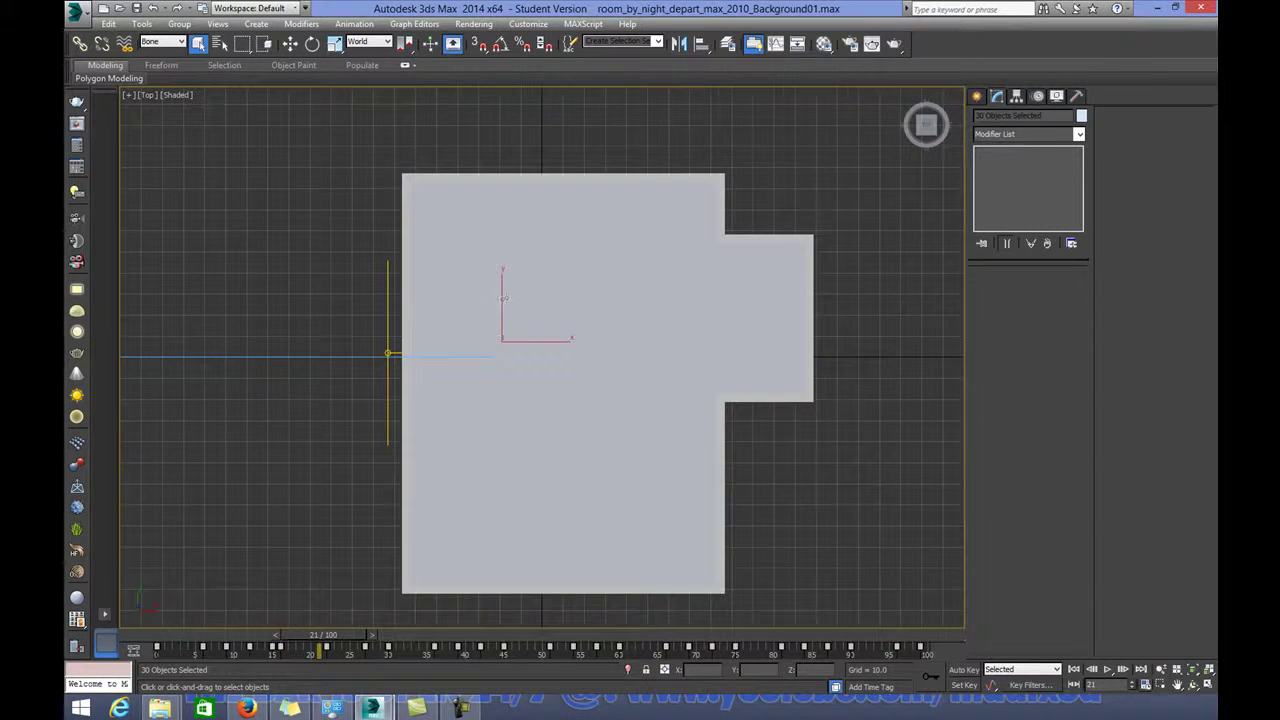
{"action": "key", "text": "F3"}
{"action": "key", "text": "ctrl+d"}
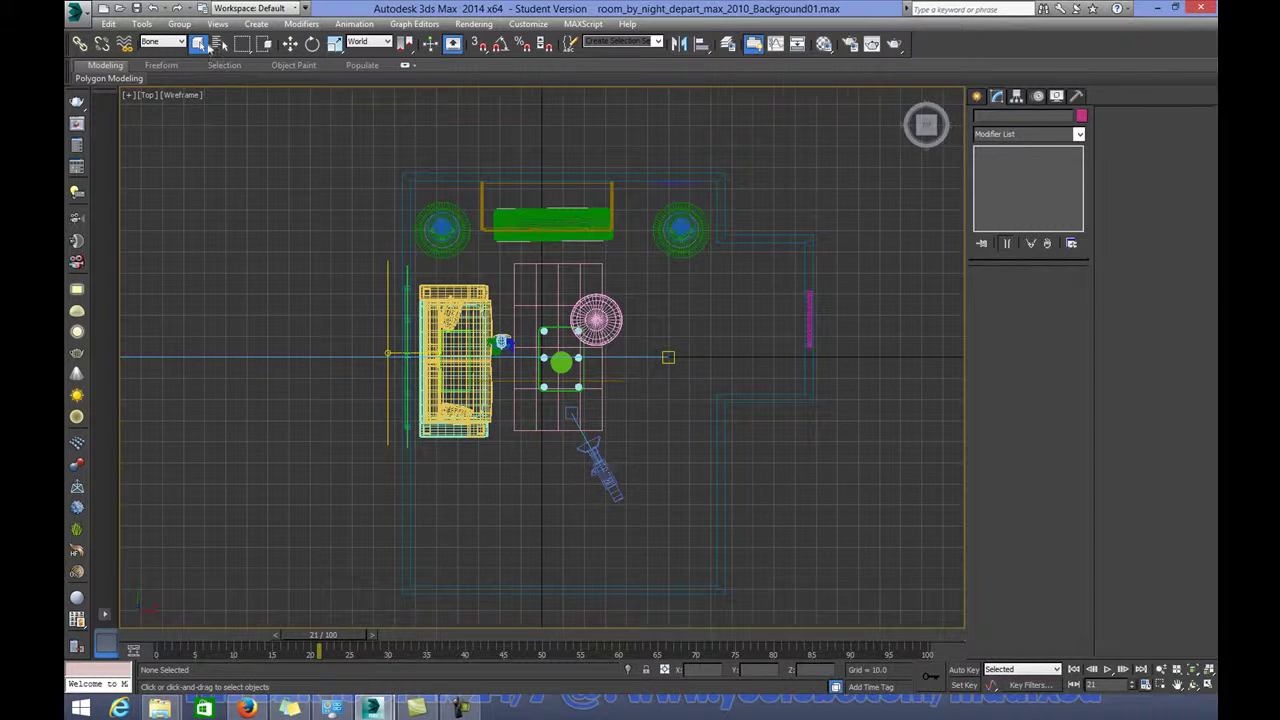
{"action": "left_click", "coordinate": [165, 42]}
{"action": "left_click", "coordinate": [158, 55]}
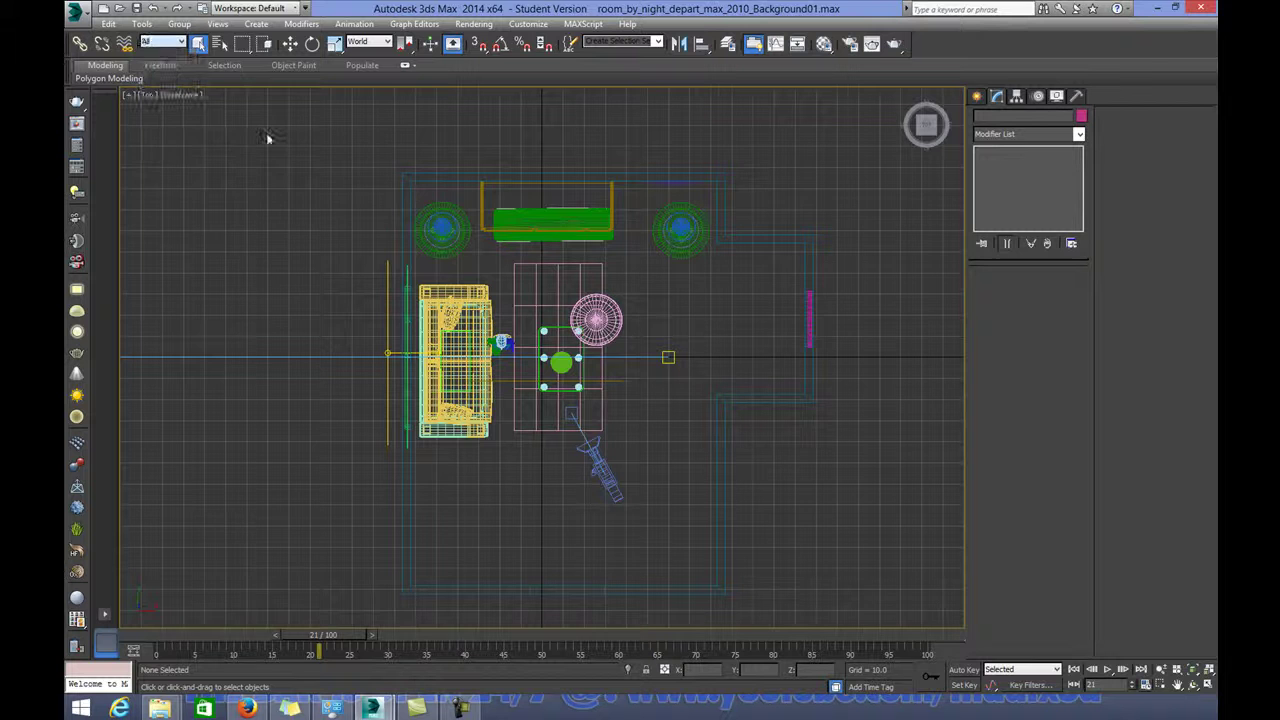
Set Camera01's environment ranges to near 20 and far 152, displaying them only during the adjustment
{"action": "left_click", "coordinate": [597, 465]}
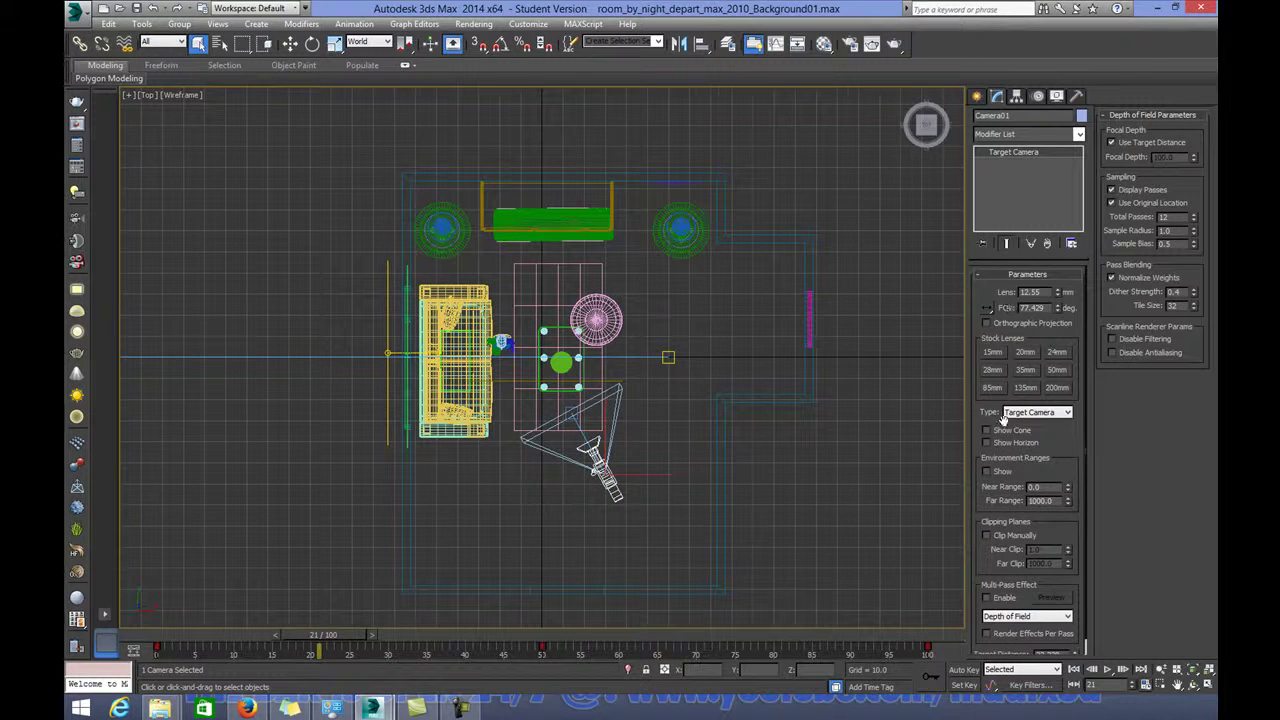
{"action": "left_click", "coordinate": [987, 471]}
{"action": "left_click", "coordinate": [1066, 487]}
{"action": "type", "text": "20"}
{"action": "key", "text": "Return"}
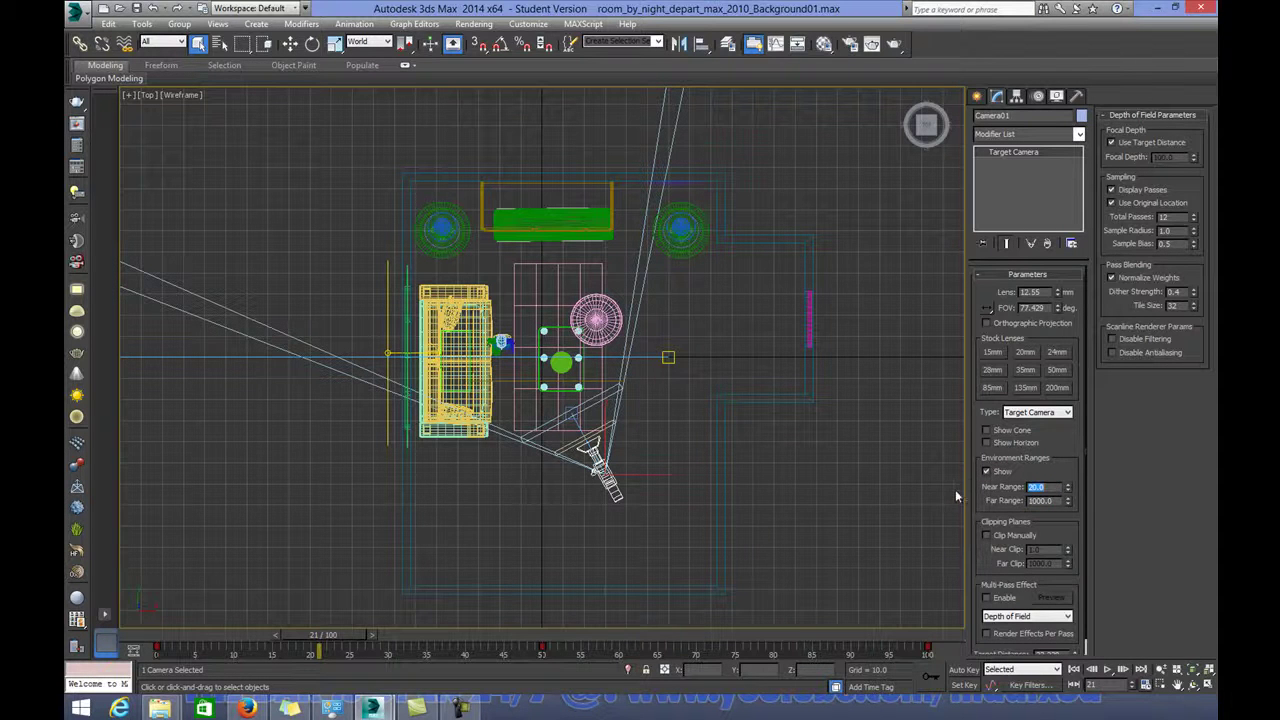
{"action": "double_click", "coordinate": [1045, 501]}
{"action": "type", "text": "200"}
{"action": "key", "text": "Return"}
{"action": "left_click_drag", "start_coordinate": [1069, 505], "coordinate": [1068, 523]}
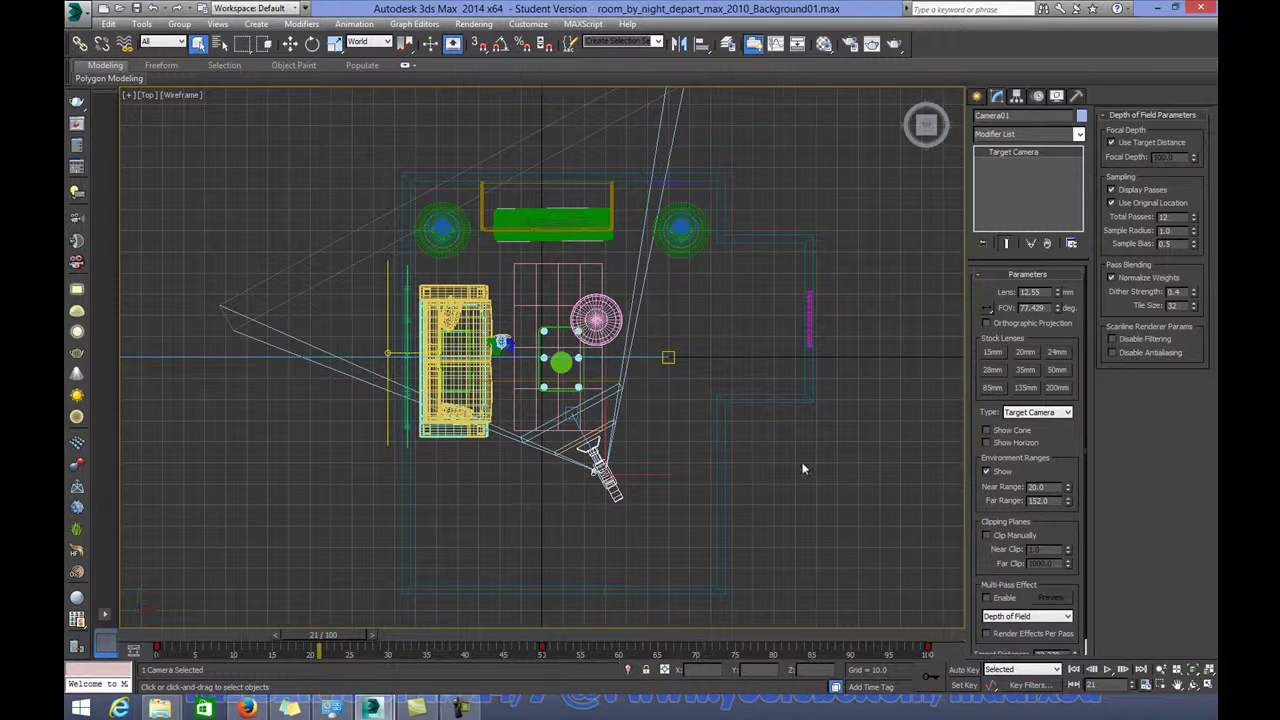
{"action": "left_click", "coordinate": [986, 471]}
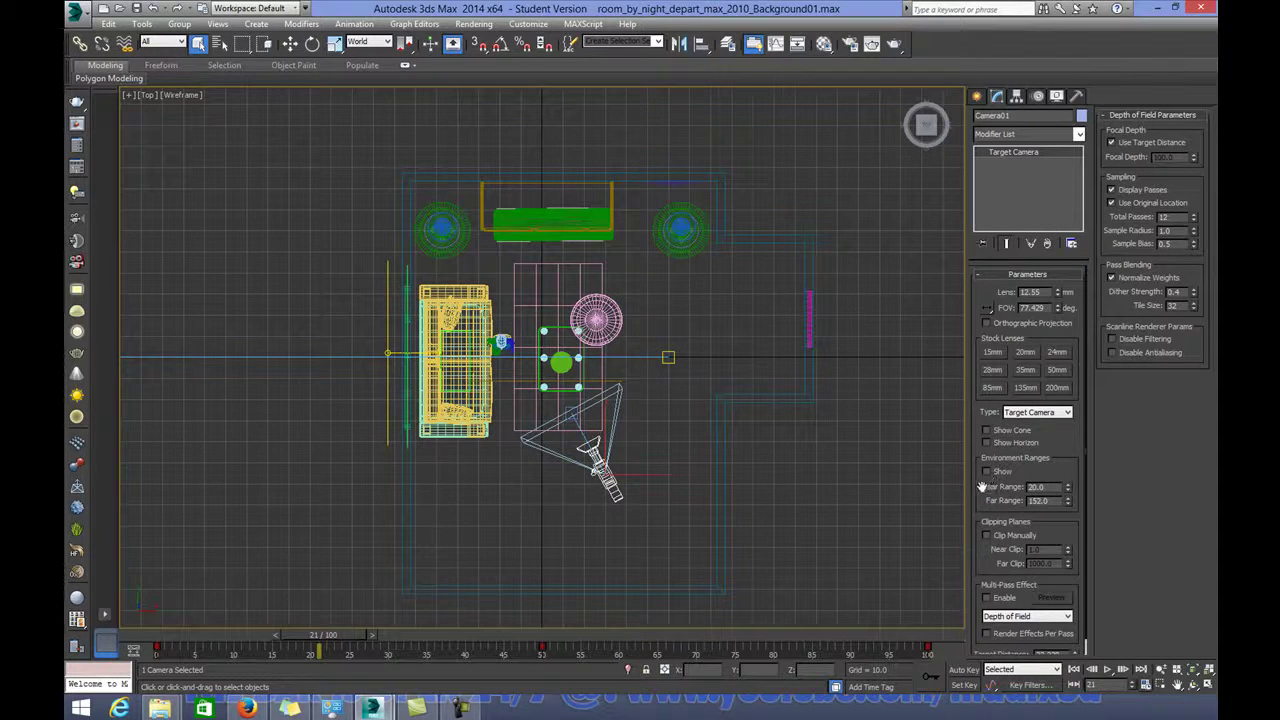
Return to the camera view and set the VRayZDepth render element's zdepth min to 20 and max to 150
{"action": "key", "text": "c"}
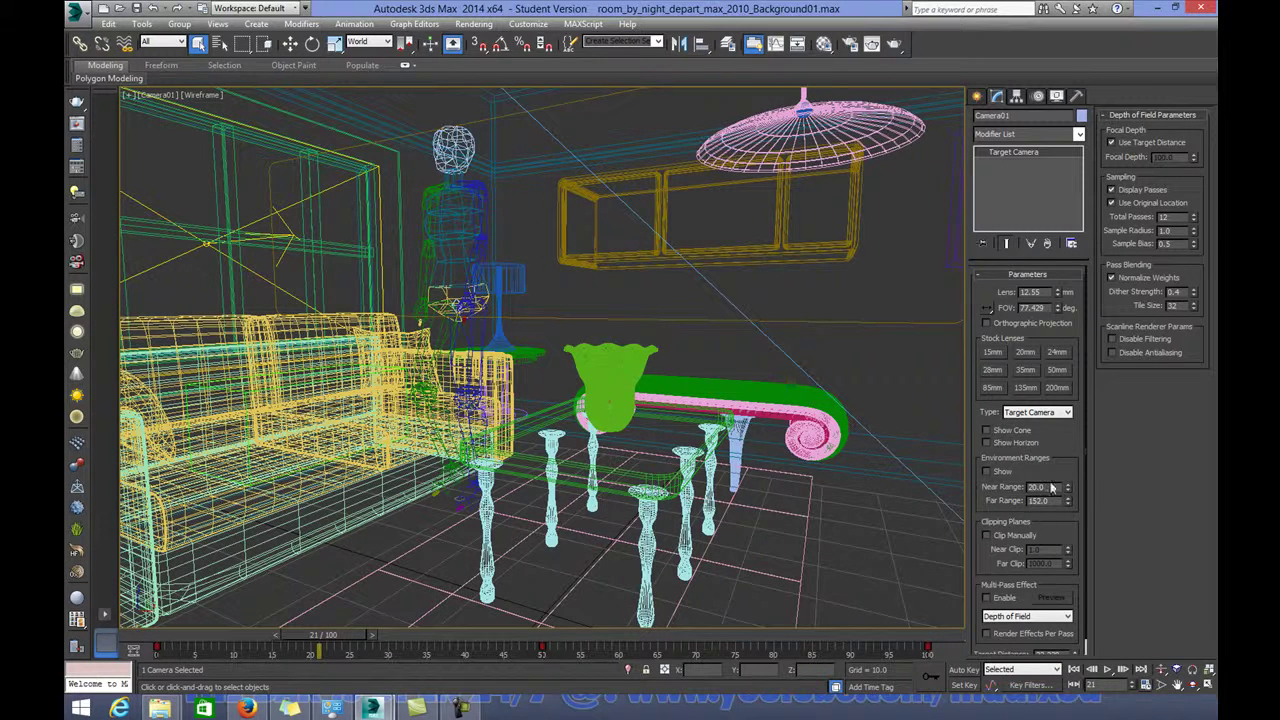
{"action": "left_click", "coordinate": [848, 46]}
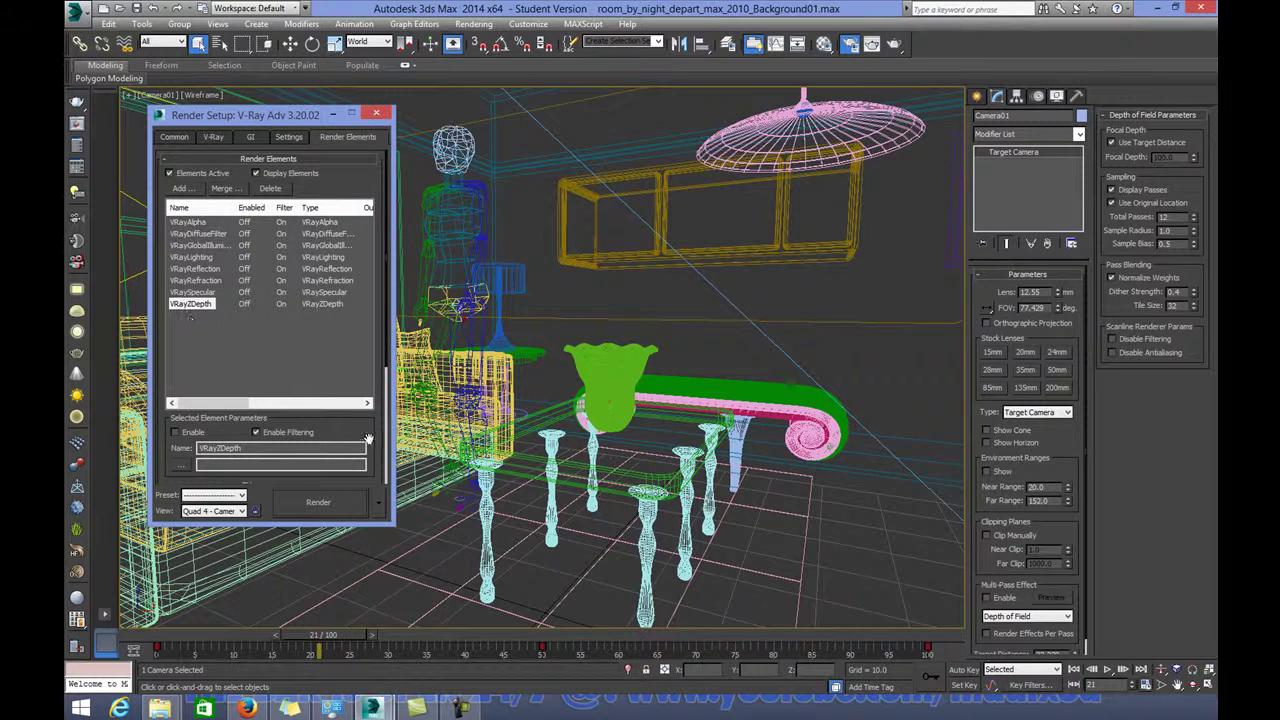
{"action": "scroll", "coordinate": [367, 441], "scroll_direction": "down", "scroll_amount": 5}
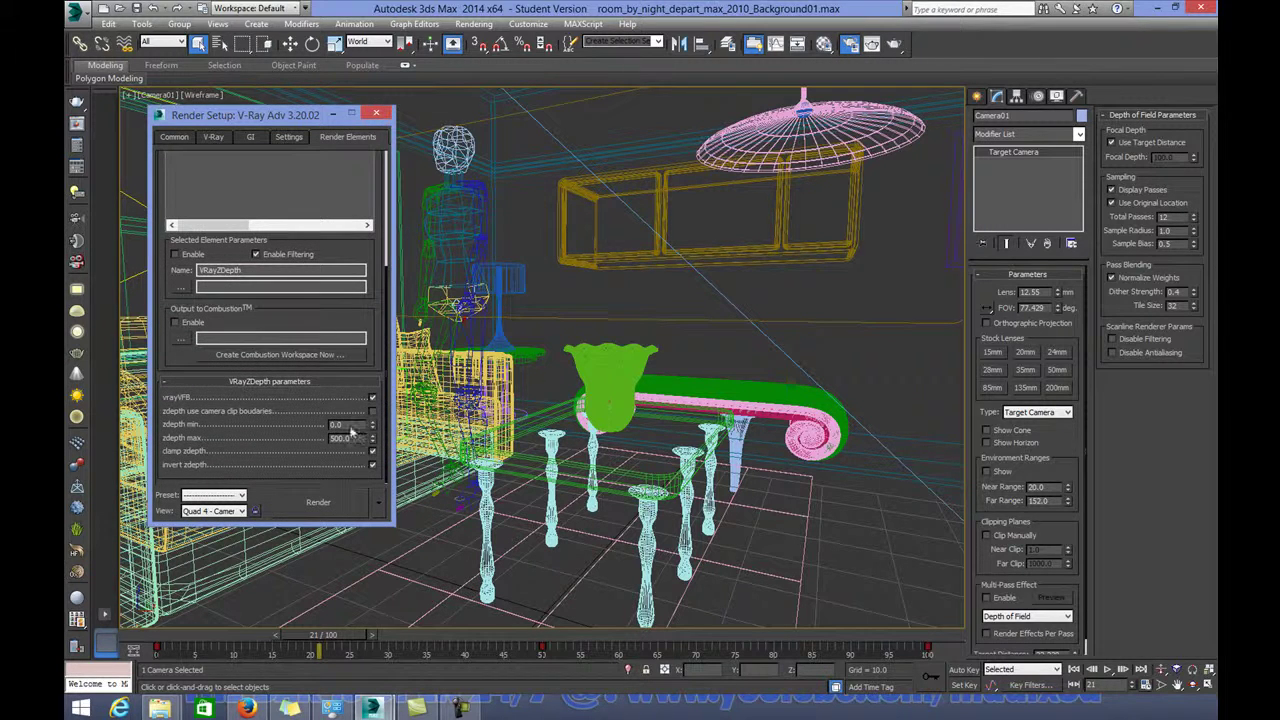
{"action": "double_click", "coordinate": [350, 425]}
{"action": "type", "text": "20"}
{"action": "key", "text": "Tab"}
{"action": "type", "text": "150"}
{"action": "key", "text": "Return"}
{"action": "scroll", "coordinate": [388, 197], "scroll_direction": "up", "scroll_amount": 5}
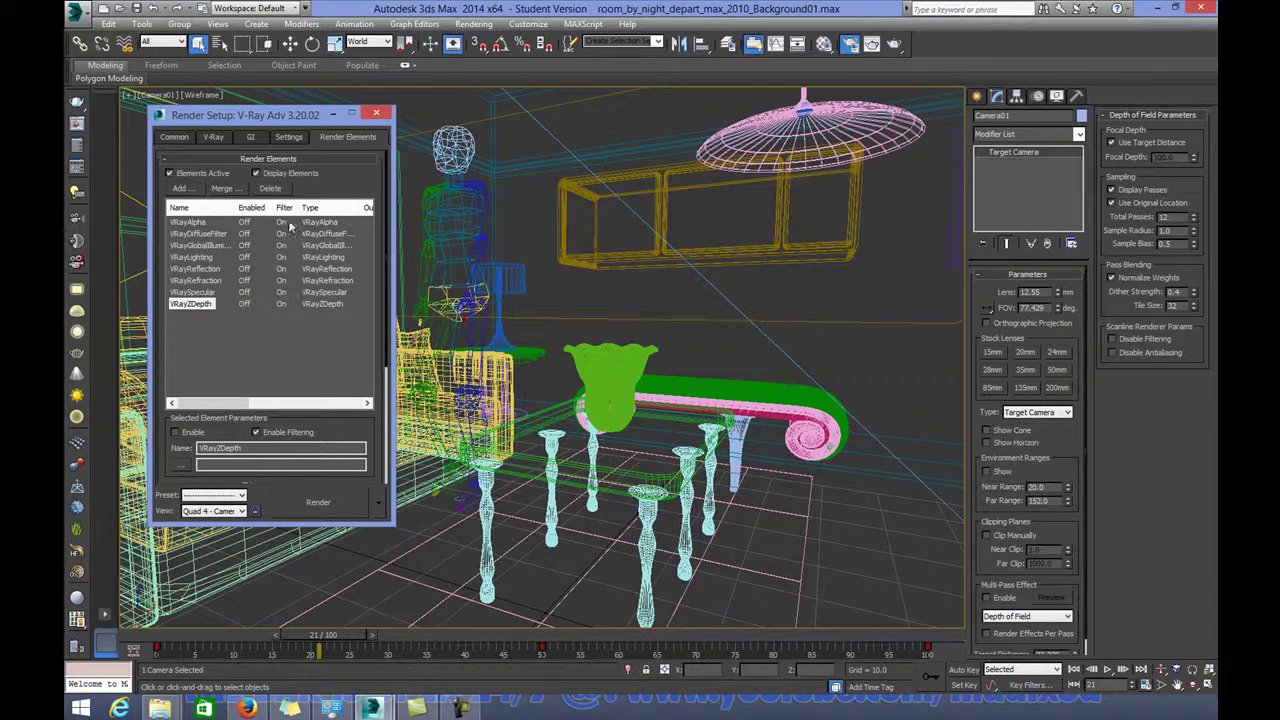
Inspect the VRayGlobalIllumination and VRayLighting entries in the render elements list
{"action": "left_click", "coordinate": [200, 245]}
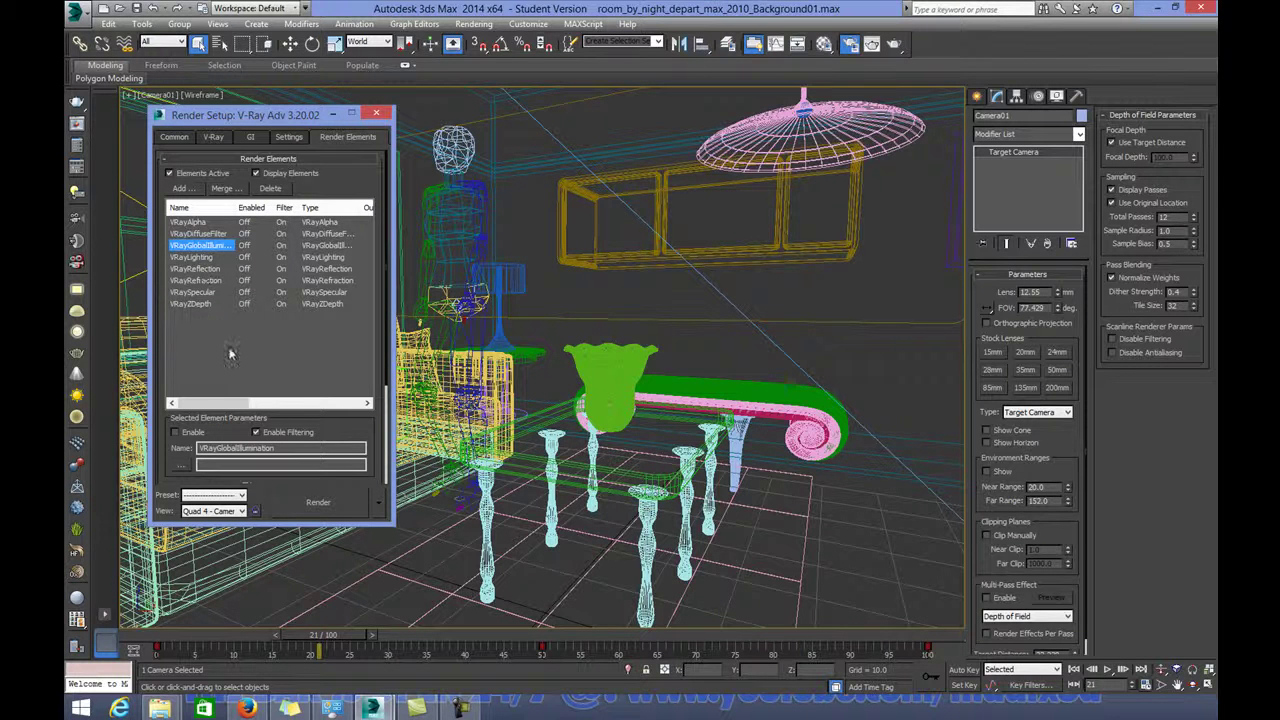
{"action": "left_click_drag", "start_coordinate": [315, 116], "coordinate": [442, 124]}
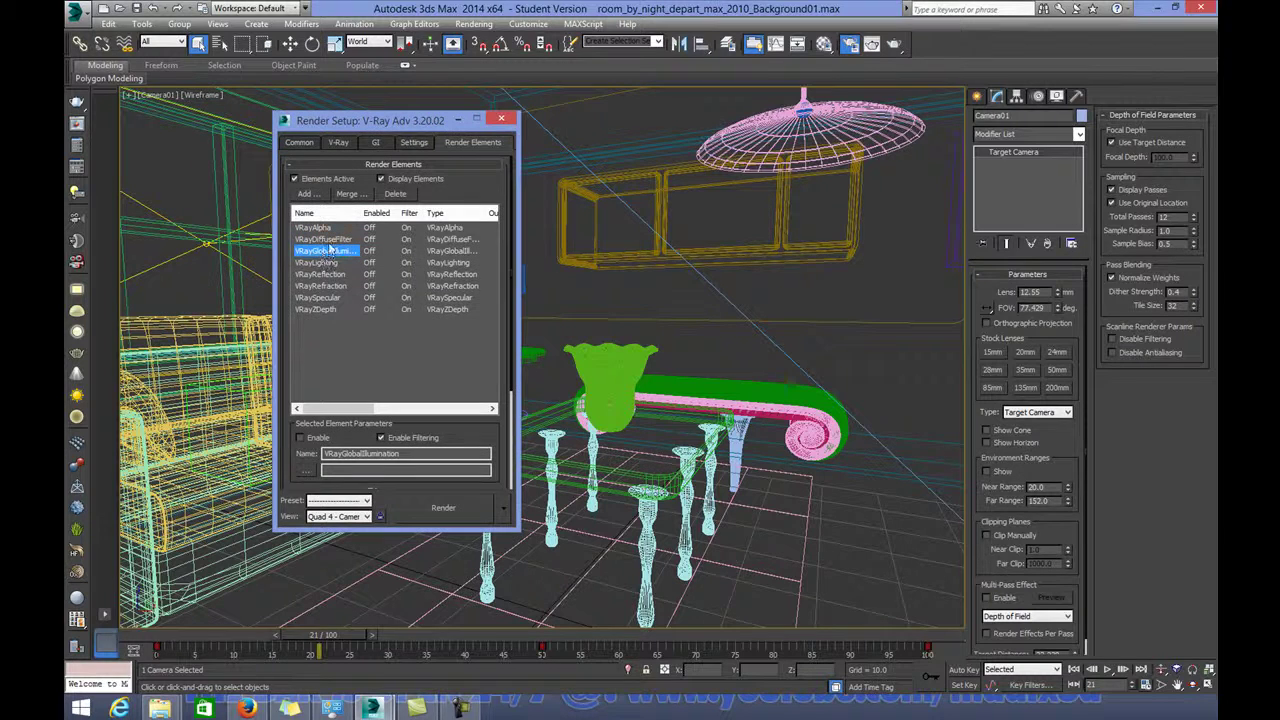
{"action": "left_click", "coordinate": [326, 262]}
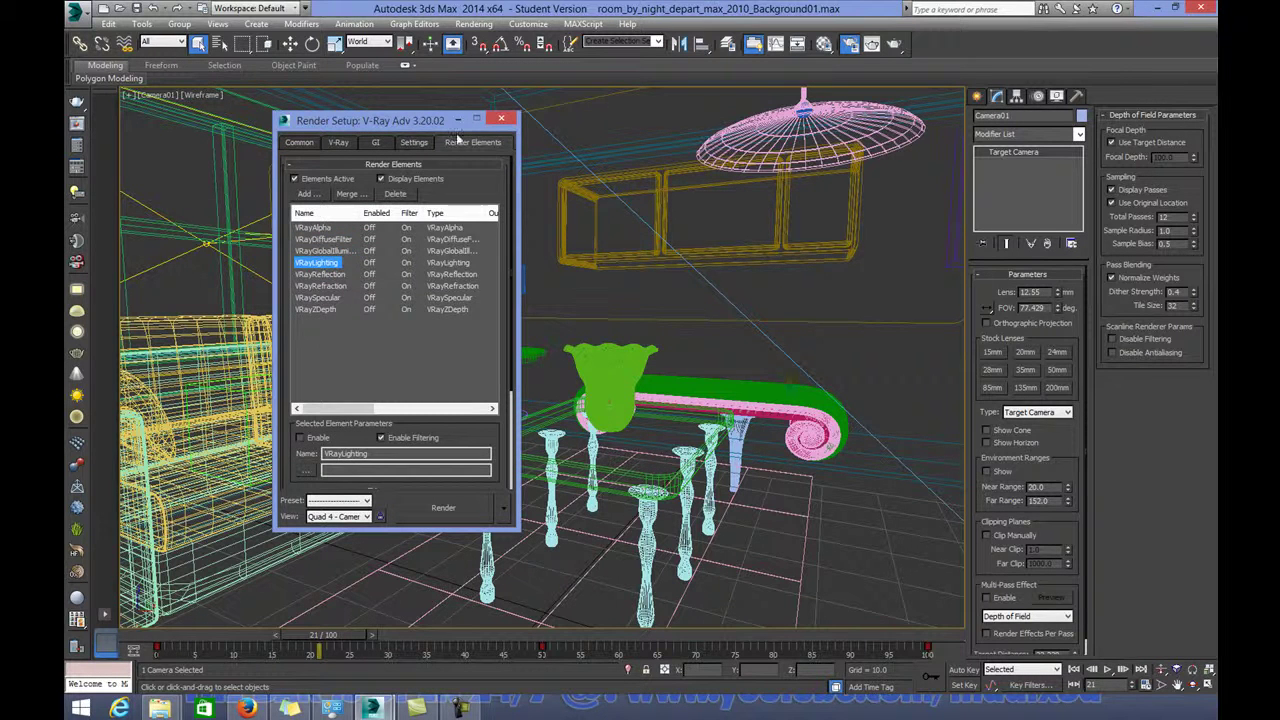
Confirm the separate render channels output as Background.tif in the Rendering folder, using 16-bit color with Packbits compression
{"action": "left_click", "coordinate": [335, 146]}
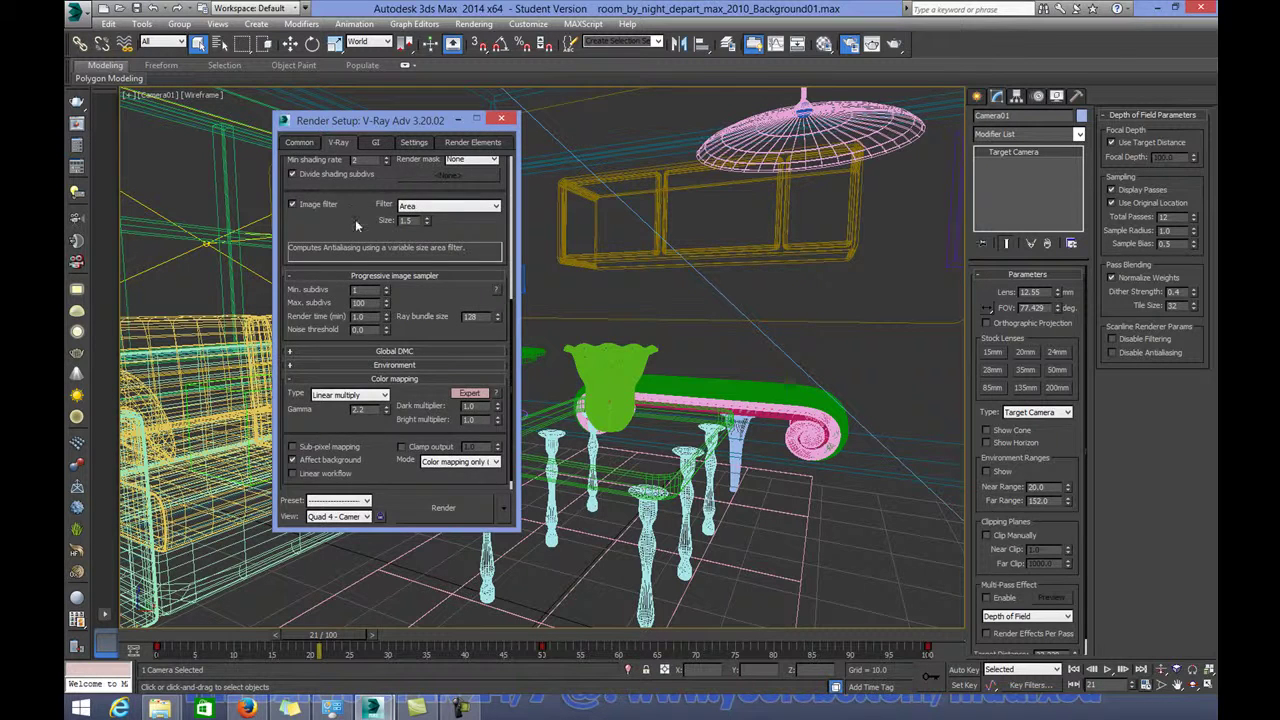
{"action": "scroll", "coordinate": [352, 225], "scroll_direction": "up", "scroll_amount": 5}
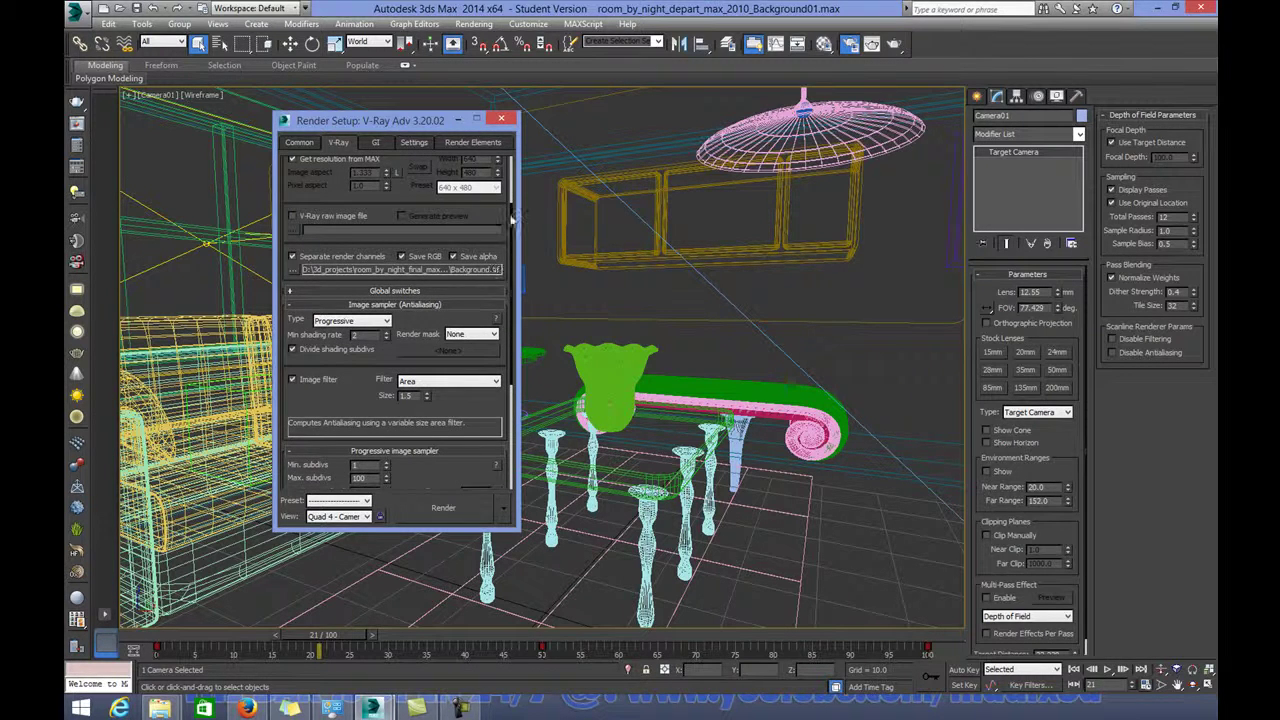
{"action": "scroll", "coordinate": [487, 375], "scroll_direction": "up", "scroll_amount": 3}
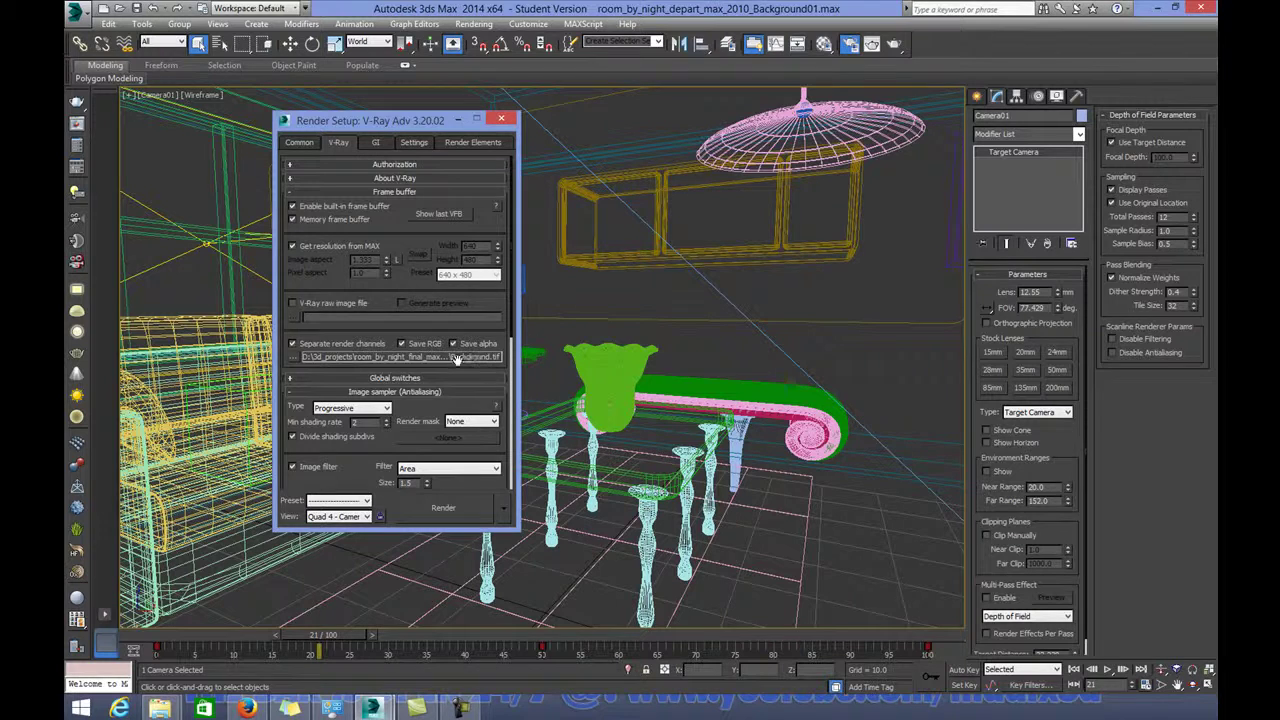
{"action": "left_click", "coordinate": [292, 357]}
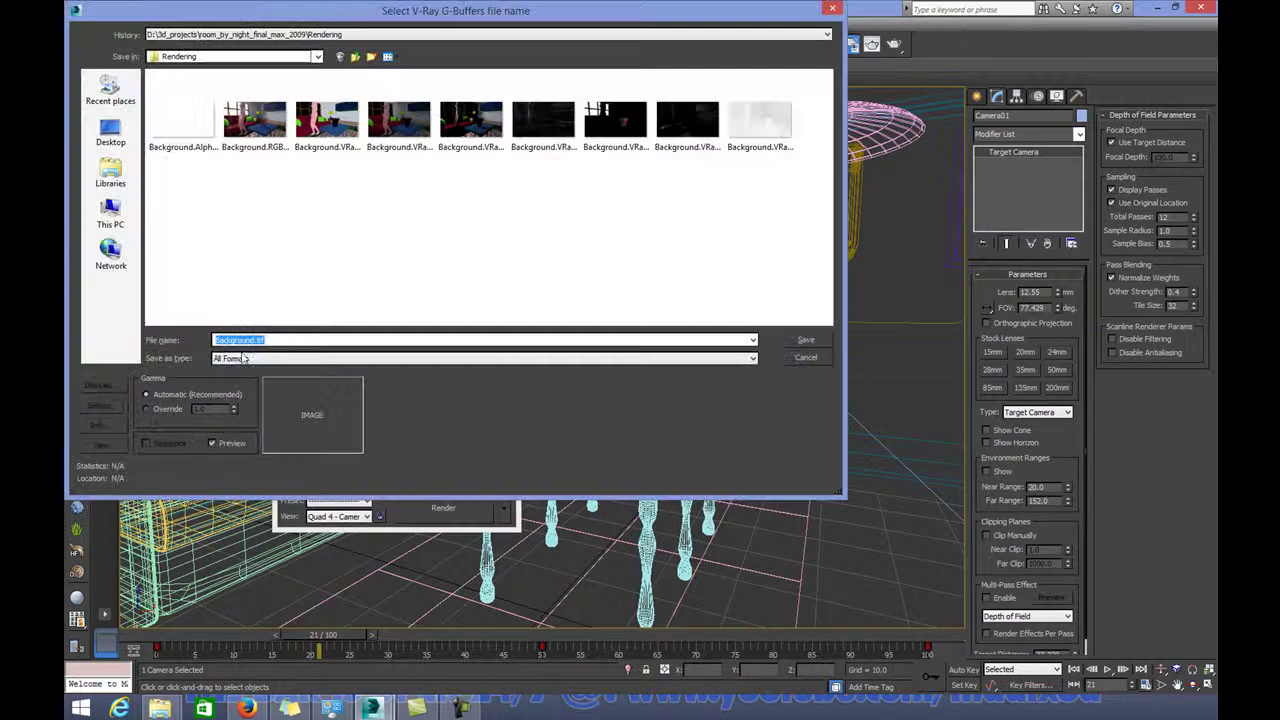
{"action": "left_click", "coordinate": [108, 407]}
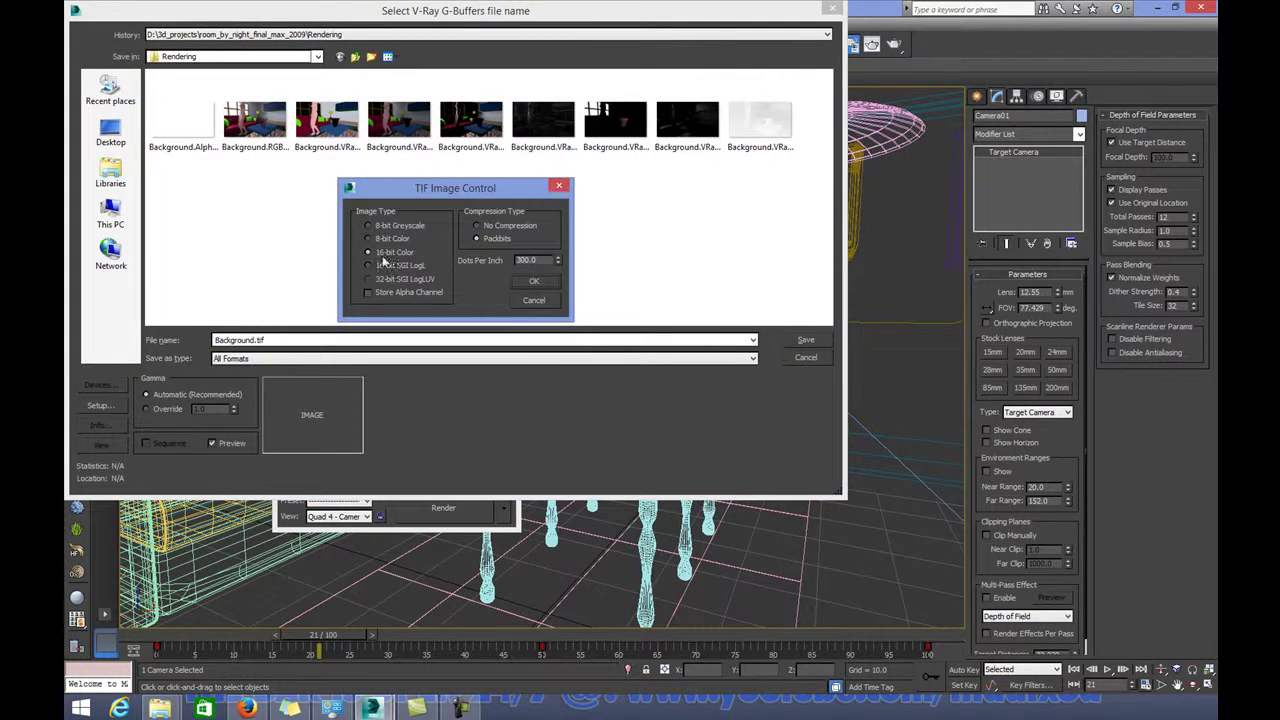
{"action": "left_click", "coordinate": [536, 282]}
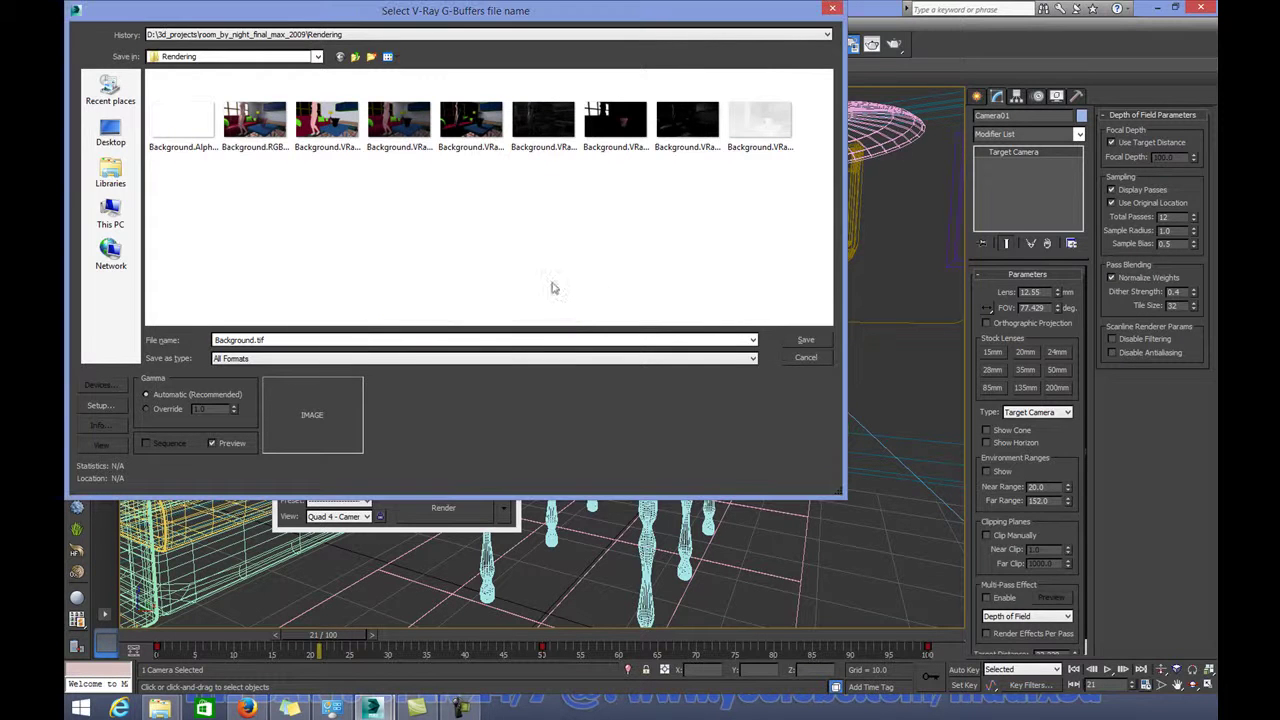
{"action": "left_click", "coordinate": [793, 340]}
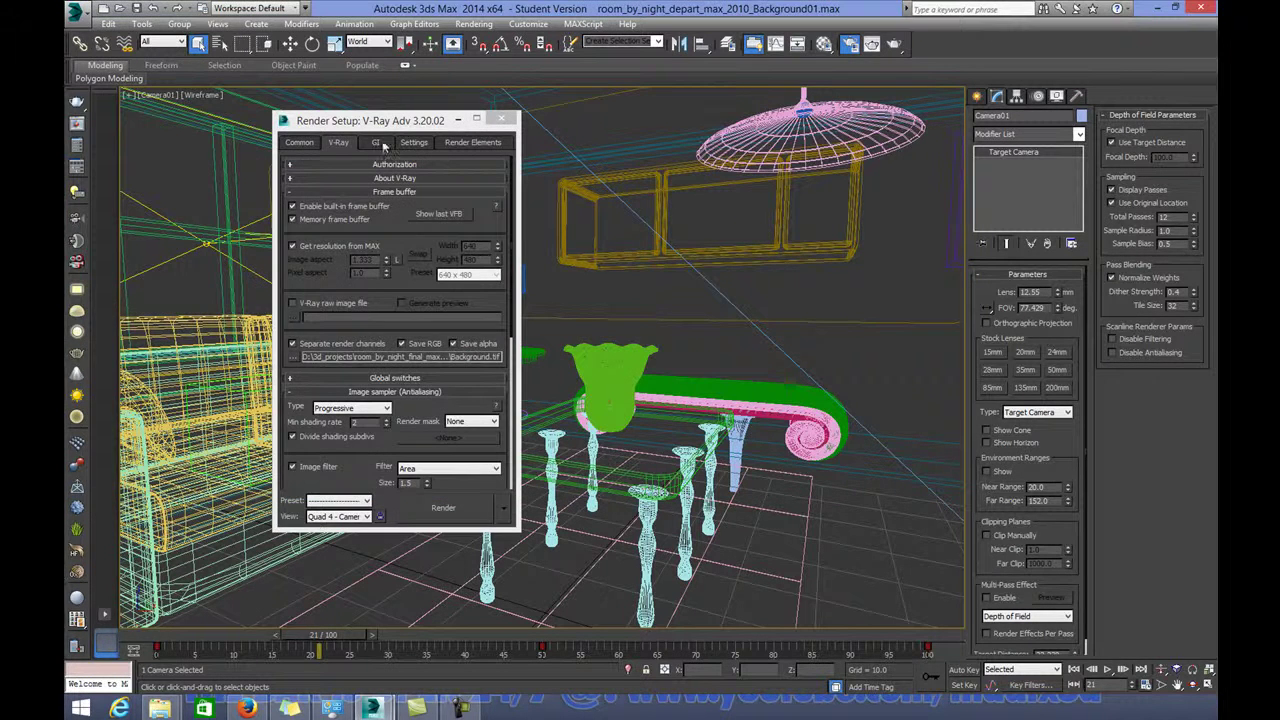
Close the render settings, display the Camera01 view shaded, and preview the animation, stopping at frame 29
{"action": "left_click", "coordinate": [305, 142]}
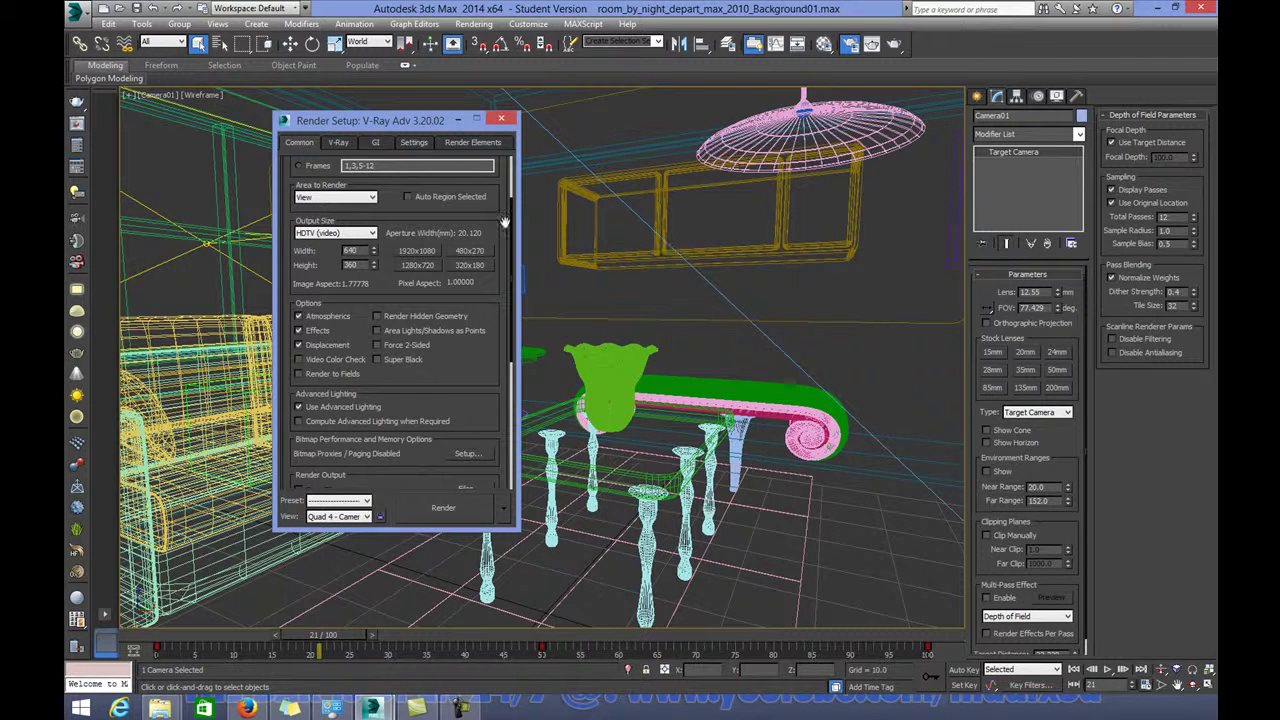
{"action": "left_click_drag", "start_coordinate": [443, 128], "coordinate": [605, 84]}
{"action": "key", "text": "F10"}
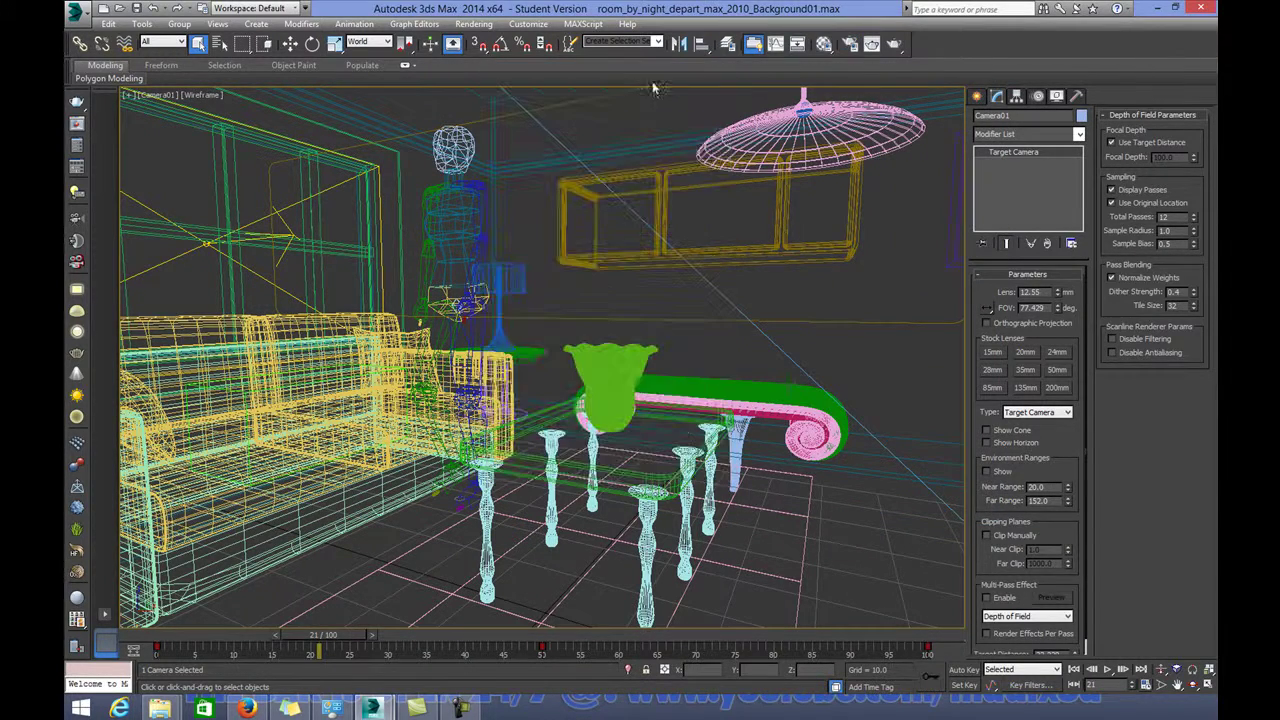
{"action": "key", "text": "F3"}
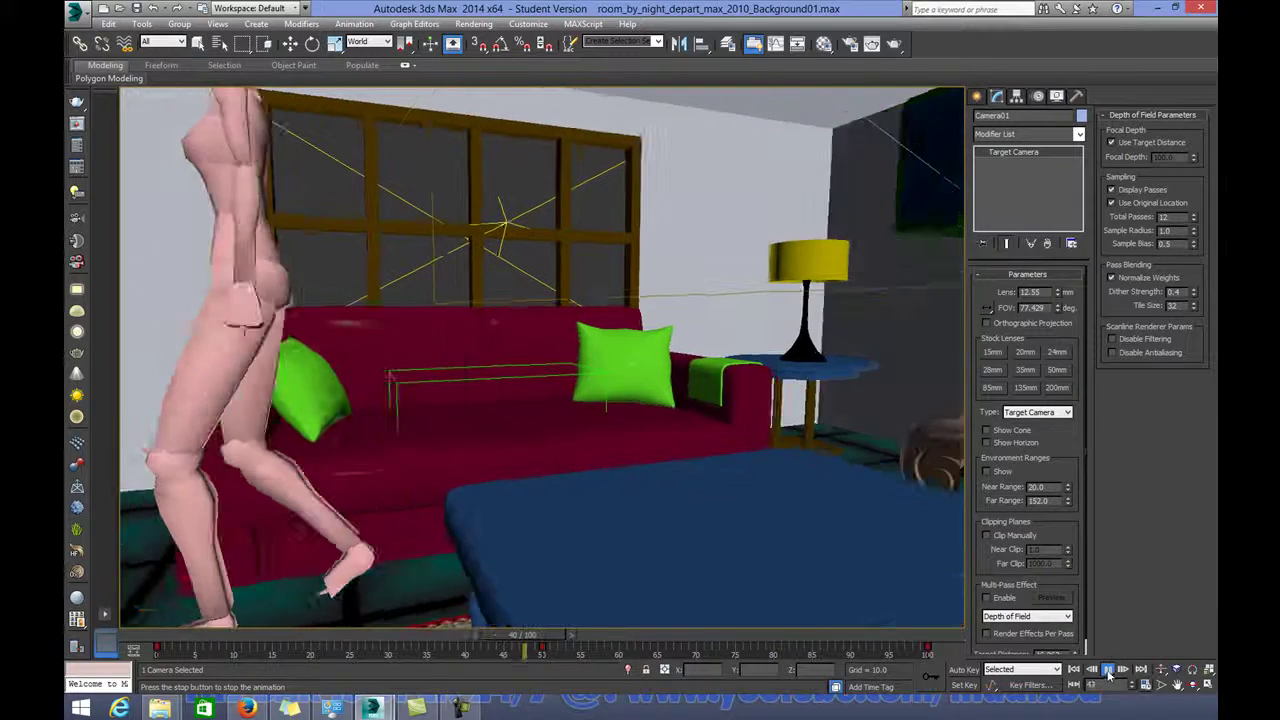
{"action": "left_click", "coordinate": [1108, 671]}
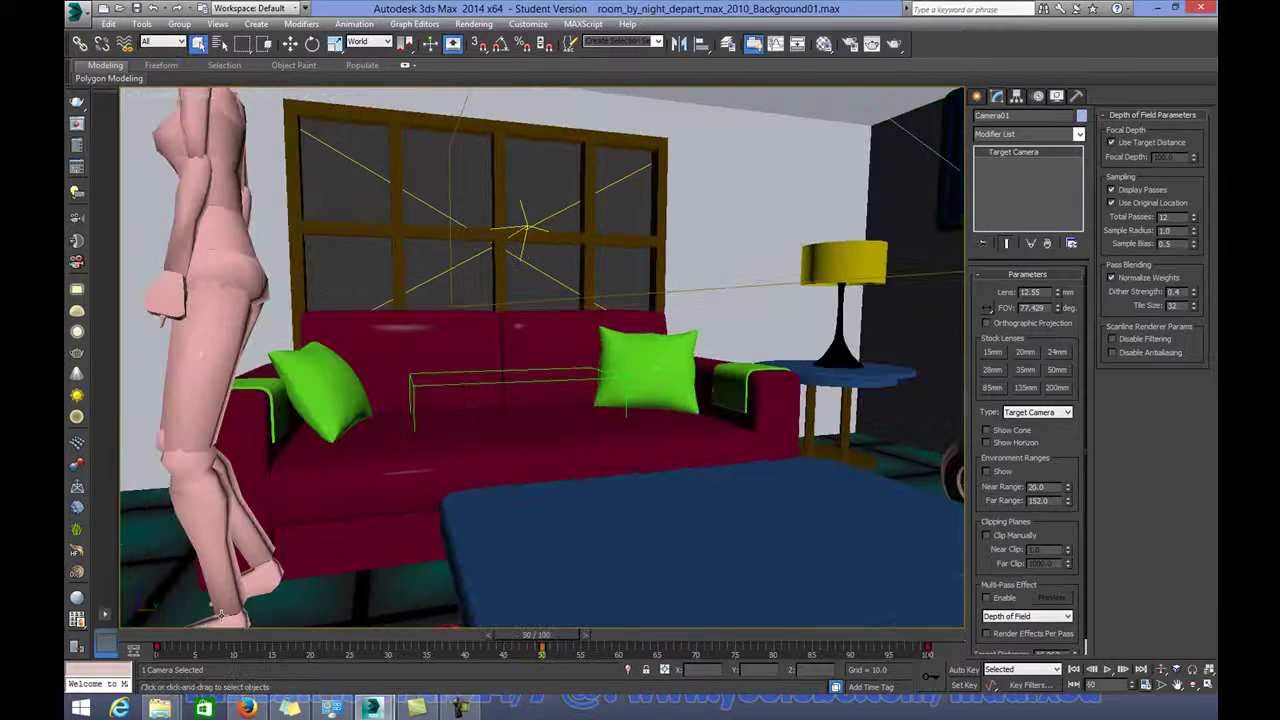
{"action": "left_click_drag", "start_coordinate": [515, 644], "coordinate": [390, 658]}
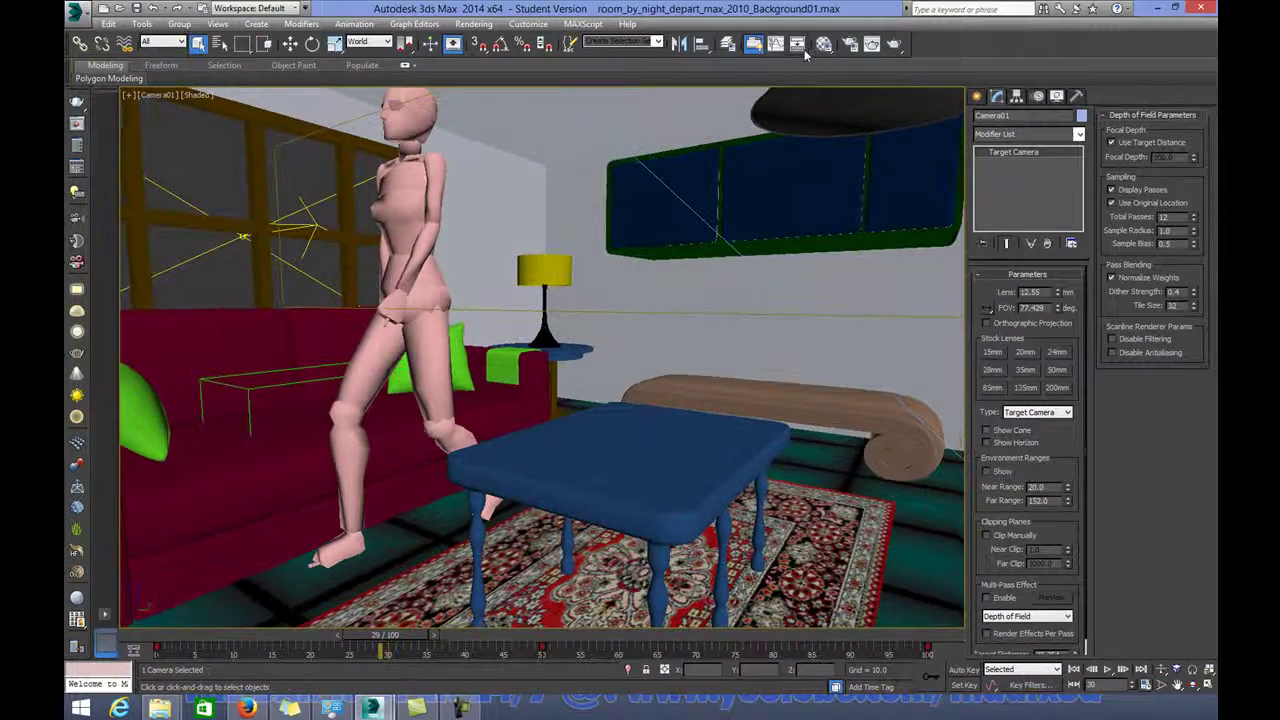
Turn off separate render channels and render the current single frame at 640 x 360
{"action": "left_click", "coordinate": [849, 45]}
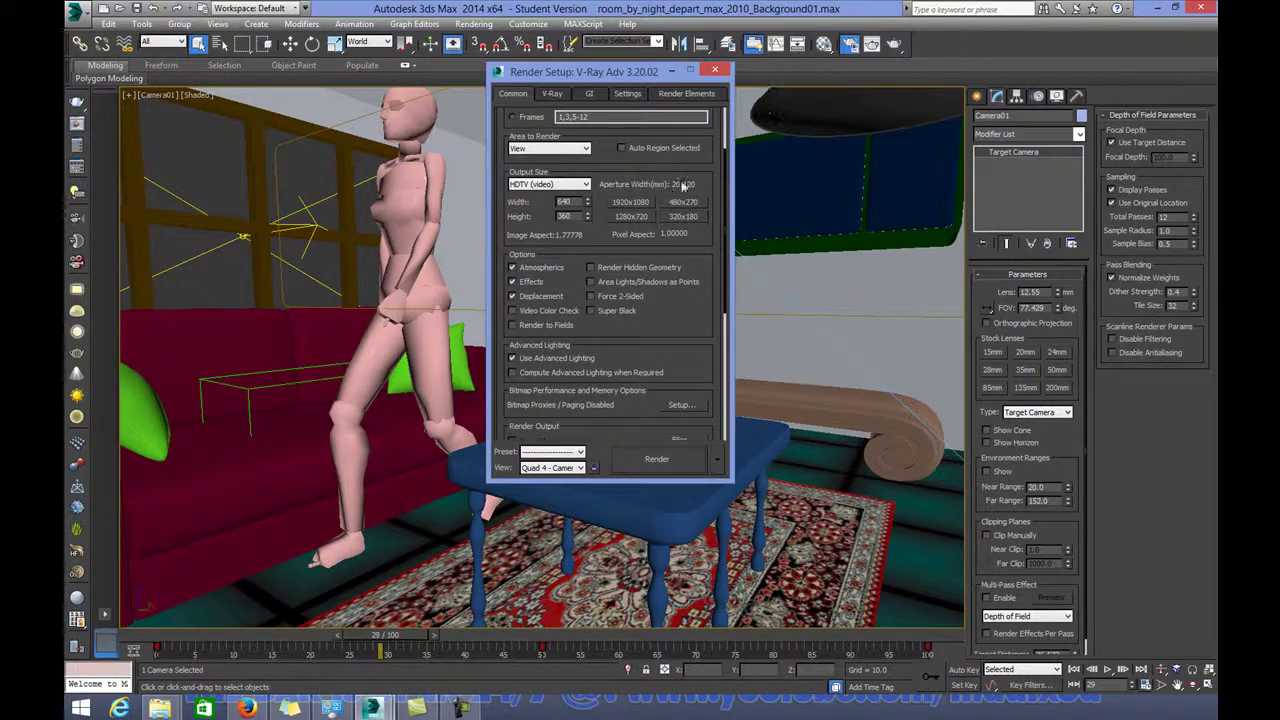
{"action": "left_click_drag", "start_coordinate": [706, 192], "coordinate": [740, 410]}
{"action": "left_click", "coordinate": [553, 94]}
{"action": "left_click", "coordinate": [507, 295]}
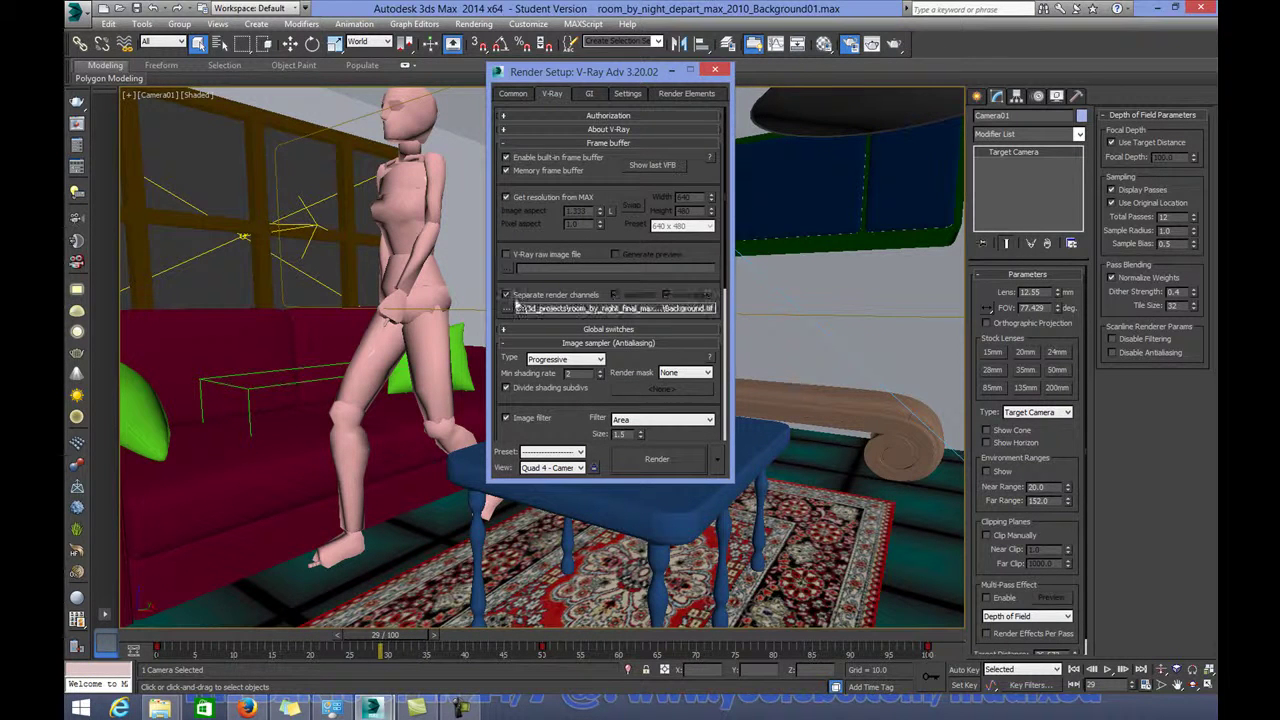
{"action": "left_click", "coordinate": [513, 94]}
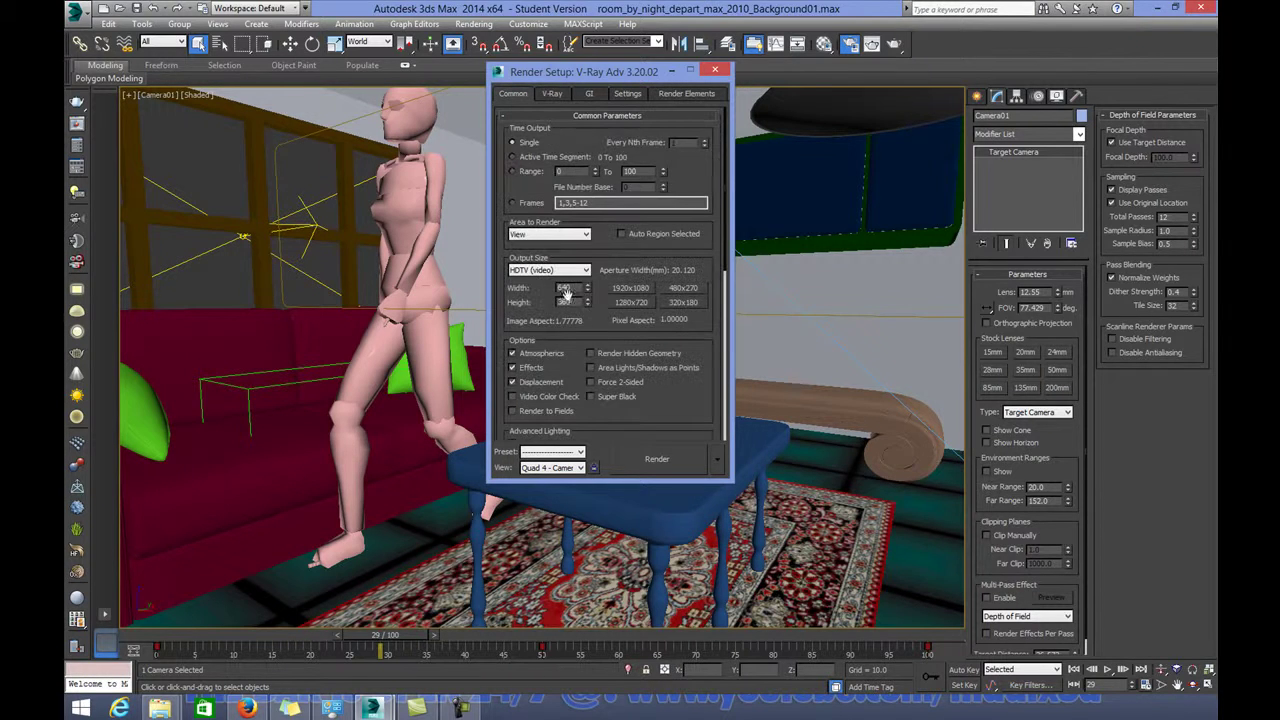
{"action": "left_click", "coordinate": [652, 463]}
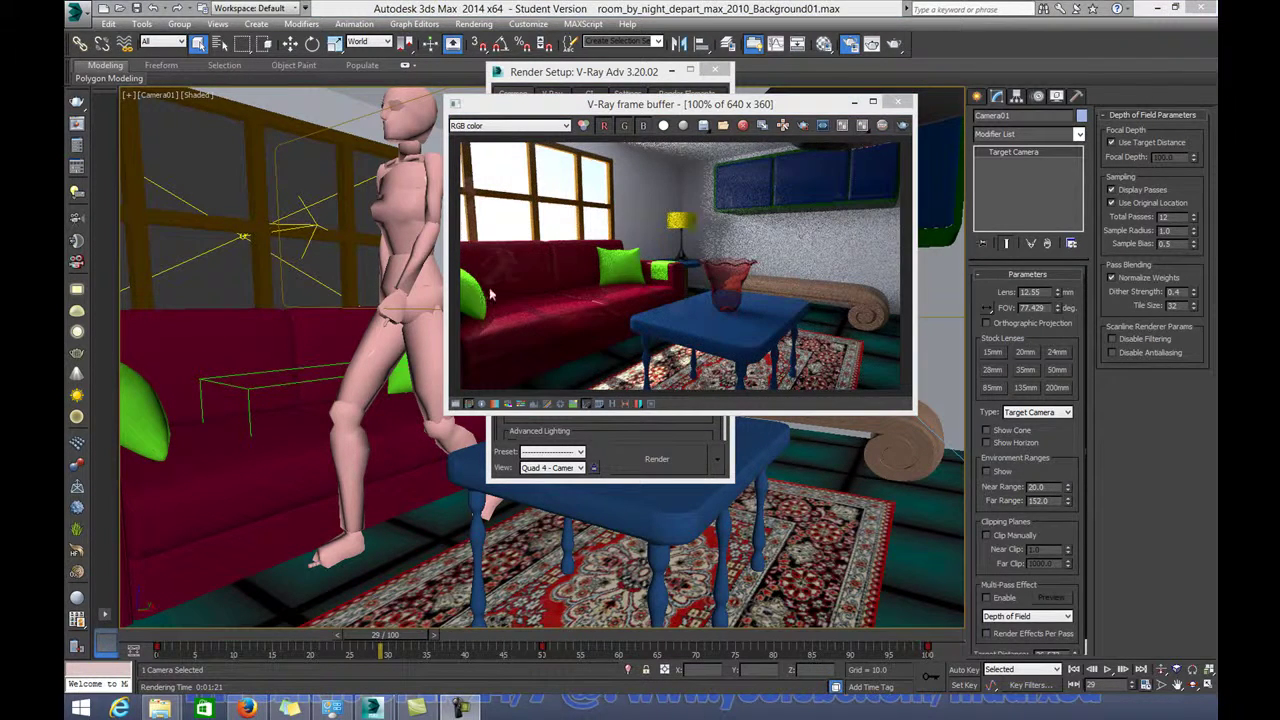
Give the teal gradient-ramp floor material, Material #27, a medium grey reflection color
{"action": "left_click_drag", "start_coordinate": [631, 108], "coordinate": [875, 178]}
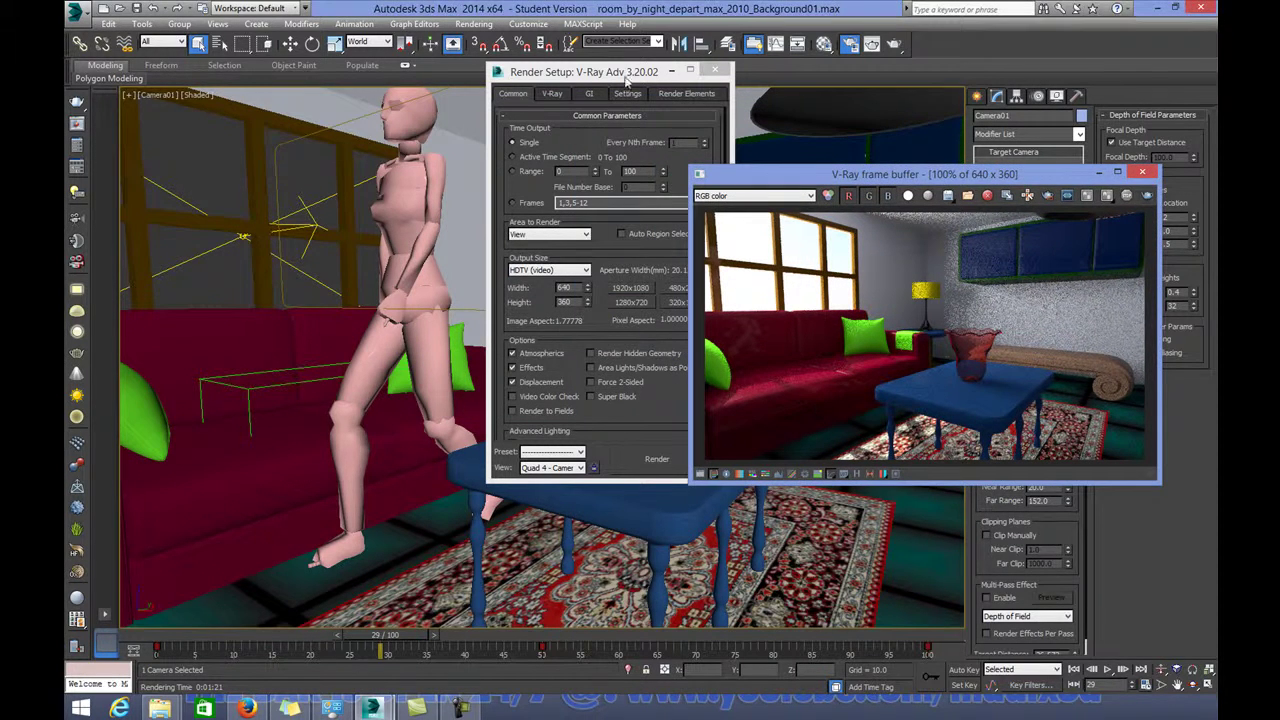
{"action": "left_click", "coordinate": [823, 43]}
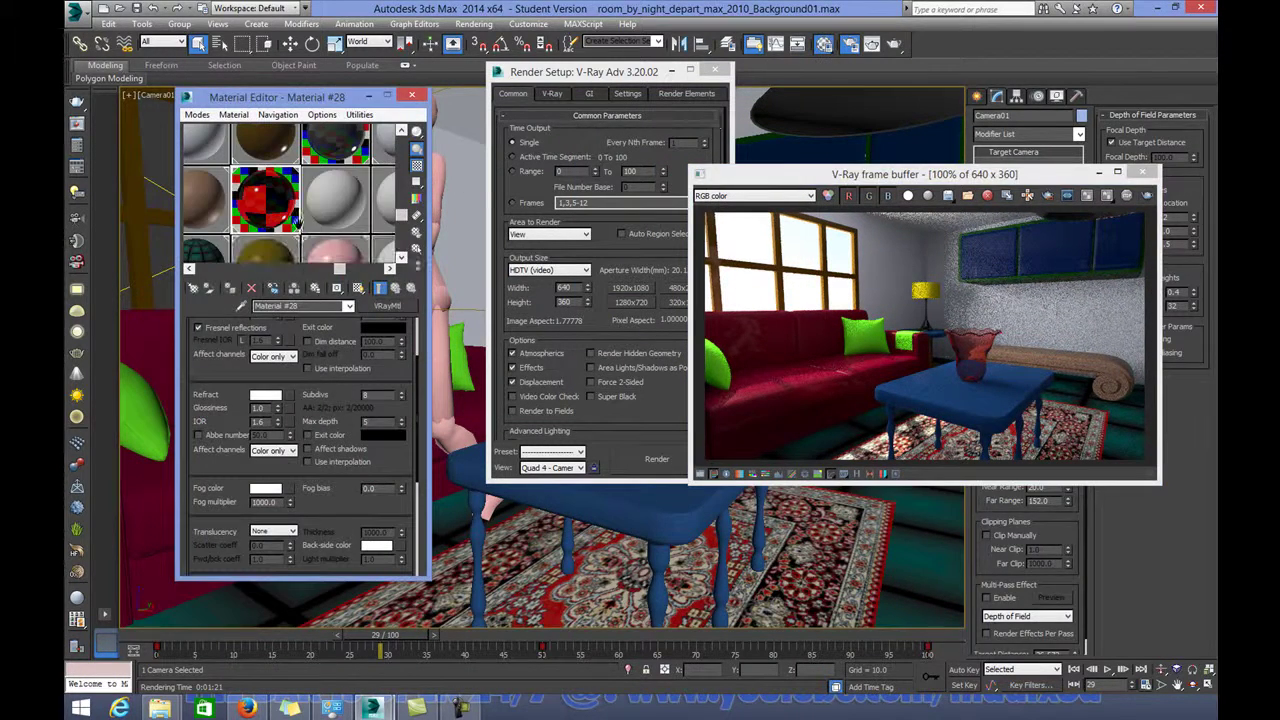
{"action": "left_click", "coordinate": [212, 252]}
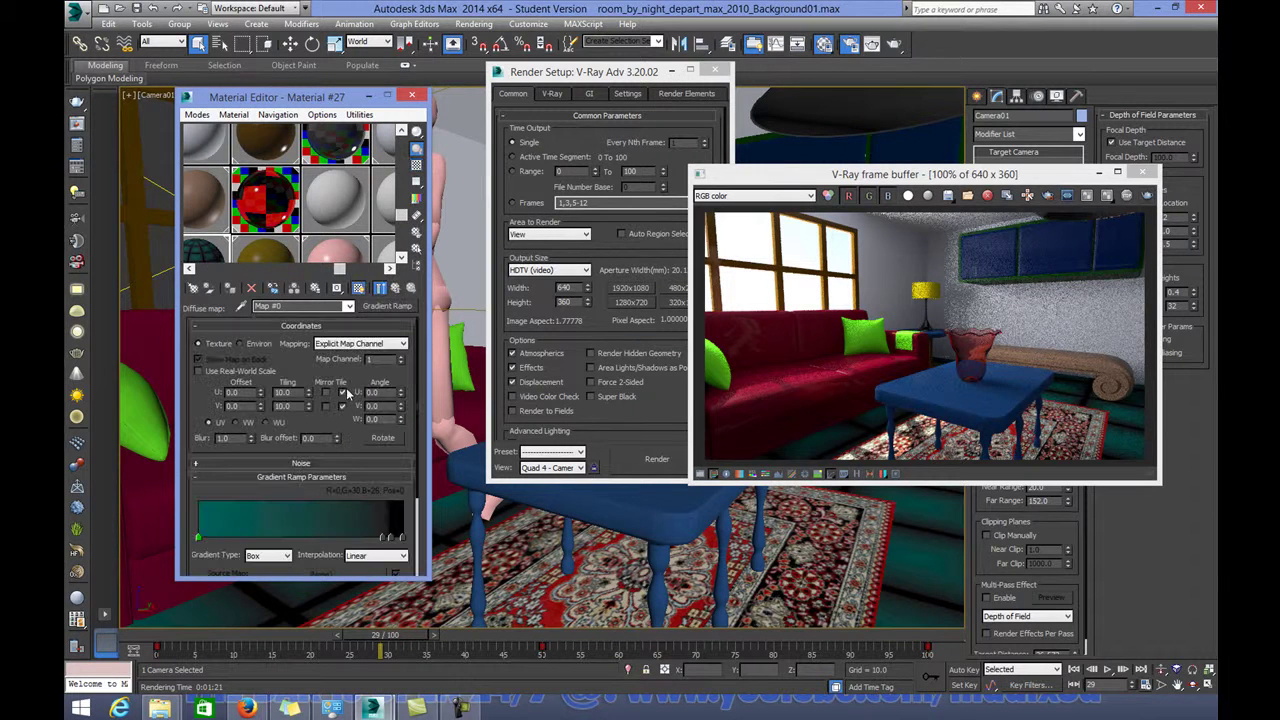
{"action": "left_click", "coordinate": [395, 289]}
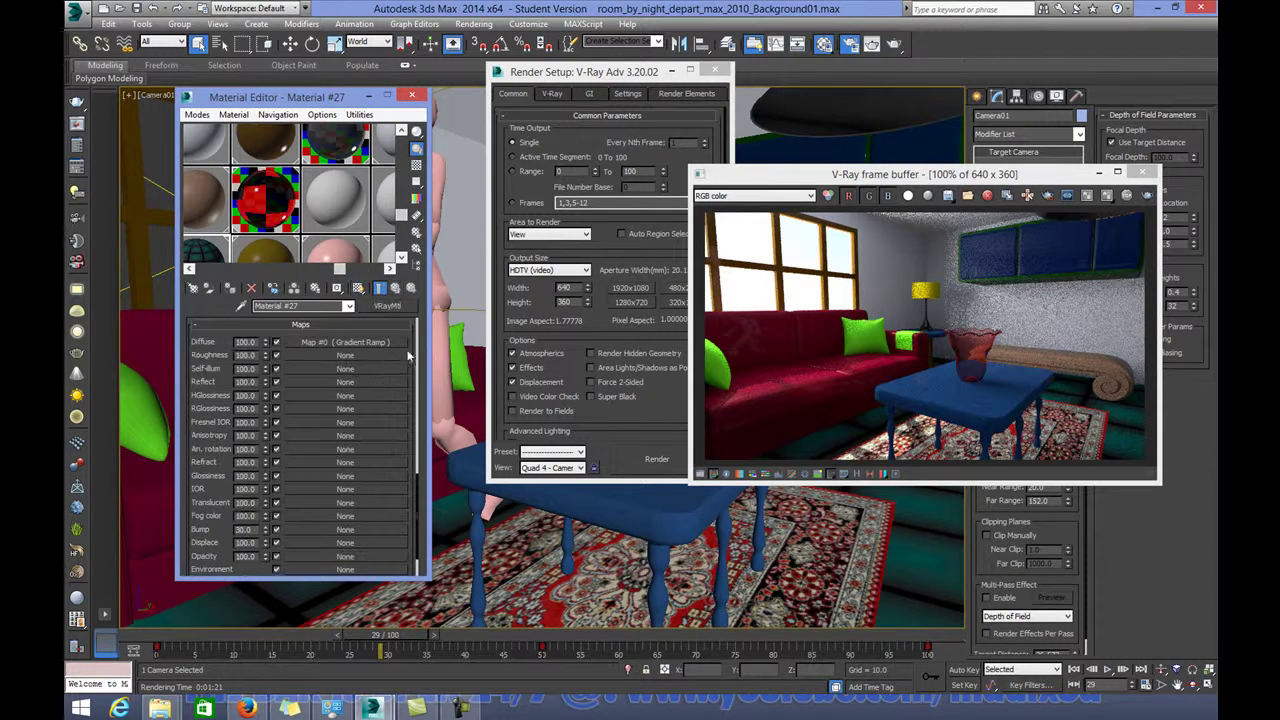
{"action": "scroll", "coordinate": [344, 355], "scroll_direction": "up", "scroll_amount": 8}
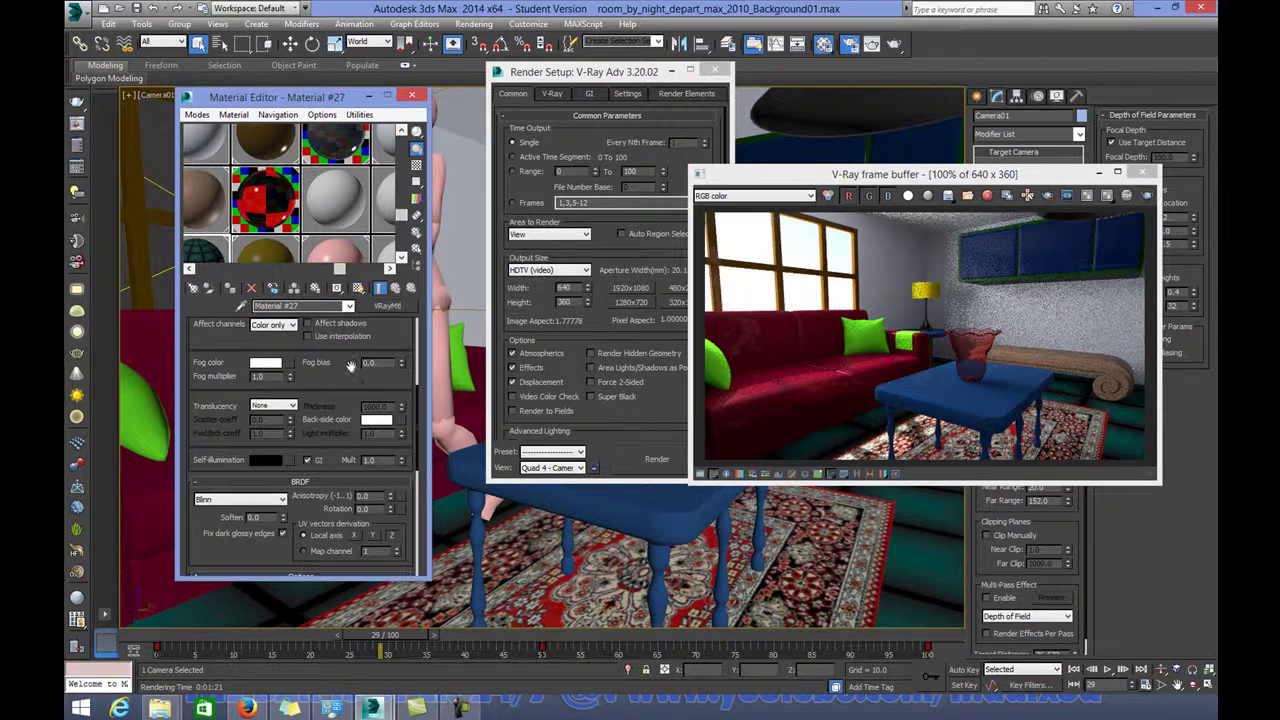
{"action": "scroll", "coordinate": [344, 405], "scroll_direction": "up", "scroll_amount": 1}
{"action": "scroll", "coordinate": [300, 430], "scroll_direction": "up", "scroll_amount": 3}
{"action": "scroll", "coordinate": [280, 380], "scroll_direction": "up", "scroll_amount": 2}
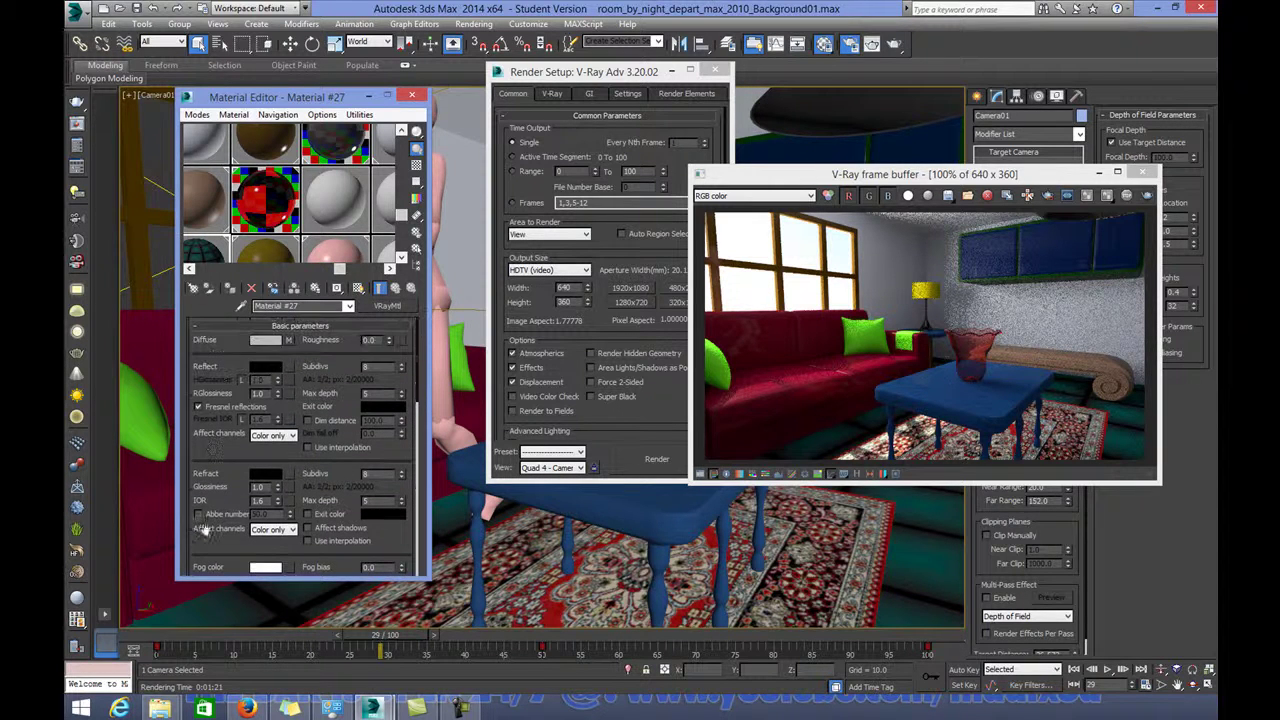
{"action": "left_click", "coordinate": [272, 368]}
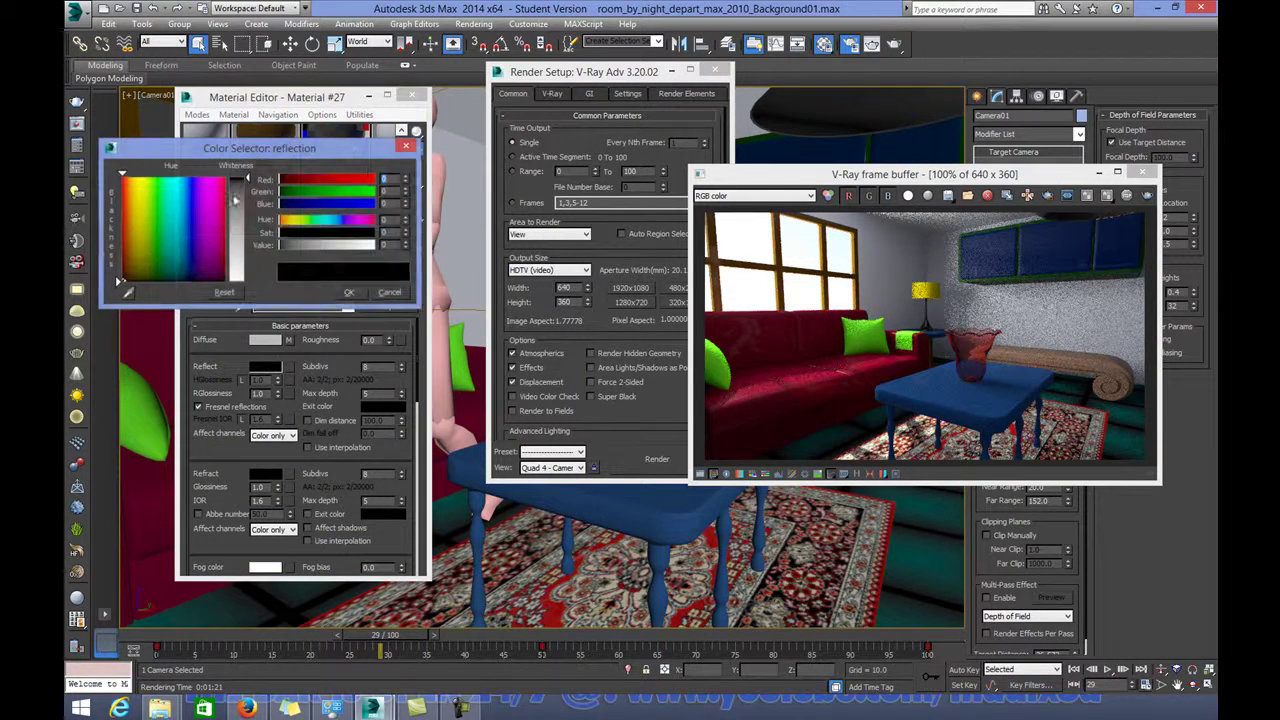
{"action": "left_click_drag", "start_coordinate": [244, 189], "coordinate": [244, 202]}
{"action": "left_click", "coordinate": [349, 292]}
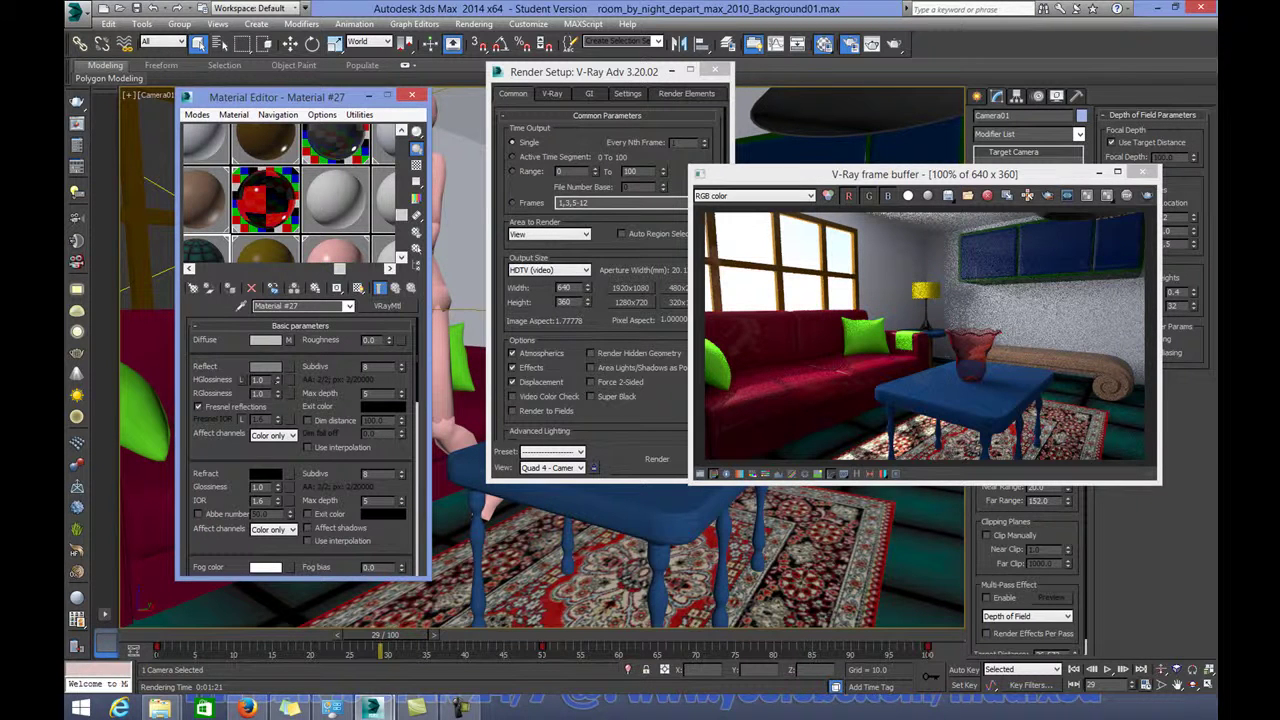
Move the rendered image aside and save the background scene file
{"action": "left_click_drag", "start_coordinate": [973, 172], "coordinate": [681, 190]}
{"action": "left_click", "coordinate": [76, 12]}
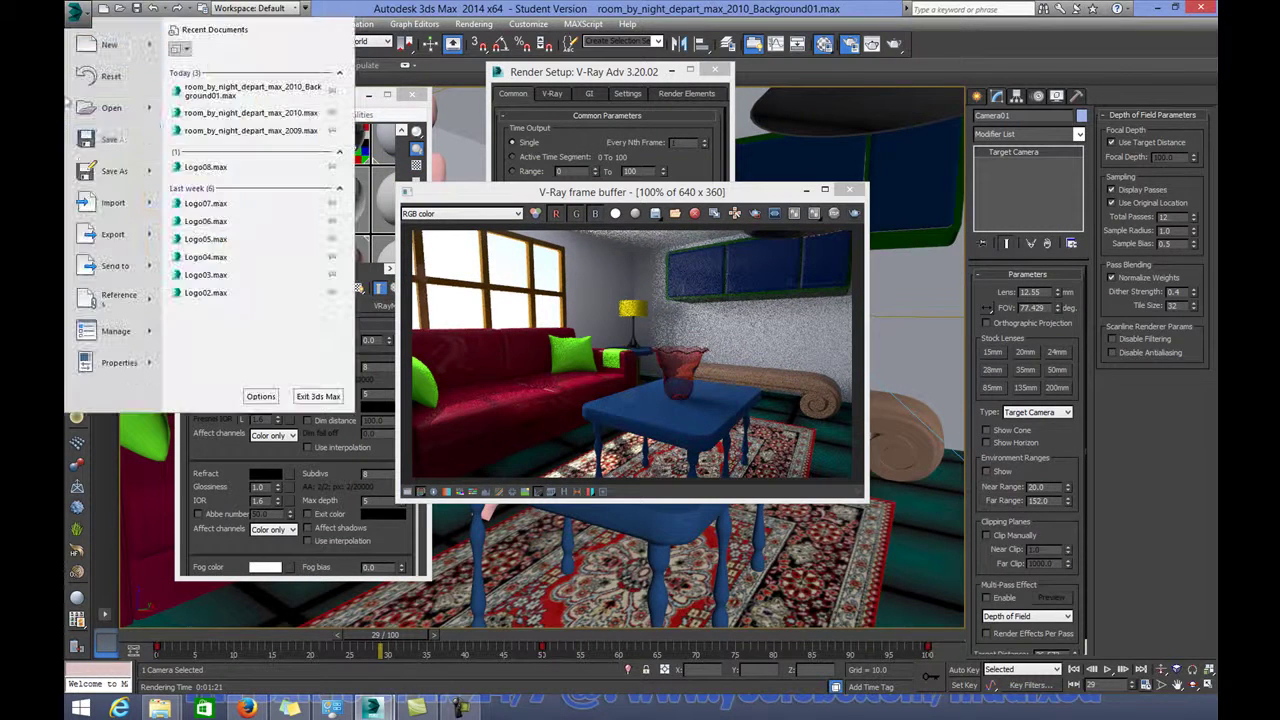
{"action": "left_click", "coordinate": [107, 142]}
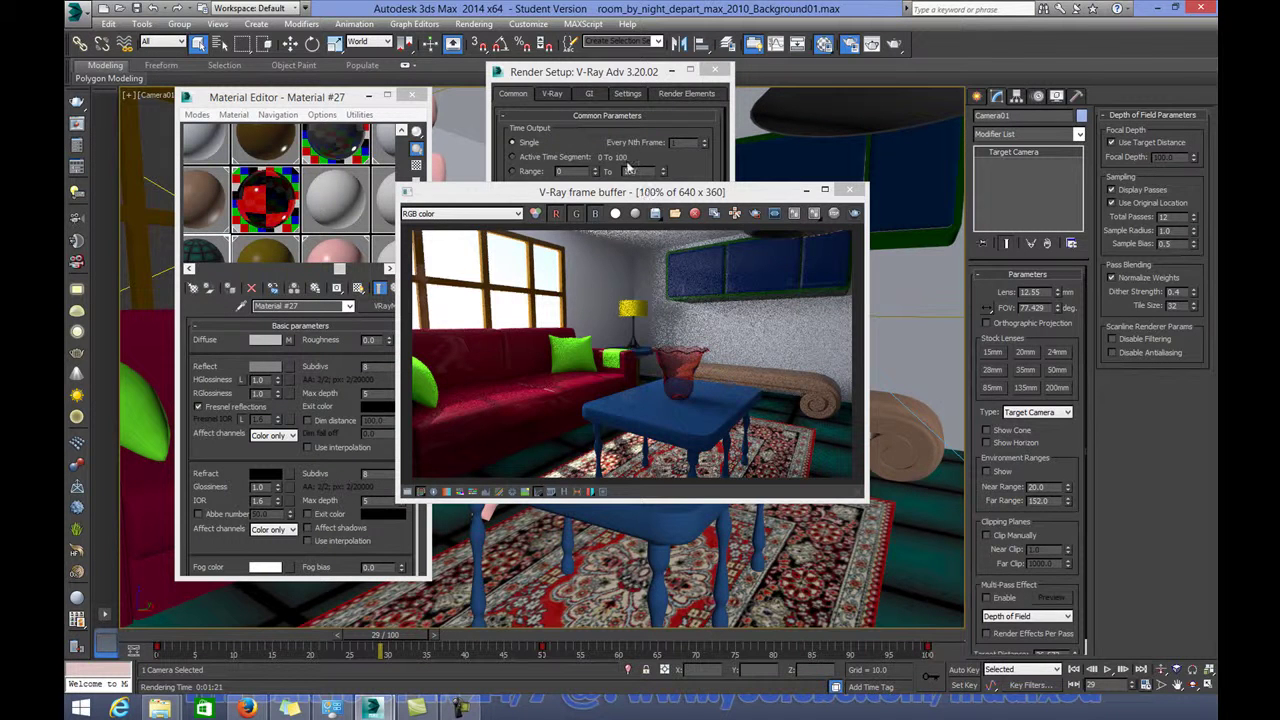
Turn on separate render channels with RGB and alpha saved, and render the active time segment from 0 to 100
{"action": "left_click", "coordinate": [546, 96]}
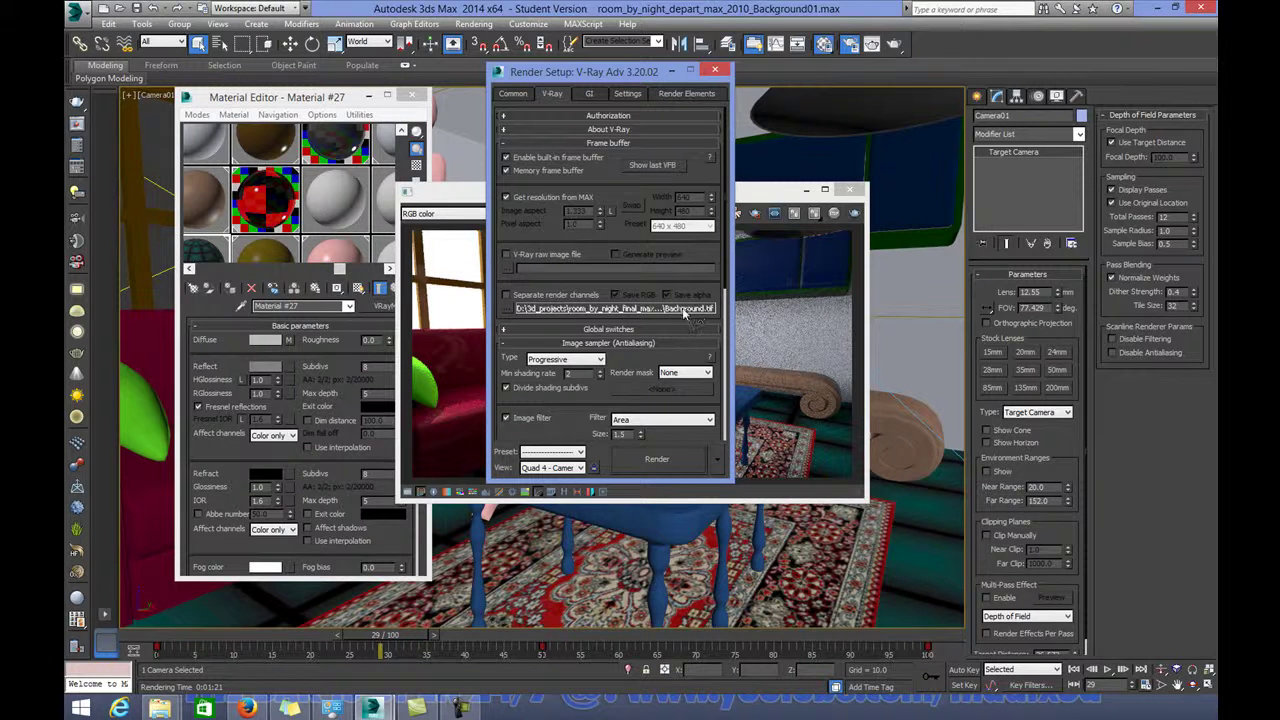
{"action": "left_click", "coordinate": [506, 295]}
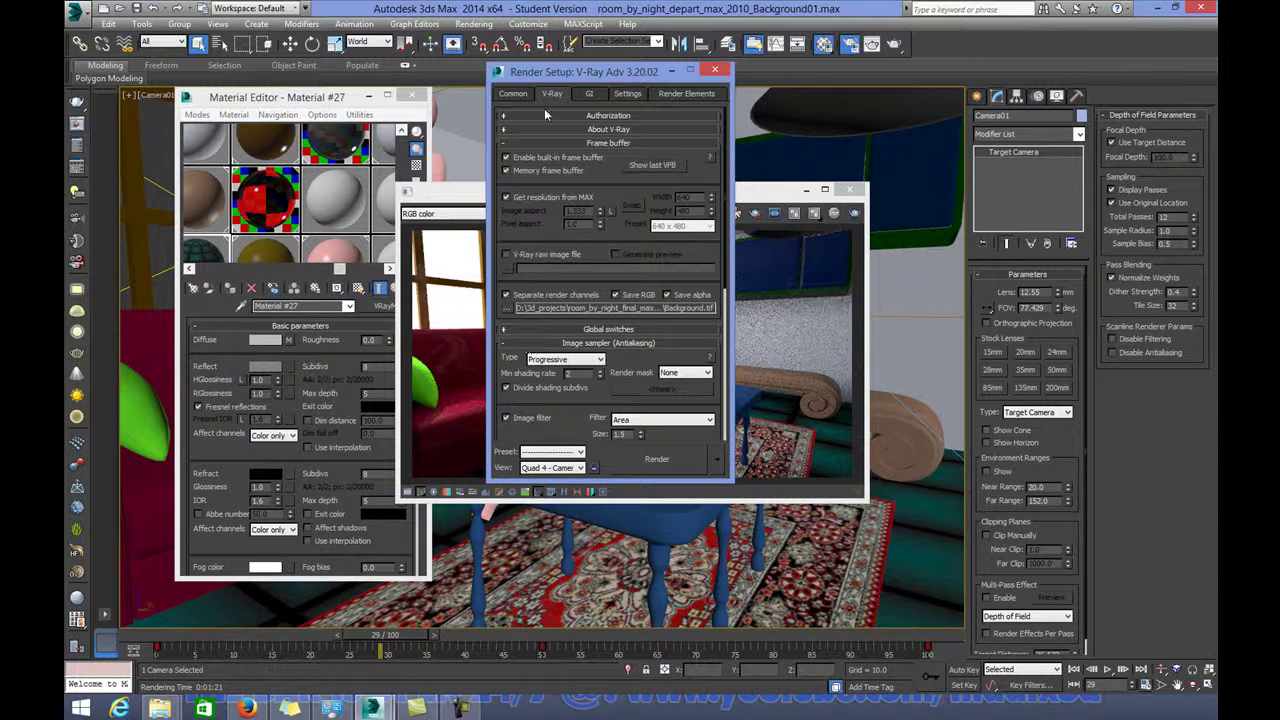
{"action": "left_click", "coordinate": [513, 94]}
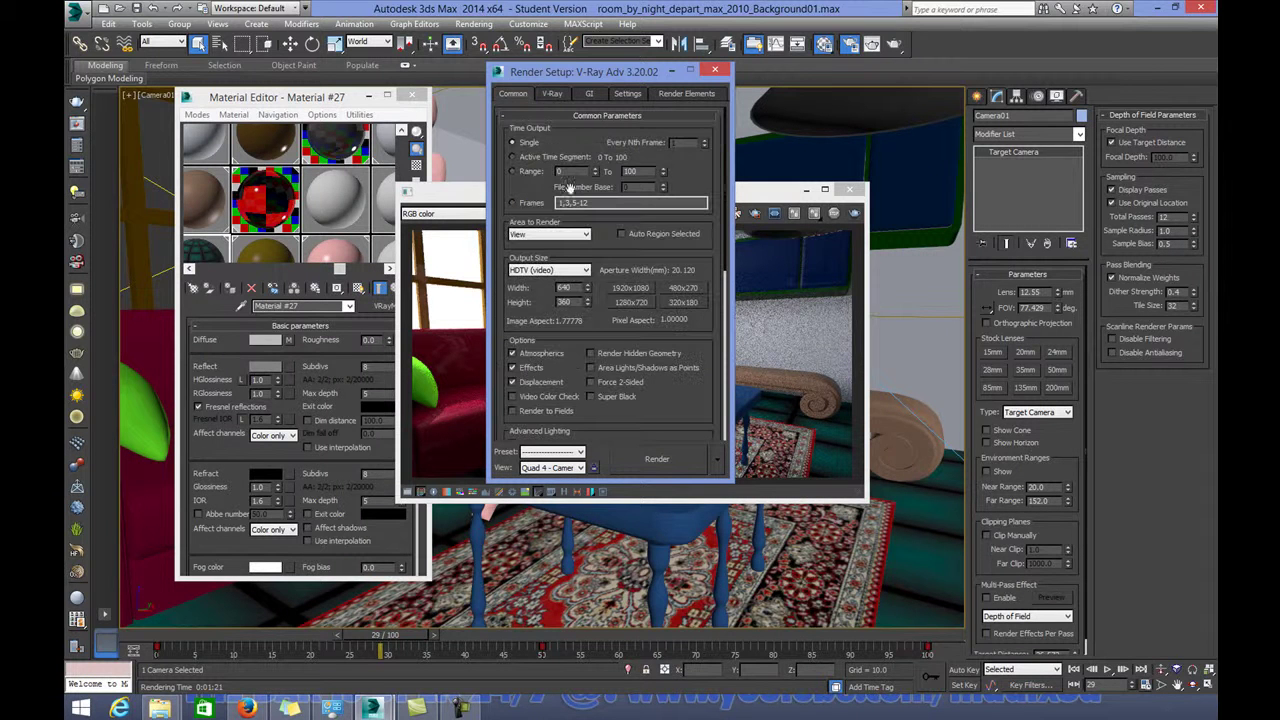
{"action": "left_click", "coordinate": [520, 158]}
{"action": "left_click", "coordinate": [684, 466]}
{"action": "left_click", "coordinate": [680, 416]}
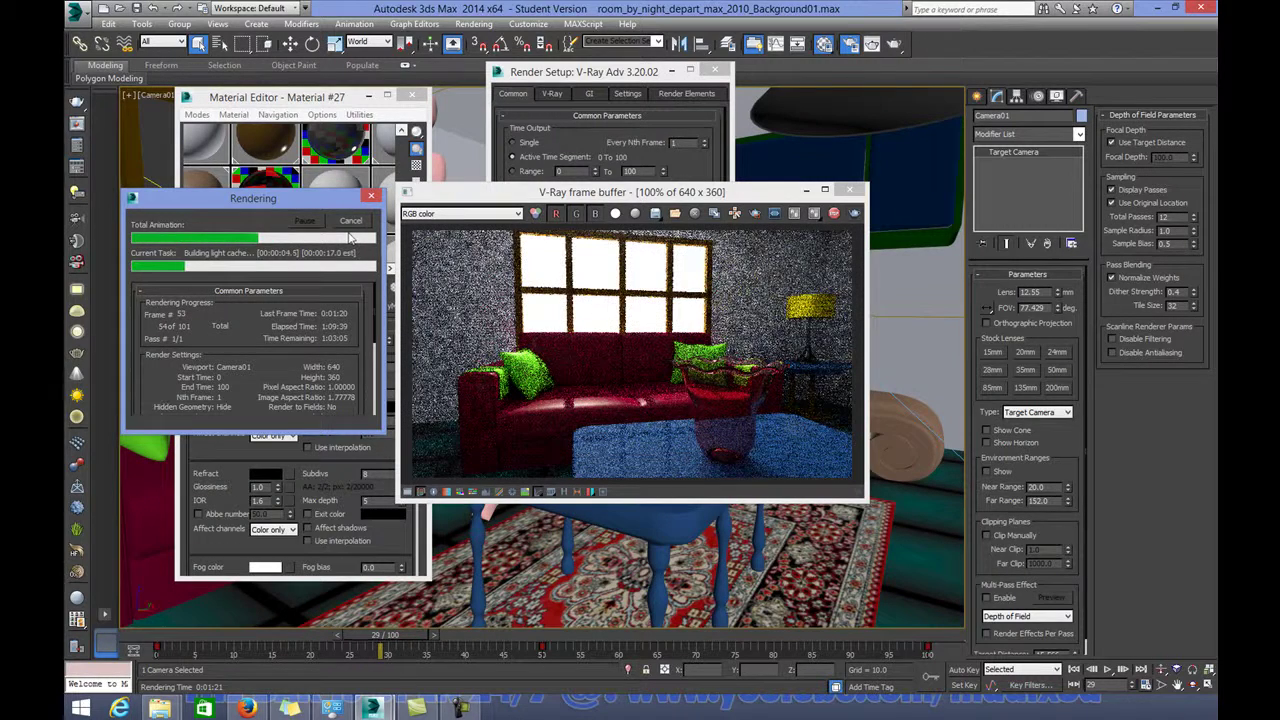
Cancel the running animation render and save the background scene
{"action": "left_click", "coordinate": [349, 222]}
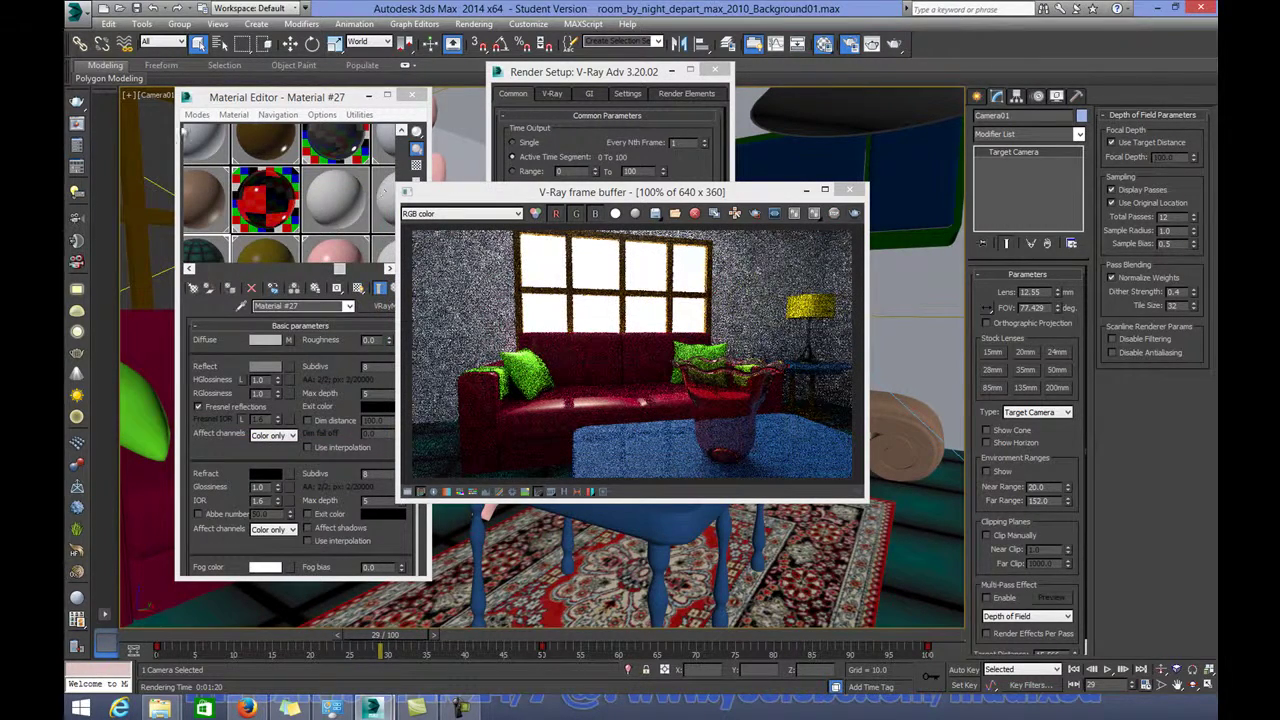
{"action": "left_click", "coordinate": [76, 14]}
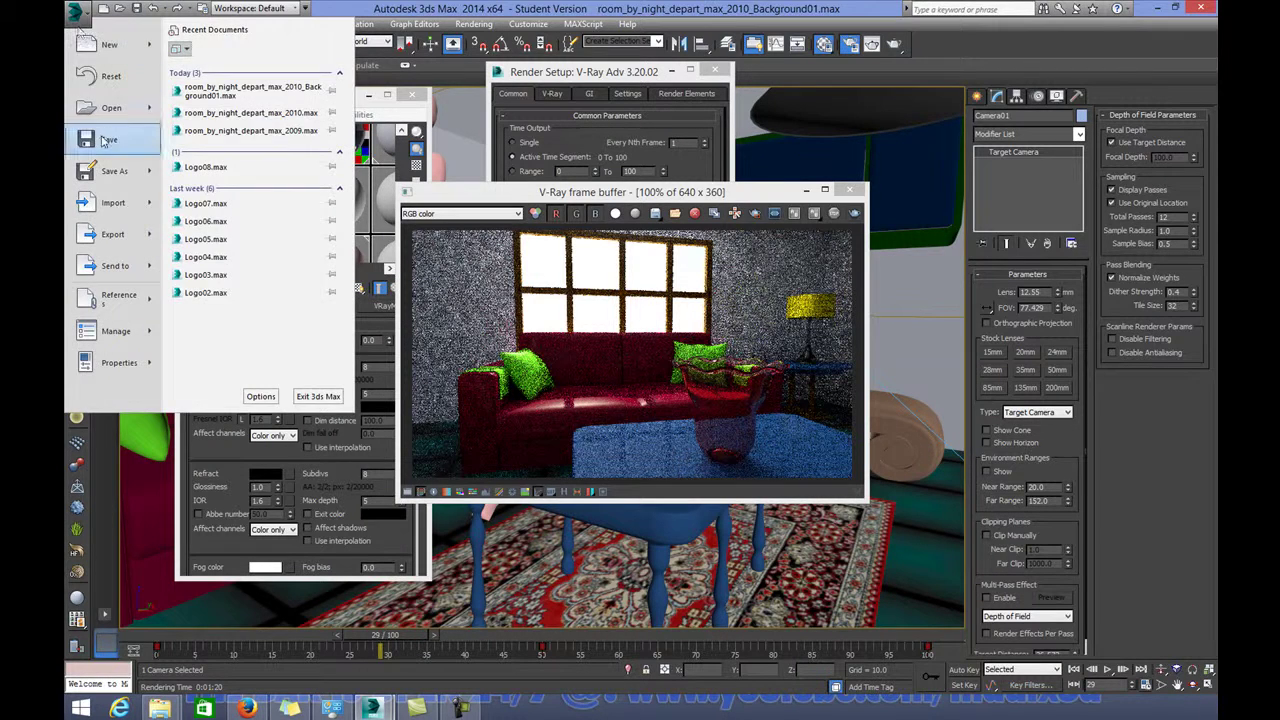
{"action": "left_click", "coordinate": [100, 137]}
Open the recent scene room_by_night_depart_max_2010.max and minimize the Material Editor
{"action": "left_click", "coordinate": [74, 20]}
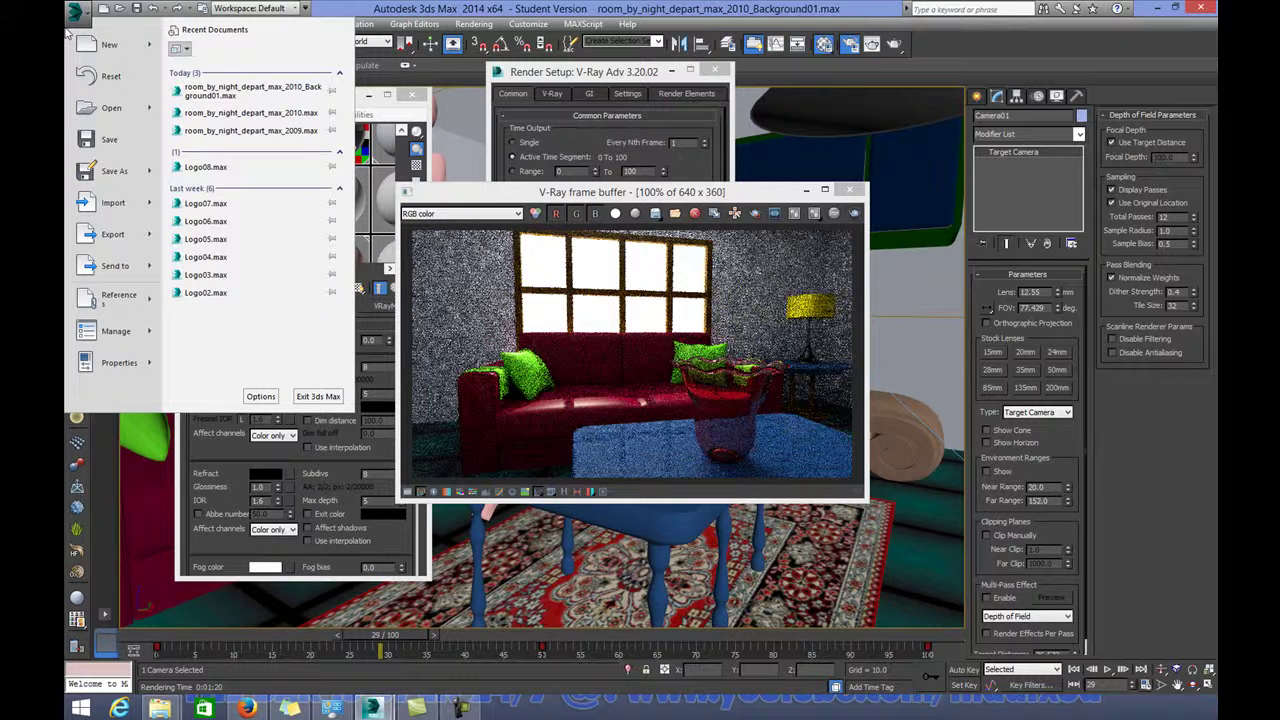
{"action": "left_click", "coordinate": [228, 118]}
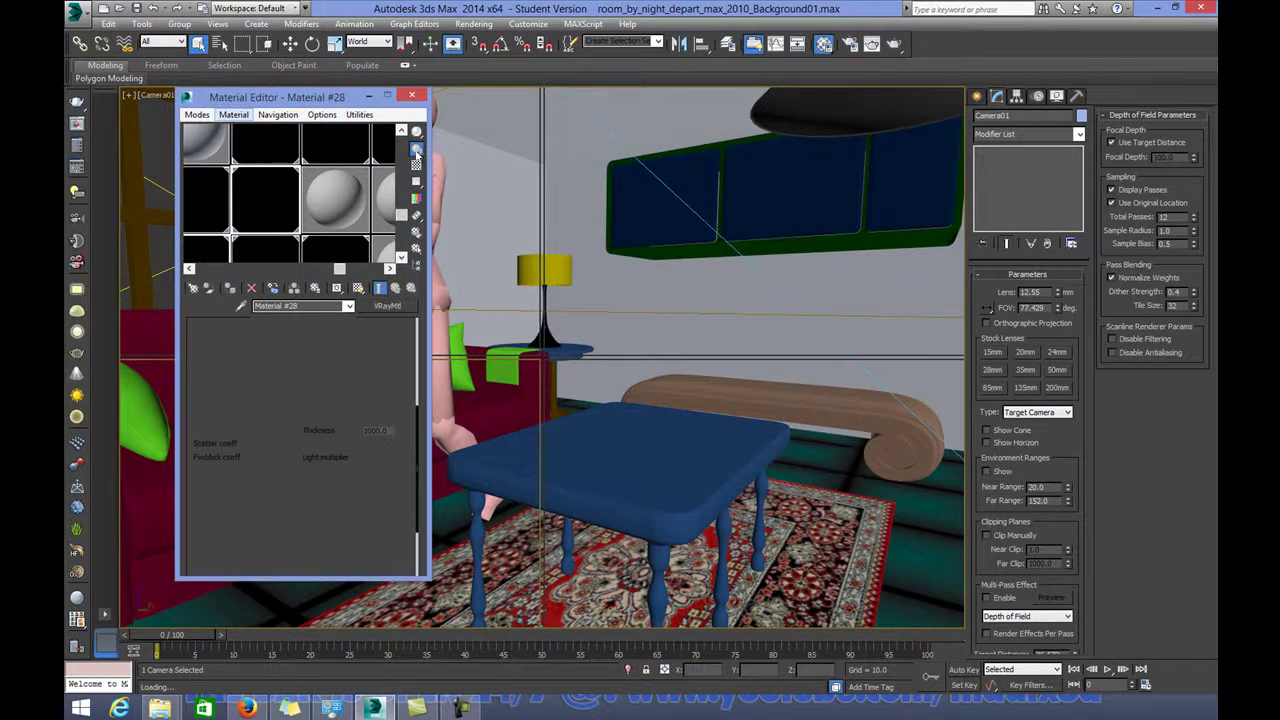
{"action": "left_click", "coordinate": [369, 97]}
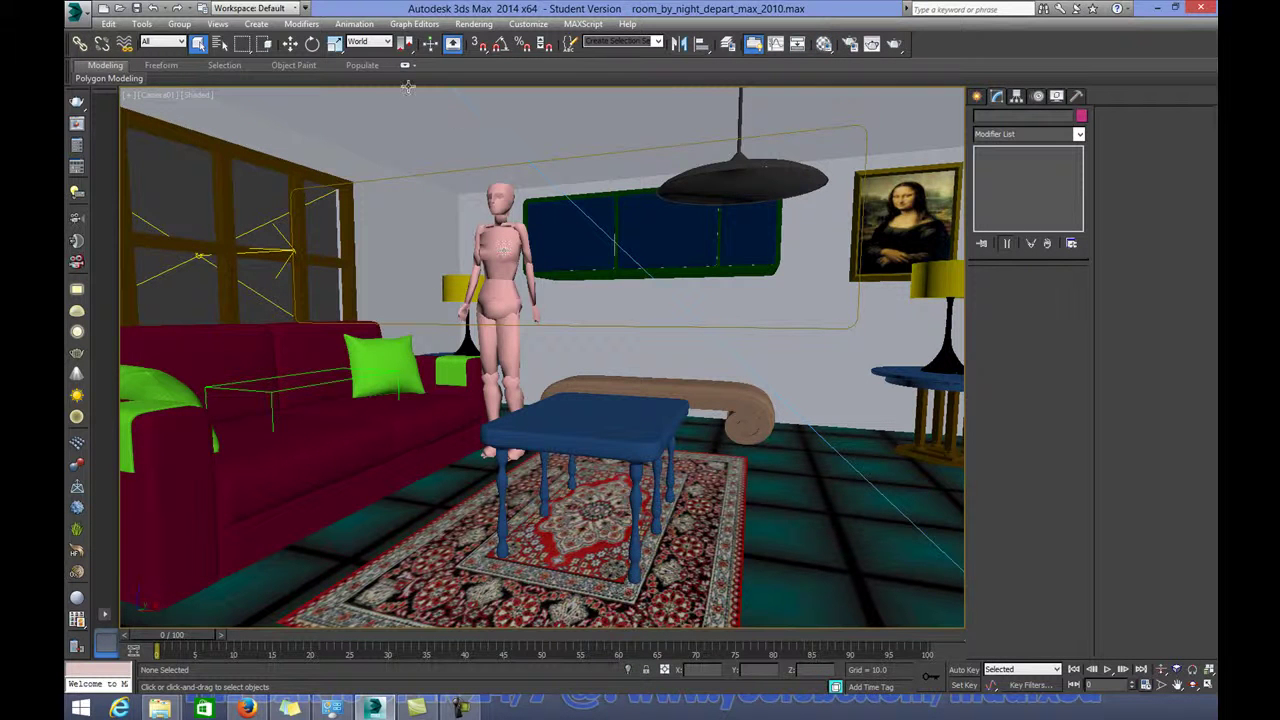
Select all the character's bones using the Bone selection filter and check their object properties
{"action": "left_click", "coordinate": [165, 41]}
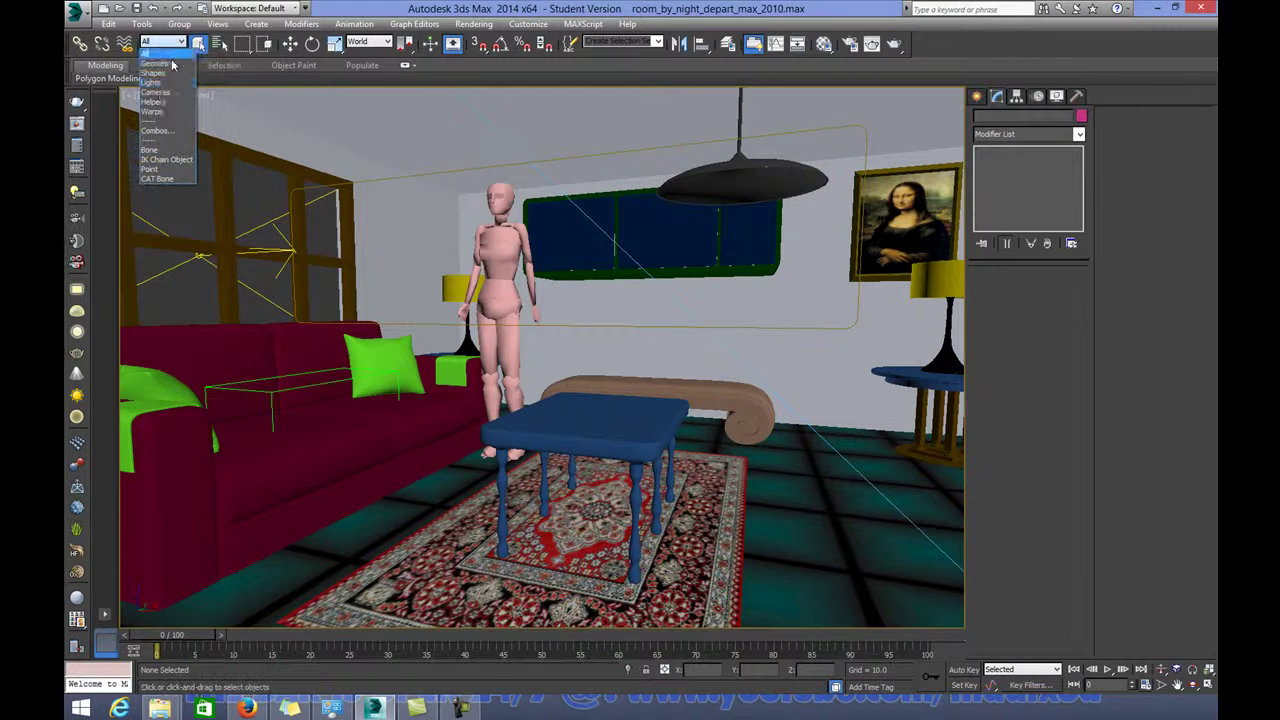
{"action": "left_click", "coordinate": [150, 149]}
{"action": "left_click_drag", "start_coordinate": [434, 170], "coordinate": [575, 499]}
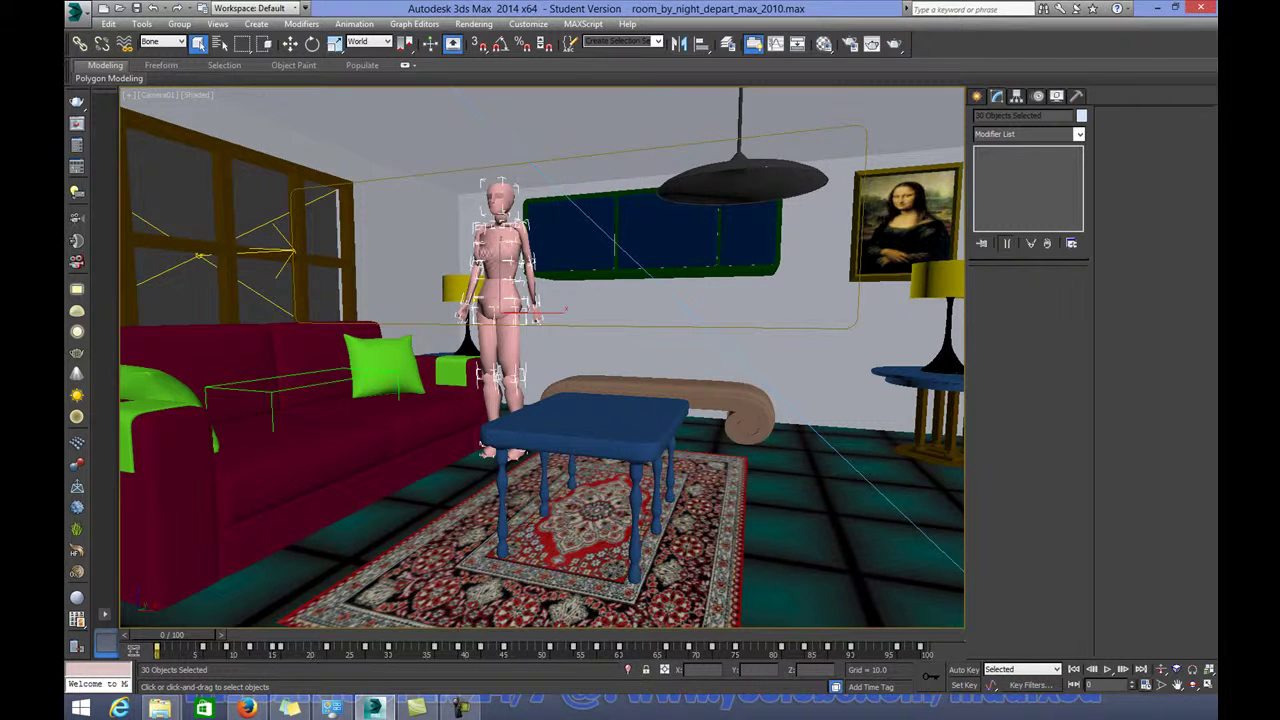
{"action": "right_click", "coordinate": [489, 254]}
{"action": "left_click", "coordinate": [521, 337]}
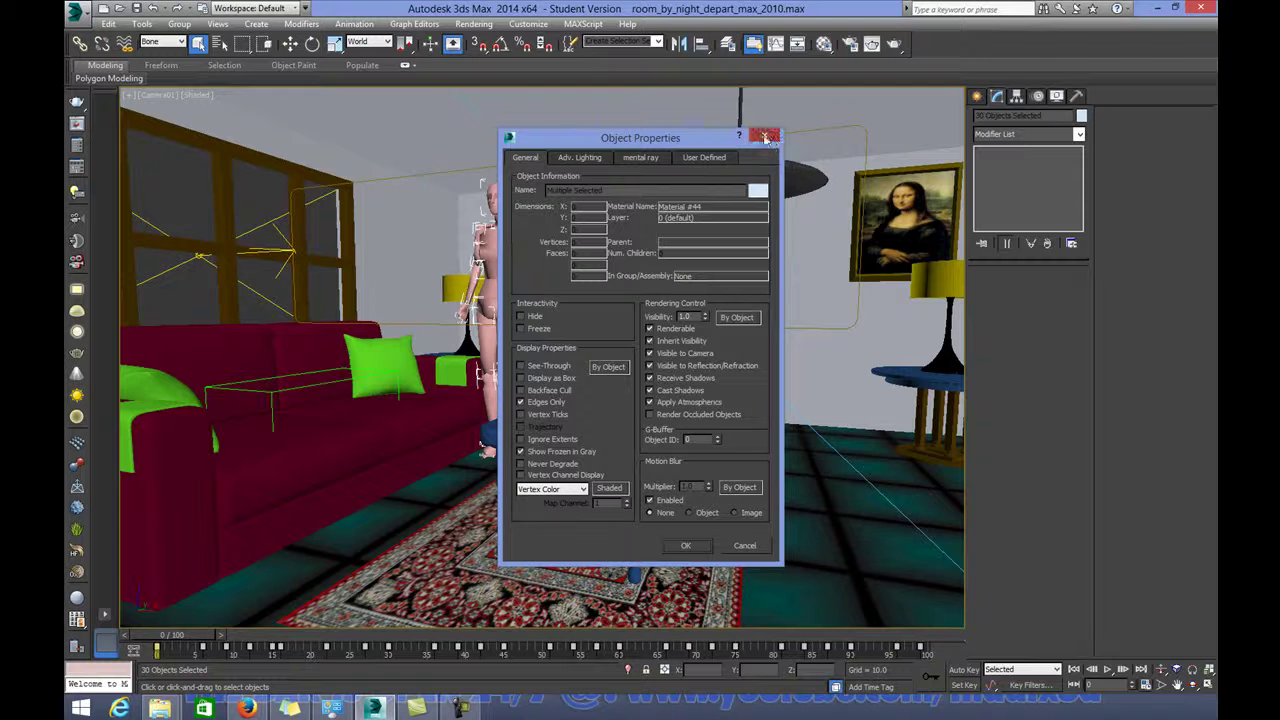
{"action": "left_click", "coordinate": [766, 137]}
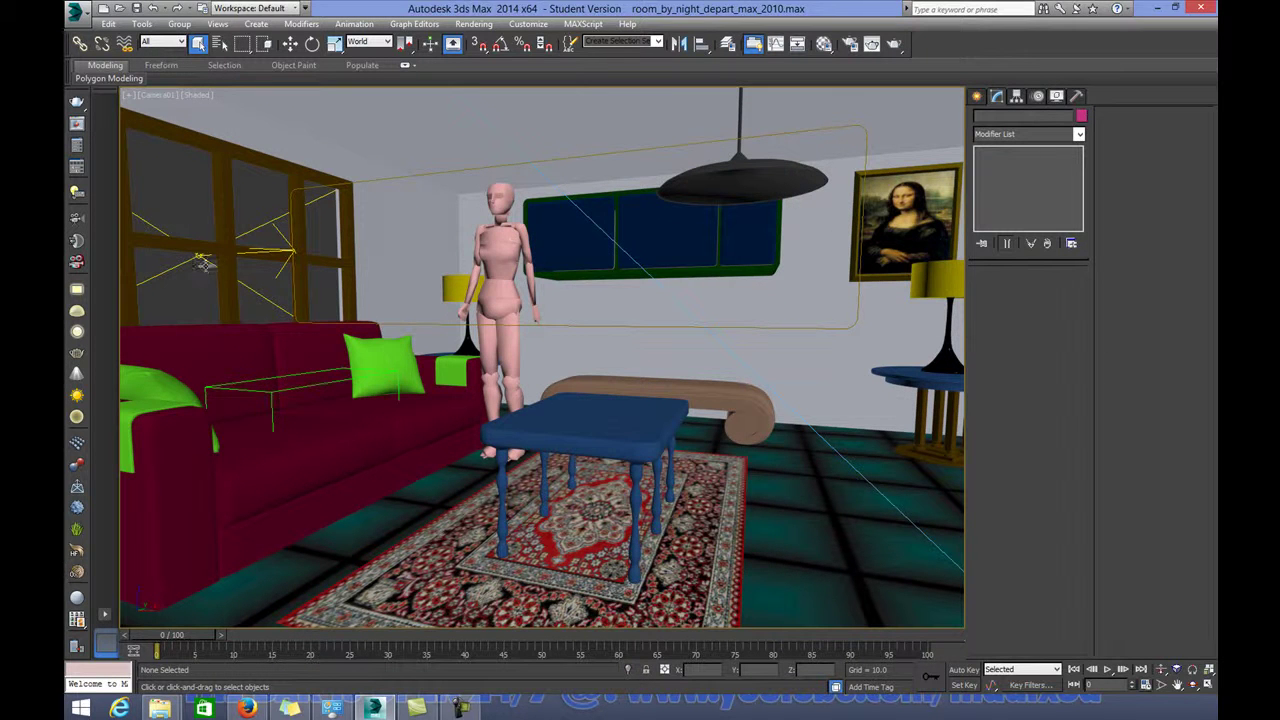
{"action": "key", "text": "ctrl+Page_Down"}
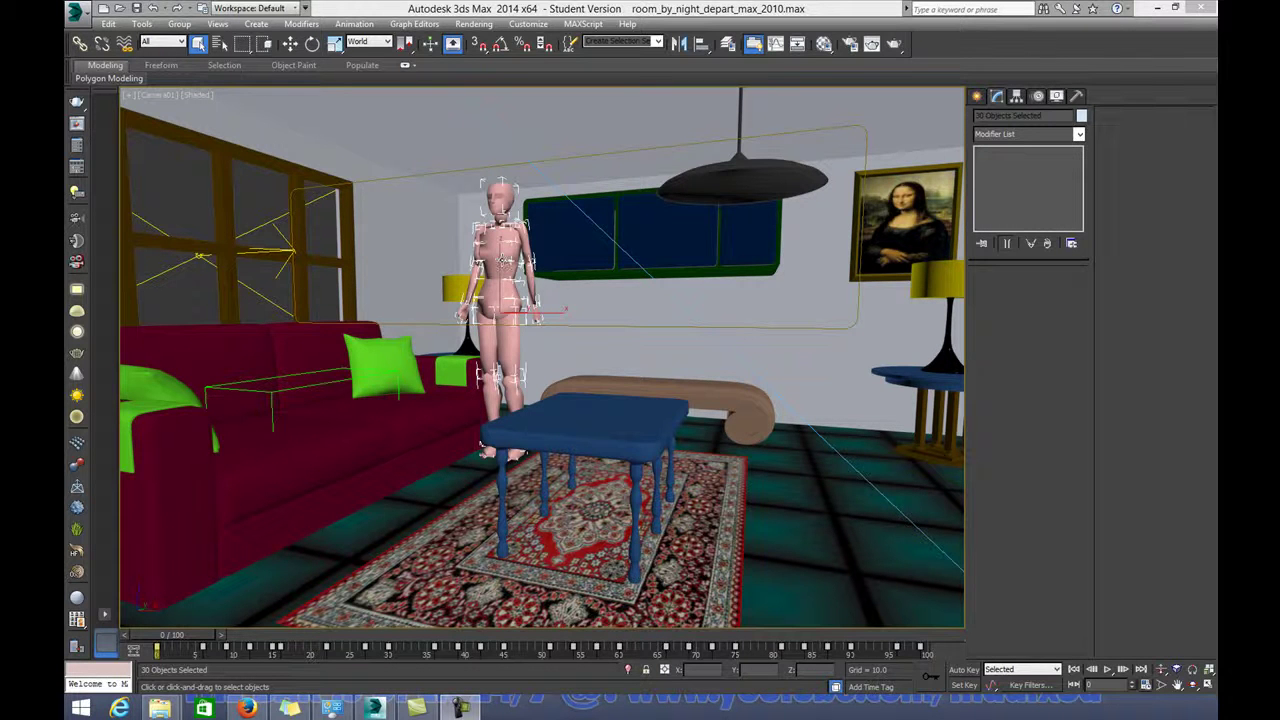
Save the selected character bones as a named selection set called character
{"action": "left_click", "coordinate": [636, 41]}
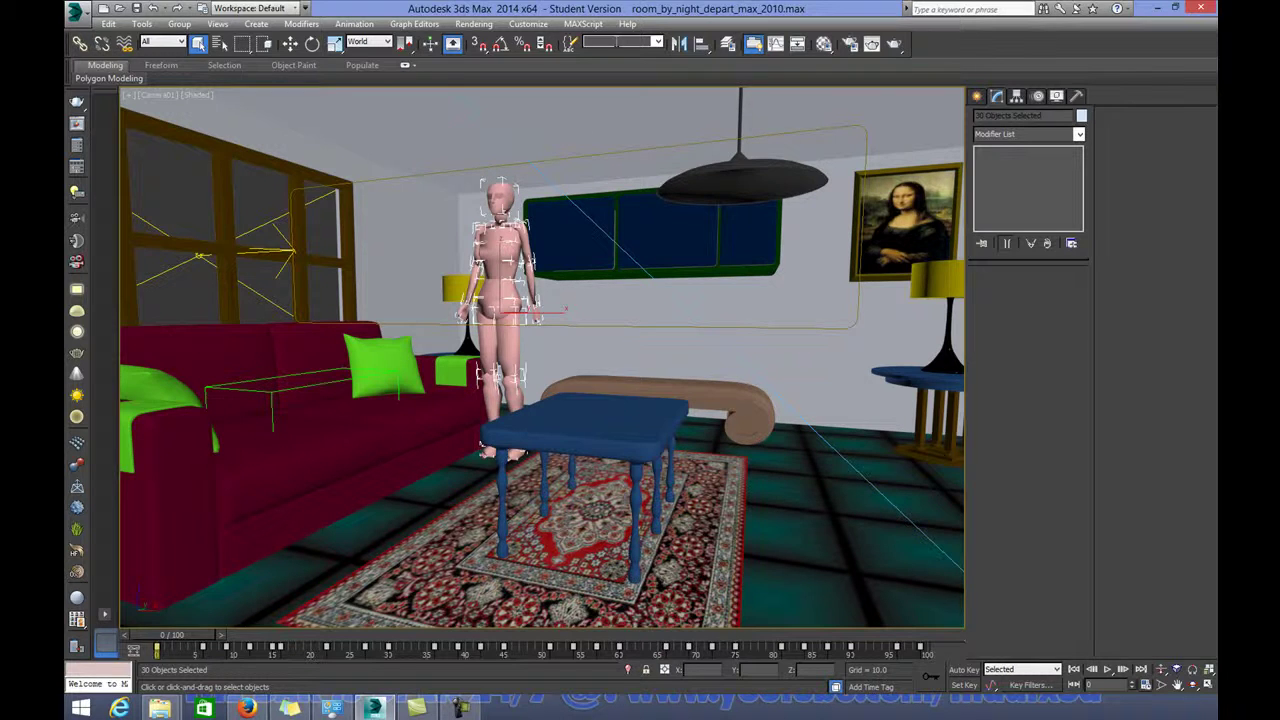
{"action": "left_click", "coordinate": [616, 42]}
{"action": "type", "text": "chi"}
Create a new layer named Character from the selected bones and hide it
{"action": "left_click", "coordinate": [728, 45]}
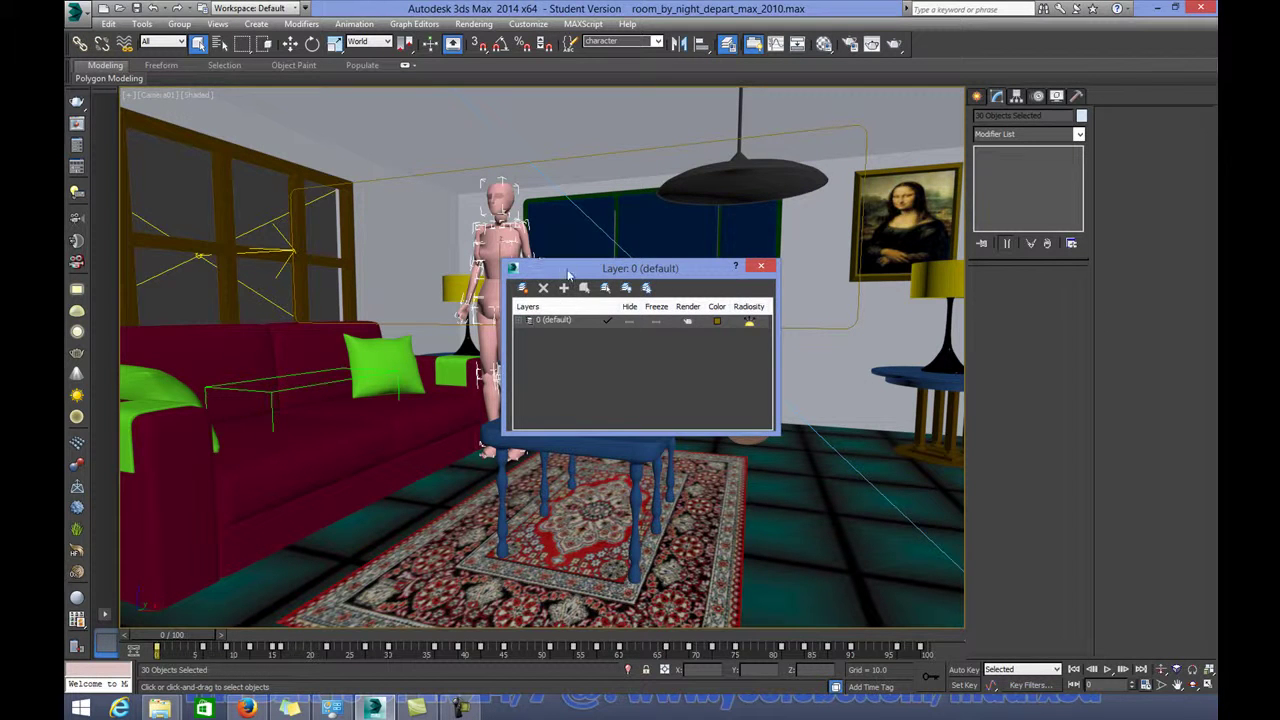
{"action": "left_click_drag", "start_coordinate": [568, 274], "coordinate": [628, 149]}
{"action": "left_click", "coordinate": [583, 163]}
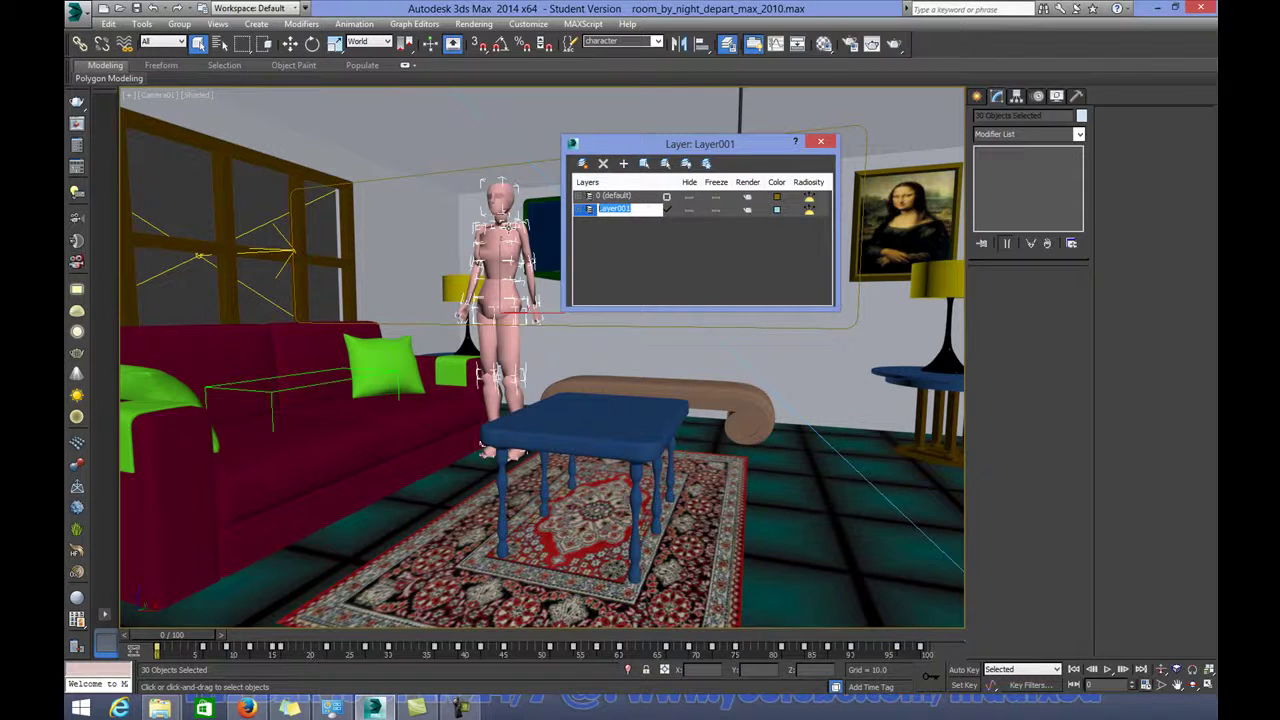
{"action": "type", "text": "Character"}
{"action": "key", "text": "Return"}
{"action": "left_click", "coordinate": [690, 210]}
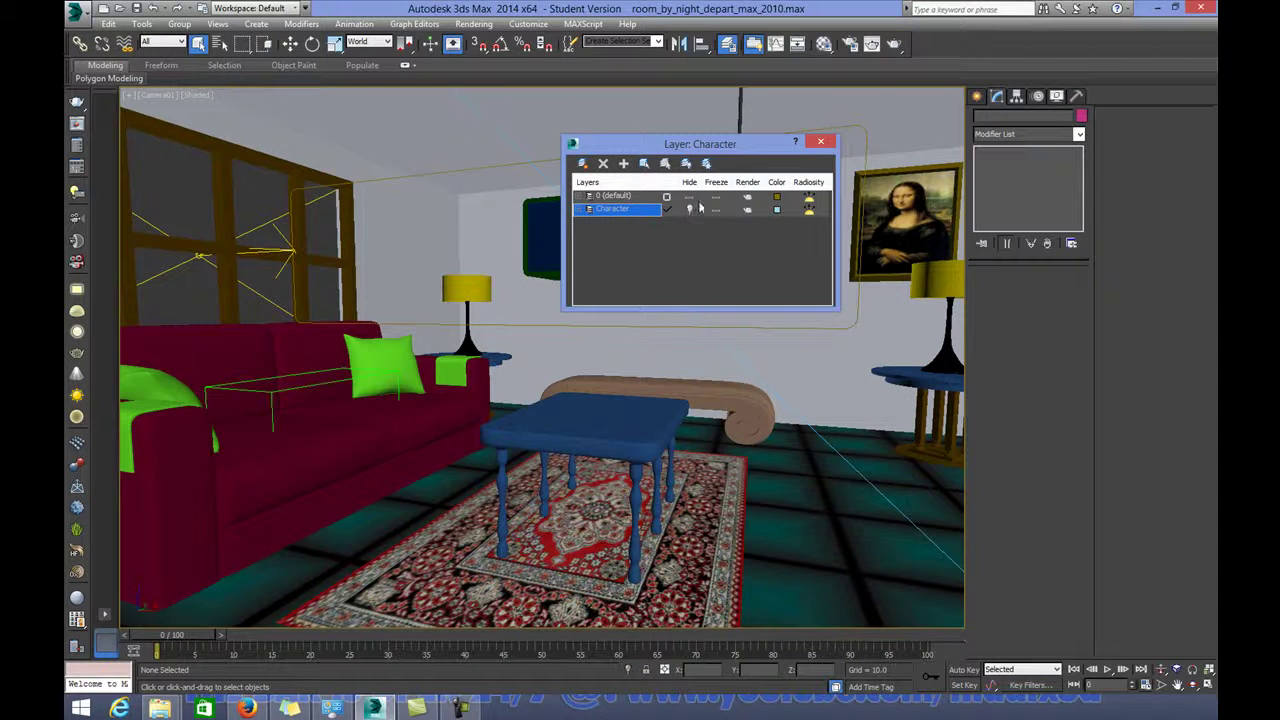
Select all objects on the 0 (default) layer and make them V-Ray matte objects with a lowered alpha contribution
{"action": "left_click", "coordinate": [633, 197]}
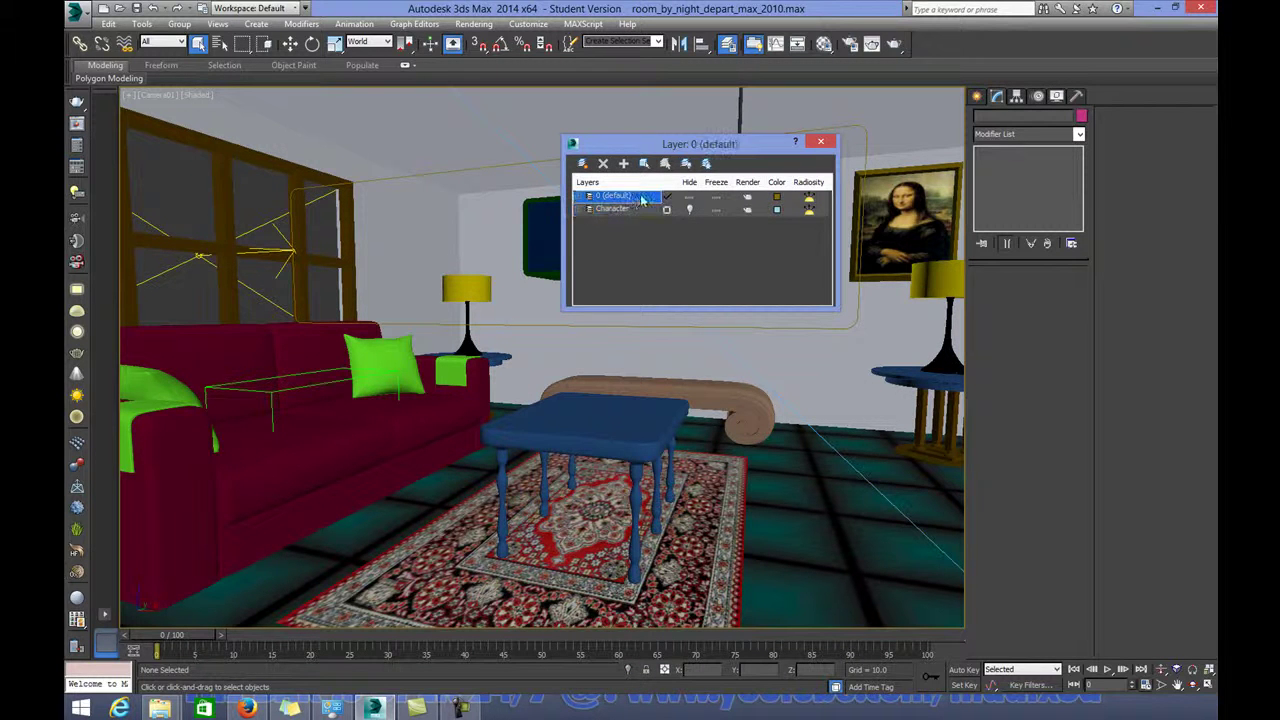
{"action": "right_click", "coordinate": [610, 202]}
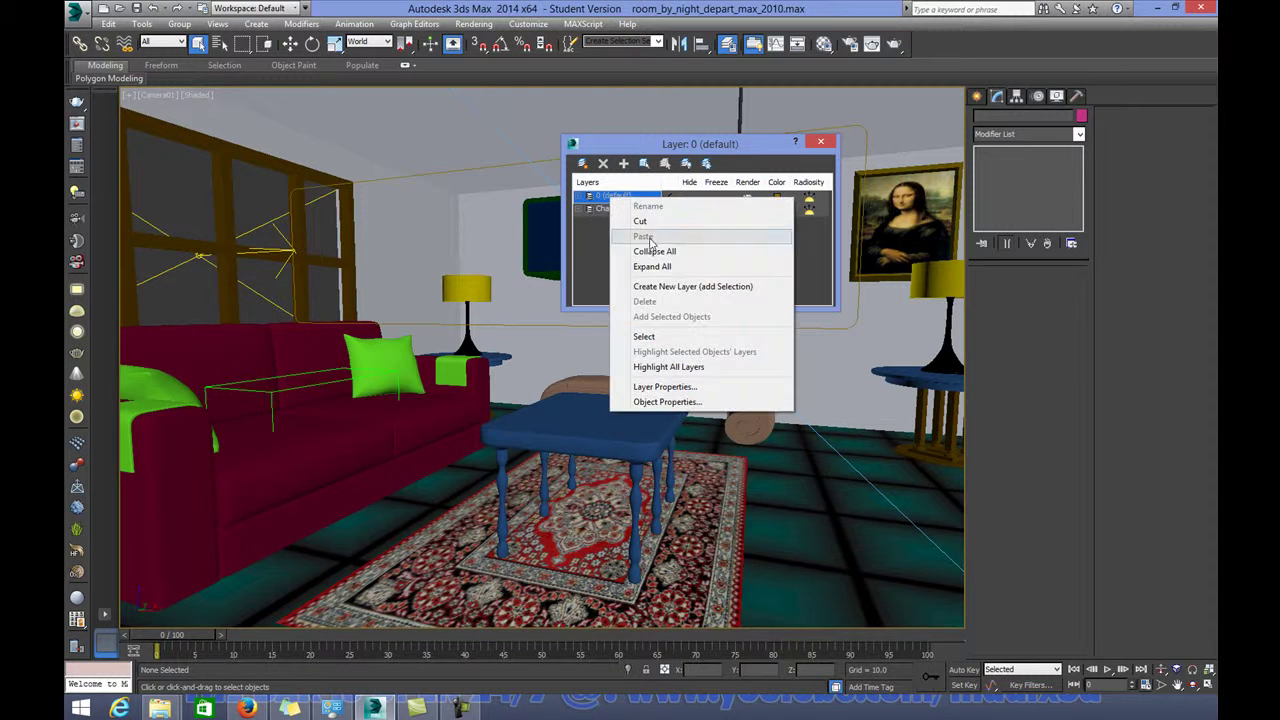
{"action": "left_click", "coordinate": [660, 337]}
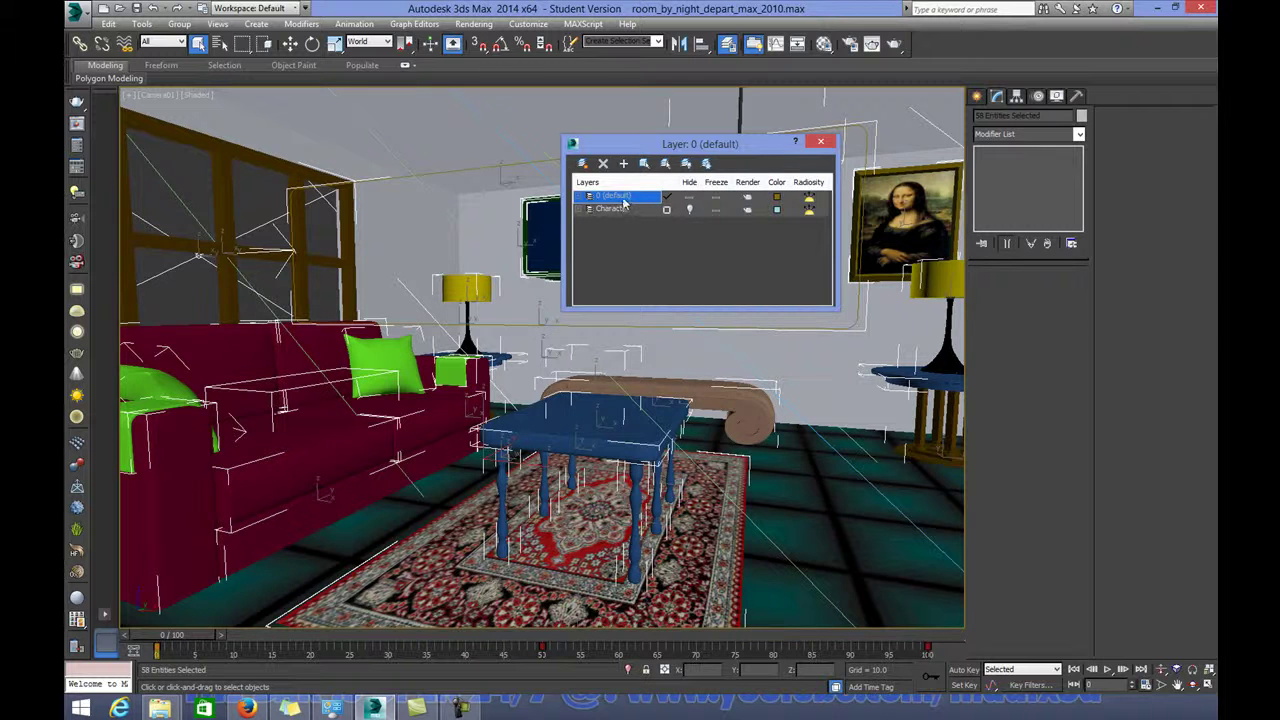
{"action": "right_click", "coordinate": [398, 245]}
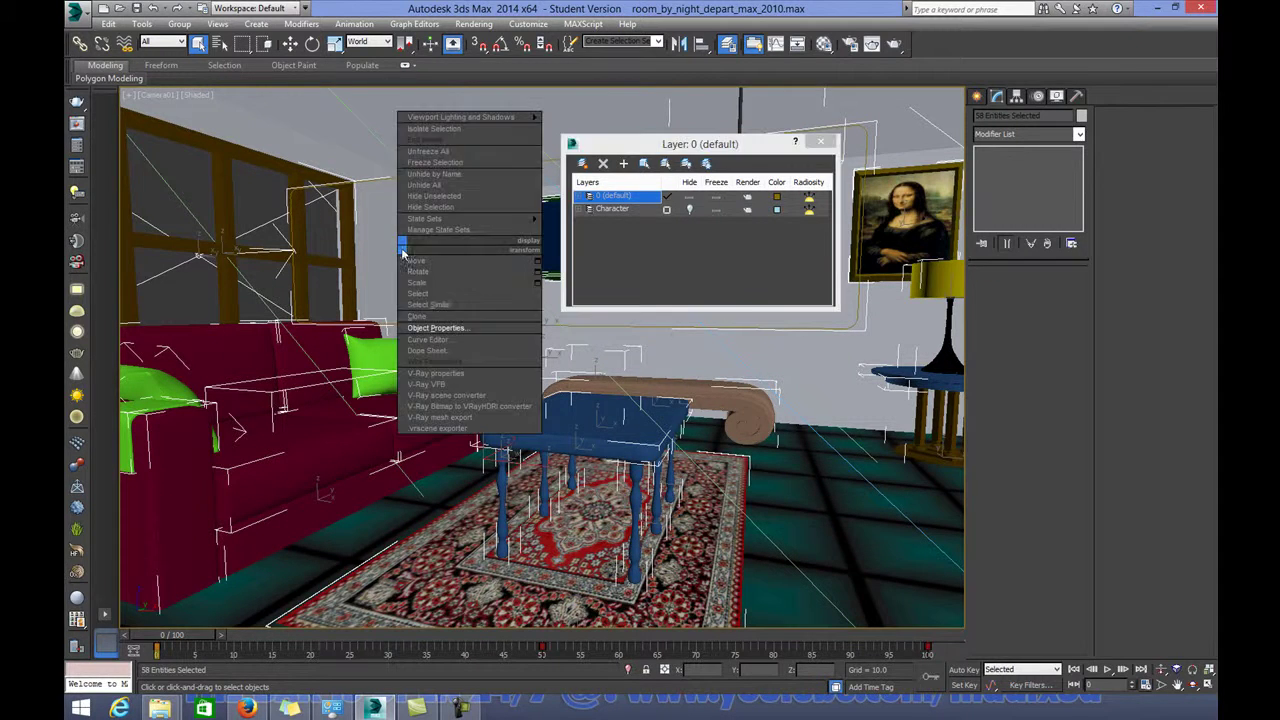
{"action": "left_click", "coordinate": [434, 373]}
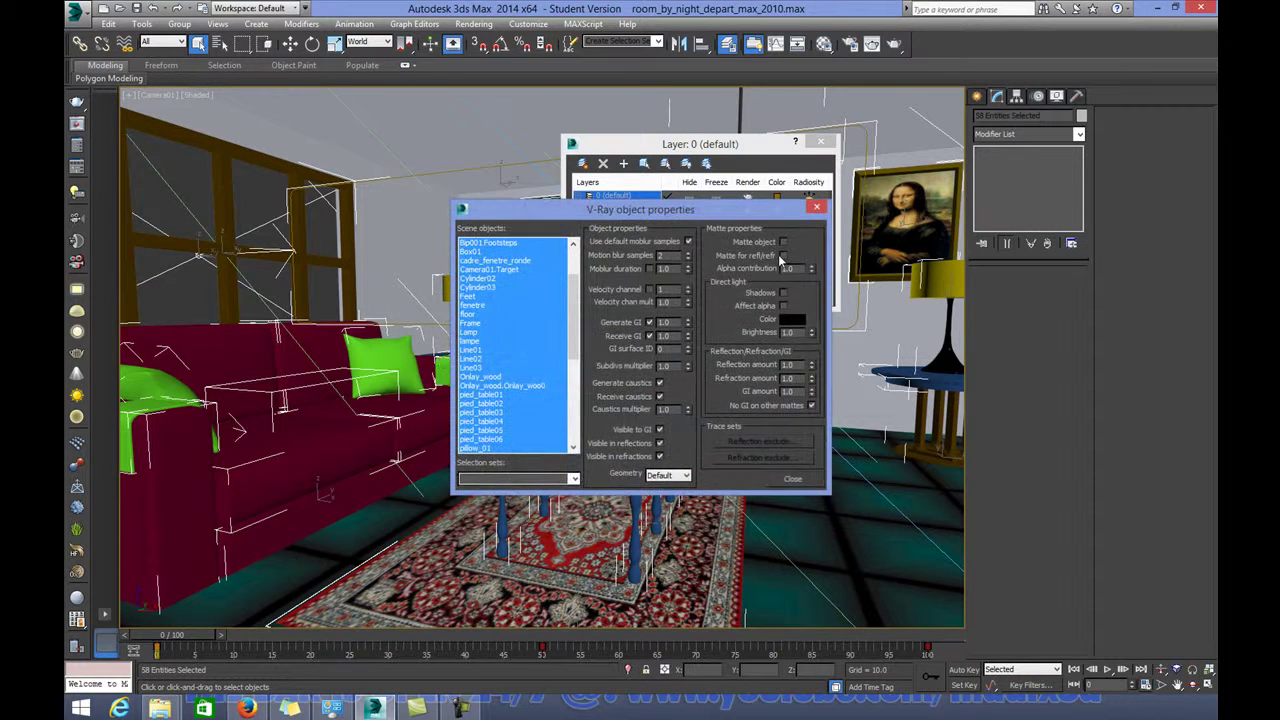
{"action": "left_click", "coordinate": [783, 242]}
{"action": "left_click_drag", "start_coordinate": [812, 272], "coordinate": [810, 300]}
{"action": "left_click_drag", "start_coordinate": [811, 374], "coordinate": [811, 383]}
{"action": "left_click", "coordinate": [794, 480]}
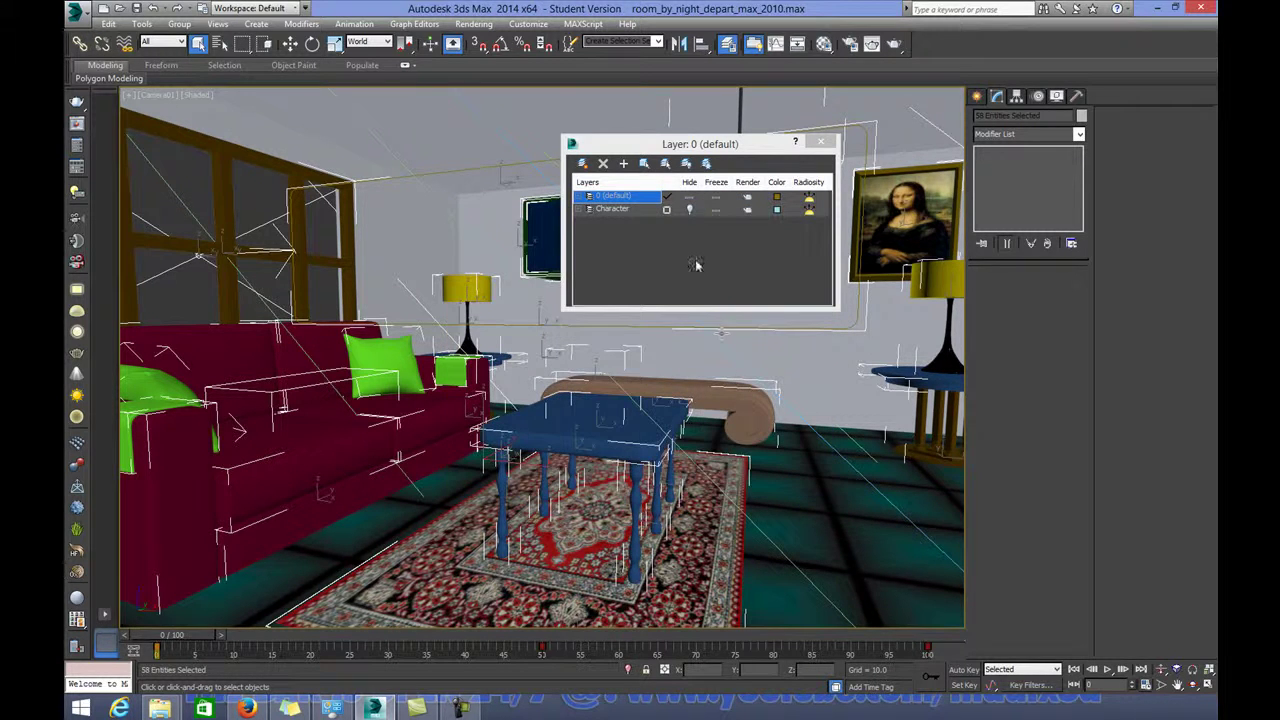
Unhide the Character layer and go to frame 29 of the animation
{"action": "left_click", "coordinate": [689, 211]}
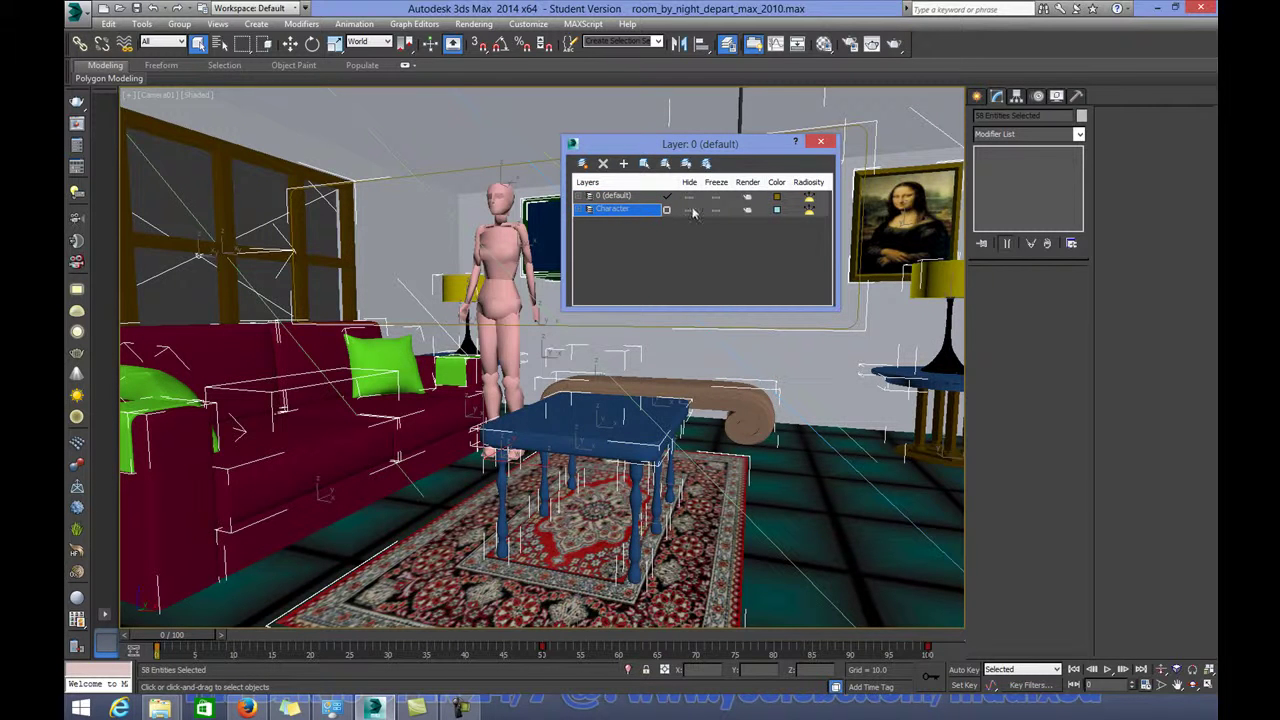
{"action": "left_click_drag", "start_coordinate": [264, 640], "coordinate": [391, 635]}
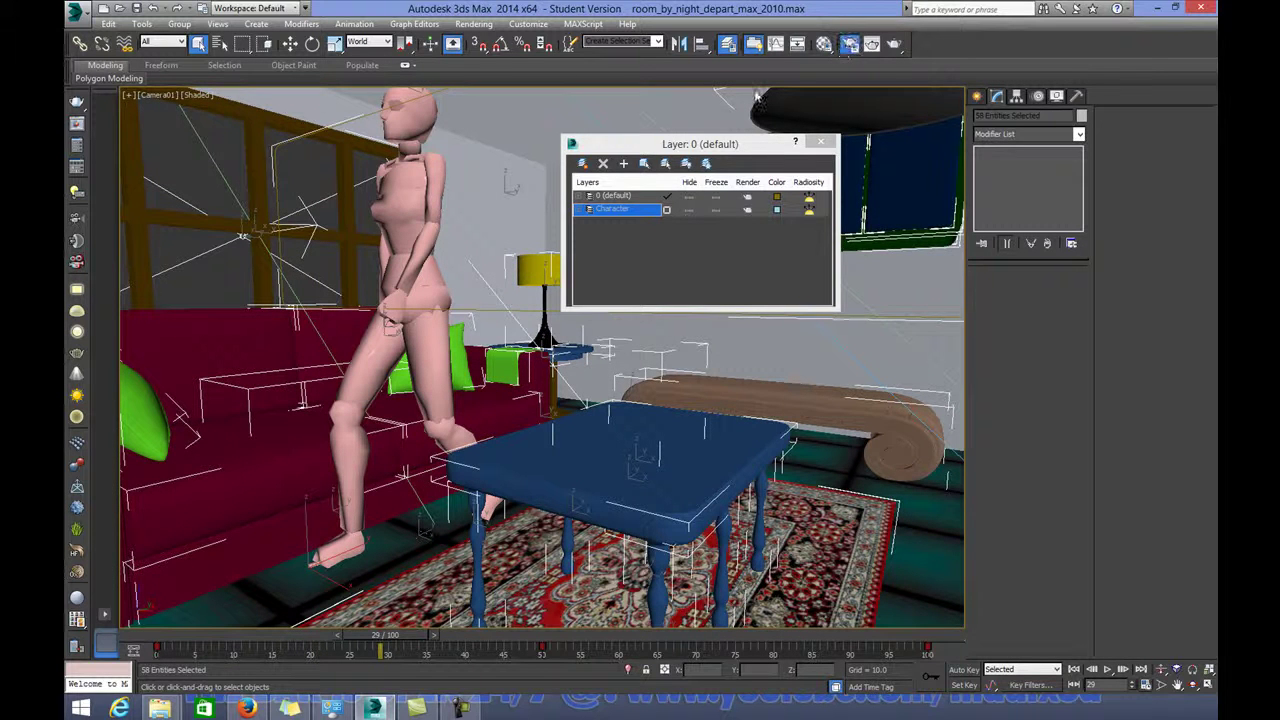
Set the V-Ray separate render channels output file to Character.tif in the Rendering folder, accepting the TIF options
{"action": "key", "text": "F10"}
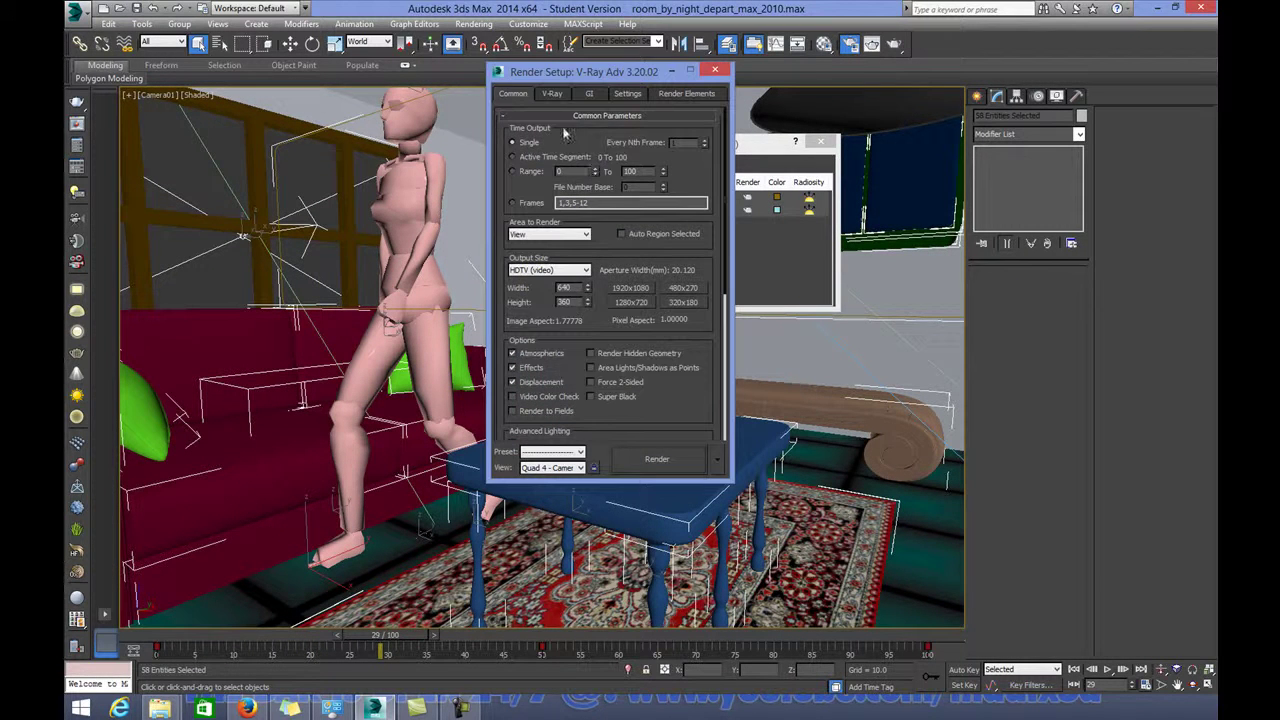
{"action": "left_click", "coordinate": [556, 95]}
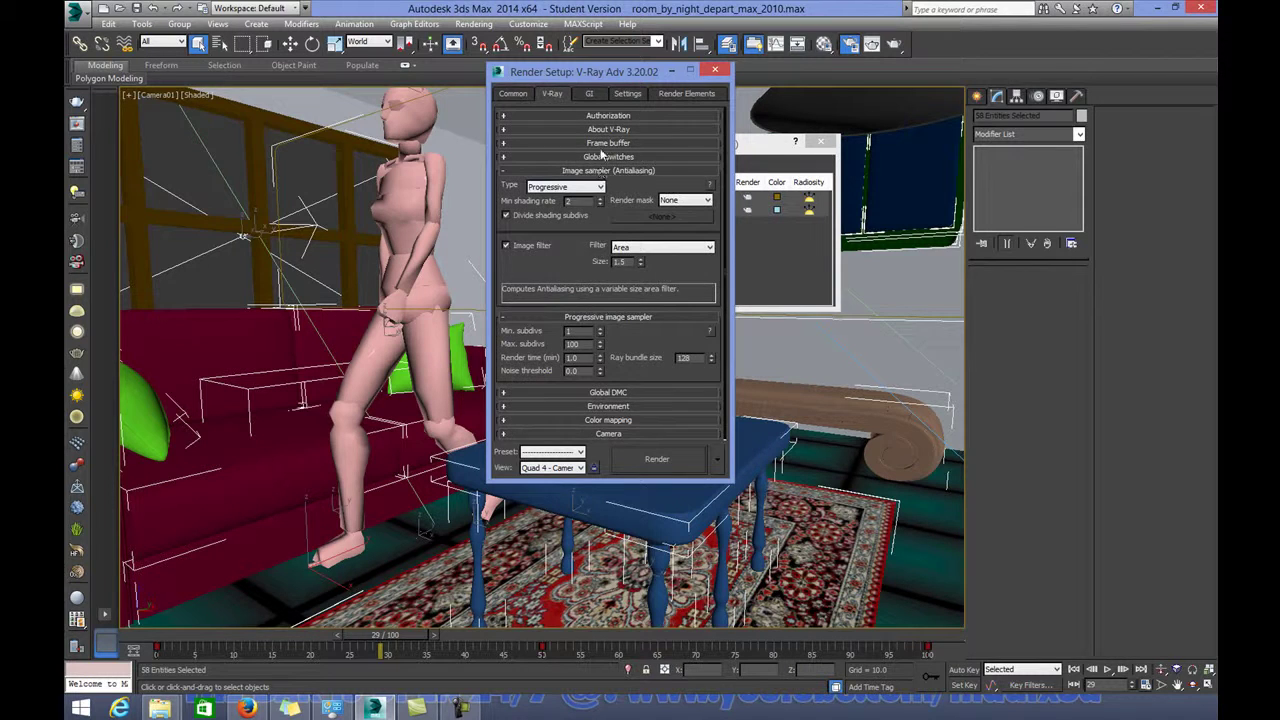
{"action": "left_click", "coordinate": [604, 146]}
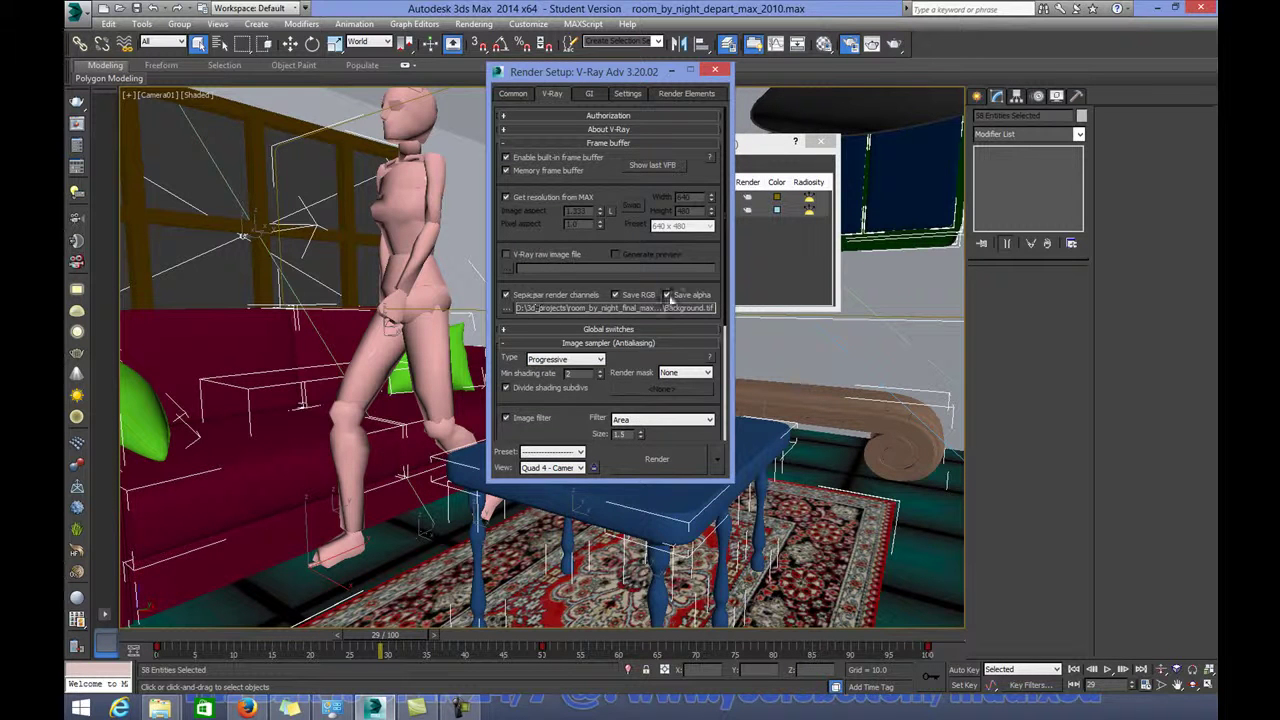
{"action": "left_click", "coordinate": [506, 308]}
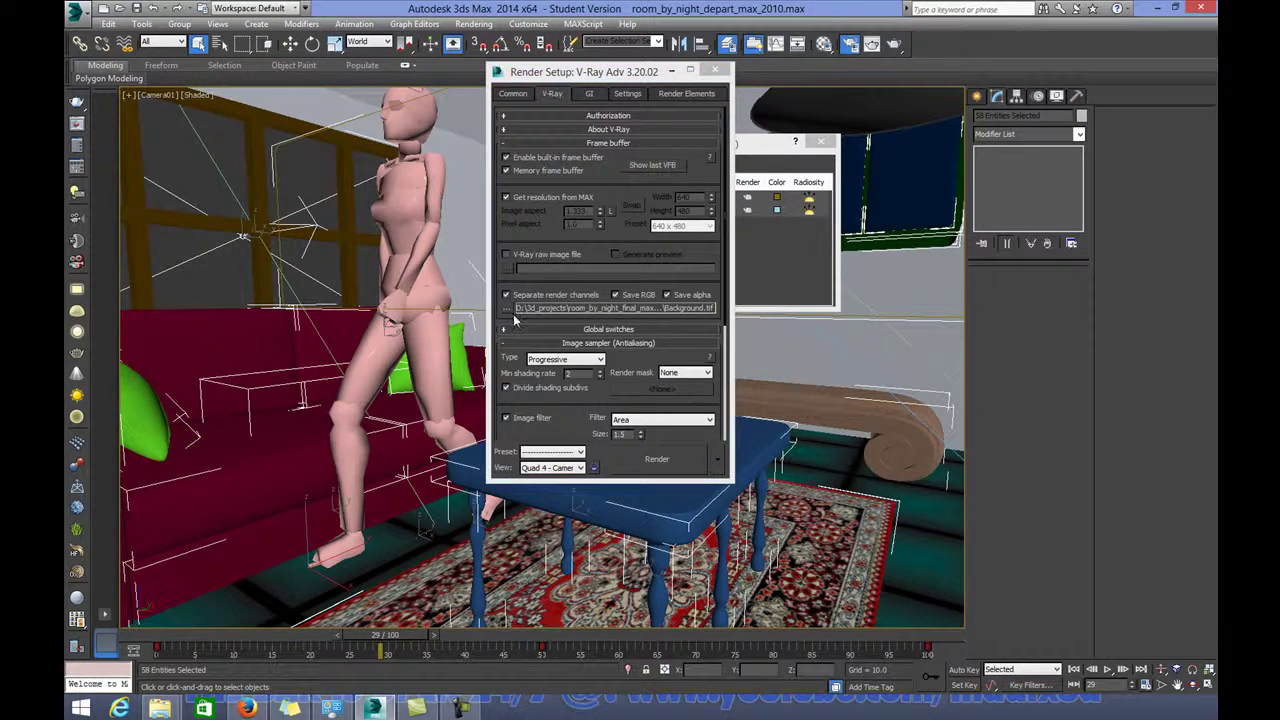
{"action": "left_click", "coordinate": [255, 341]}
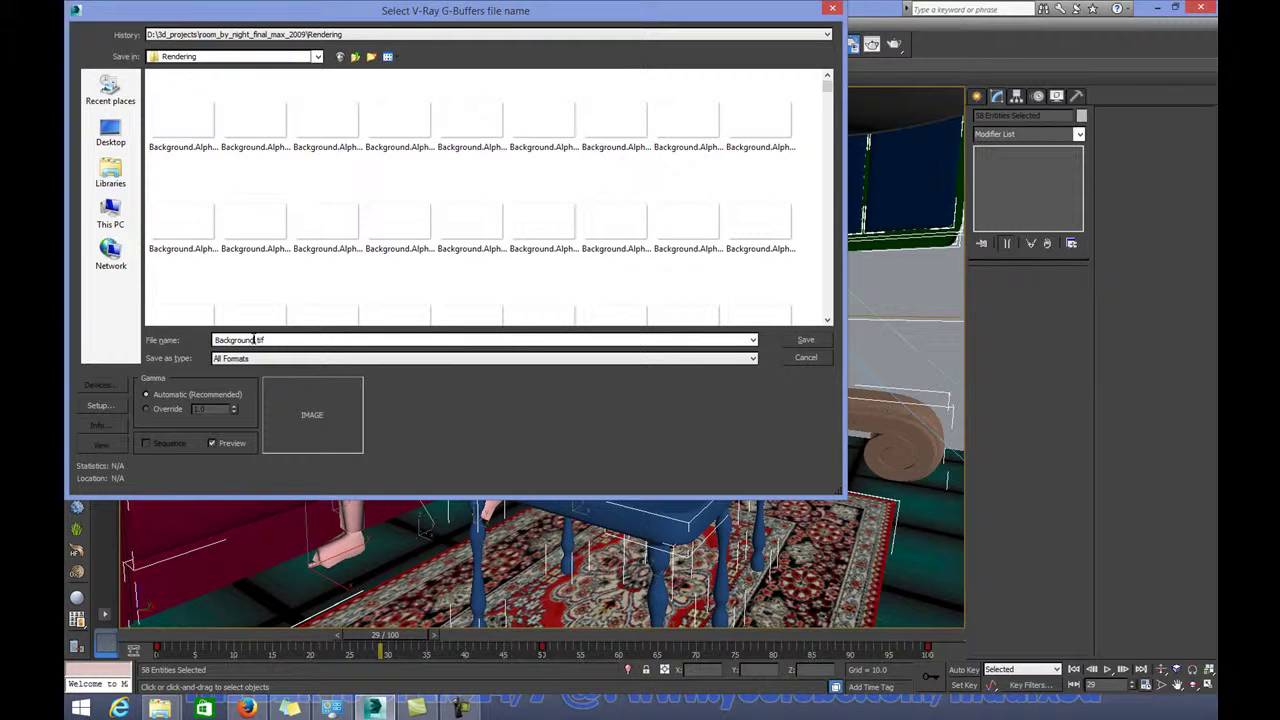
{"action": "left_click_drag", "start_coordinate": [256, 341], "coordinate": [182, 360]}
{"action": "key", "text": "BackSpace"}
{"action": "type", "text": "Chaca"}
{"action": "key", "text": "Return"}
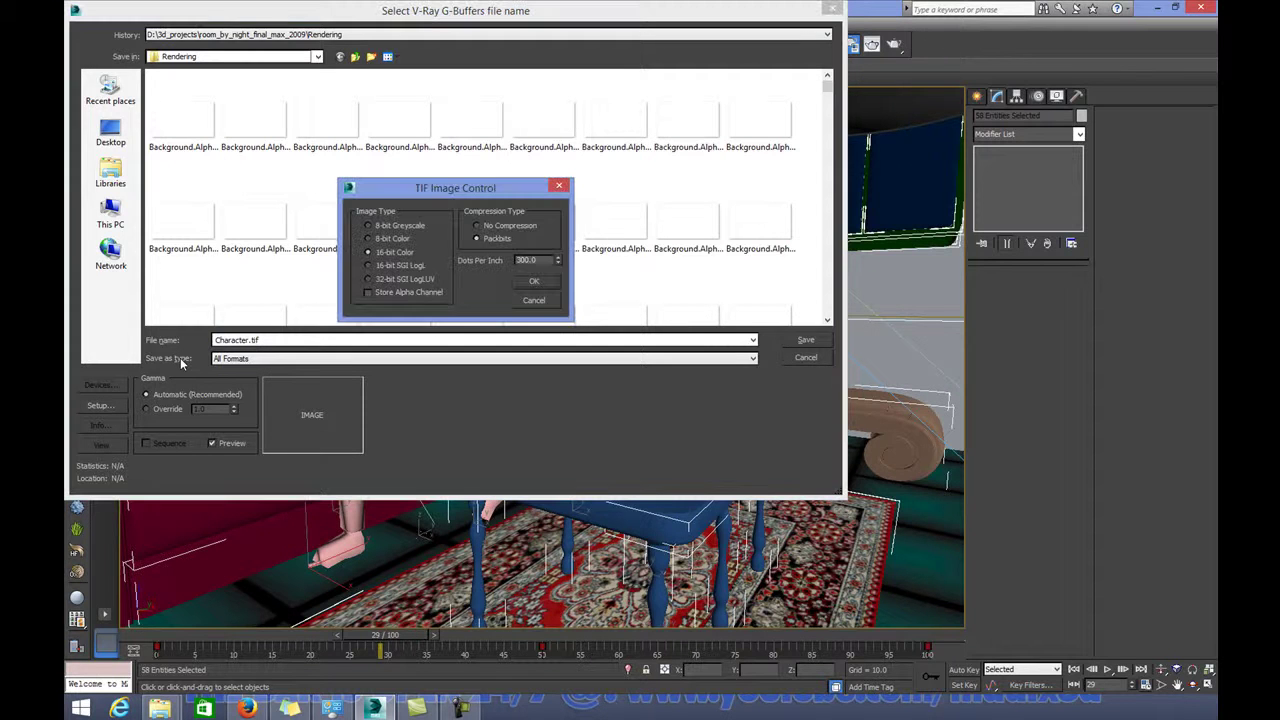
{"action": "left_click", "coordinate": [534, 281]}
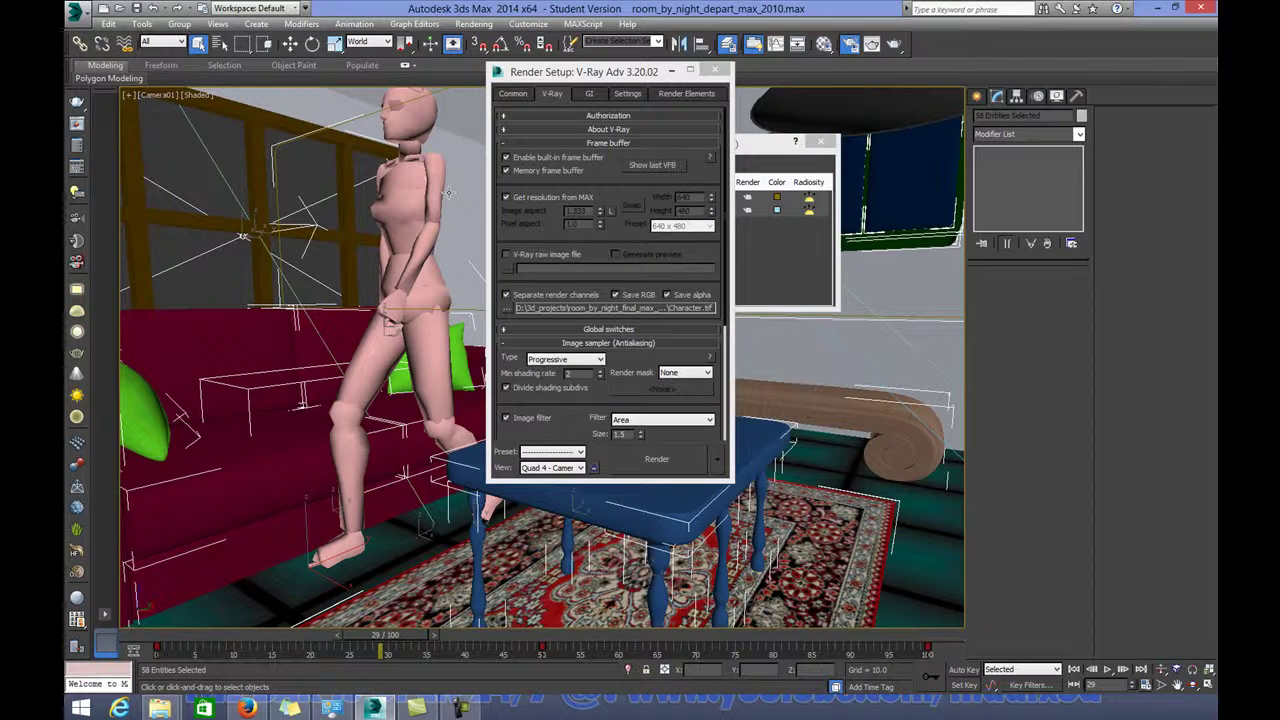
Turn off separate render channels and render the single frame 29 from Camera01
{"action": "left_click", "coordinate": [512, 296]}
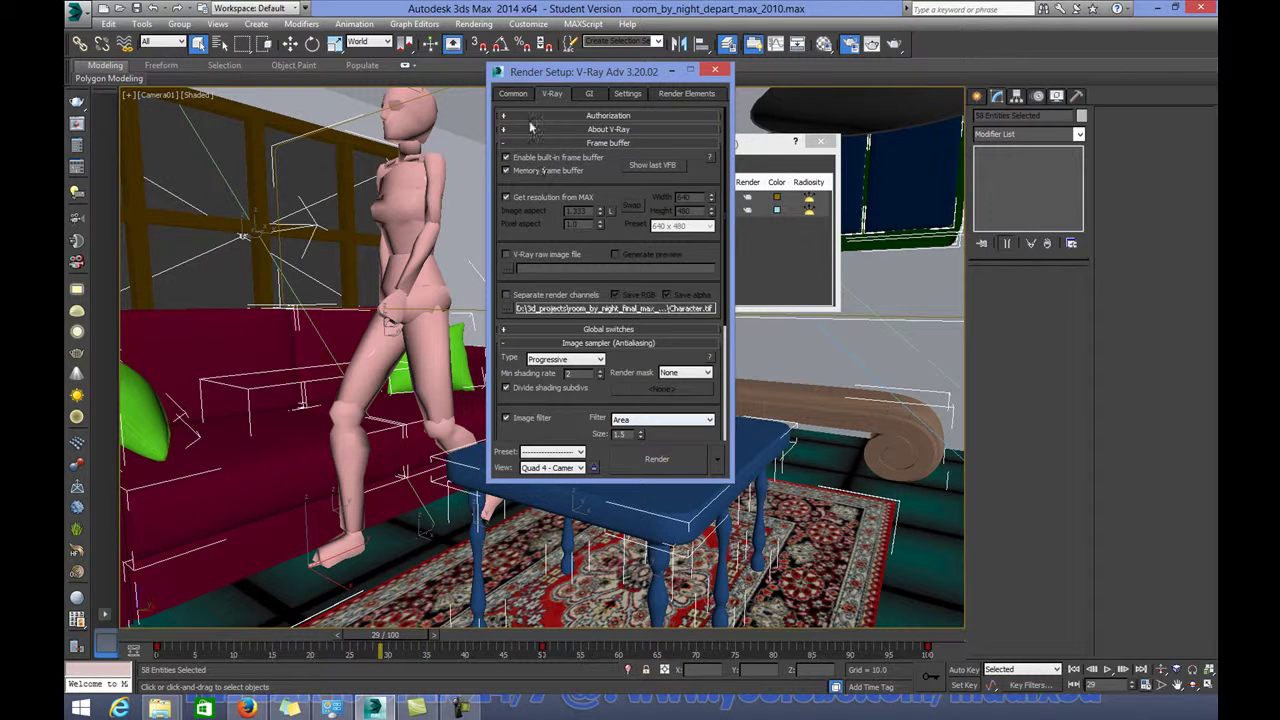
{"action": "left_click", "coordinate": [514, 94]}
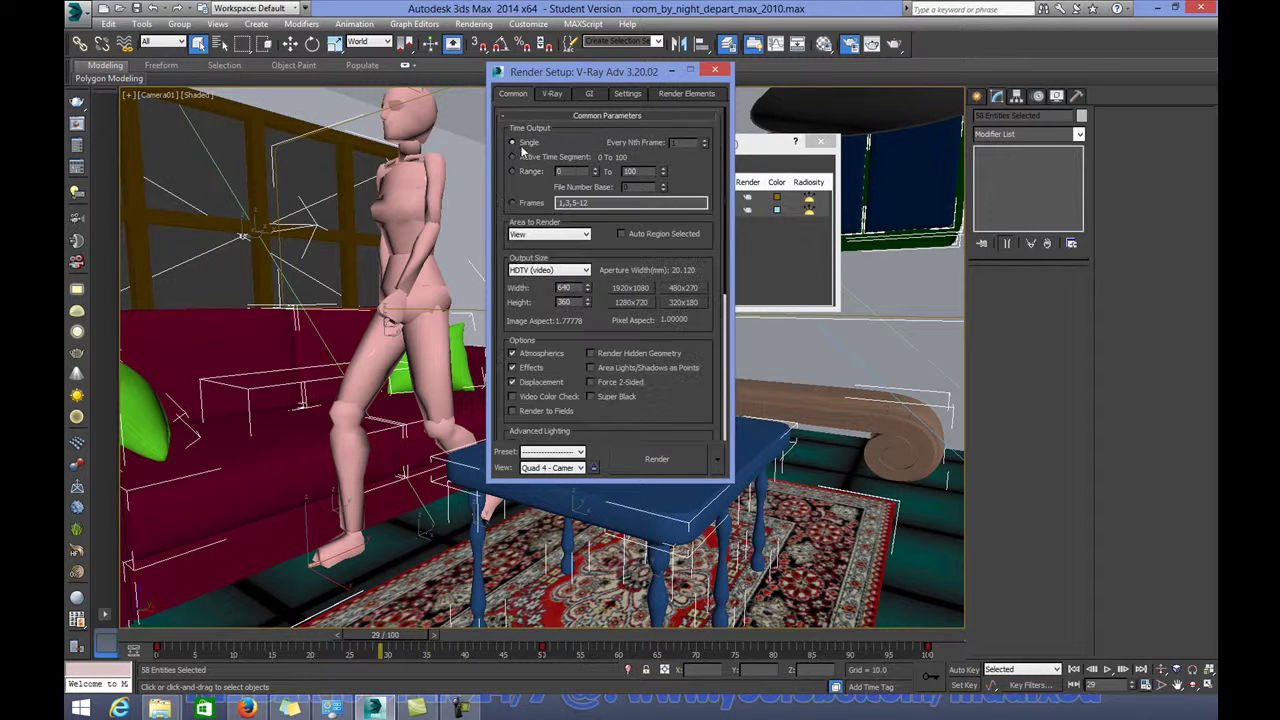
{"action": "left_click", "coordinate": [672, 458]}
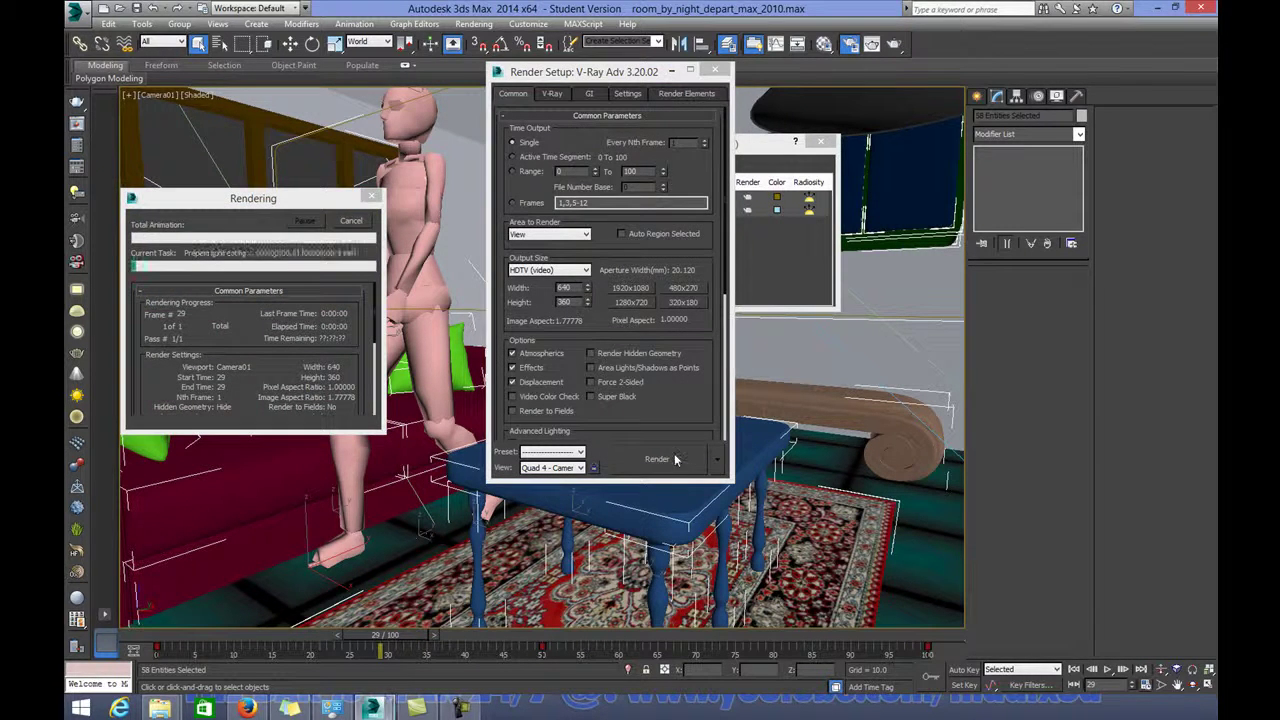
{"action": "left_click_drag", "start_coordinate": [361, 237], "coordinate": [456, 235]}
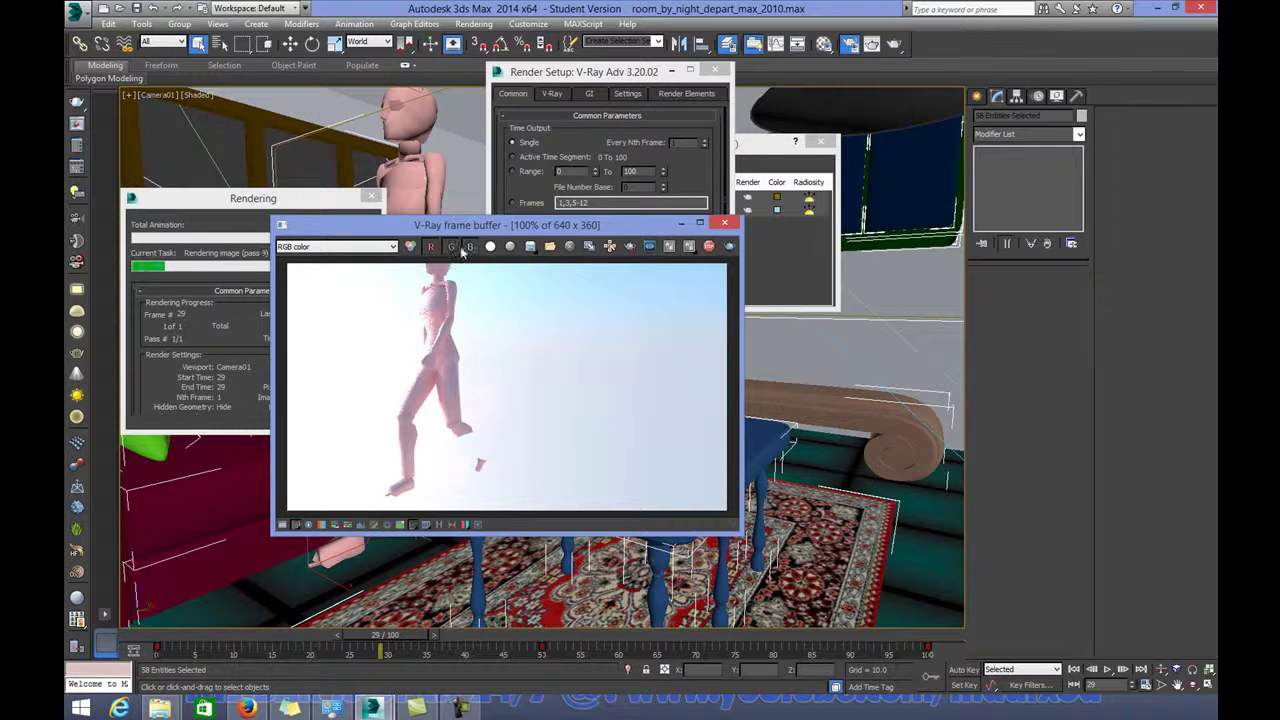
Compare the alpha channel of the character render with its RGB color in the V-Ray frame buffer
{"action": "left_click", "coordinate": [490, 247]}
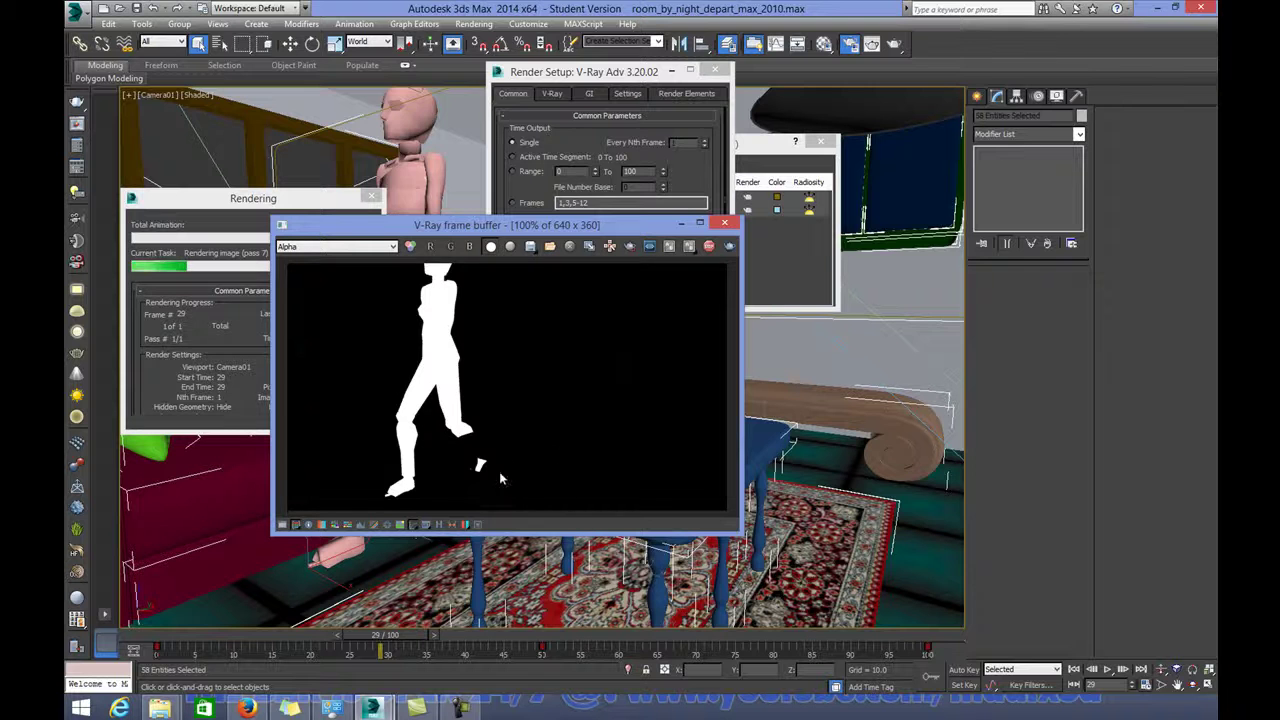
{"action": "left_click", "coordinate": [490, 247]}
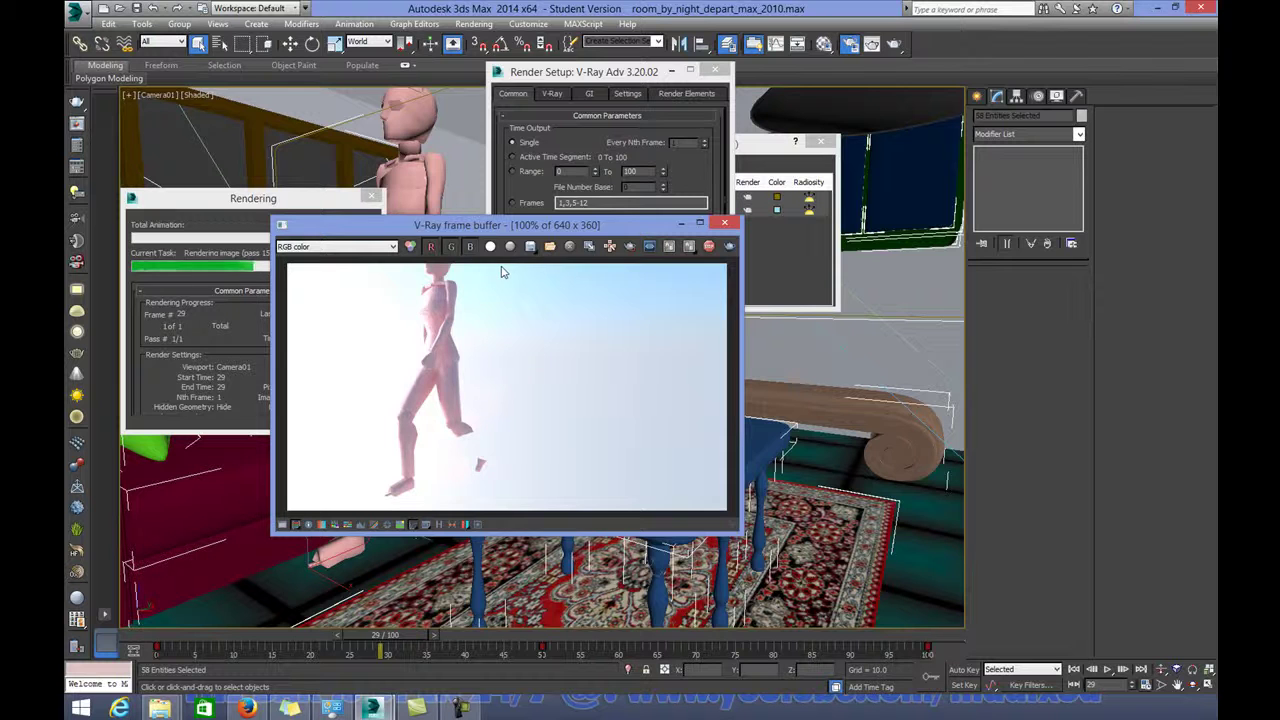
{"action": "left_click", "coordinate": [490, 246]}
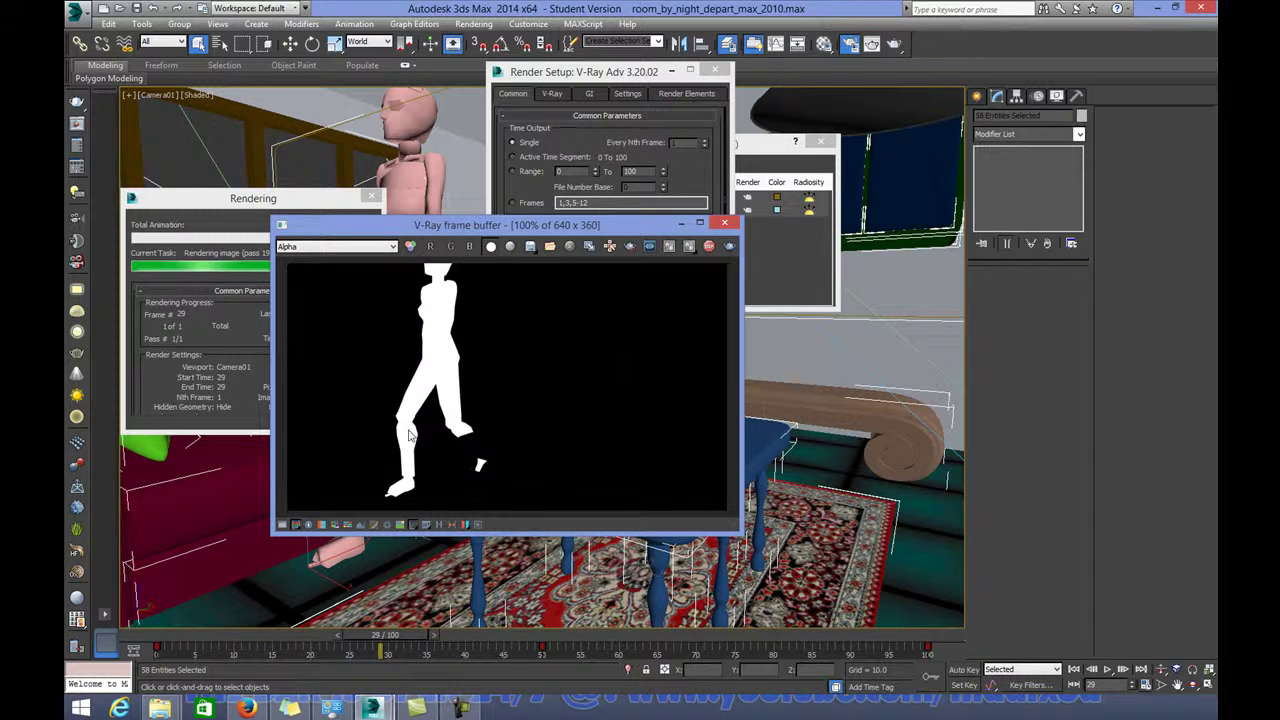
{"action": "left_click", "coordinate": [490, 248]}
Cancel the running test render and move the V-Ray frame buffer clear of the layer list
{"action": "left_click", "coordinate": [229, 362]}
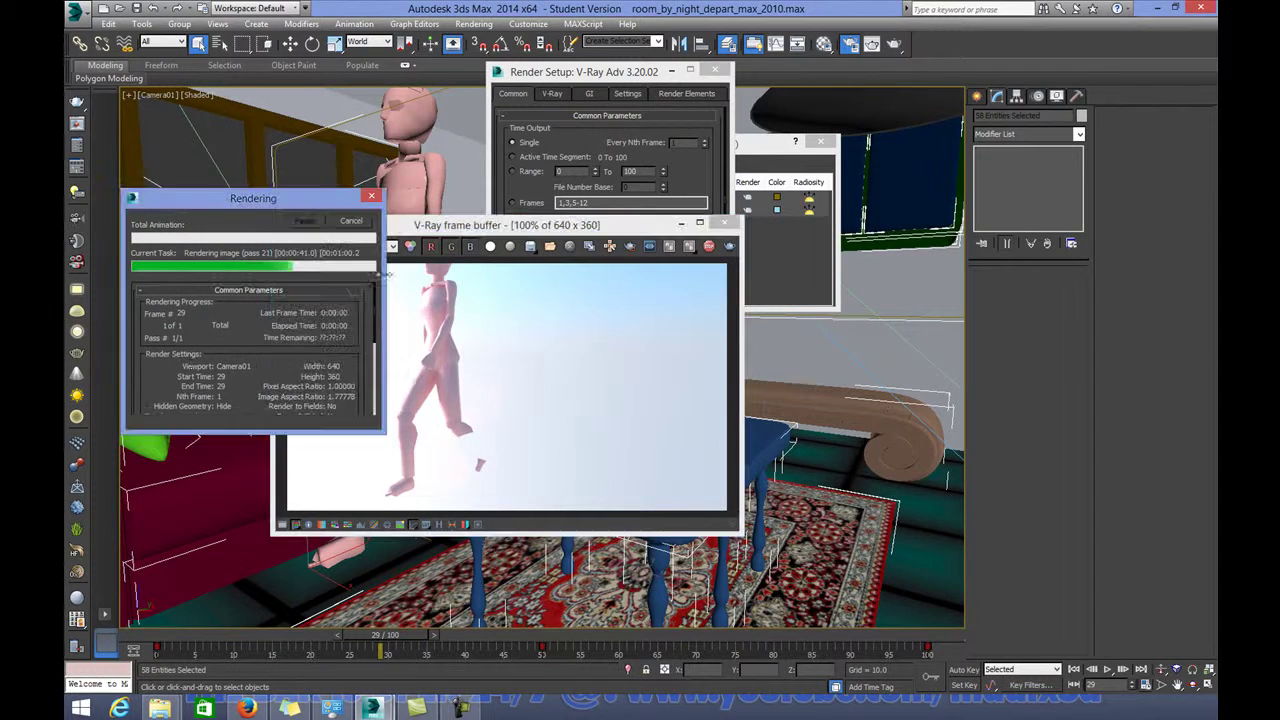
{"action": "left_click", "coordinate": [356, 224]}
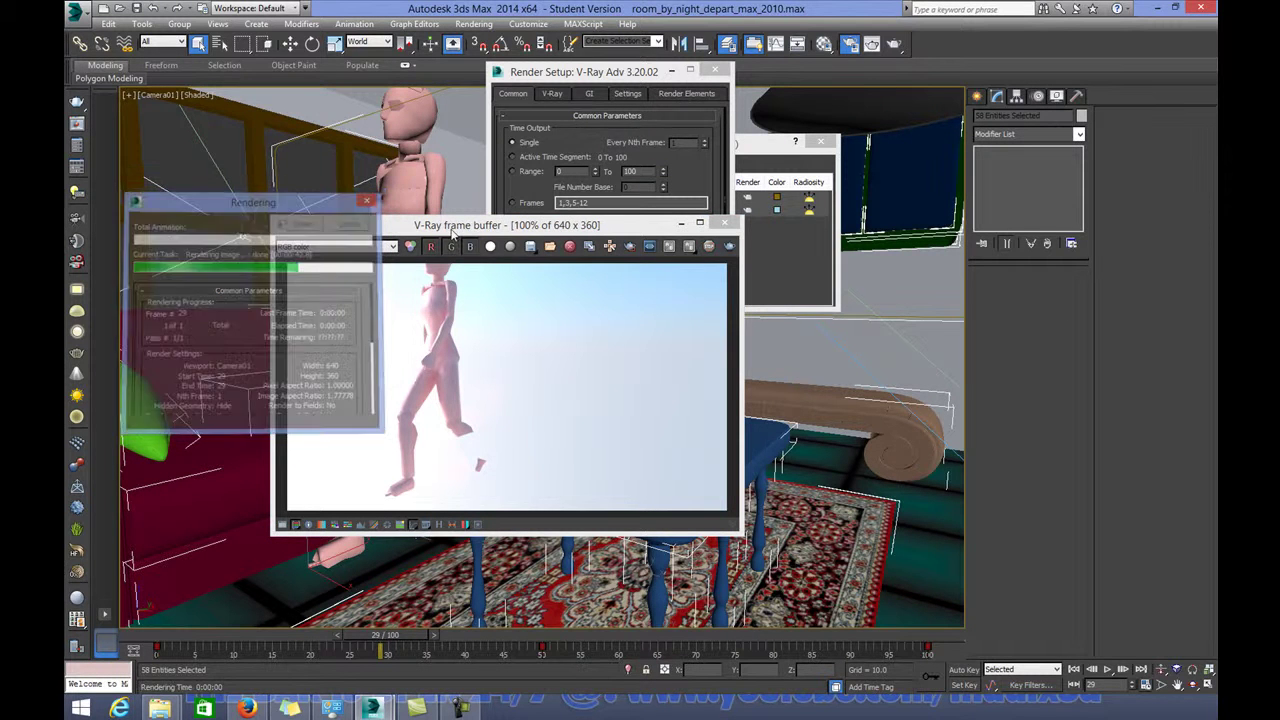
{"action": "left_click_drag", "start_coordinate": [511, 227], "coordinate": [405, 324]}
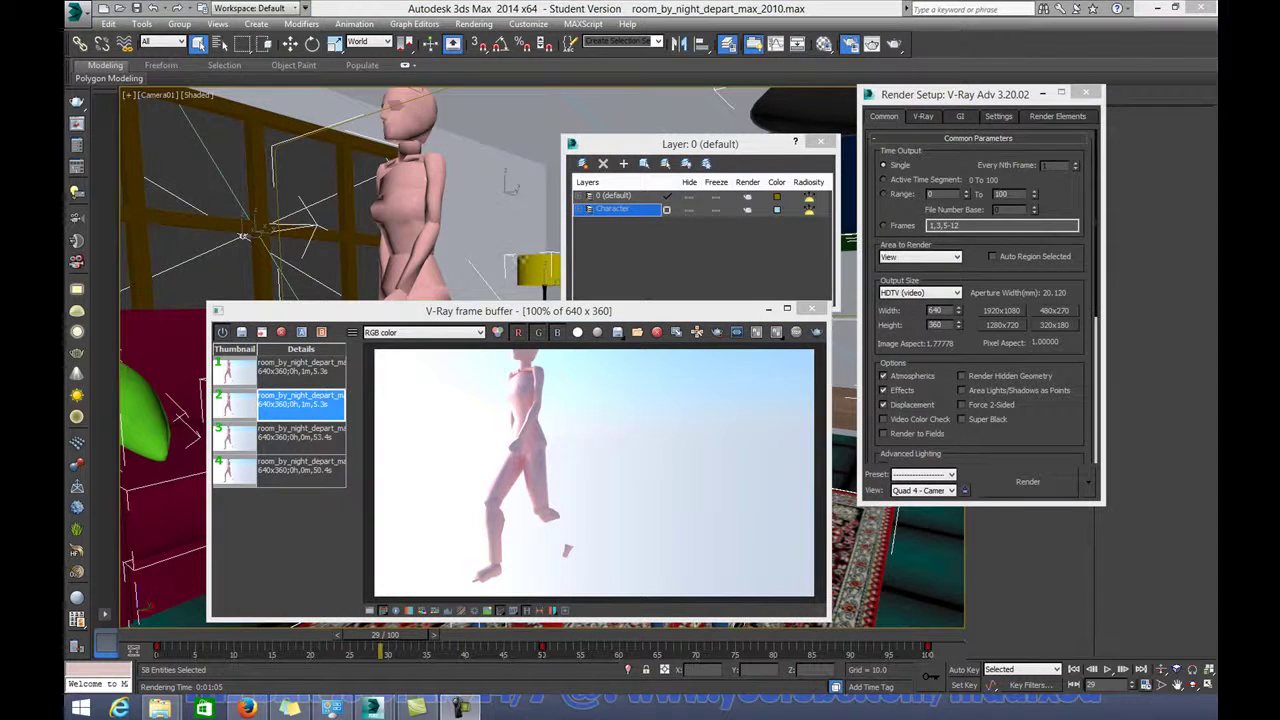
{"action": "left_click_drag", "start_coordinate": [542, 314], "coordinate": [672, 422]}
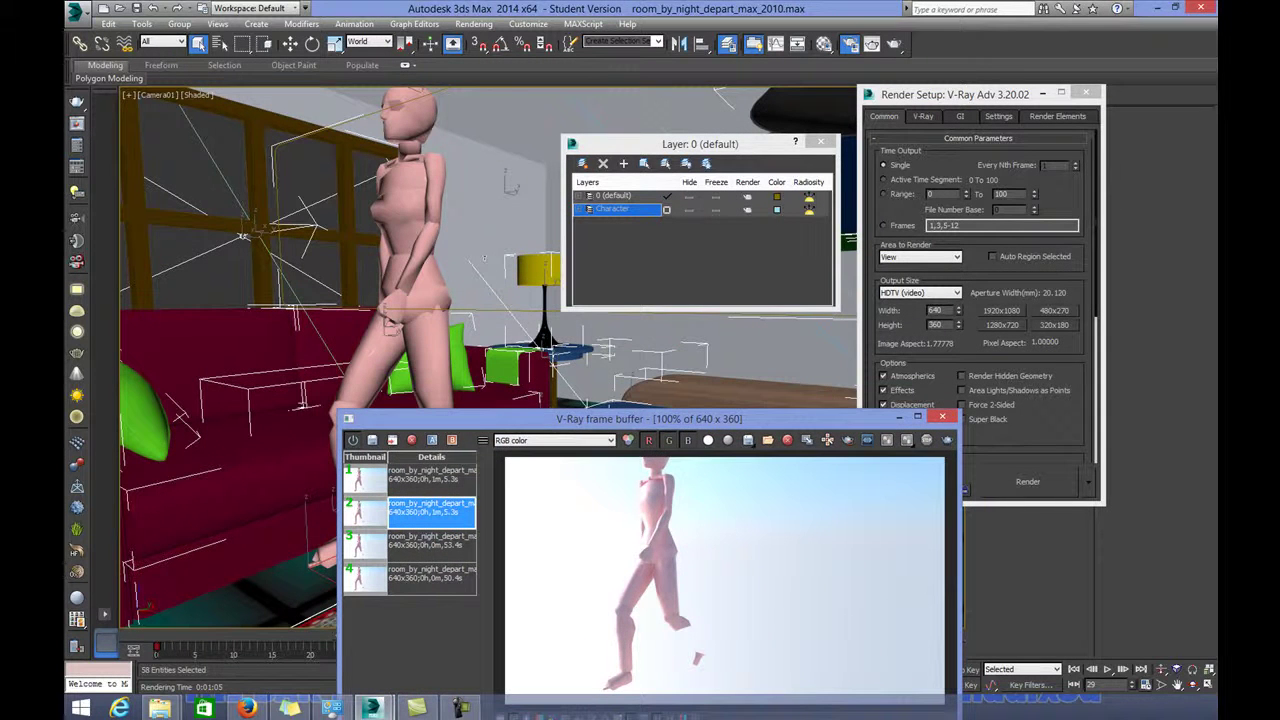
Inspect the character render's alpha channel in the V-Ray frame buffer and move the buffer clear of the scene objects
{"action": "left_click_drag", "start_coordinate": [502, 422], "coordinate": [357, 255]}
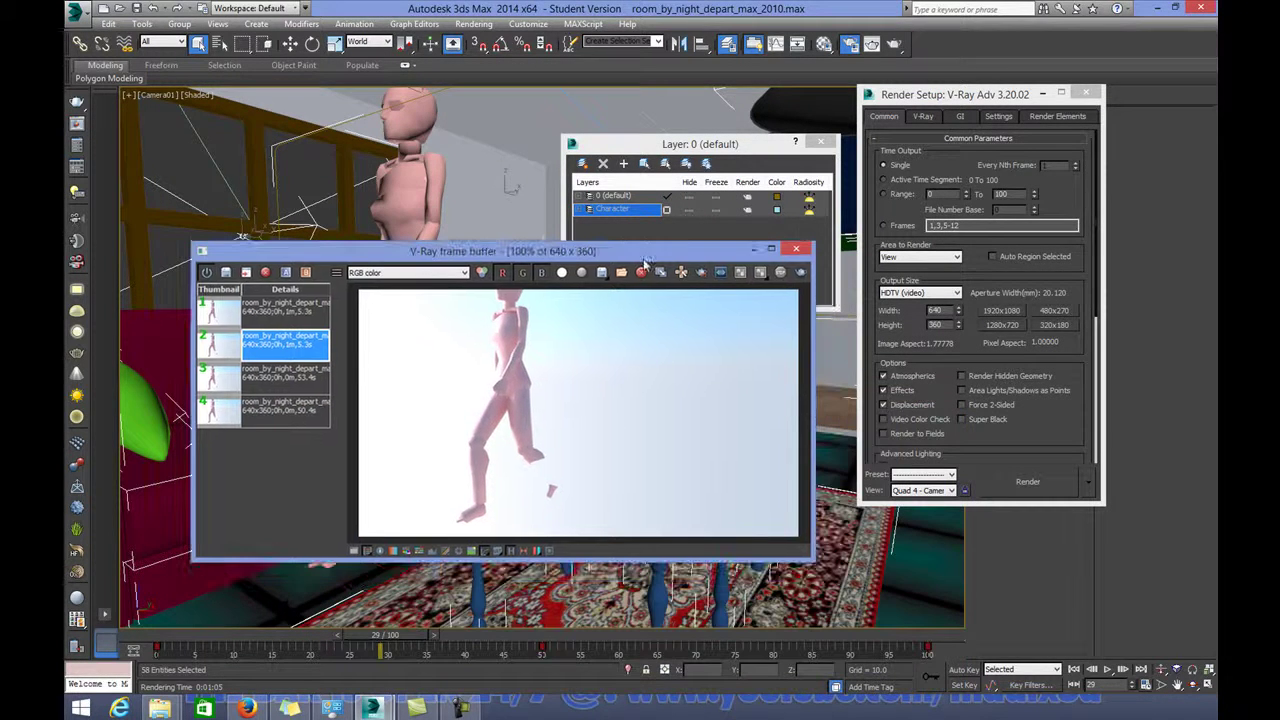
{"action": "left_click", "coordinate": [562, 272]}
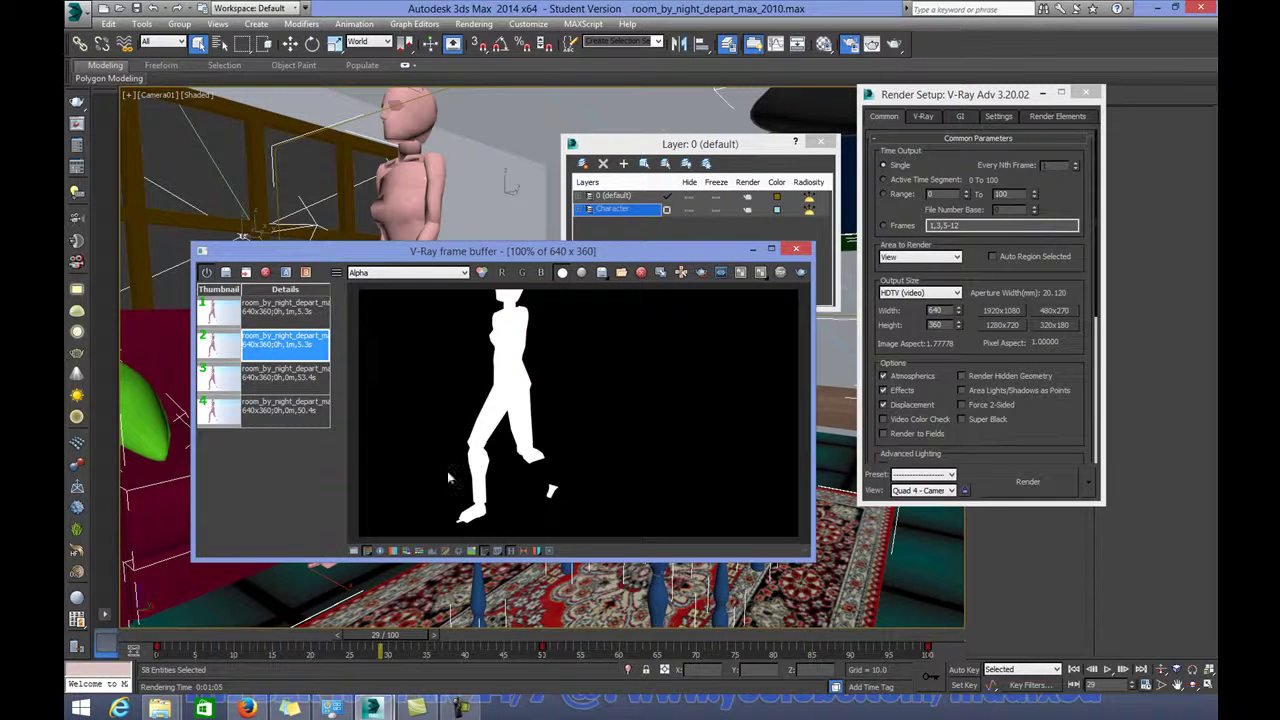
{"action": "left_click_drag", "start_coordinate": [491, 255], "coordinate": [653, 414]}
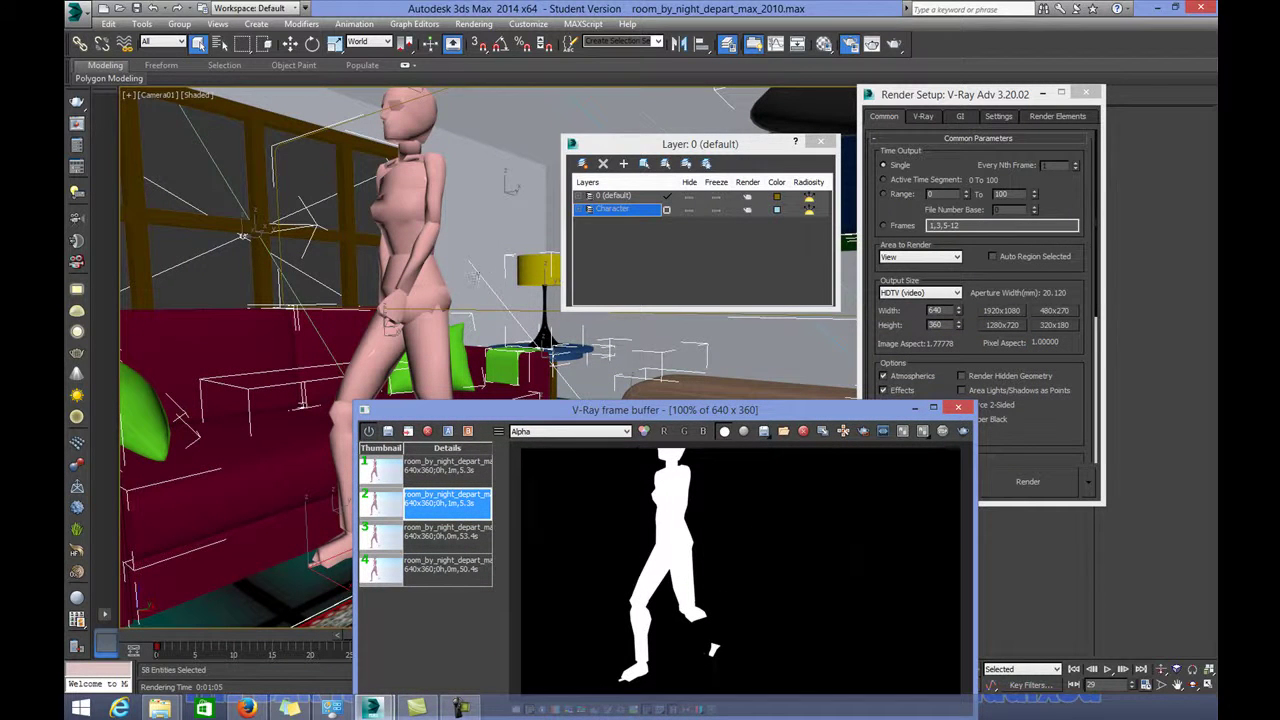
Review the V-Ray matte properties of the selected objects, and return the V-Ray frame buffer to RGB color
{"action": "right_click", "coordinate": [478, 278]}
{"action": "left_click", "coordinate": [490, 398]}
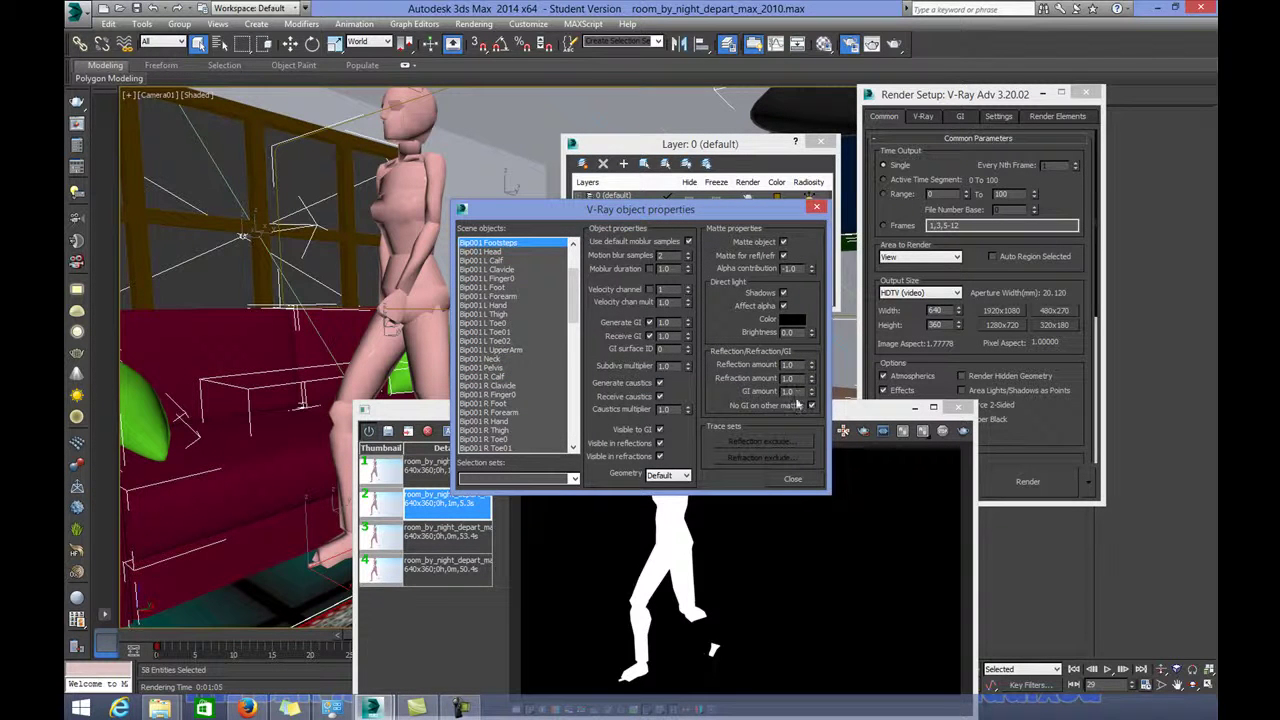
{"action": "left_click", "coordinate": [800, 480]}
{"action": "left_click_drag", "start_coordinate": [779, 420], "coordinate": [686, 306]}
{"action": "left_click", "coordinate": [633, 319]}
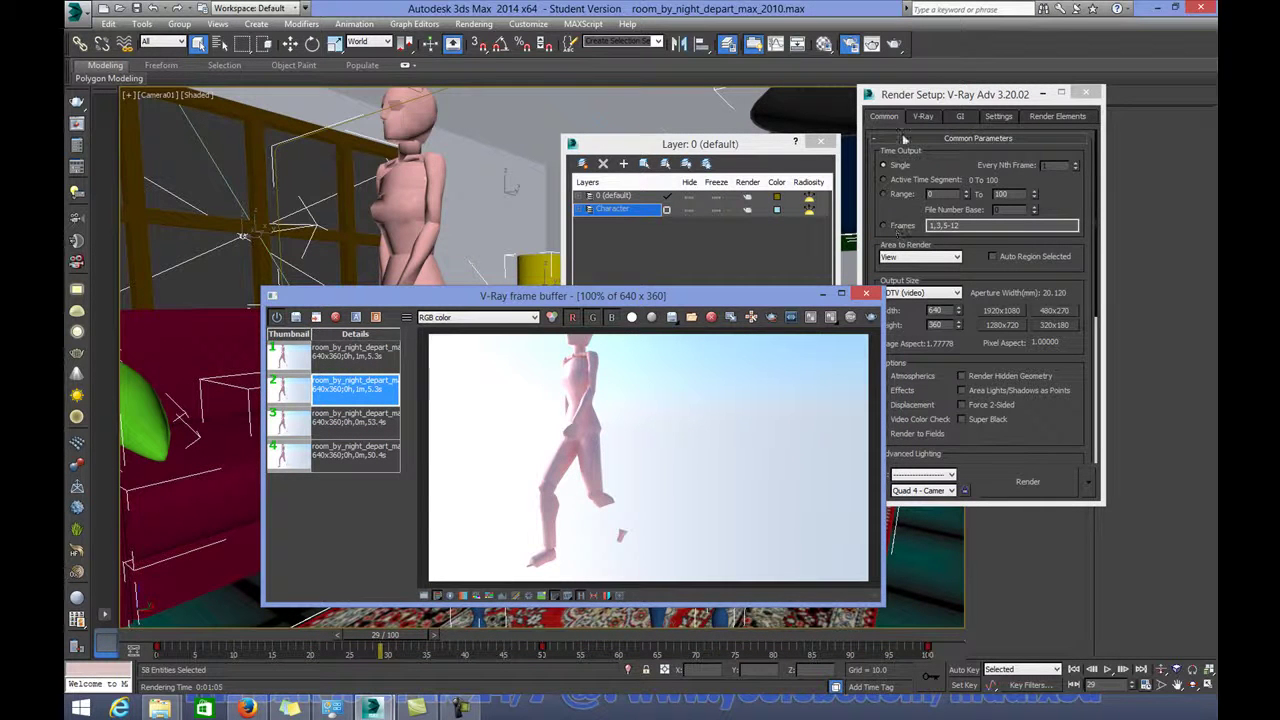
Set the render time output to the range 0 to 53 and turn on V-Ray separate render channels for Character.tif
{"action": "left_click", "coordinate": [900, 181]}
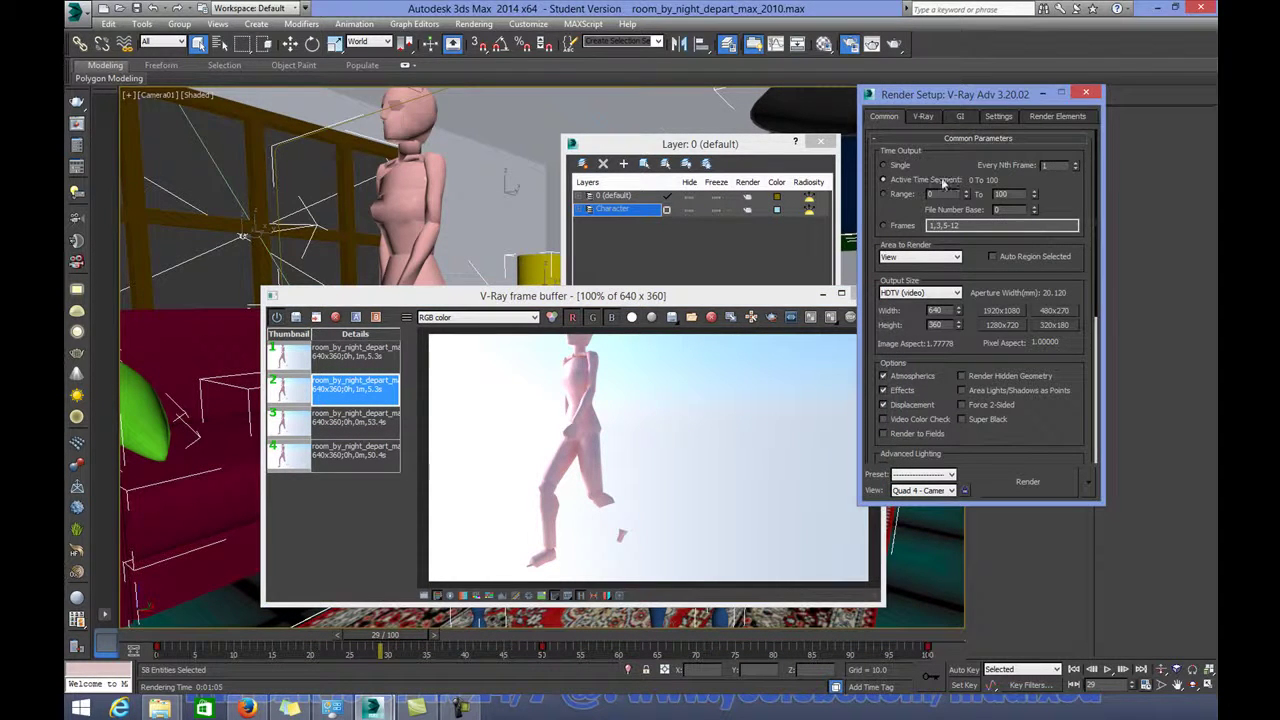
{"action": "left_click", "coordinate": [905, 196]}
{"action": "key", "text": "Tab"}
{"action": "left_click", "coordinate": [923, 116]}
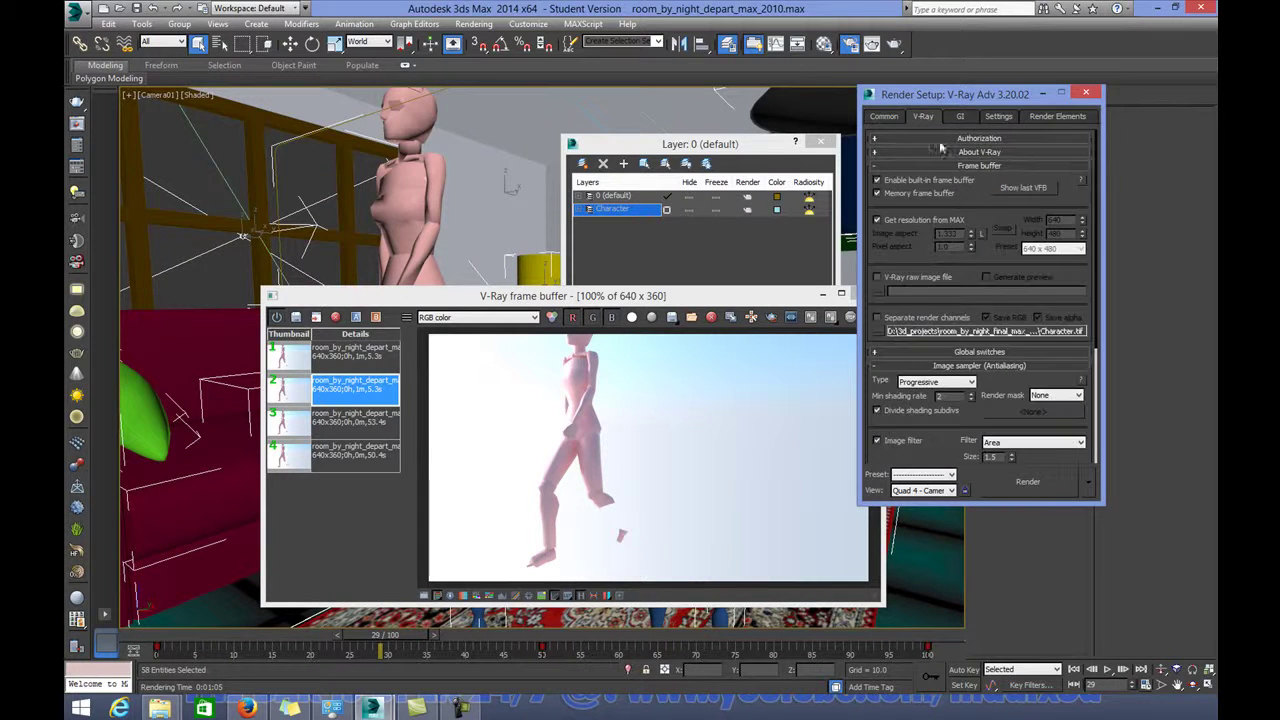
{"action": "left_click", "coordinate": [908, 322]}
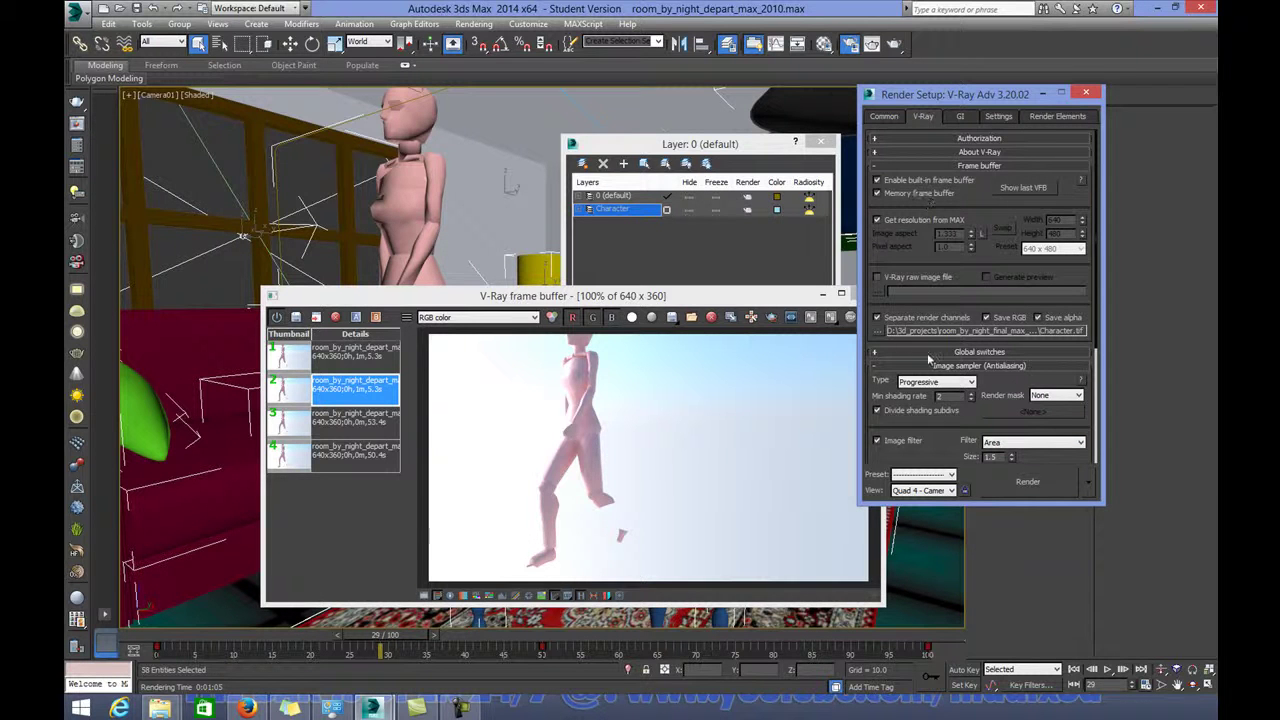
Check the render elements list and start rendering the character sequence, continuing without an assigned output file
{"action": "left_click", "coordinate": [960, 116]}
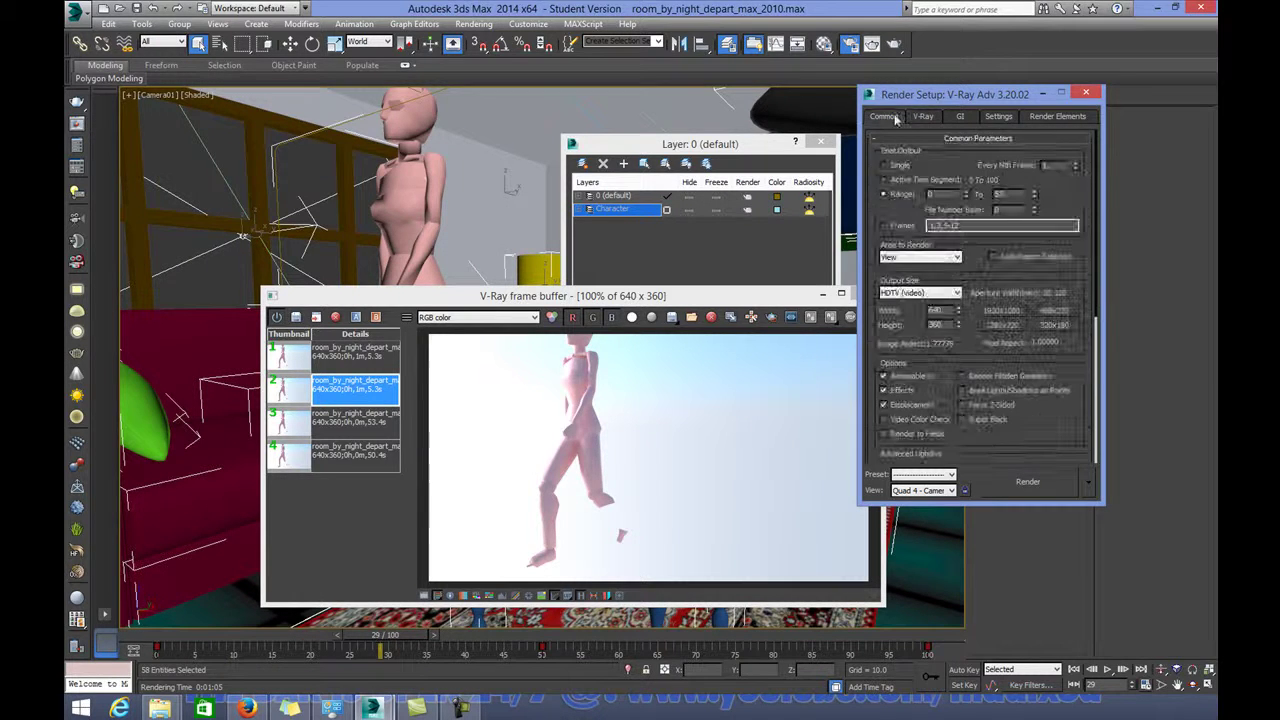
{"action": "left_click", "coordinate": [1057, 116]}
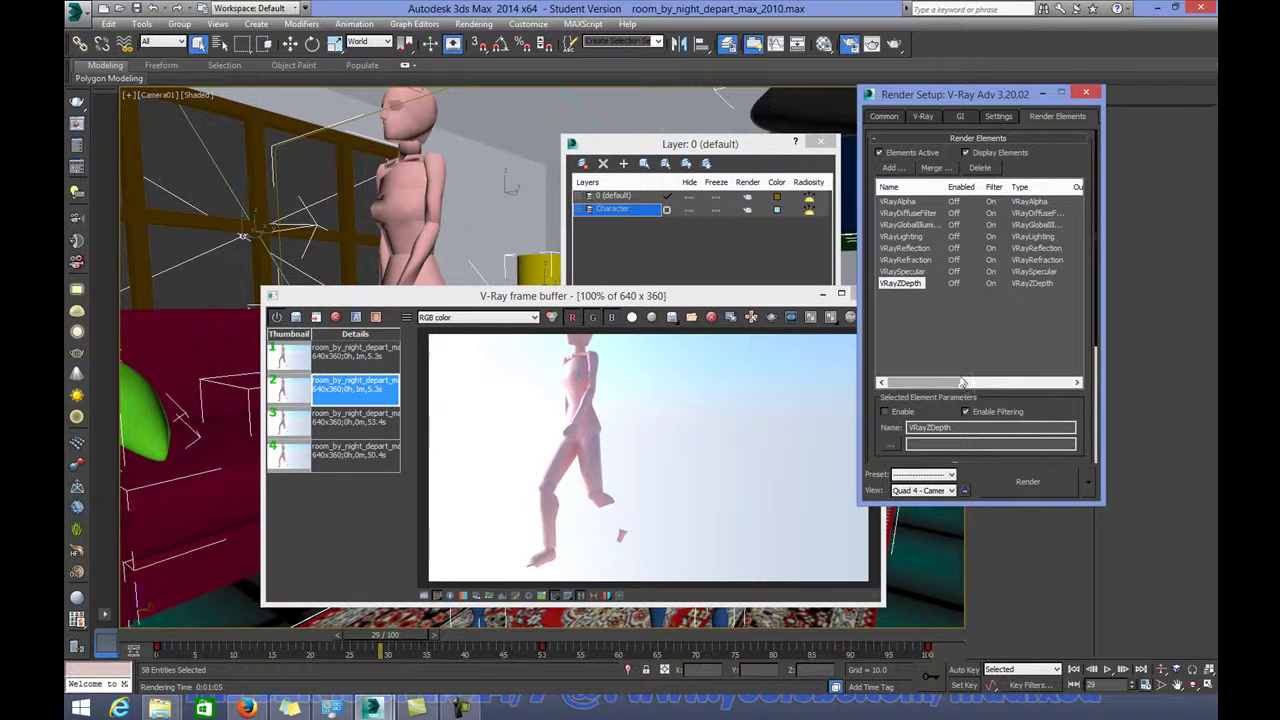
{"action": "left_click", "coordinate": [1007, 490]}
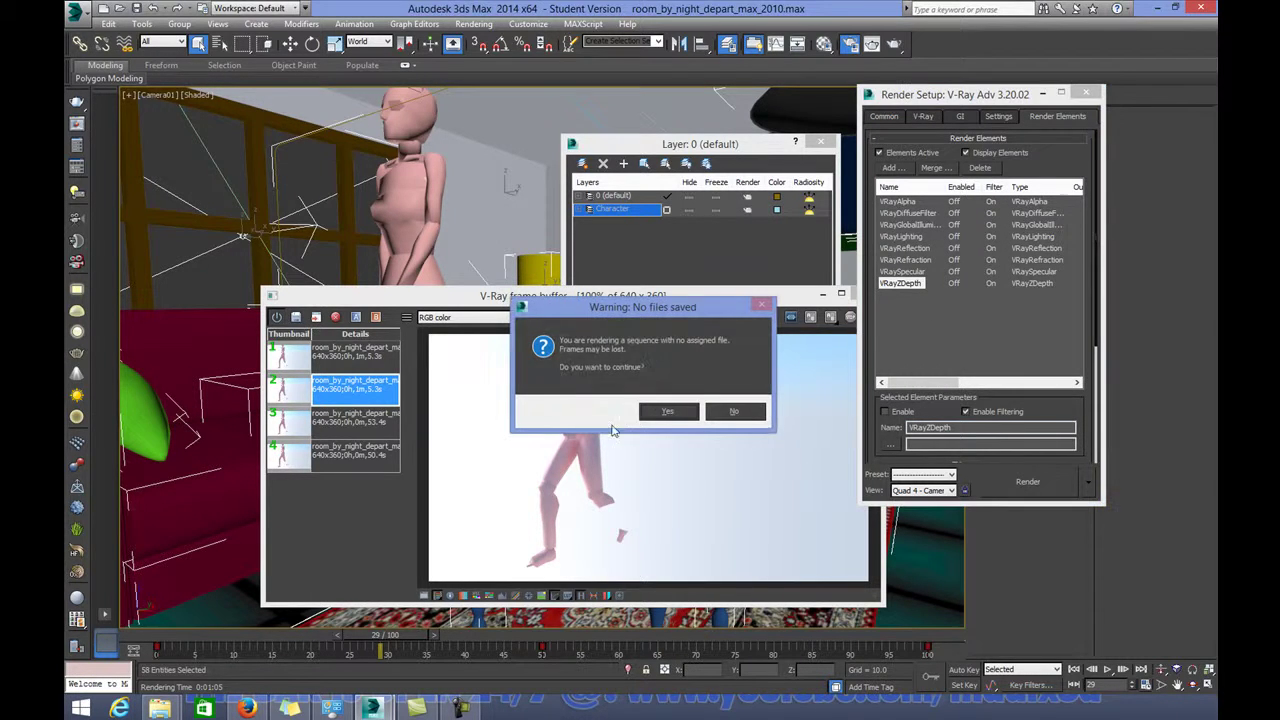
{"action": "left_click", "coordinate": [664, 410]}
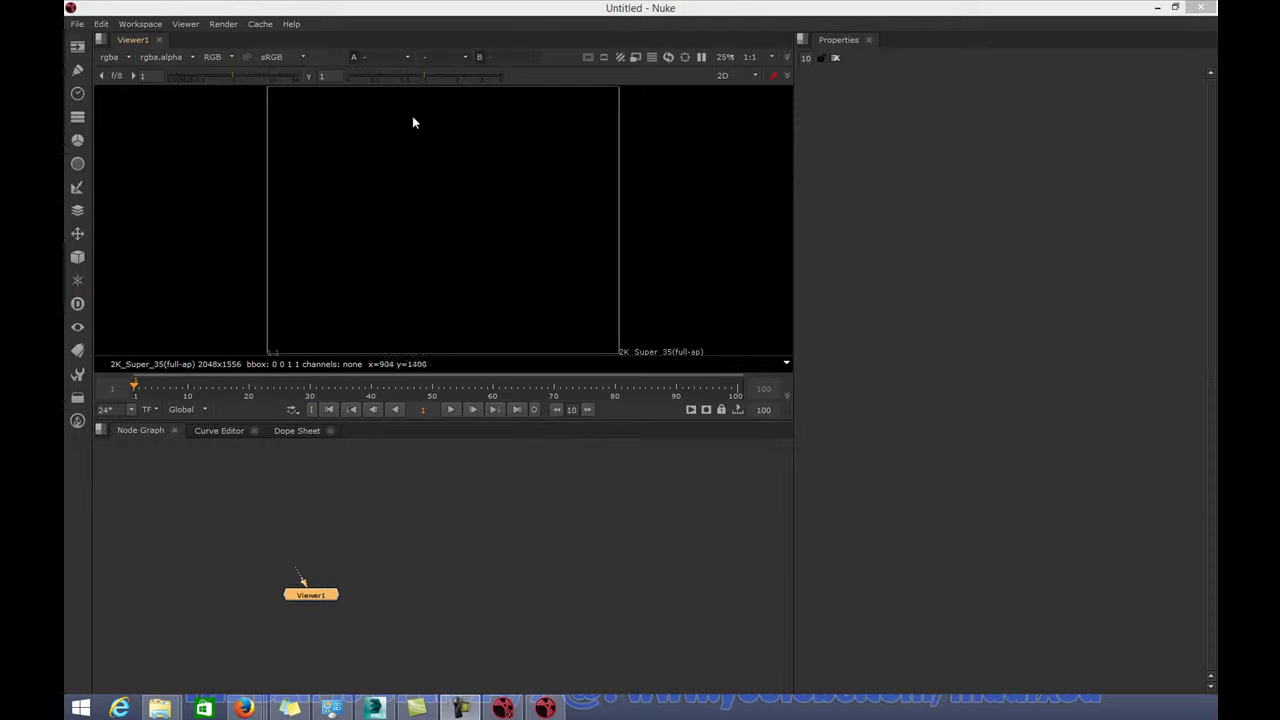
In Nuke, dock the Node Graph in the tall side pane and Properties beside the Dope Sheet, with the Viewer node low
{"action": "left_click_drag", "start_coordinate": [137, 437], "coordinate": [851, 103]}
{"action": "left_click_drag", "start_coordinate": [833, 50], "coordinate": [271, 480]}
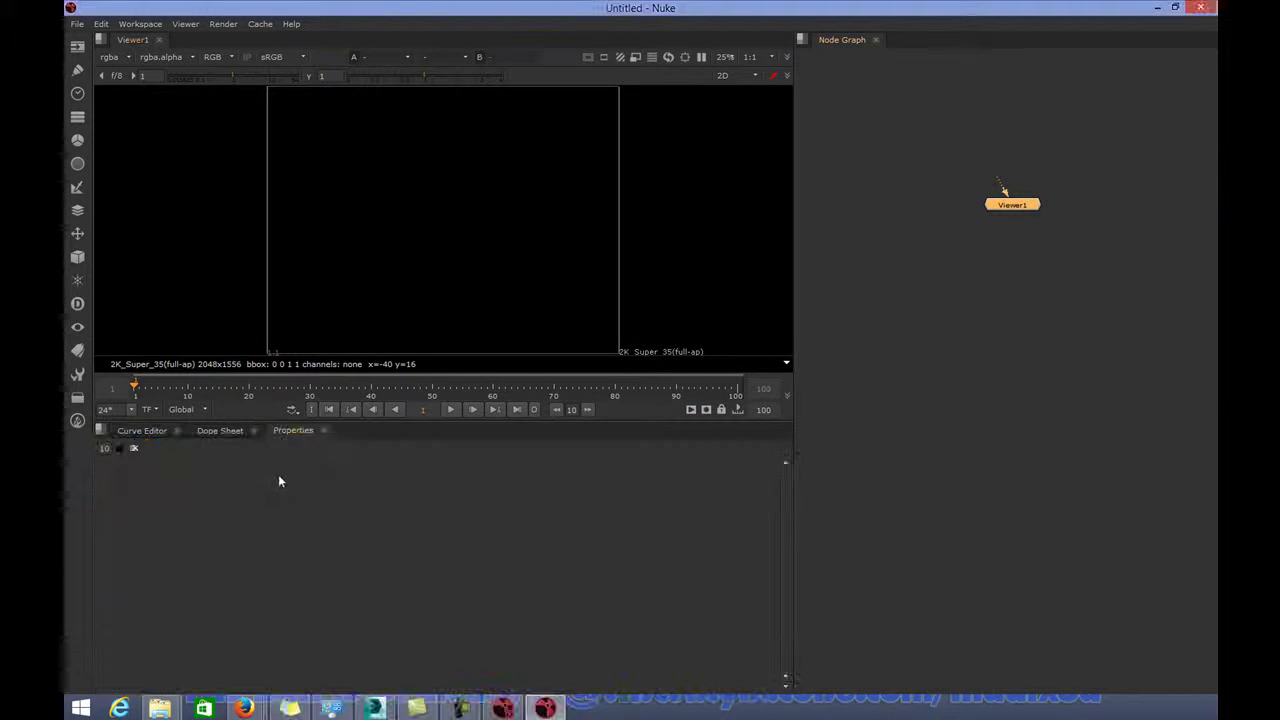
{"action": "middle_click_drag", "start_coordinate": [1017, 246], "coordinate": [974, 639]}
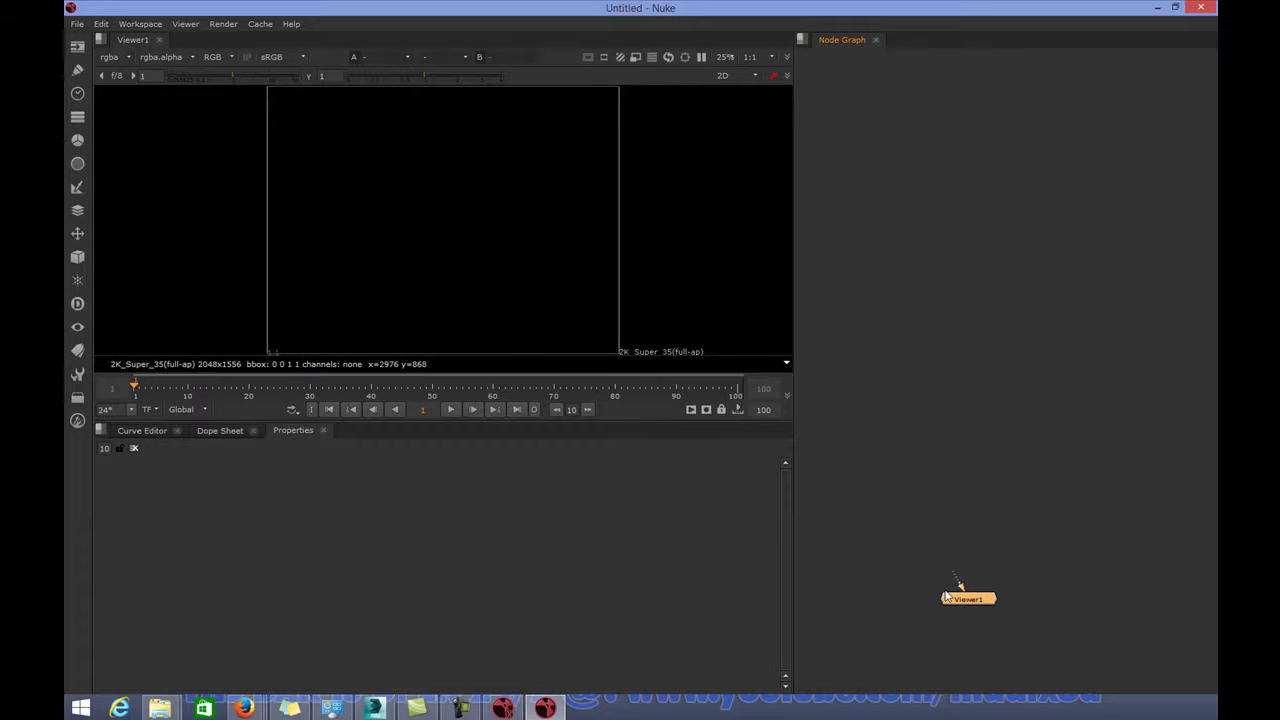
Read in all Background TIF sequences, from RGB_color through VRayZDepth, from room_by_night_final_max_2009/Rendering on drive D
{"action": "left_click", "coordinate": [77, 46]}
{"action": "key", "text": "Escape"}
{"action": "key", "text": "r"}
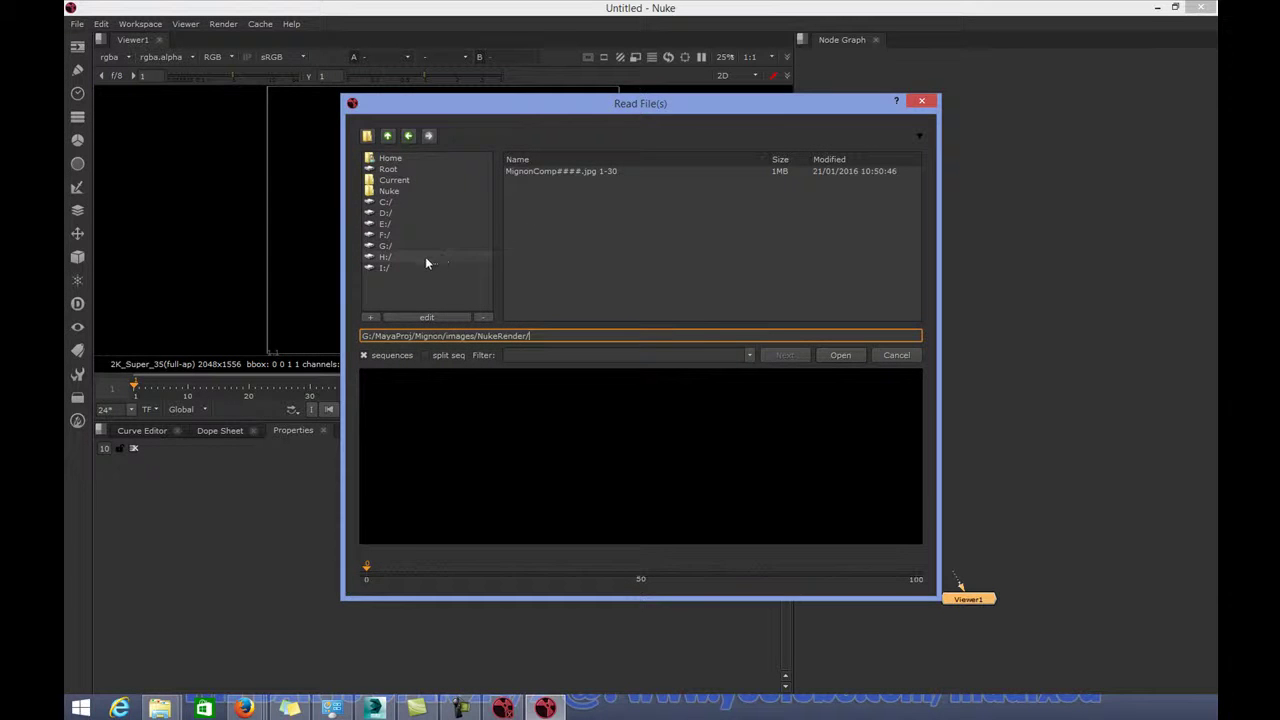
{"action": "left_click", "coordinate": [392, 212]}
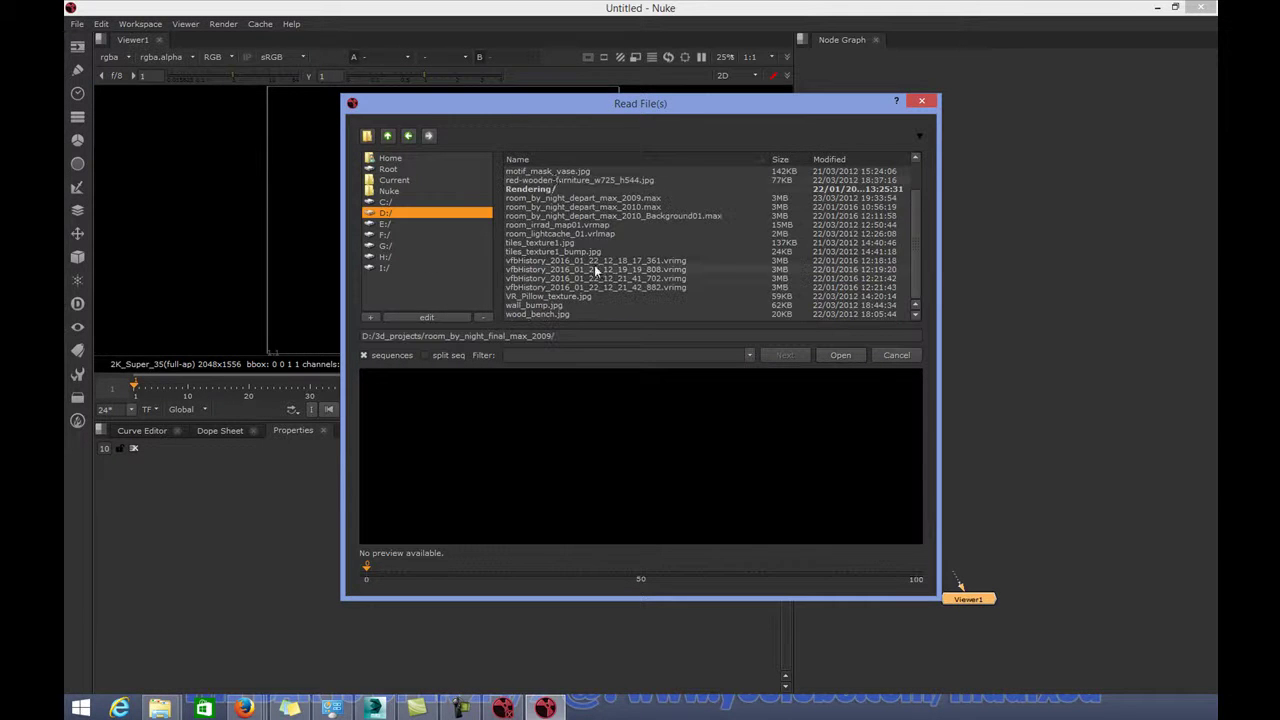
{"action": "double_click", "coordinate": [535, 188]}
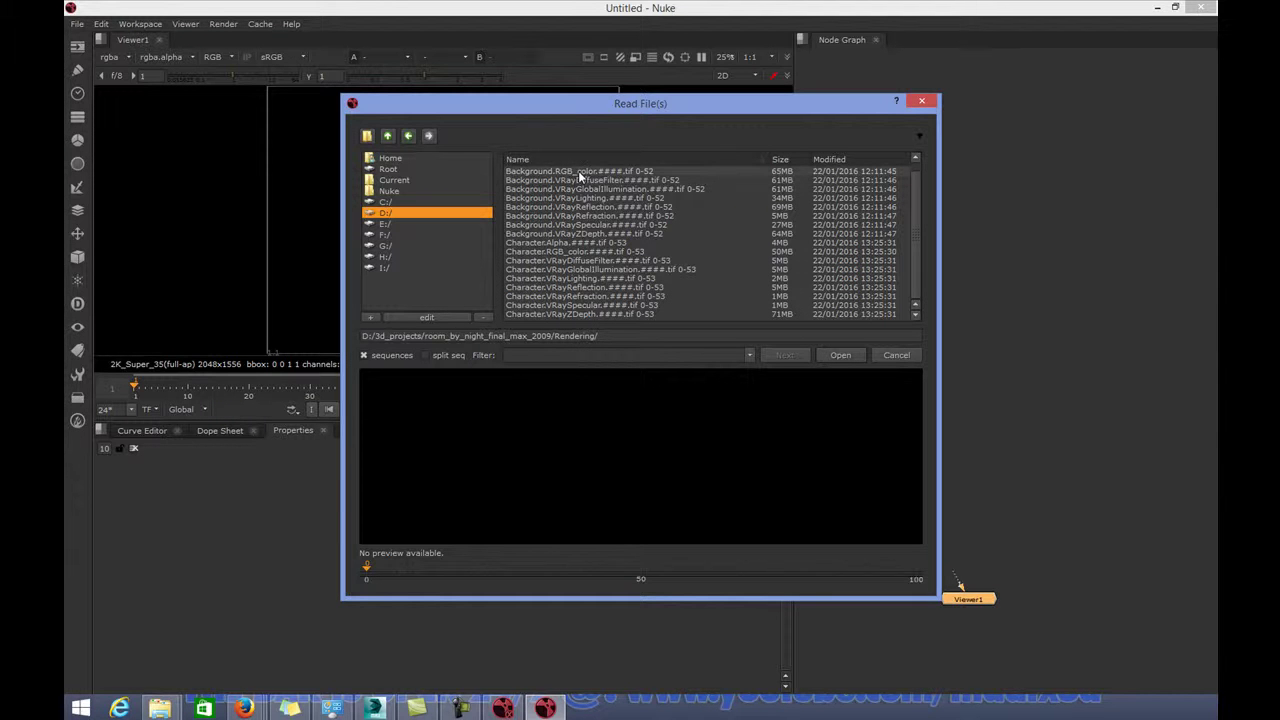
{"action": "left_click", "coordinate": [589, 172]}
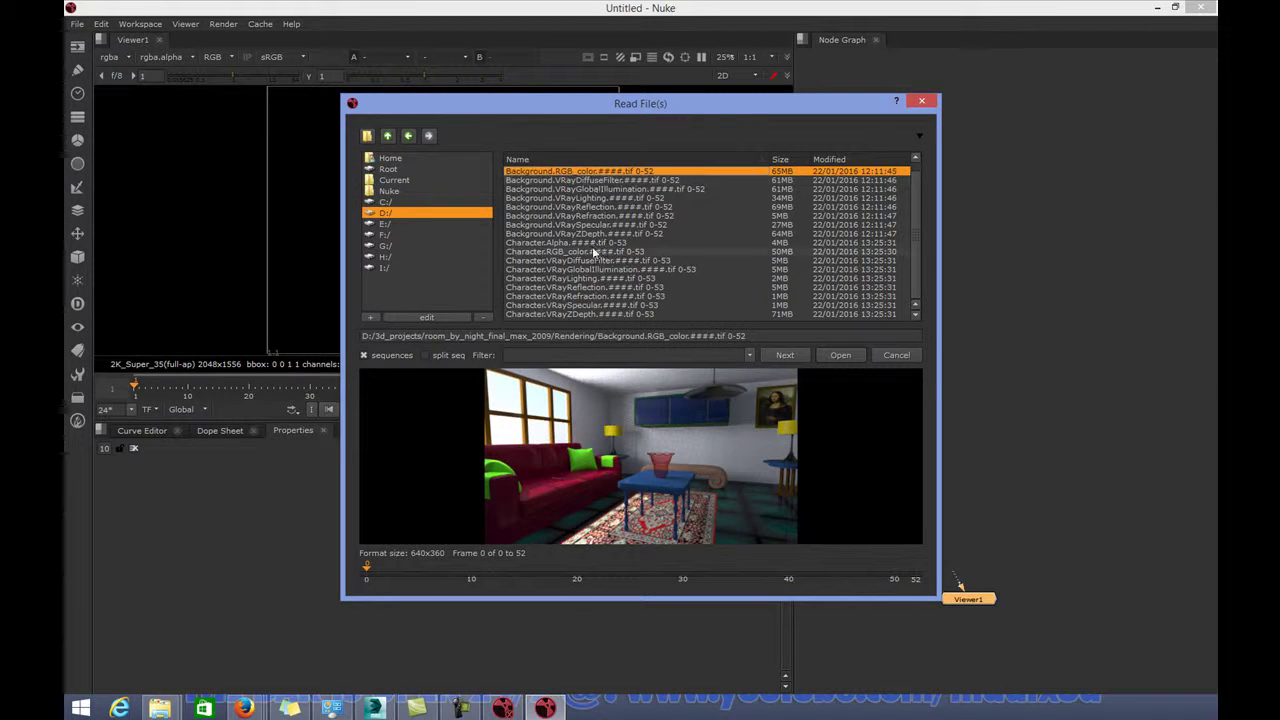
{"action": "left_click", "coordinate": [590, 234], "text": "shift"}
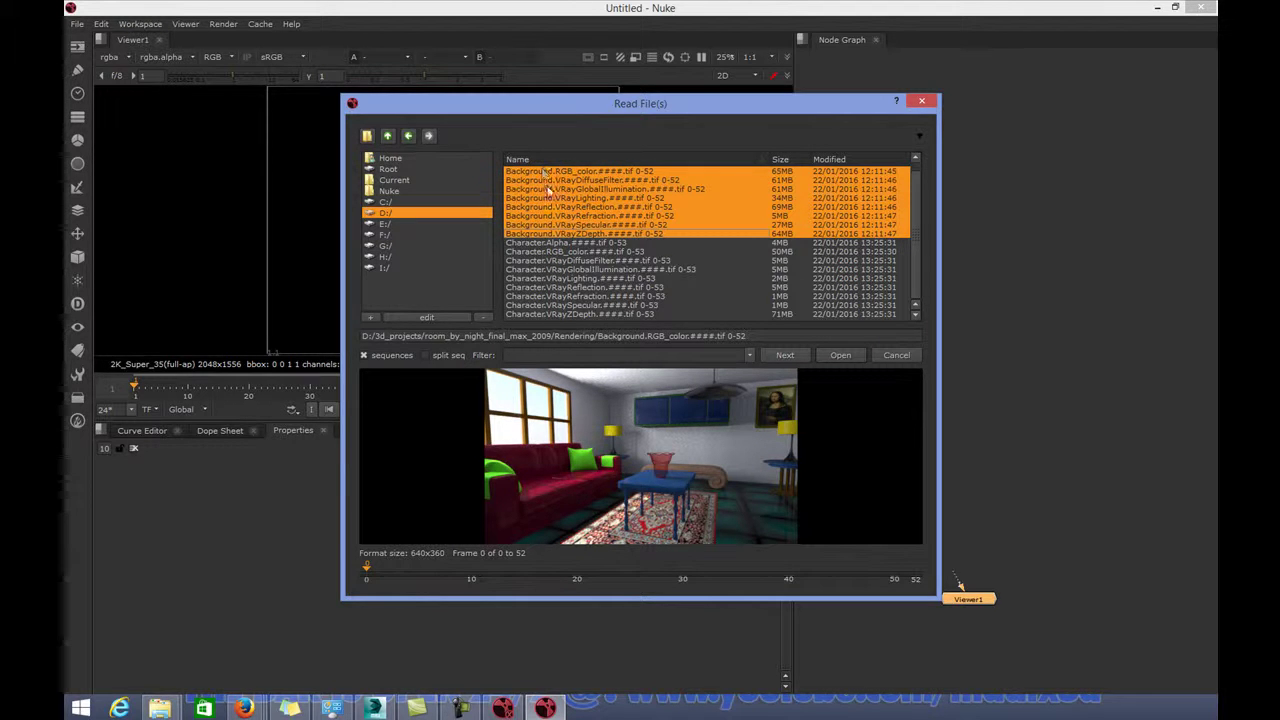
{"action": "left_click", "coordinate": [838, 355]}
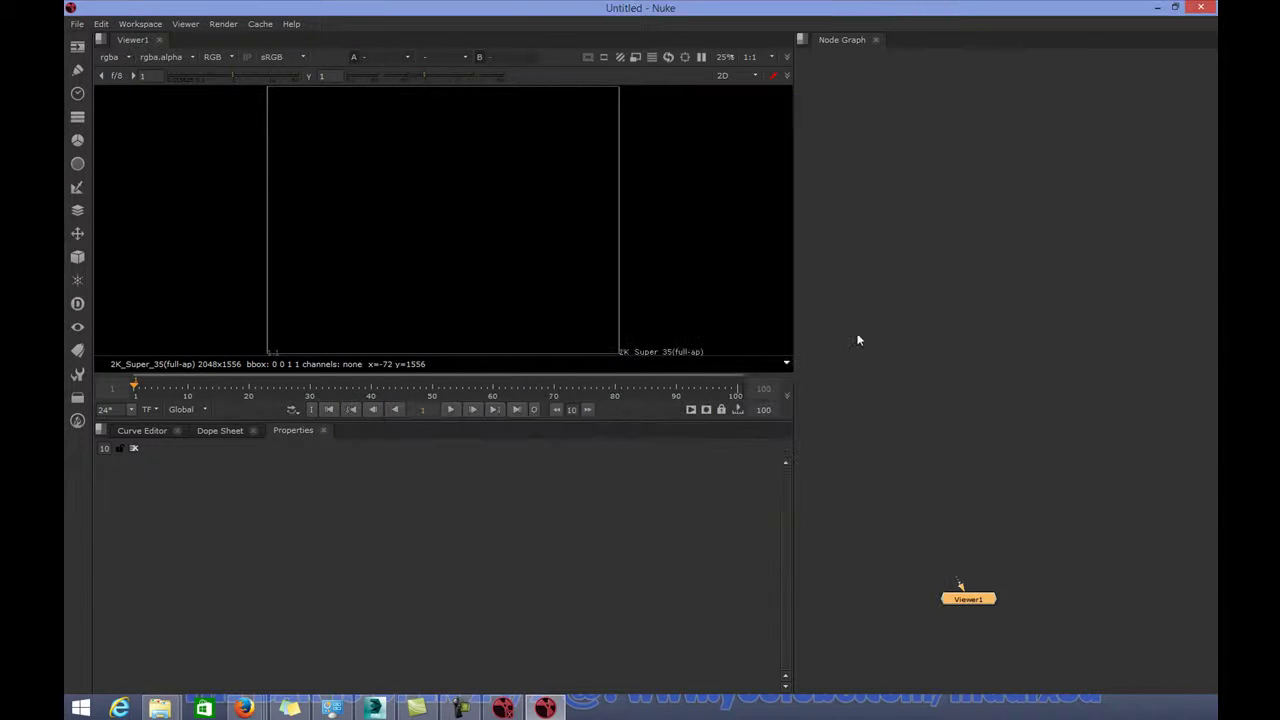
Spread out the RGB color, diffuse filter and global illumination Read nodes, and connect the viewer to the global illumination pass
{"action": "left_click_drag", "start_coordinate": [952, 598], "coordinate": [1156, 159]}
{"action": "left_click_drag", "start_coordinate": [971, 607], "coordinate": [1131, 264]}
{"action": "left_click_drag", "start_coordinate": [1008, 615], "coordinate": [938, 200]}
{"action": "left_click_drag", "start_coordinate": [959, 582], "coordinate": [941, 516]}
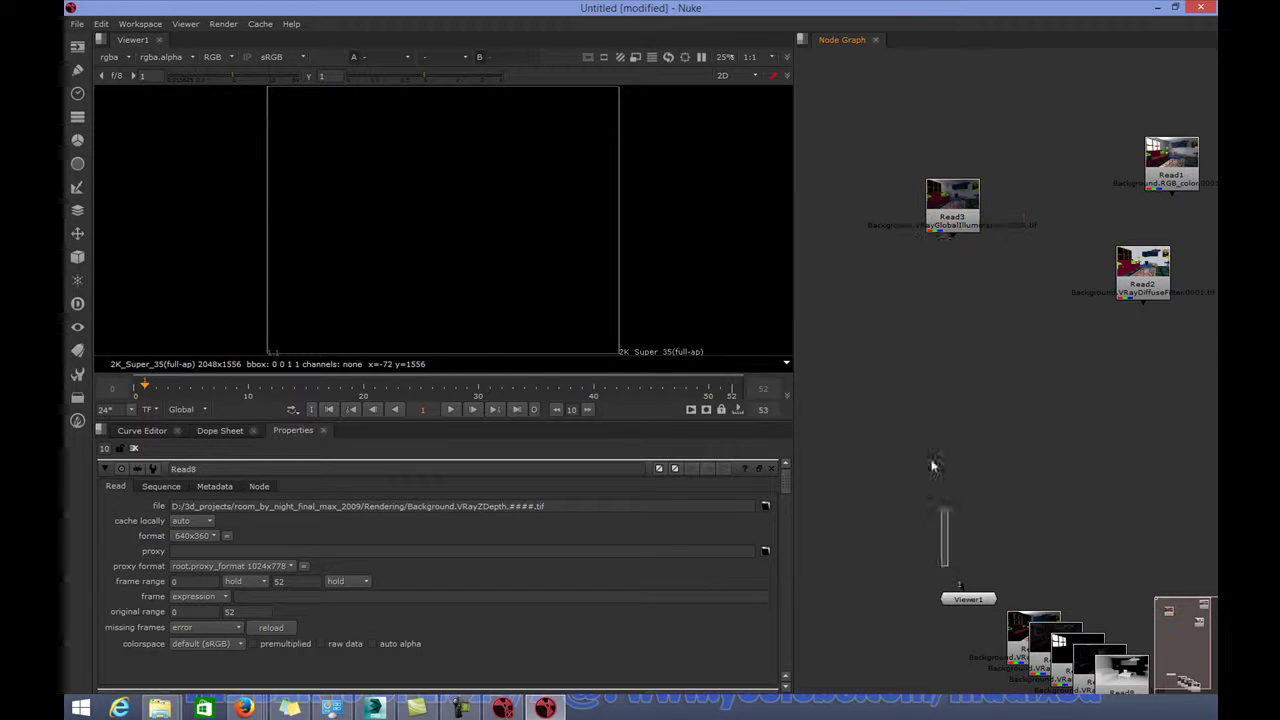
{"action": "left_click_drag", "start_coordinate": [960, 585], "coordinate": [953, 225]}
Arrange the lighting, reflection, refraction and specular Read nodes in a column, with the ZDepth node apart below them
{"action": "left_click_drag", "start_coordinate": [965, 601], "coordinate": [1039, 336]}
{"action": "left_click_drag", "start_coordinate": [1143, 262], "coordinate": [1162, 97]}
{"action": "left_click_drag", "start_coordinate": [1066, 363], "coordinate": [1101, 285]}
{"action": "left_click_drag", "start_coordinate": [1060, 635], "coordinate": [1066, 343]}
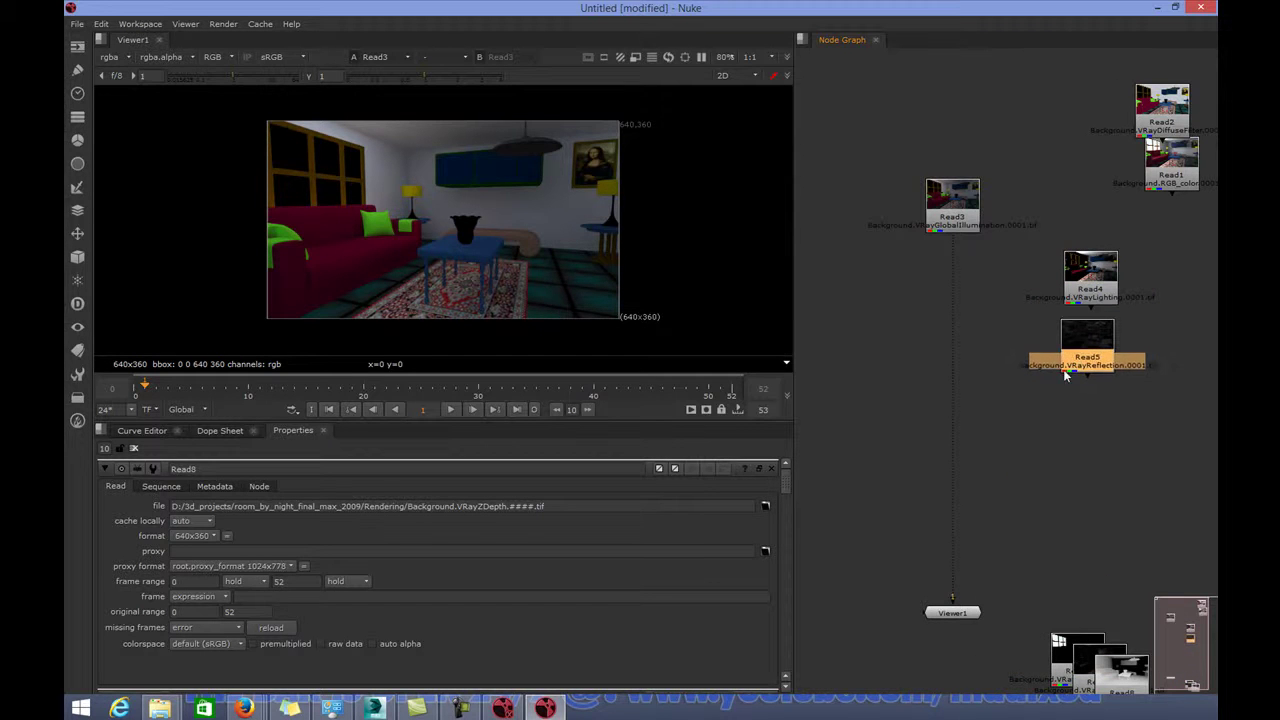
{"action": "left_click_drag", "start_coordinate": [1035, 676], "coordinate": [1050, 448]}
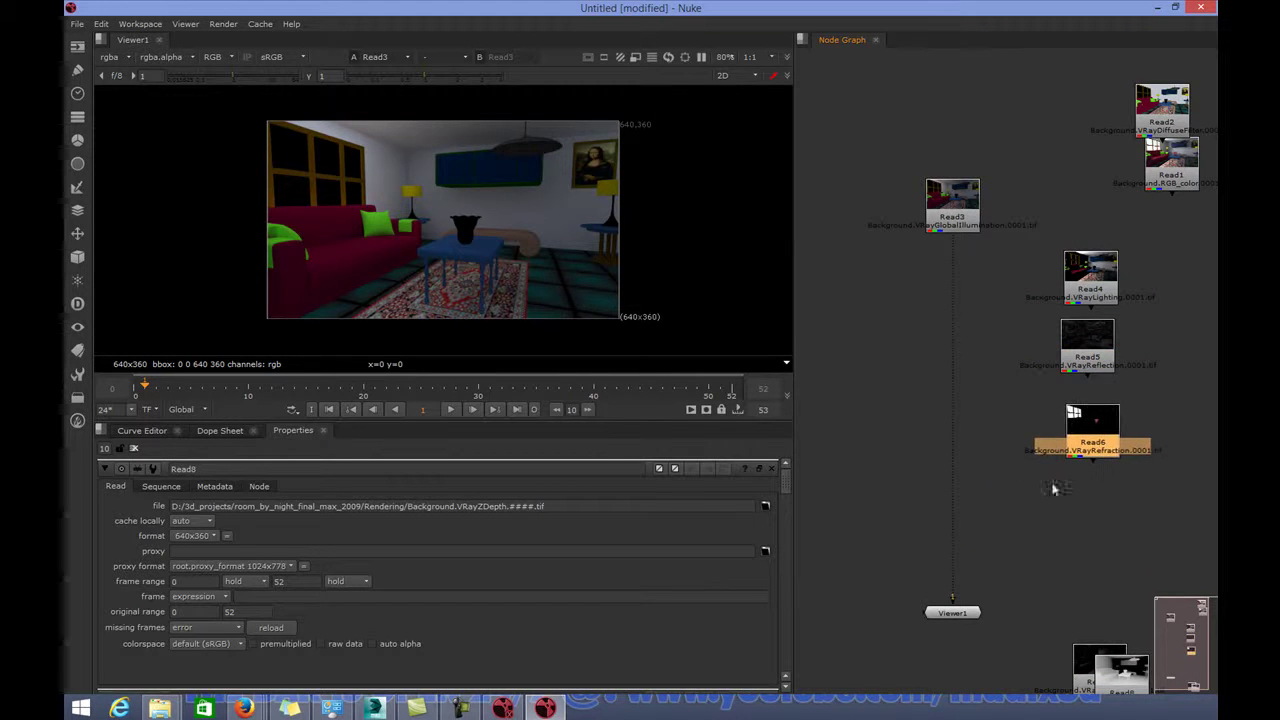
{"action": "left_click_drag", "start_coordinate": [1080, 657], "coordinate": [1148, 638]}
{"action": "left_click_drag", "start_coordinate": [952, 613], "coordinate": [952, 647]}
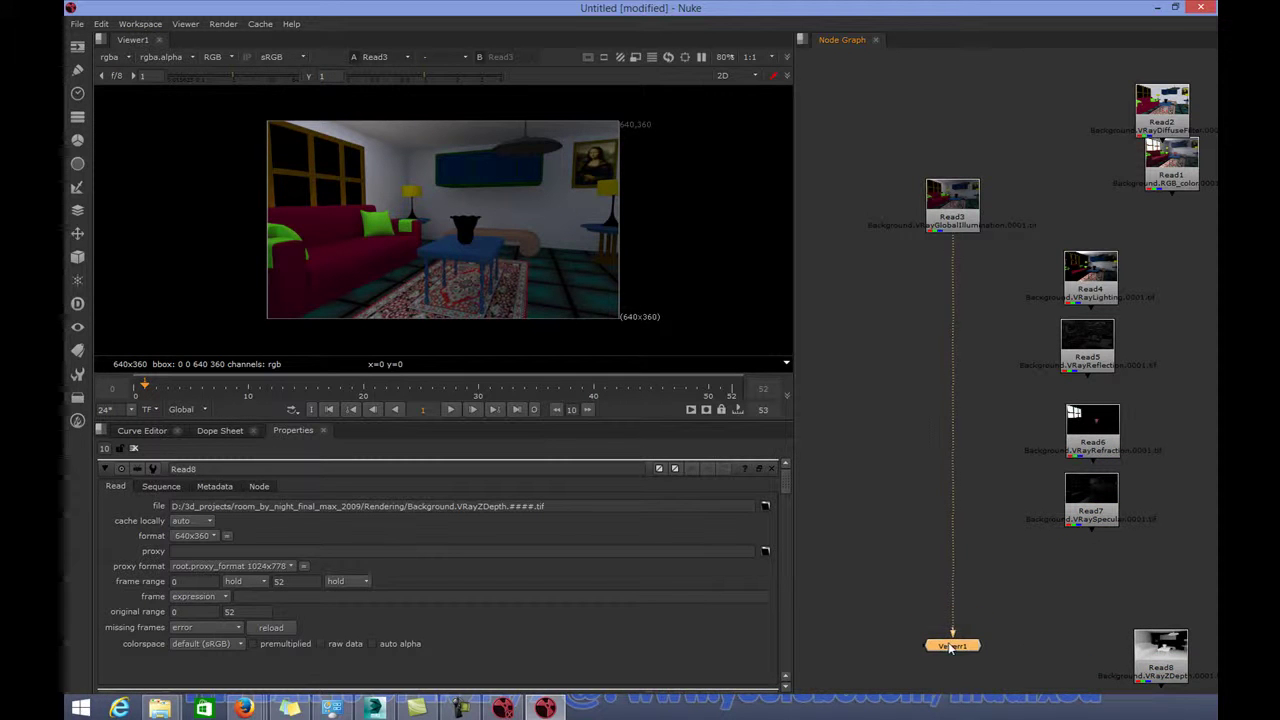
Merge the lighting pass and the reflection pass onto the global illumination stream, aligning each Read node with its merge
{"action": "left_click_drag", "start_coordinate": [1080, 268], "coordinate": [1075, 267]}
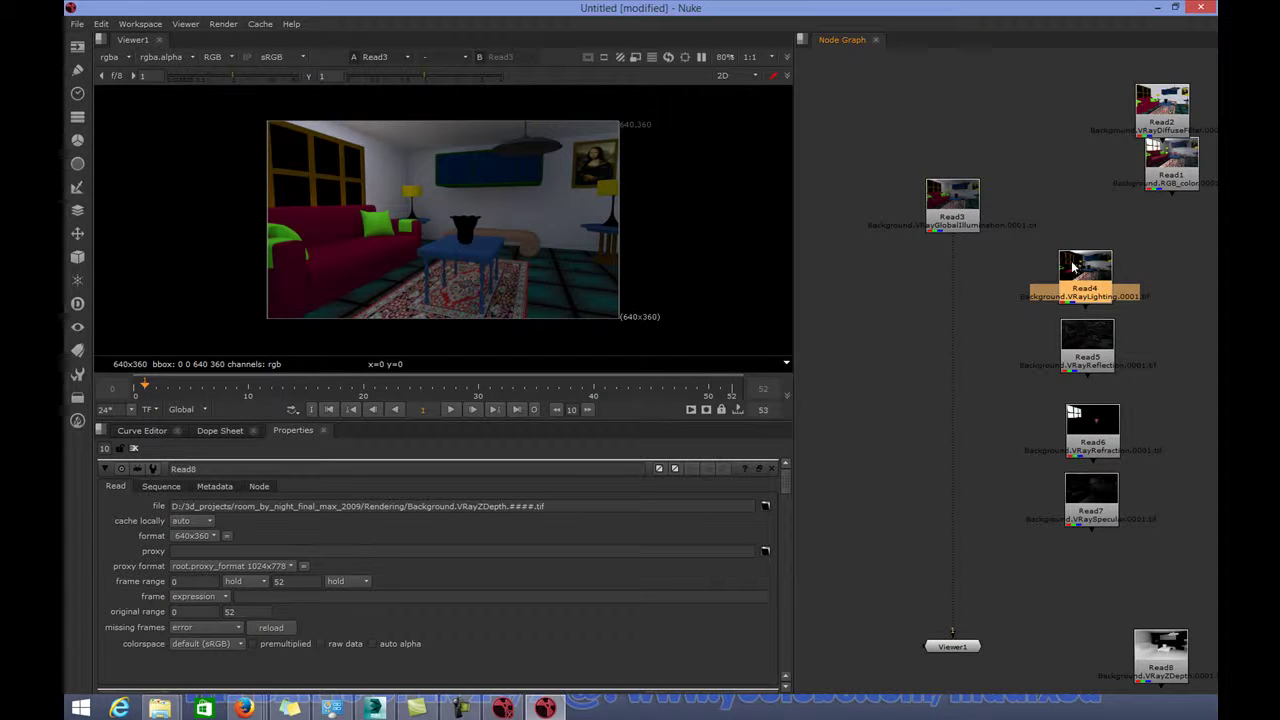
{"action": "key", "text": "m"}
{"action": "left_click_drag", "start_coordinate": [1155, 277], "coordinate": [945, 277]}
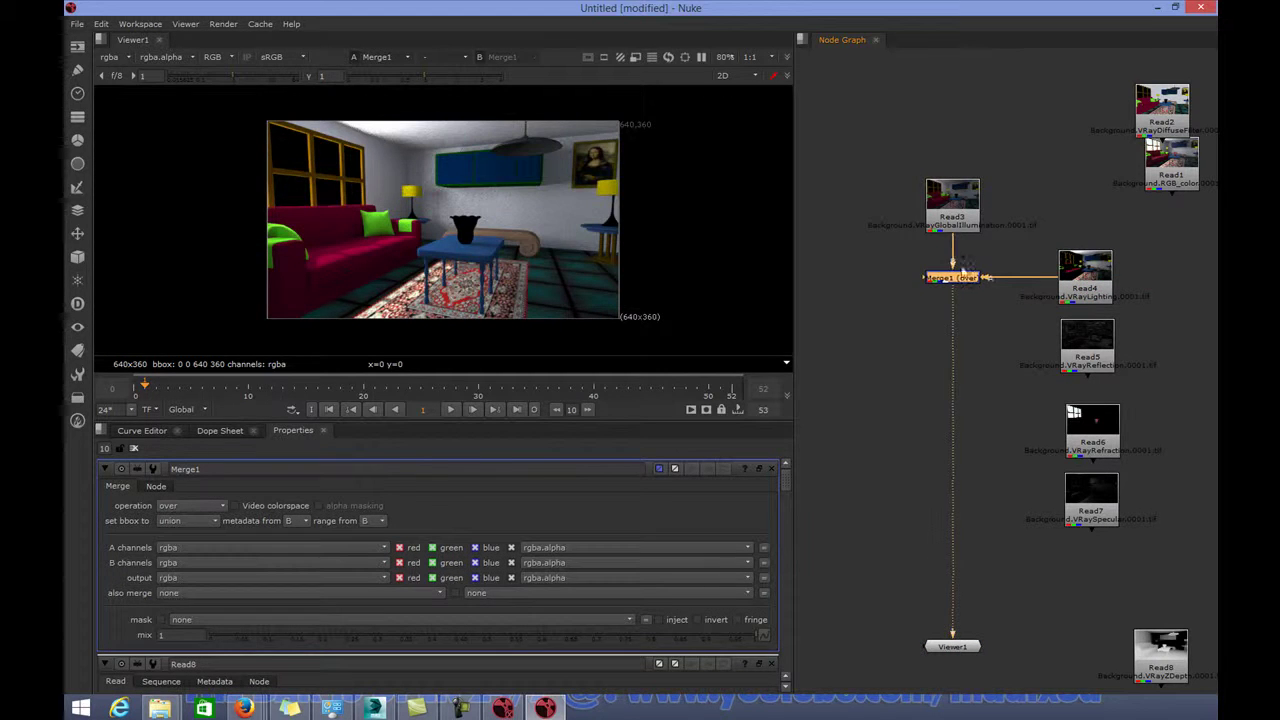
{"action": "left_click", "coordinate": [1086, 340]}
{"action": "key", "text": "m"}
{"action": "left_click_drag", "start_coordinate": [1100, 358], "coordinate": [946, 360]}
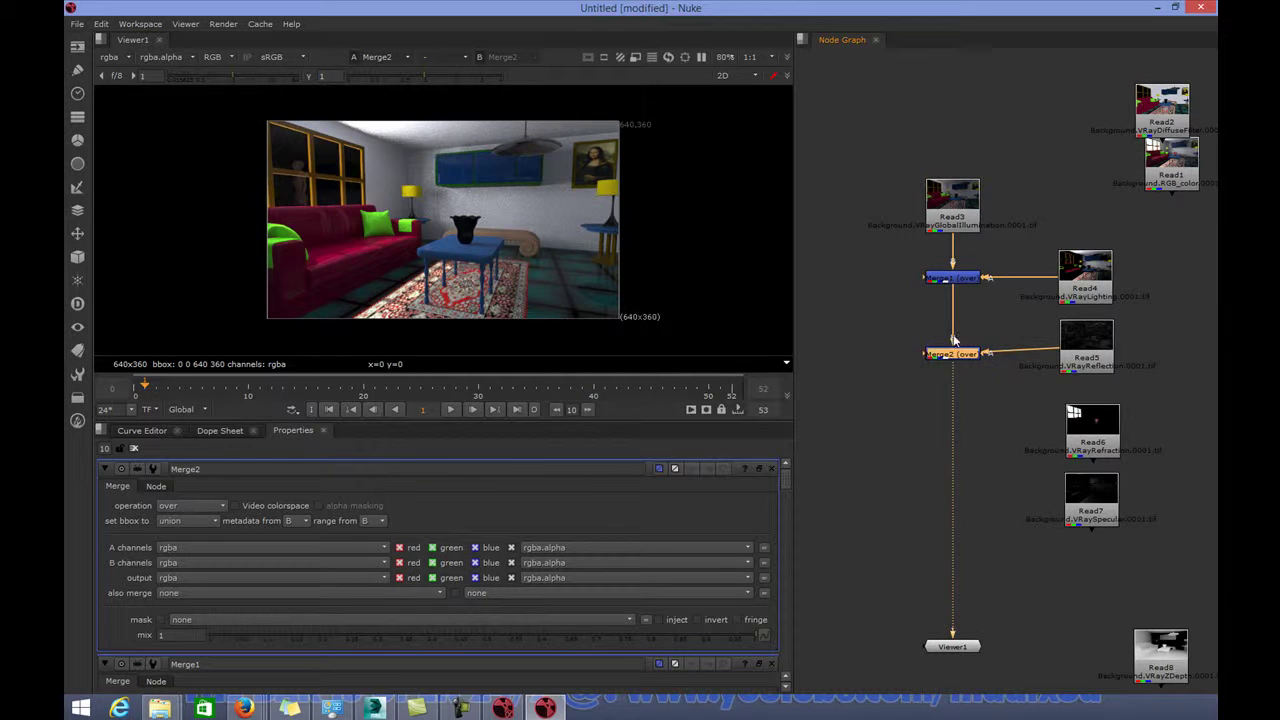
{"action": "left_click_drag", "start_coordinate": [1092, 343], "coordinate": [1092, 352]}
Merge the refraction pass and the specular pass into the stream below the reflection merge, aligned with their Read nodes
{"action": "left_click", "coordinate": [1092, 430]}
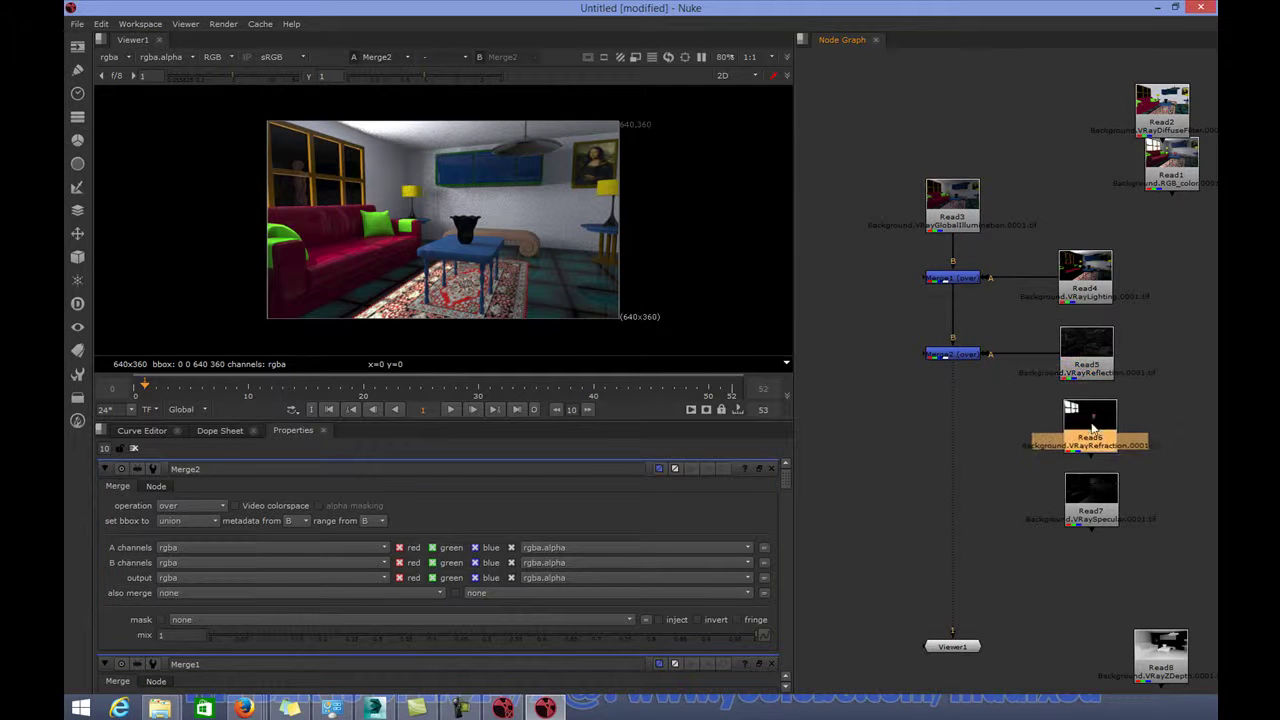
{"action": "key", "text": "m"}
{"action": "left_click_drag", "start_coordinate": [1162, 436], "coordinate": [938, 443]}
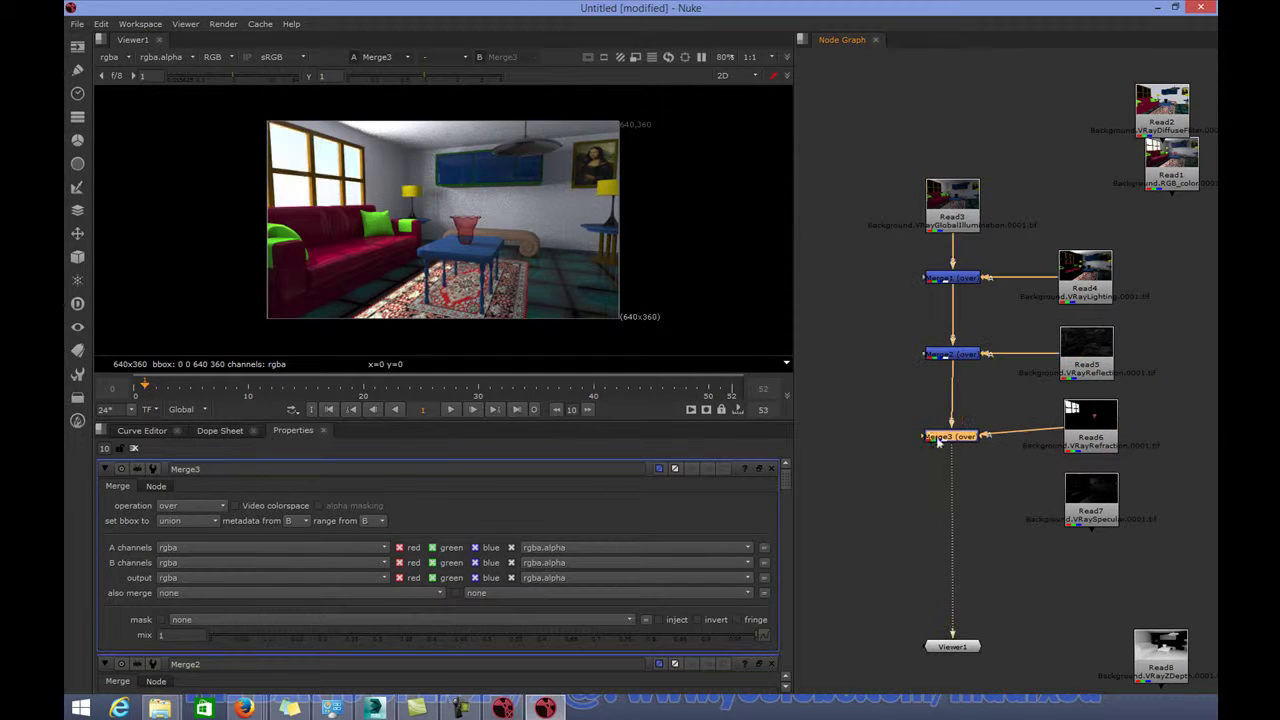
{"action": "left_click_drag", "start_coordinate": [1080, 437], "coordinate": [1088, 447]}
{"action": "left_click", "coordinate": [1090, 500]}
{"action": "key", "text": "m"}
{"action": "left_click_drag", "start_coordinate": [1145, 513], "coordinate": [965, 520]}
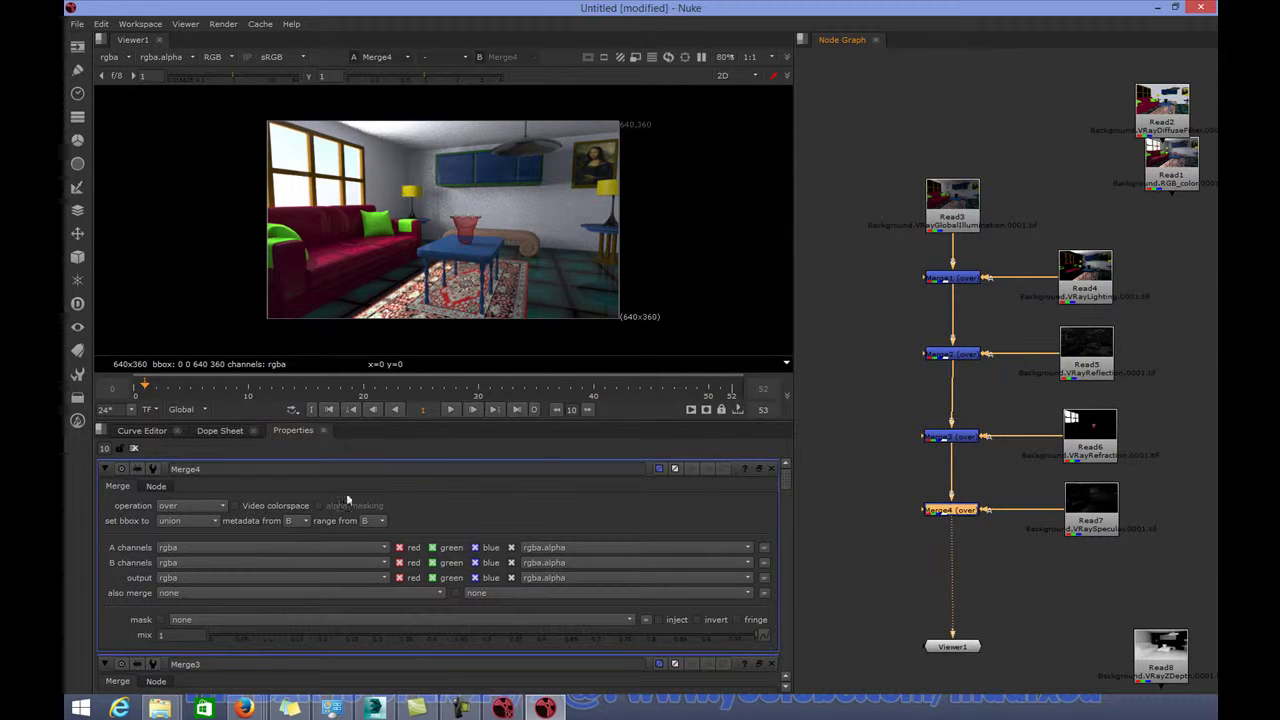
Set the operation of all four merges in the background stream to plus
{"action": "left_click", "coordinate": [199, 508]}
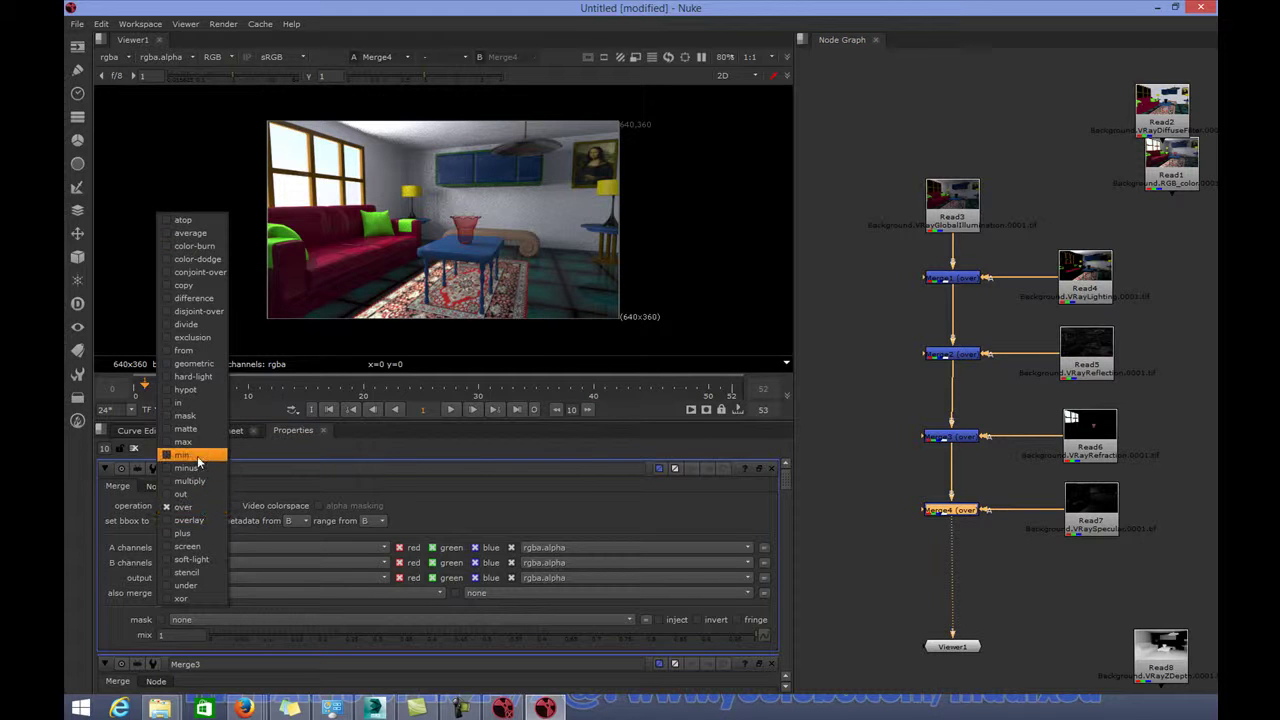
{"action": "left_click", "coordinate": [197, 534]}
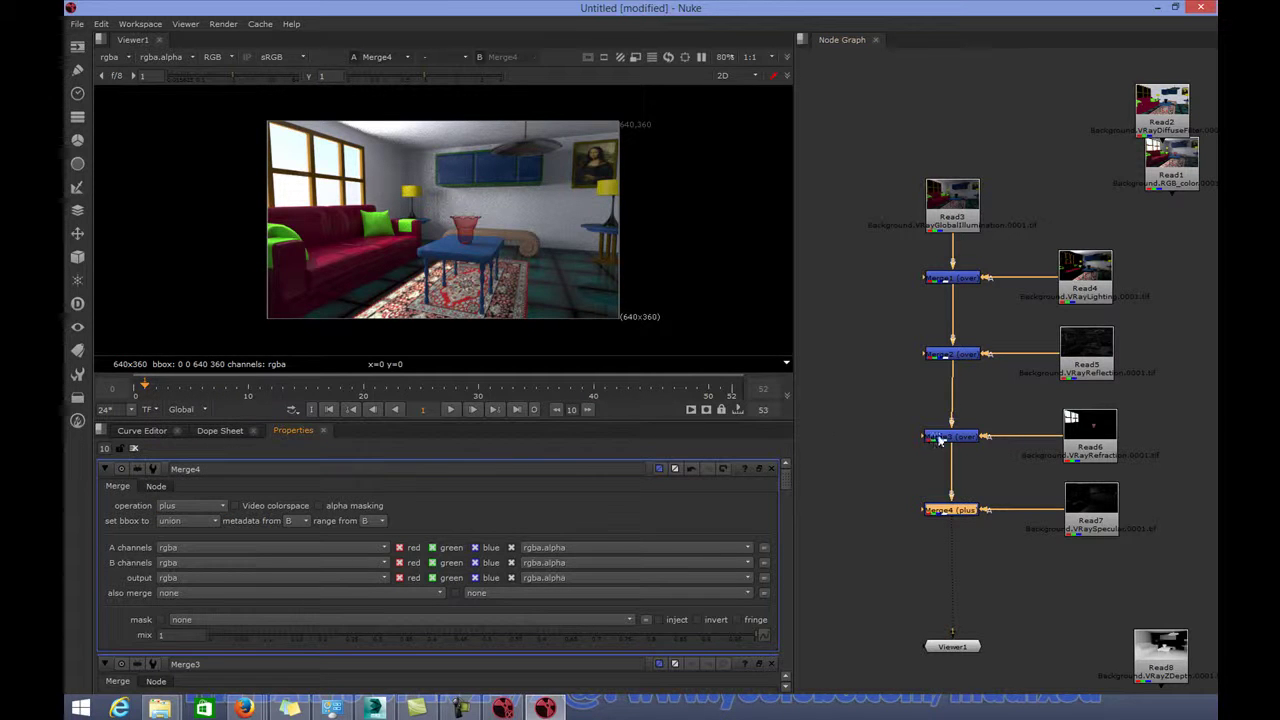
{"action": "left_click", "coordinate": [940, 438]}
{"action": "left_click", "coordinate": [191, 506]}
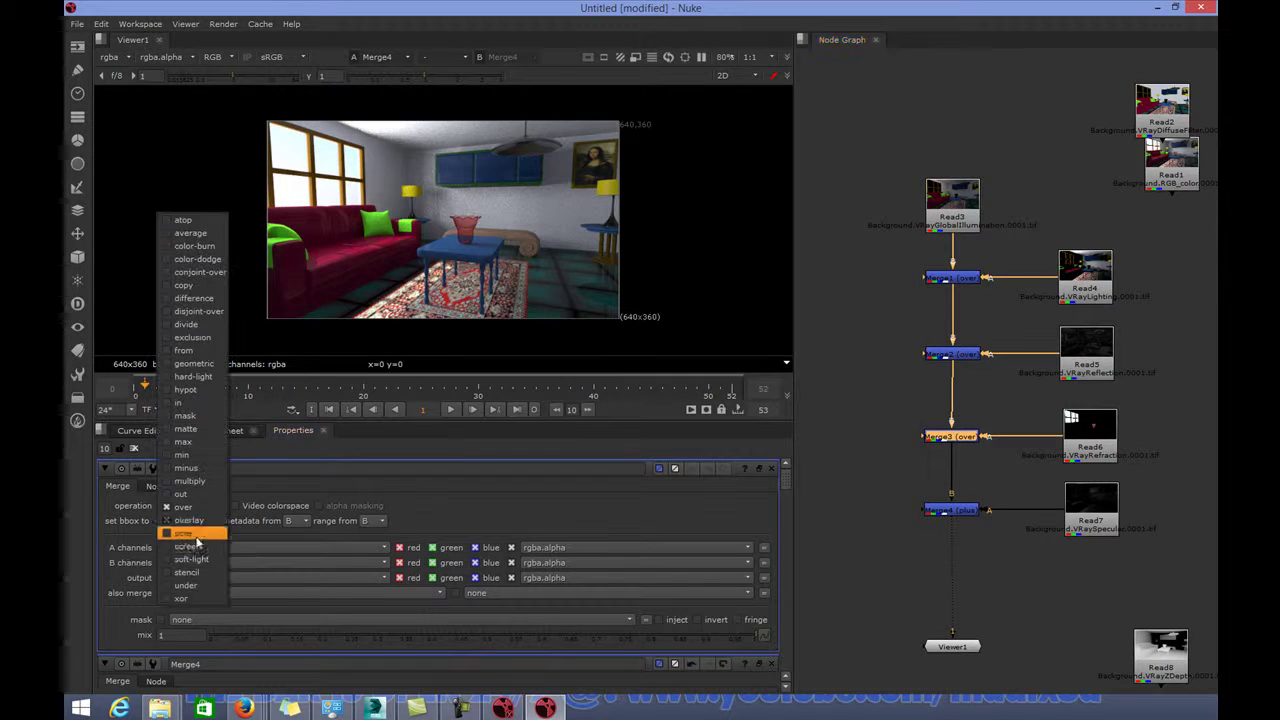
{"action": "left_click", "coordinate": [197, 534]}
{"action": "left_click", "coordinate": [965, 362]}
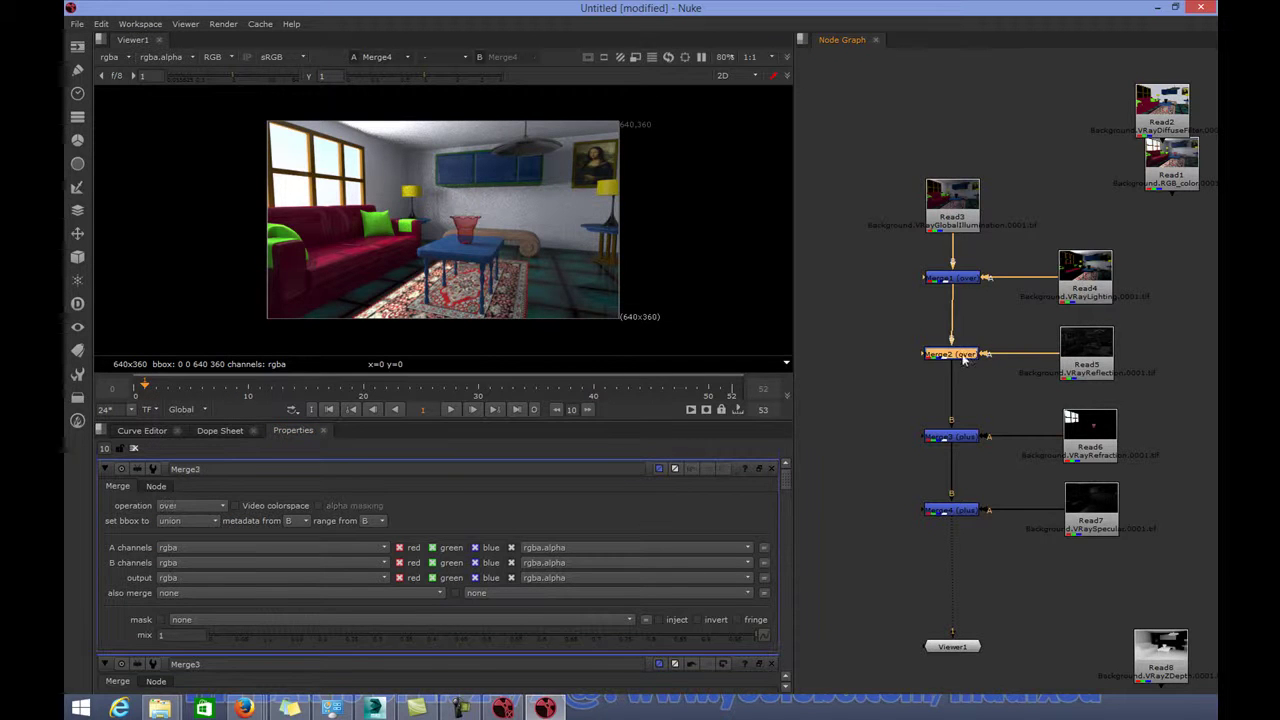
{"action": "left_click", "coordinate": [191, 506]}
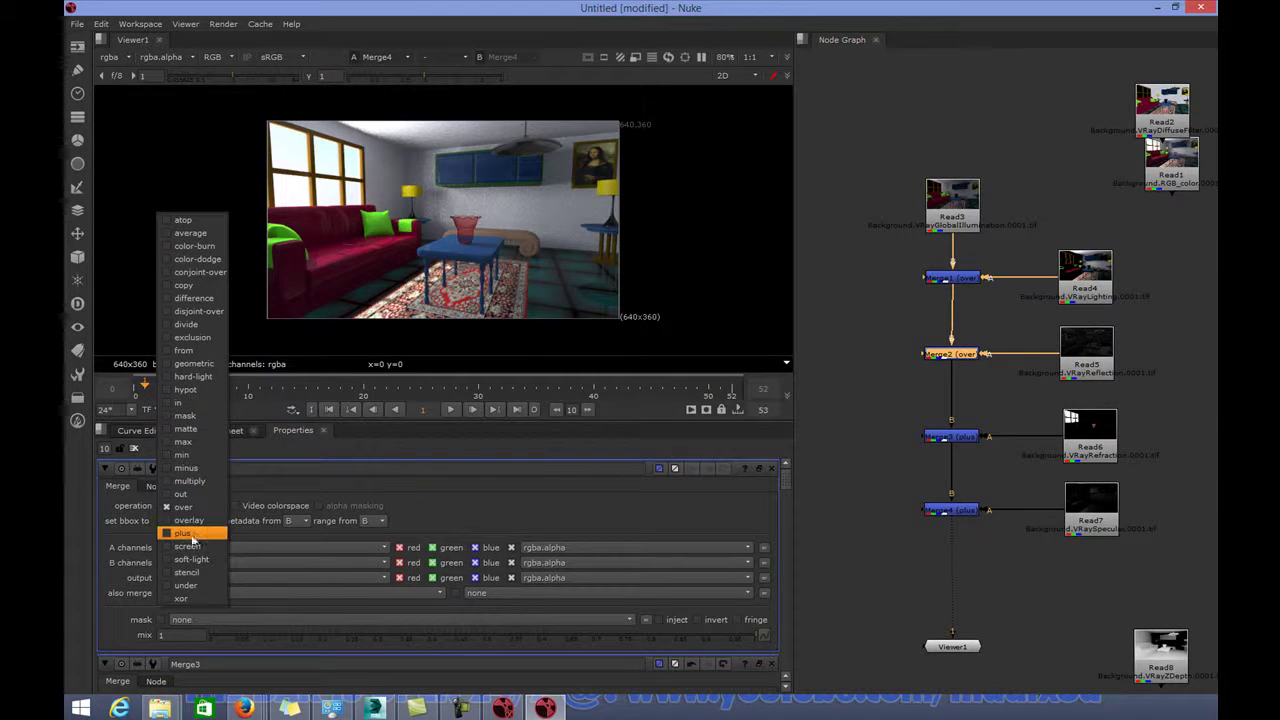
{"action": "left_click", "coordinate": [196, 534]}
{"action": "left_click", "coordinate": [948, 279]}
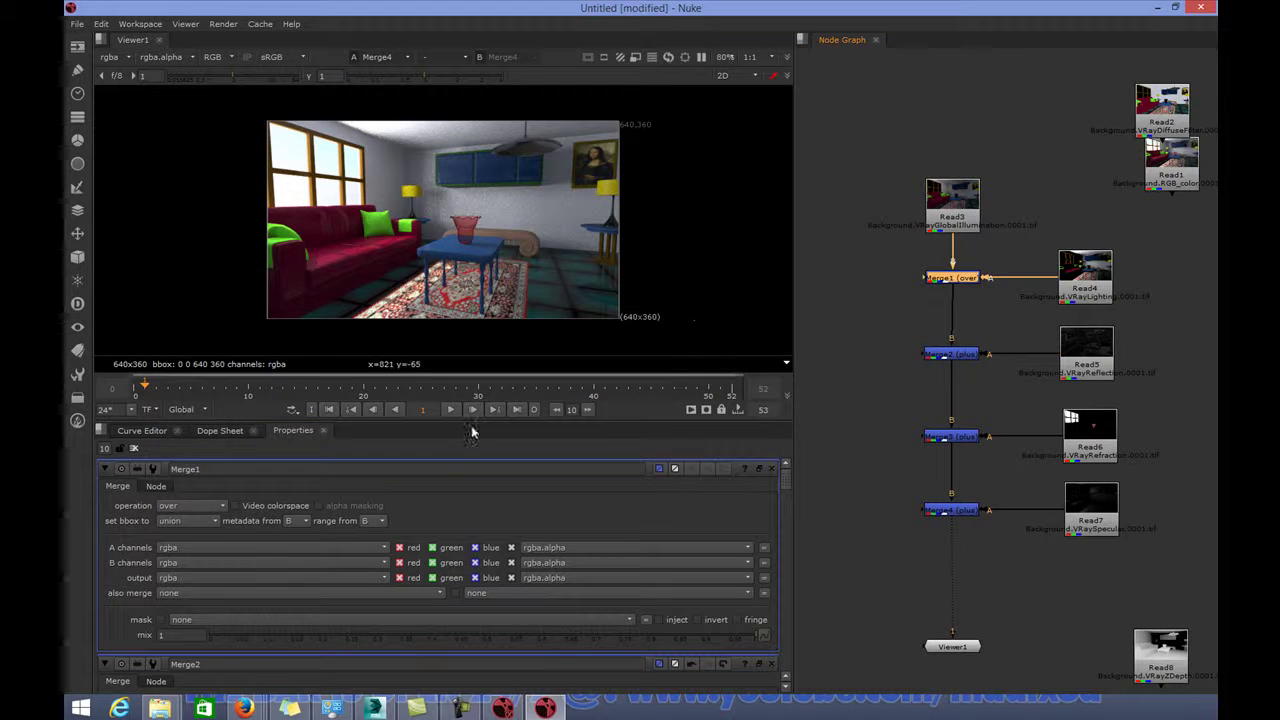
{"action": "left_click", "coordinate": [183, 506]}
{"action": "left_click", "coordinate": [190, 533]}
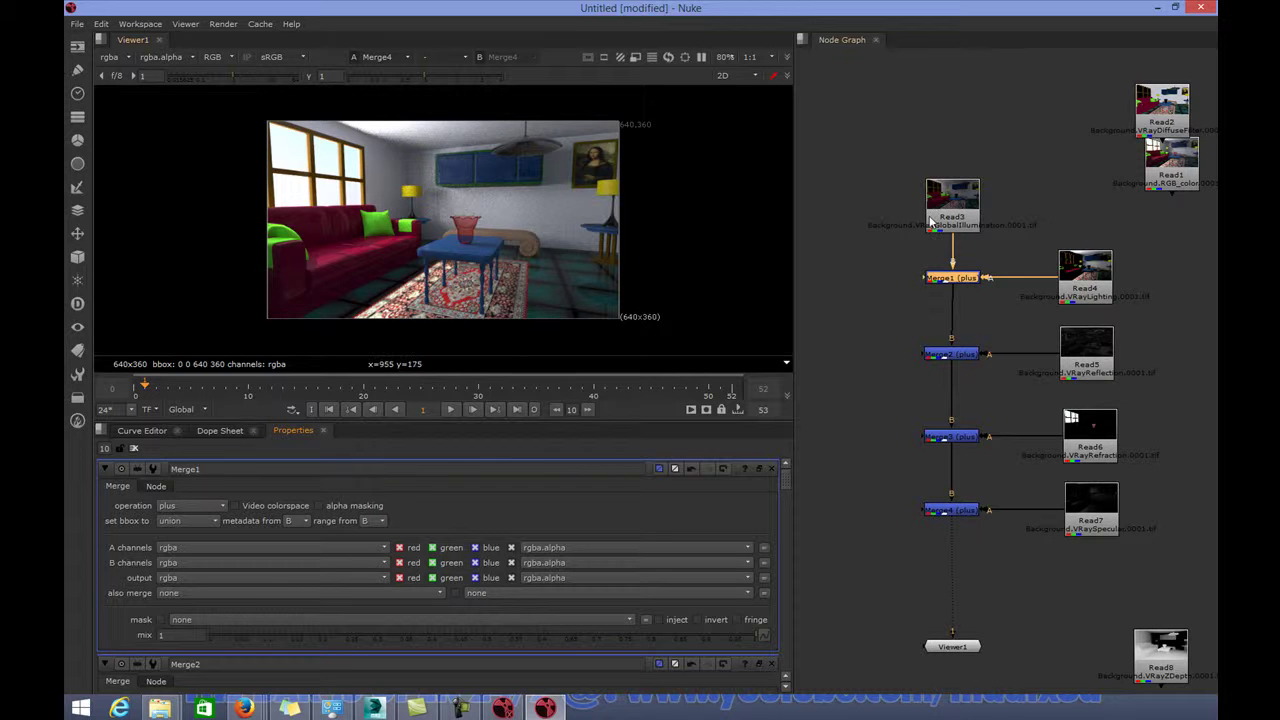
Move the background ZDepth node further below the stream, and place the diffuse filter and RGB color nodes side by side above it
{"action": "middle_click_drag", "start_coordinate": [1073, 230], "coordinate": [958, 174]}
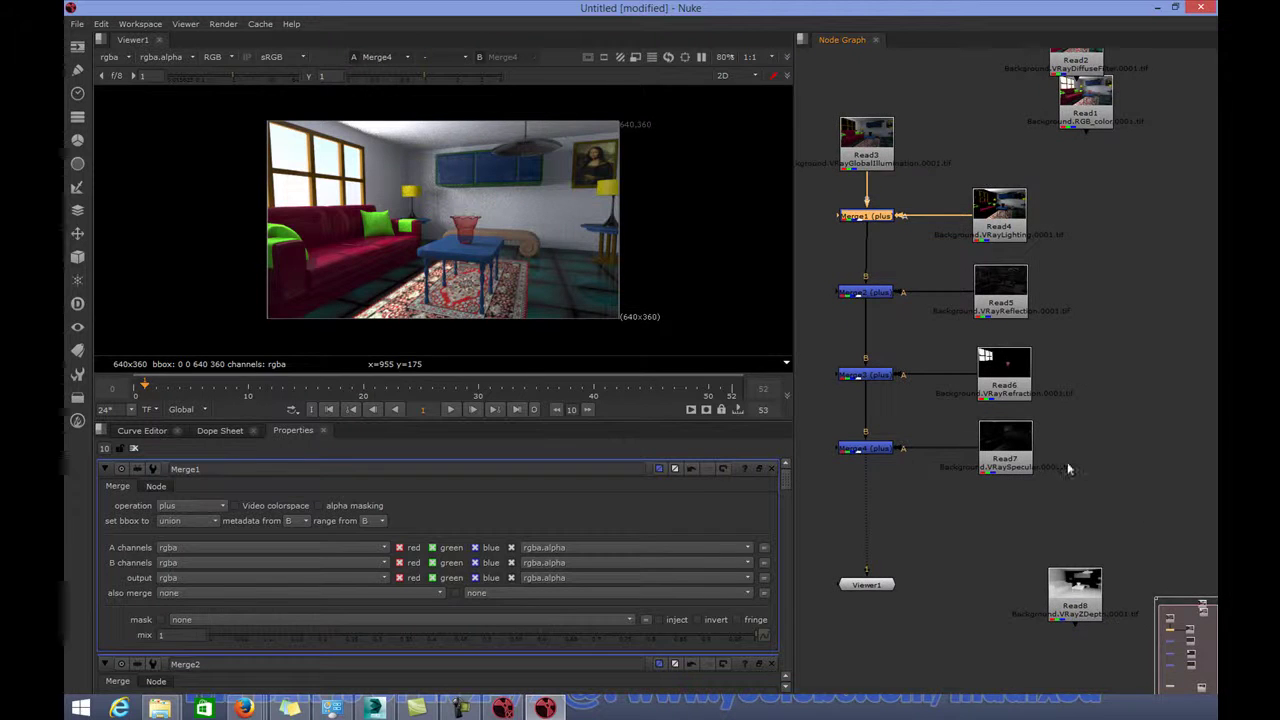
{"action": "left_click_drag", "start_coordinate": [1075, 588], "coordinate": [1069, 589]}
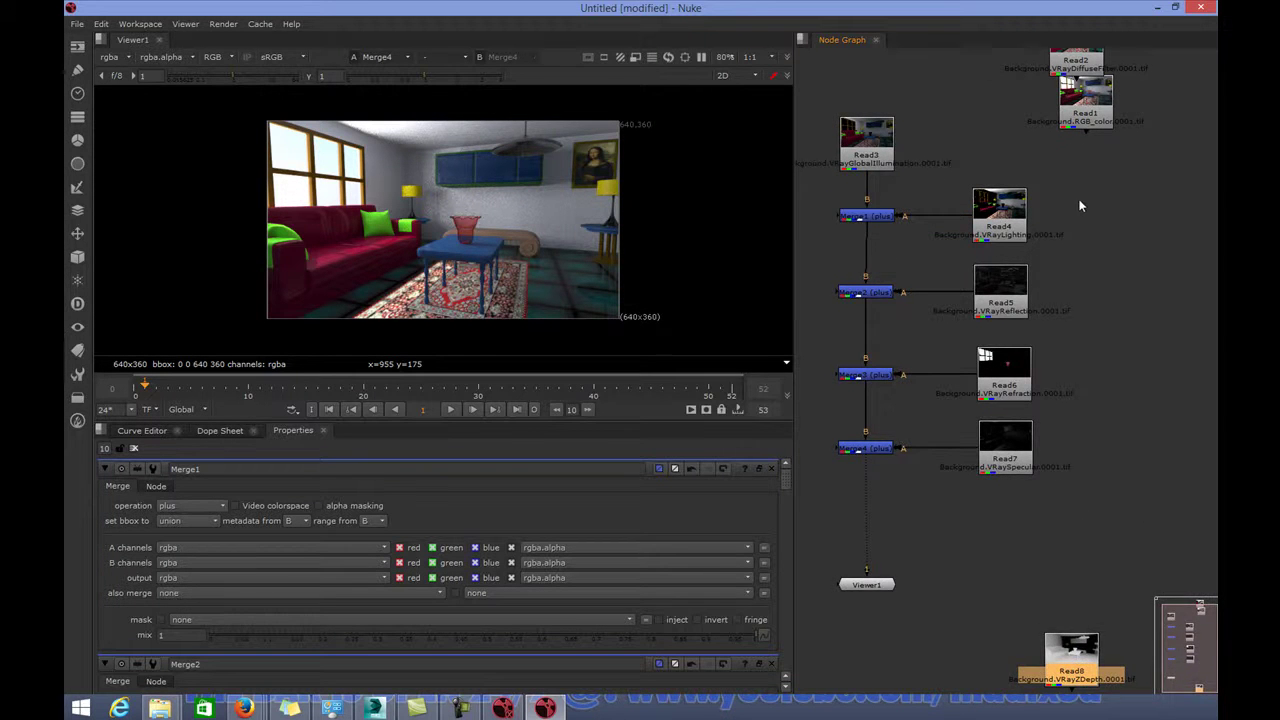
{"action": "middle_click_drag", "start_coordinate": [1080, 206], "coordinate": [1054, 237]}
{"action": "left_click_drag", "start_coordinate": [1047, 88], "coordinate": [932, 75]}
{"action": "left_click_drag", "start_coordinate": [1056, 122], "coordinate": [999, 72]}
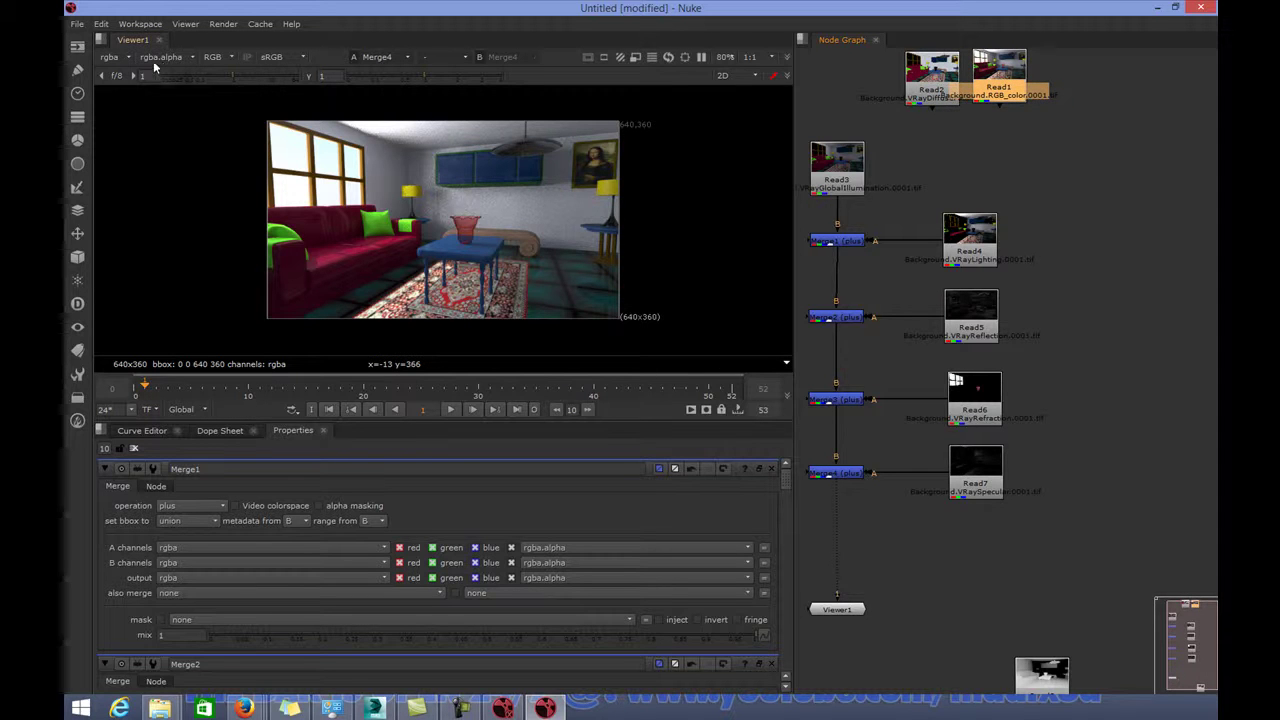
Read in all the Character image sequences, from Character.Alpha through Character.VRayZDepth, from the Rendering folder
{"action": "left_click", "coordinate": [77, 45]}
{"action": "key", "text": "r"}
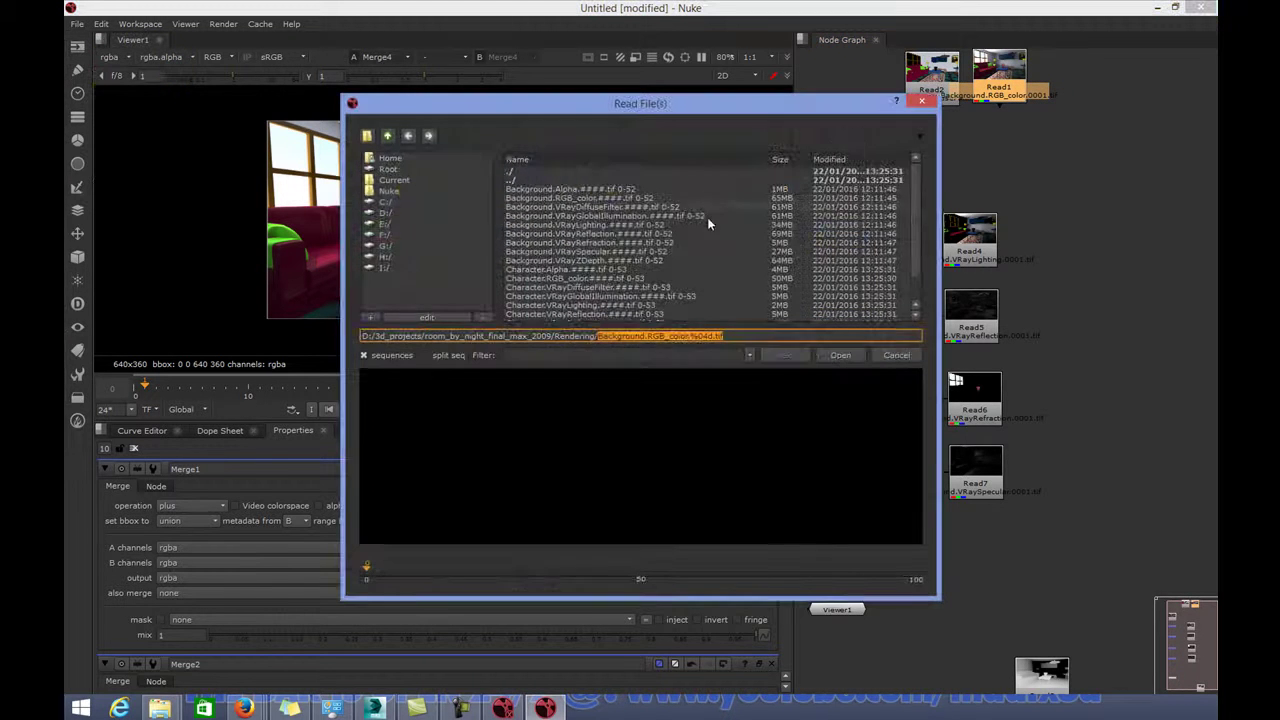
{"action": "left_click", "coordinate": [561, 271]}
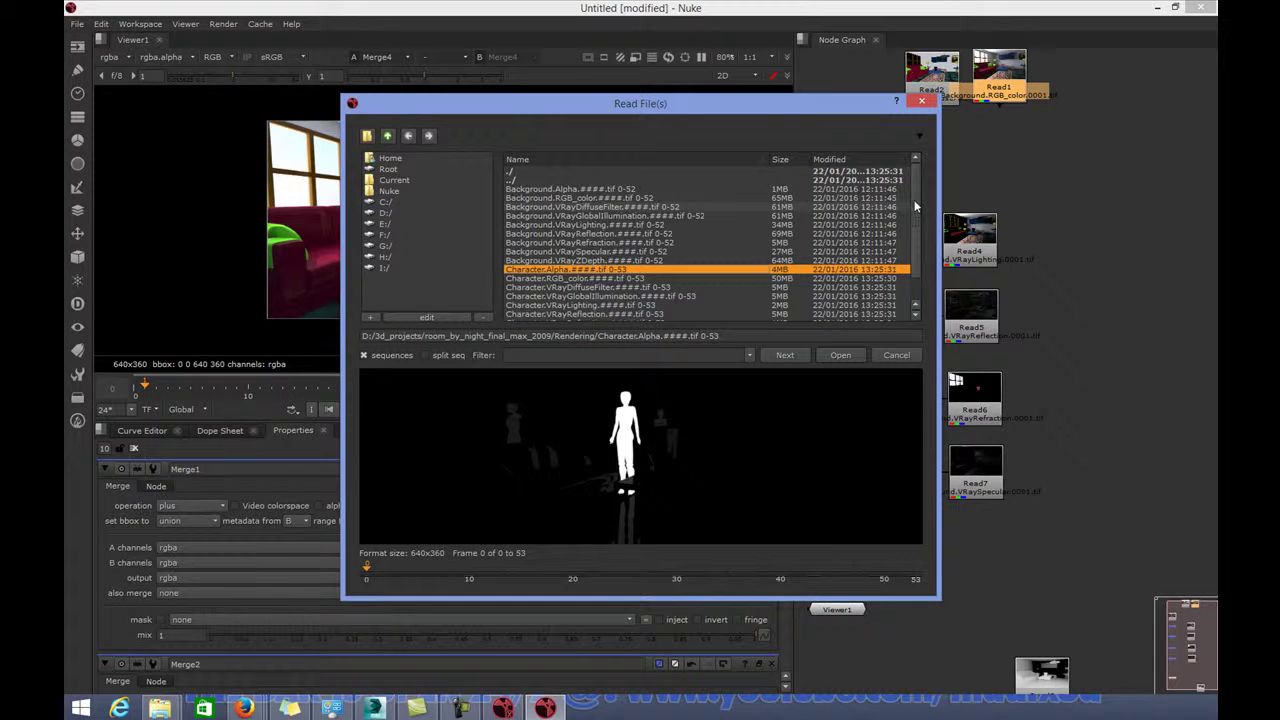
{"action": "scroll", "coordinate": [915, 206], "scroll_direction": "down", "scroll_amount": 1}
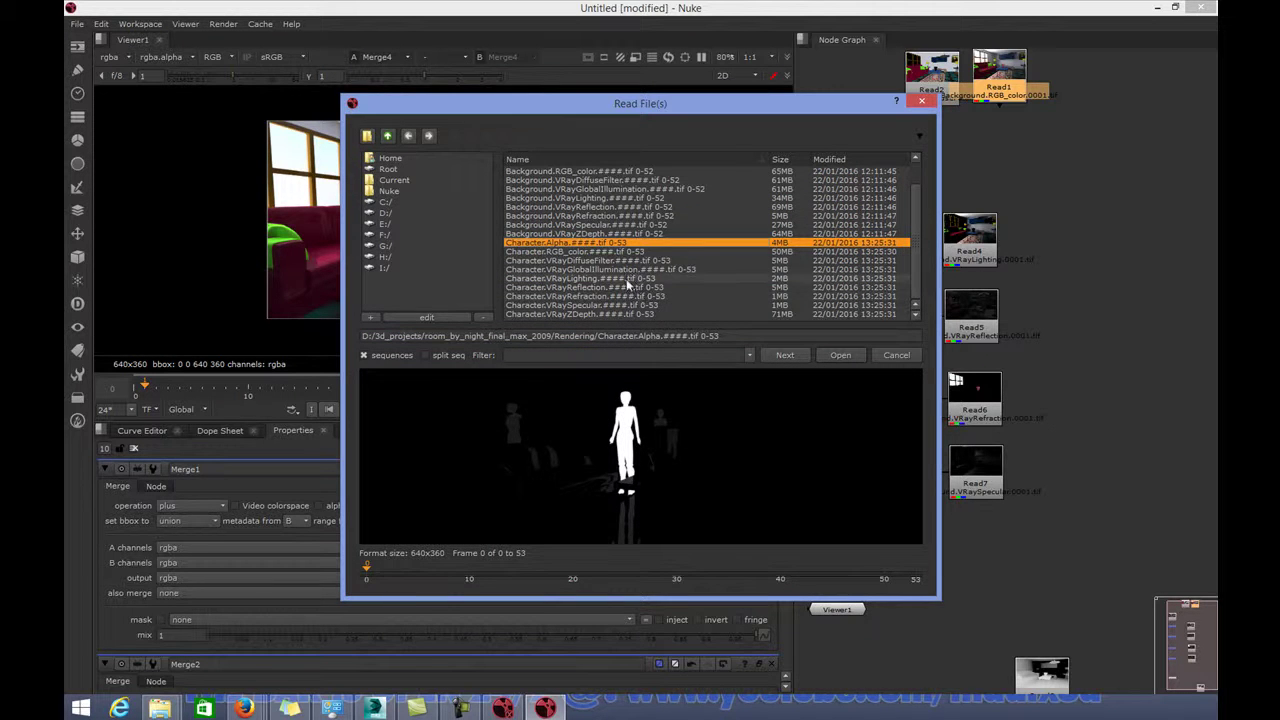
{"action": "left_click", "coordinate": [614, 313], "text": "shift"}
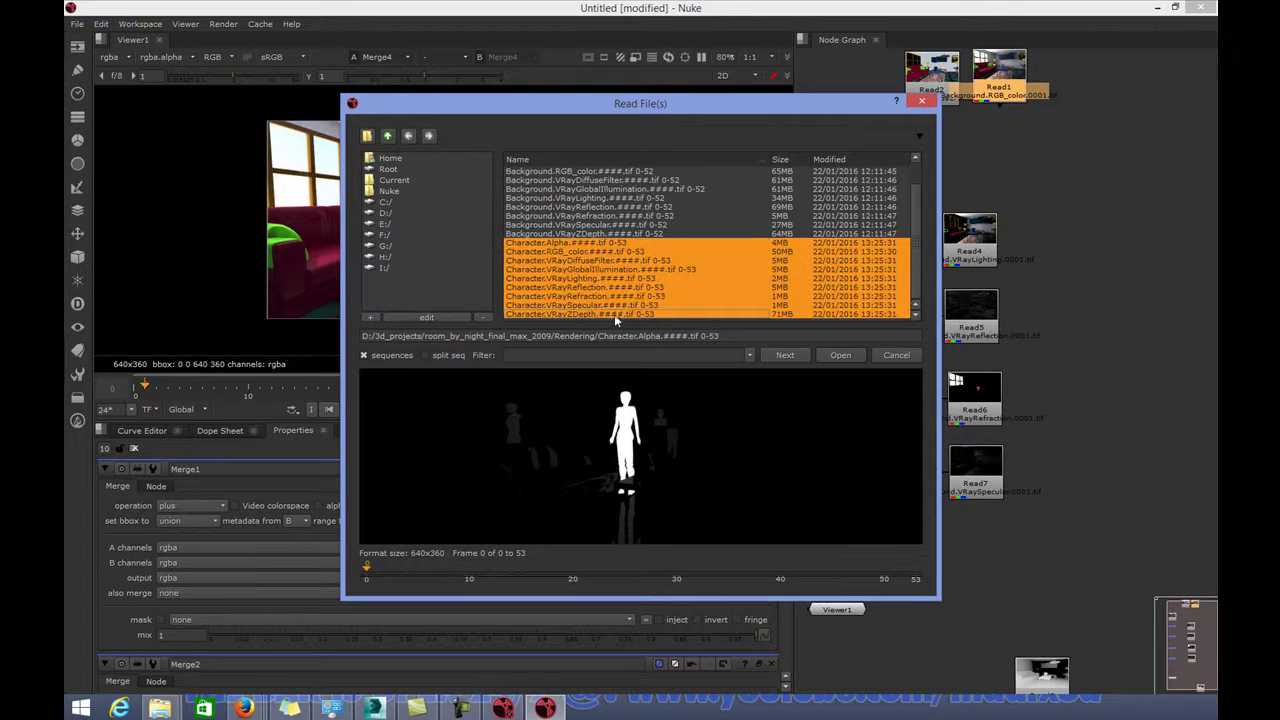
{"action": "left_click", "coordinate": [839, 355]}
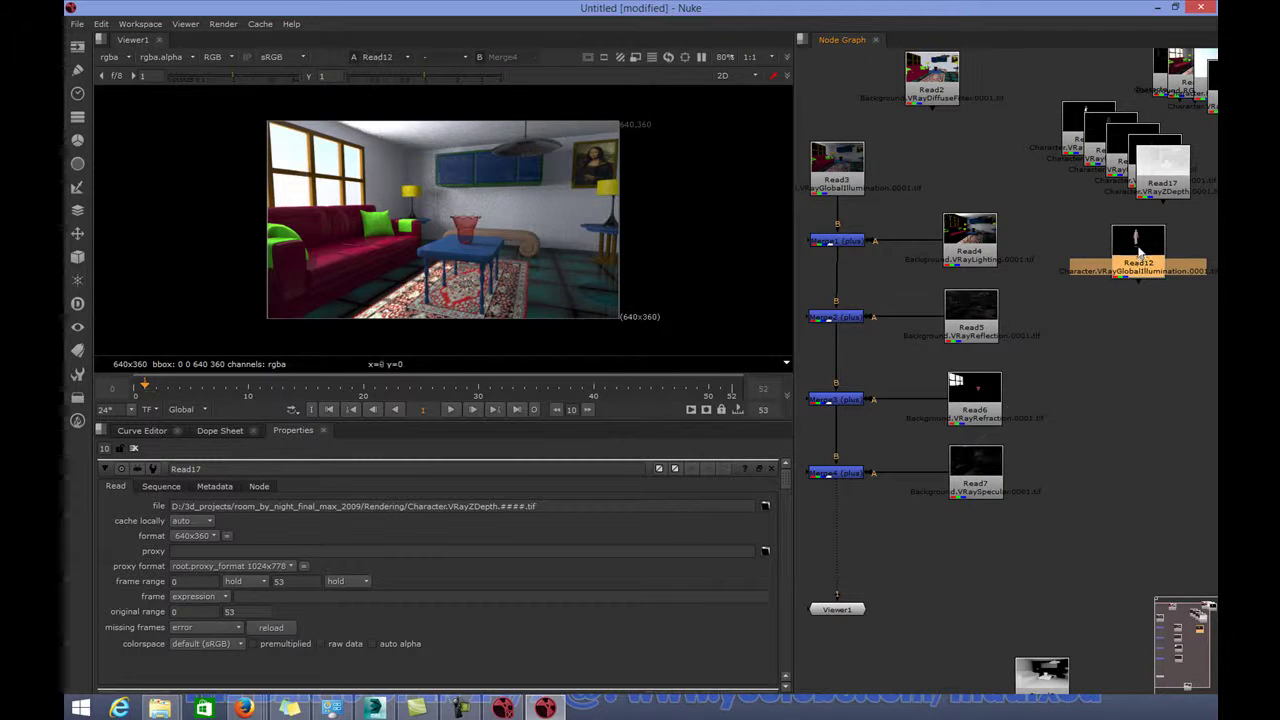
Connect the viewer to the character's global illumination pass and route the connection through a dot directly below that Read node
{"action": "key", "text": "1"}
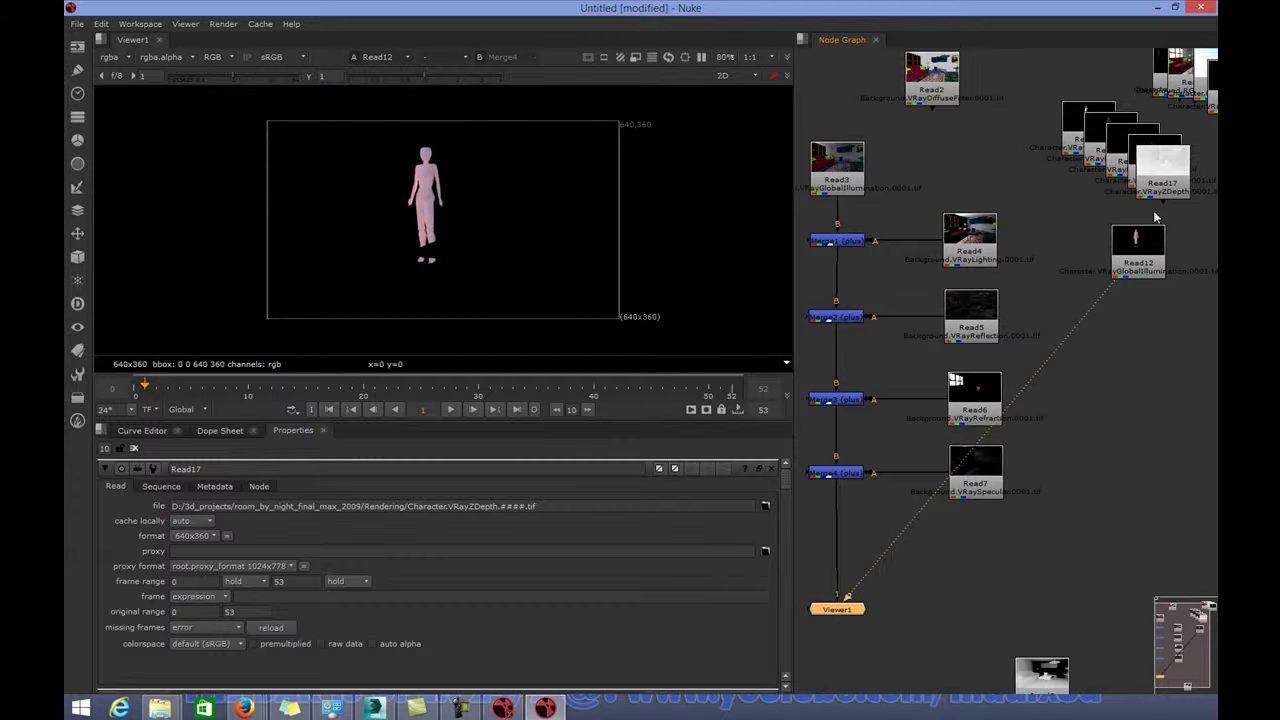
{"action": "left_click_drag", "start_coordinate": [1136, 238], "coordinate": [1134, 248]}
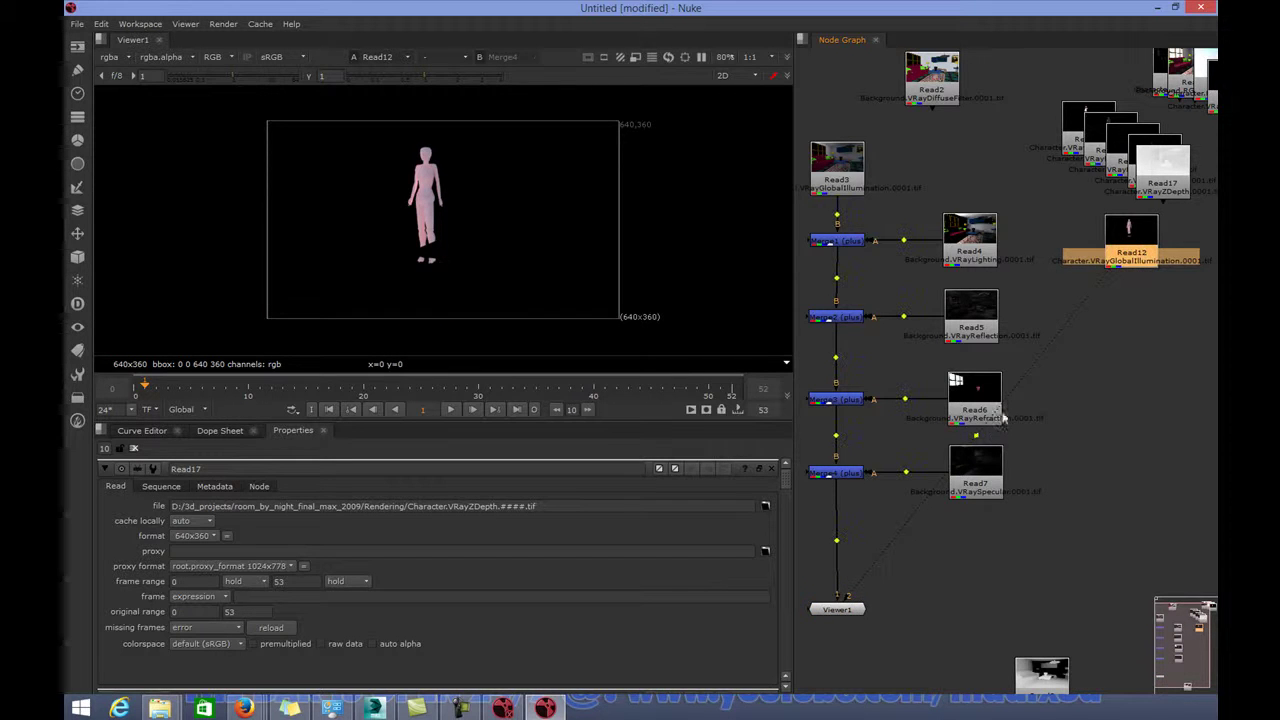
{"action": "left_click_drag", "start_coordinate": [976, 440], "coordinate": [1132, 610], "text": "ctrl"}
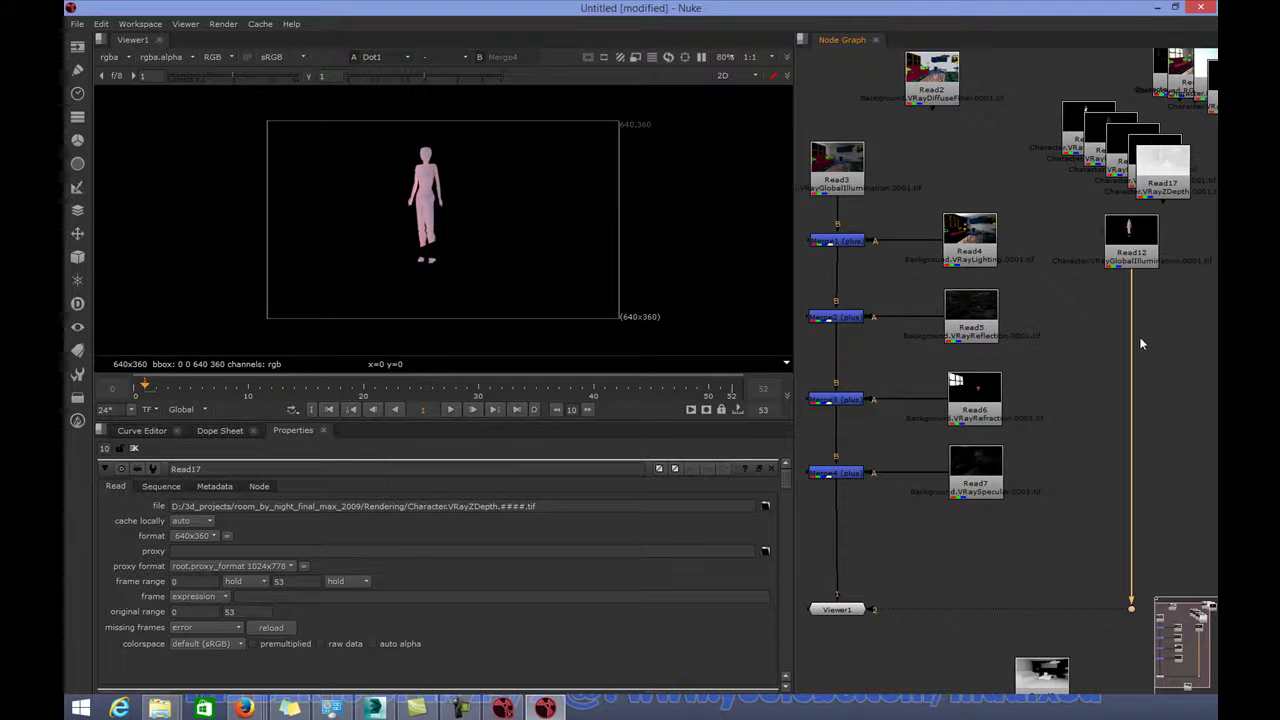
Move the character's ZDepth and specular Read nodes aside, and stack its lighting and reflection nodes beside the global illumination stream
{"action": "scroll", "coordinate": [1149, 332], "scroll_direction": "down", "scroll_amount": 3}
{"action": "middle_click_drag", "start_coordinate": [1145, 345], "coordinate": [1077, 271]}
{"action": "scroll", "coordinate": [1077, 234], "scroll_direction": "down", "scroll_amount": 1}
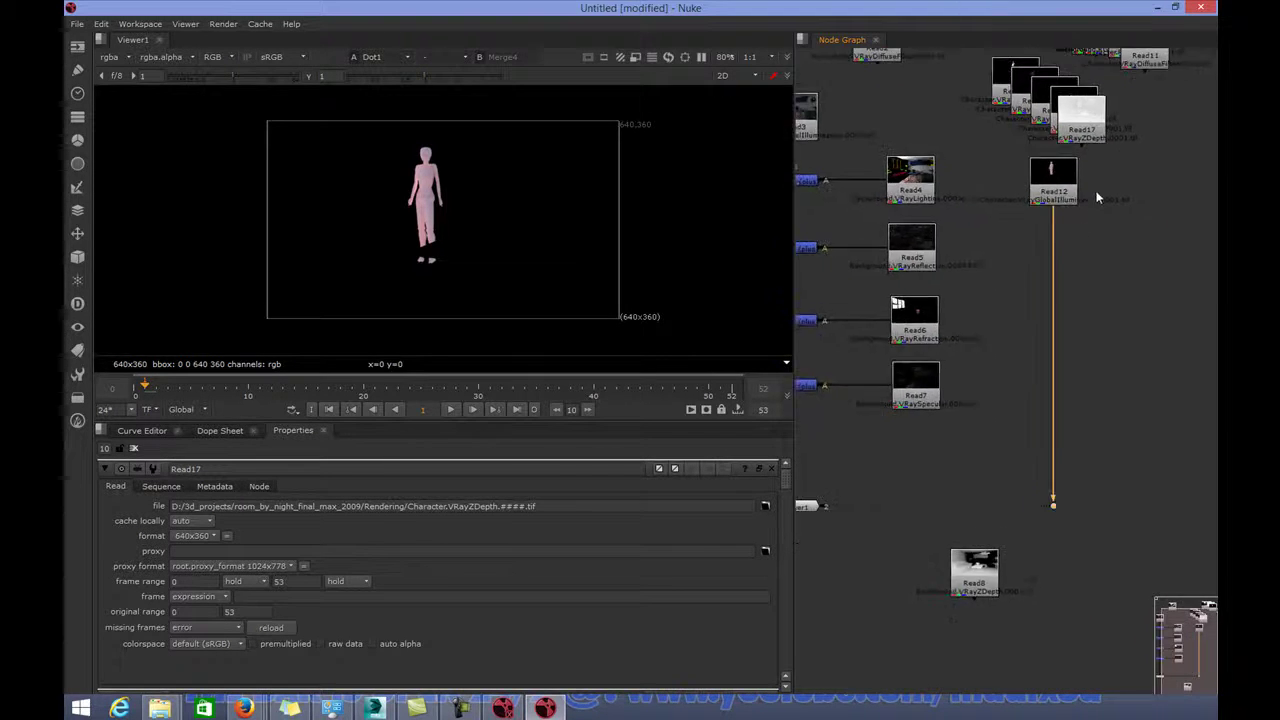
{"action": "left_click_drag", "start_coordinate": [1080, 110], "coordinate": [1191, 99]}
{"action": "left_click_drag", "start_coordinate": [1093, 107], "coordinate": [1190, 170]}
{"action": "left_click_drag", "start_coordinate": [1060, 106], "coordinate": [1093, 109]}
{"action": "left_click_drag", "start_coordinate": [1015, 85], "coordinate": [1142, 252]}
{"action": "left_click", "coordinate": [1083, 120]}
{"action": "left_click_drag", "start_coordinate": [1083, 128], "coordinate": [1137, 340]}
Delete the character's refraction Read node and place its specular node below the reflection node
{"action": "left_click_drag", "start_coordinate": [1138, 115], "coordinate": [955, 110]}
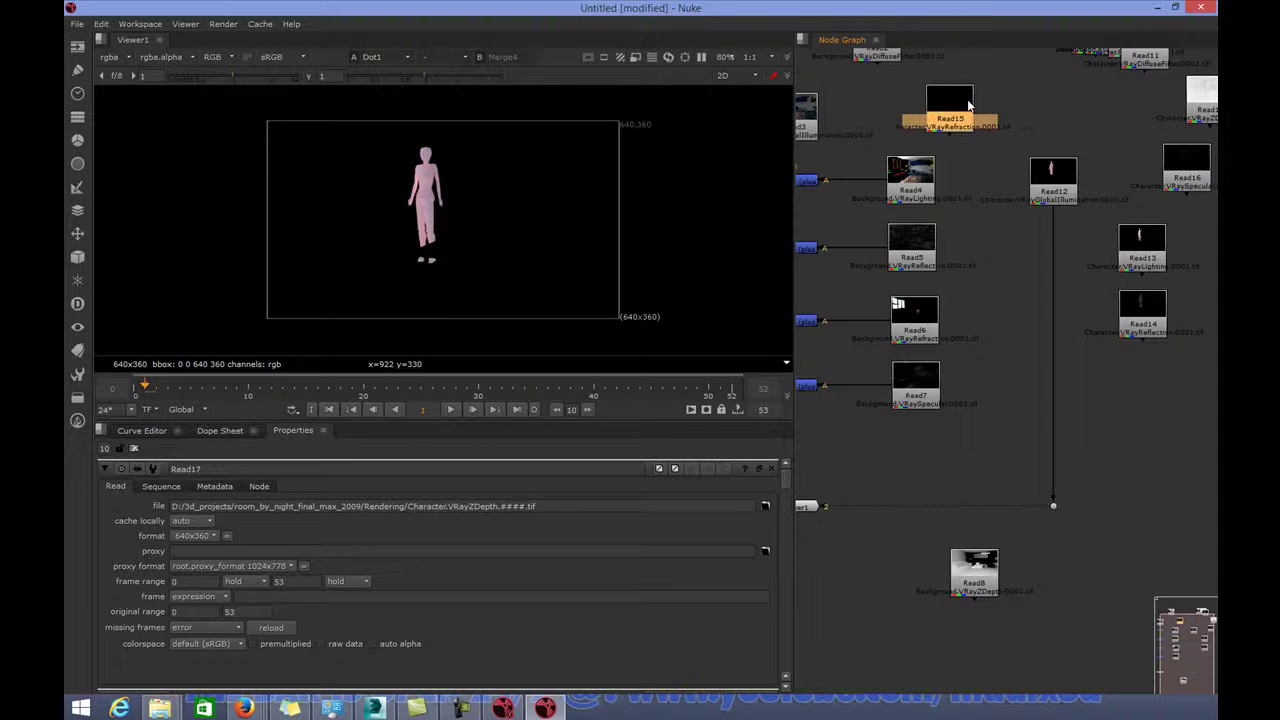
{"action": "key", "text": "Delete"}
{"action": "left_click_drag", "start_coordinate": [1187, 165], "coordinate": [1144, 392]}
Merge the character's lighting, reflection and specular passes in turn onto its global illumination stream, above the dot
{"action": "left_click", "coordinate": [1137, 252]}
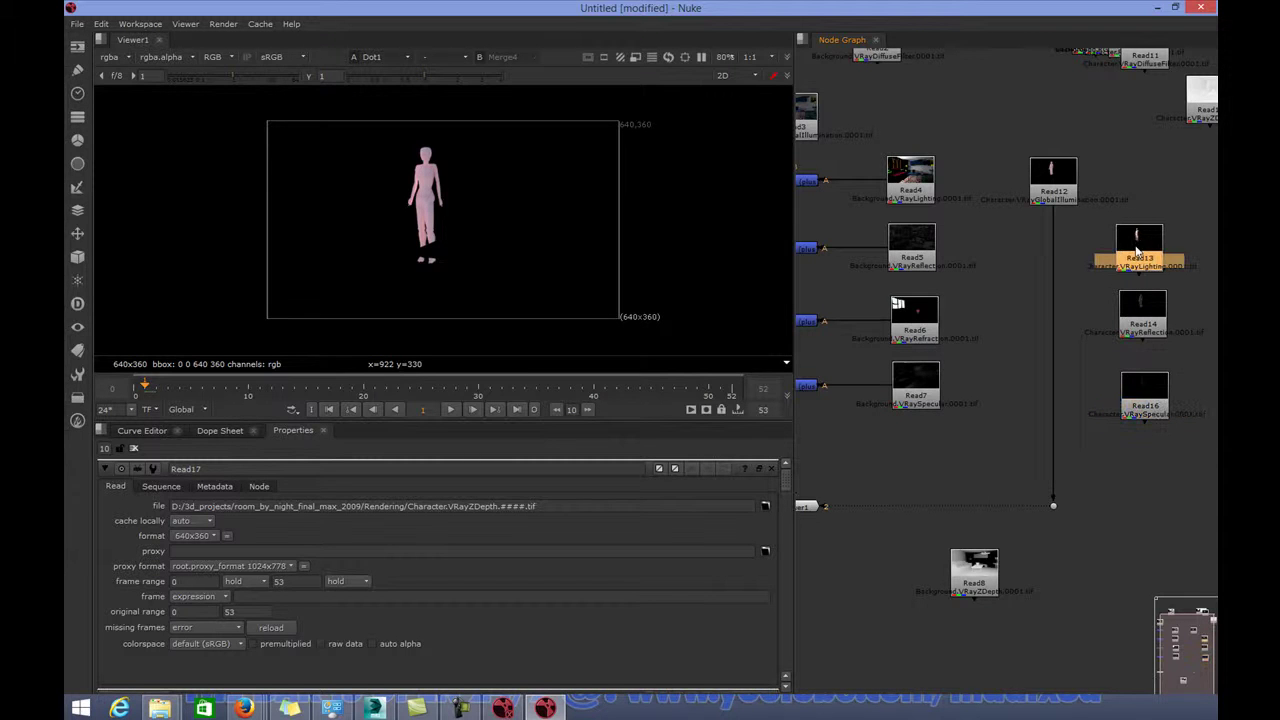
{"action": "key", "text": "m"}
{"action": "left_click_drag", "start_coordinate": [1158, 272], "coordinate": [1055, 262]}
{"action": "double_click", "coordinate": [1140, 318]}
{"action": "key", "text": "m"}
{"action": "left_click_drag", "start_coordinate": [1127, 340], "coordinate": [1045, 328]}
{"action": "left_click", "coordinate": [1150, 388]}
{"action": "key", "text": "m"}
{"action": "left_click_drag", "start_coordinate": [1150, 416], "coordinate": [1033, 404]}
{"action": "left_click_drag", "start_coordinate": [1140, 308], "coordinate": [1136, 320]}
Set the operation of the three merges in the character stream to plus
{"action": "left_click", "coordinate": [1065, 330]}
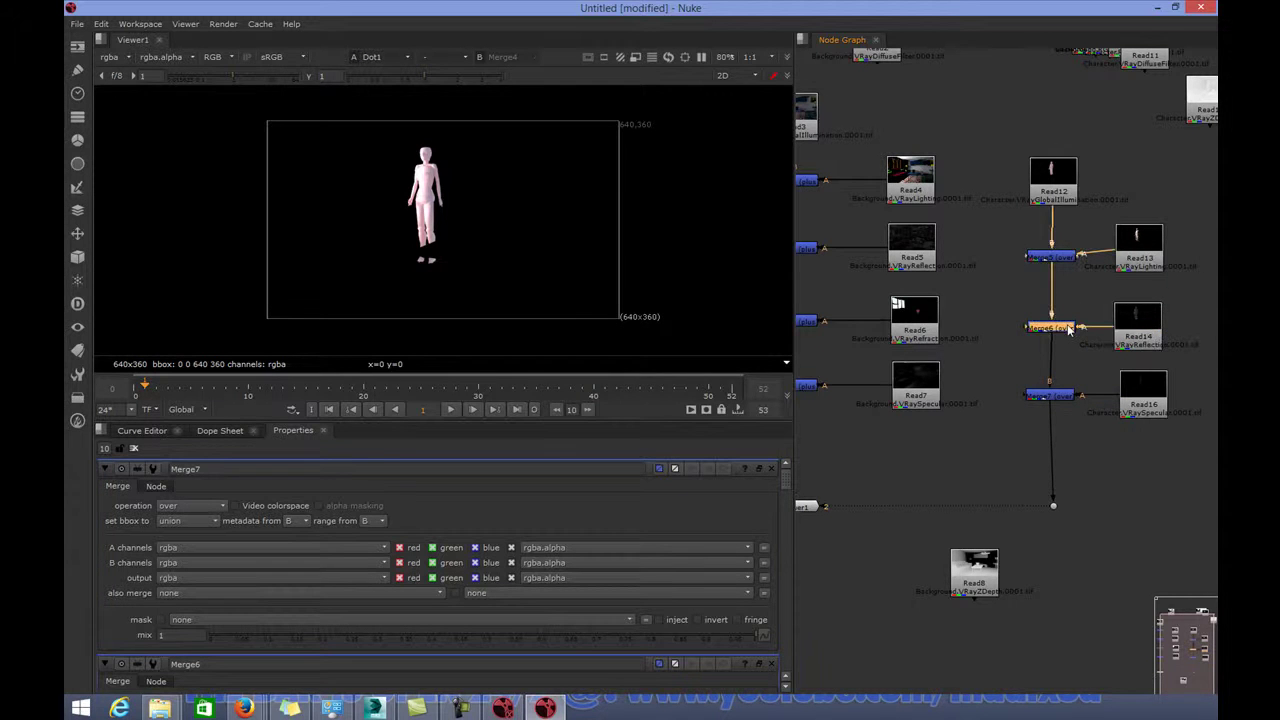
{"action": "left_click", "coordinate": [1057, 259]}
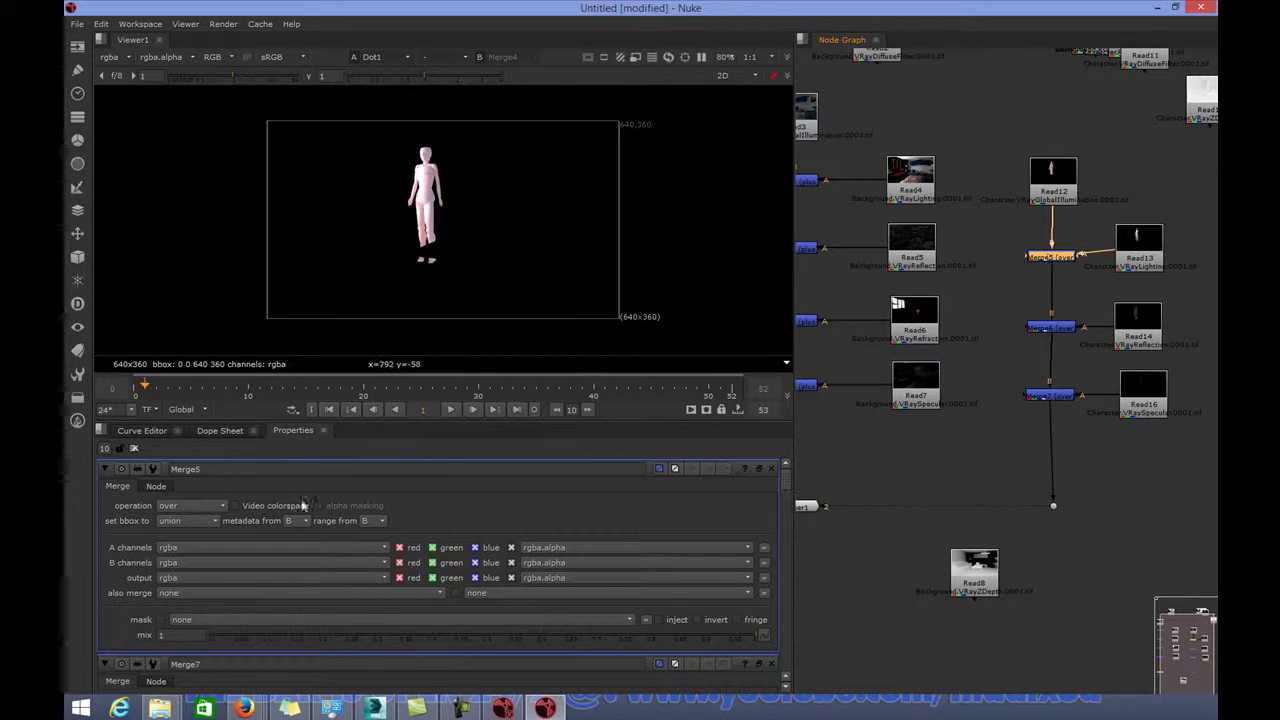
{"action": "left_click", "coordinate": [190, 505]}
{"action": "left_click", "coordinate": [190, 533]}
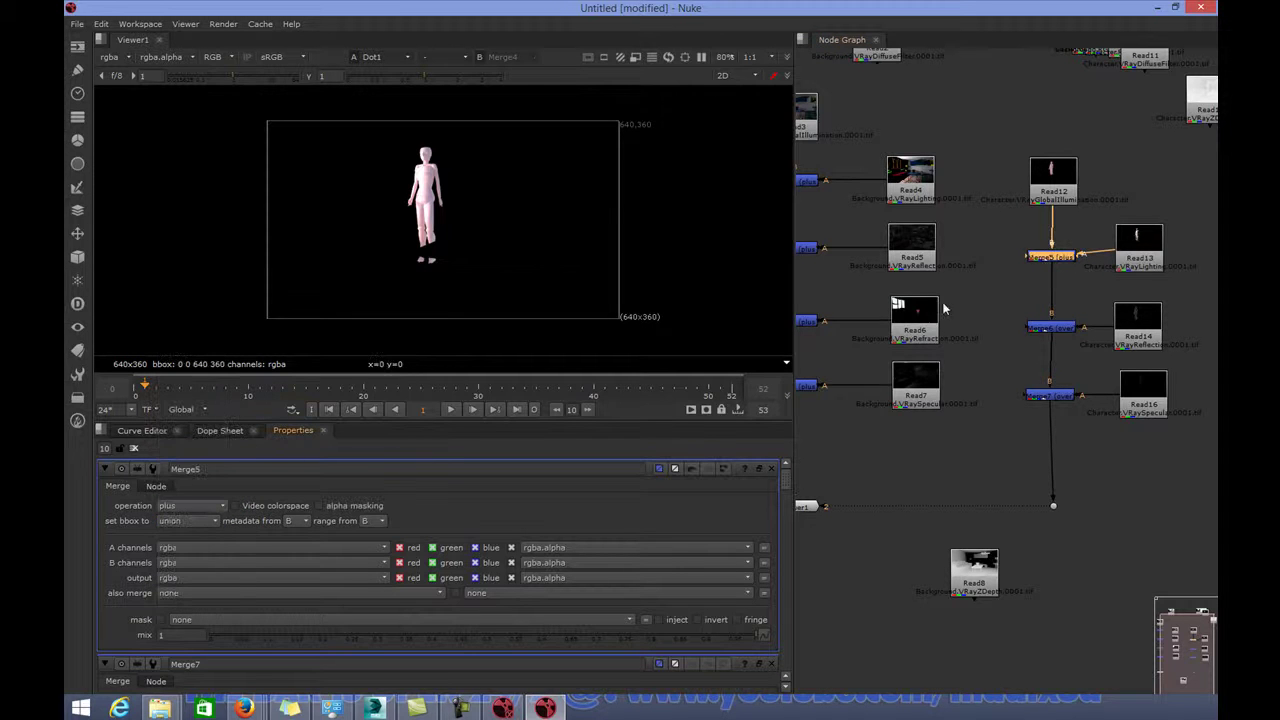
{"action": "left_click", "coordinate": [1041, 330]}
{"action": "left_click", "coordinate": [193, 508]}
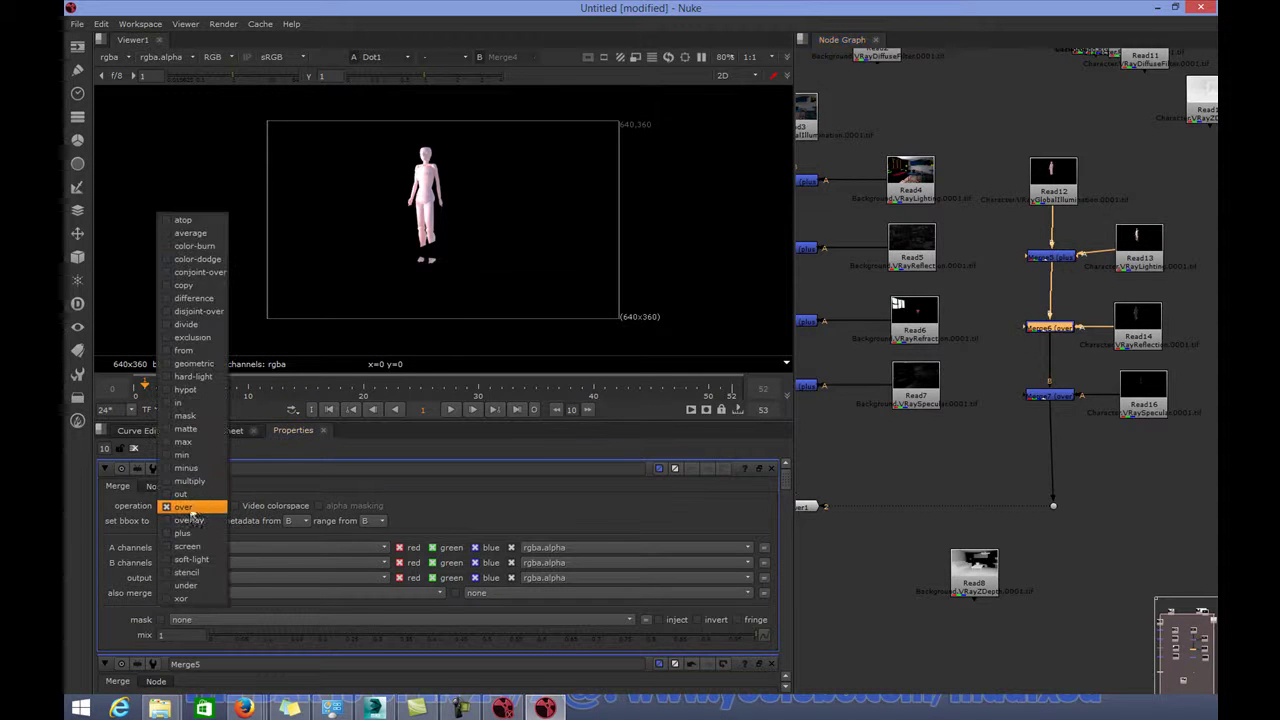
{"action": "left_click", "coordinate": [190, 532]}
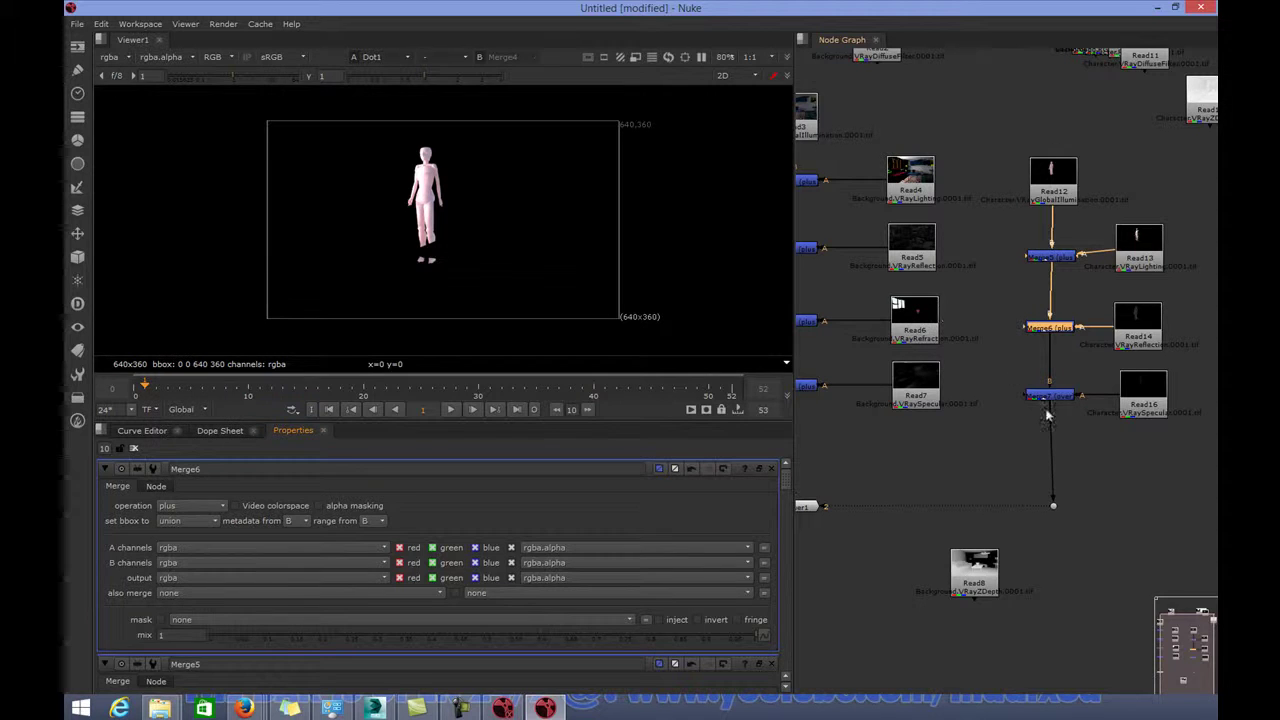
{"action": "left_click", "coordinate": [190, 506]}
{"action": "left_click", "coordinate": [211, 543]}
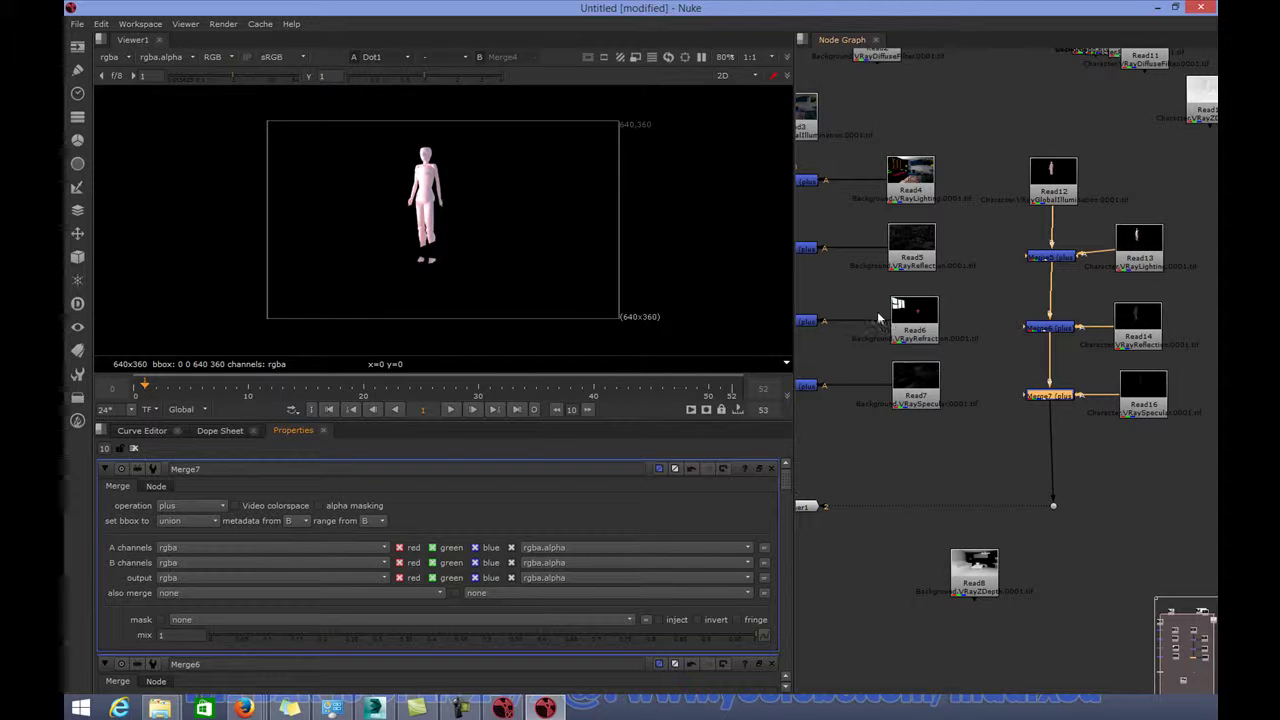
Move the Character.Alpha Read node beside the background ZDepth node below the viewer, and show the alpha pass in the viewer
{"action": "scroll", "coordinate": [937, 346], "scroll_direction": "down", "scroll_amount": 2}
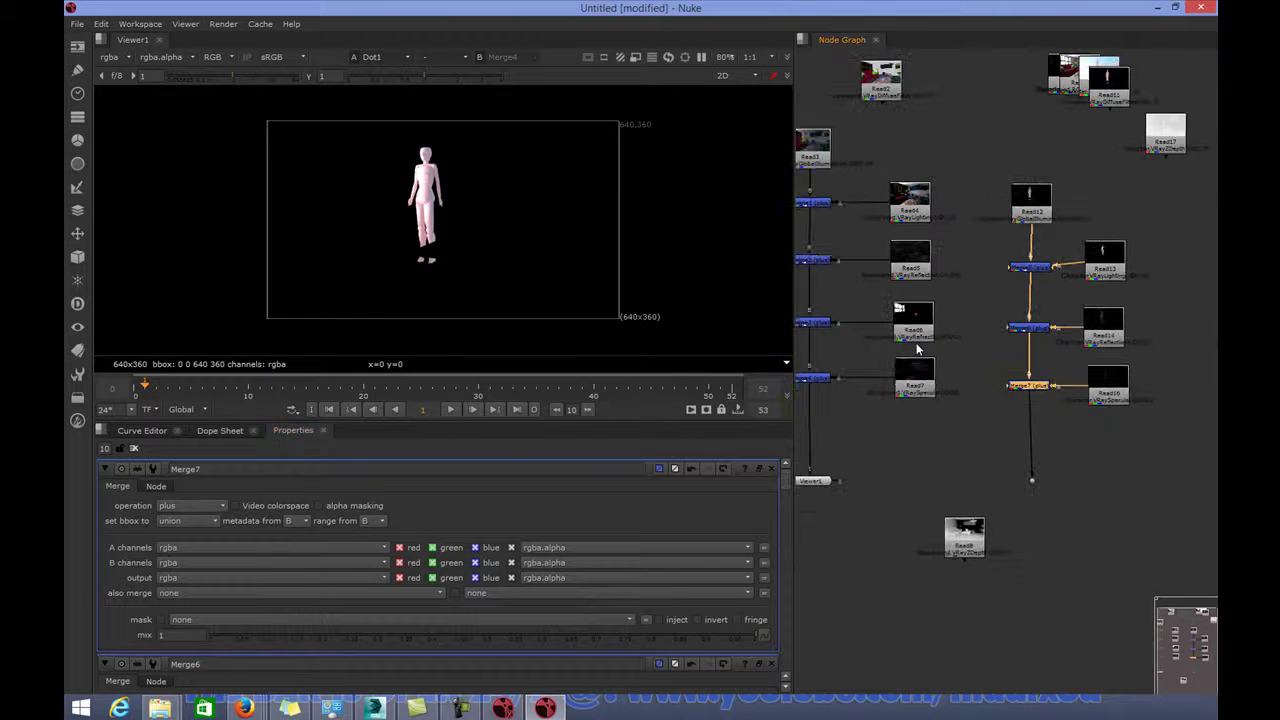
{"action": "middle_click_drag", "start_coordinate": [968, 351], "coordinate": [990, 355]}
{"action": "scroll", "coordinate": [990, 350], "scroll_direction": "up", "scroll_amount": 3}
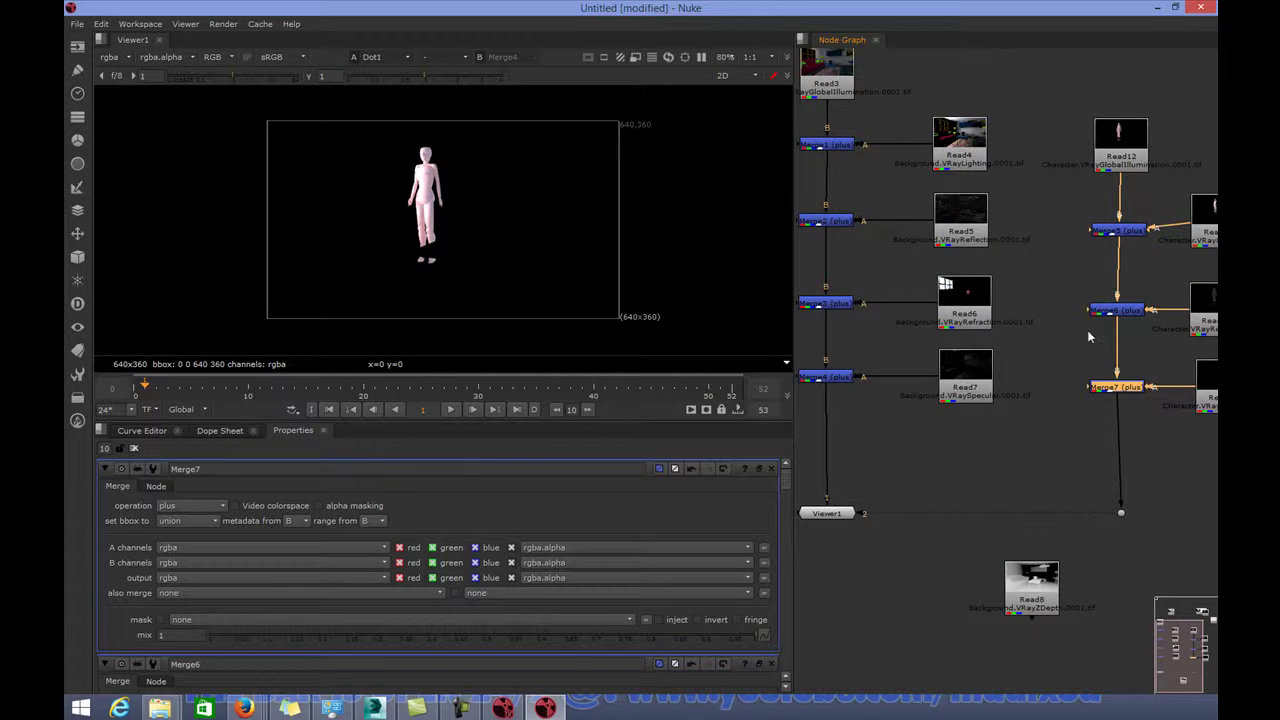
{"action": "scroll", "coordinate": [1087, 330], "scroll_direction": "down", "scroll_amount": 3}
{"action": "left_click", "coordinate": [1080, 84]}
{"action": "left_click_drag", "start_coordinate": [1080, 84], "coordinate": [986, 540]}
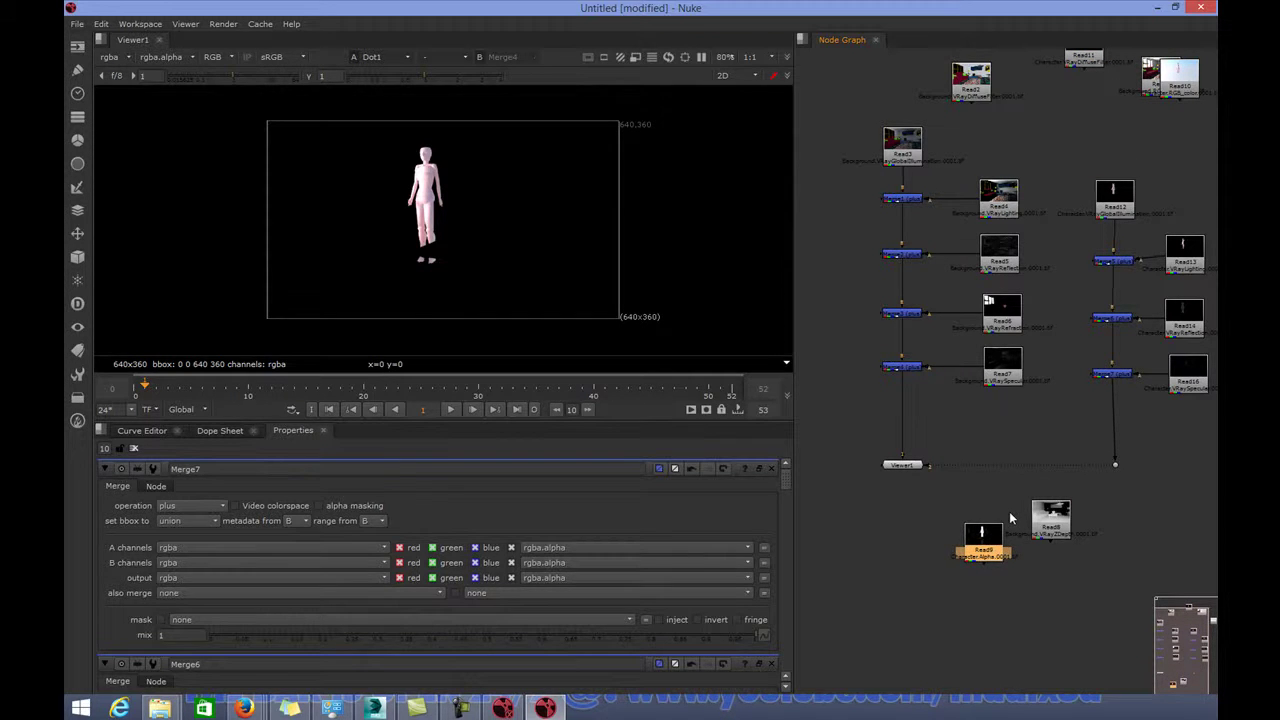
{"action": "key", "text": "1"}
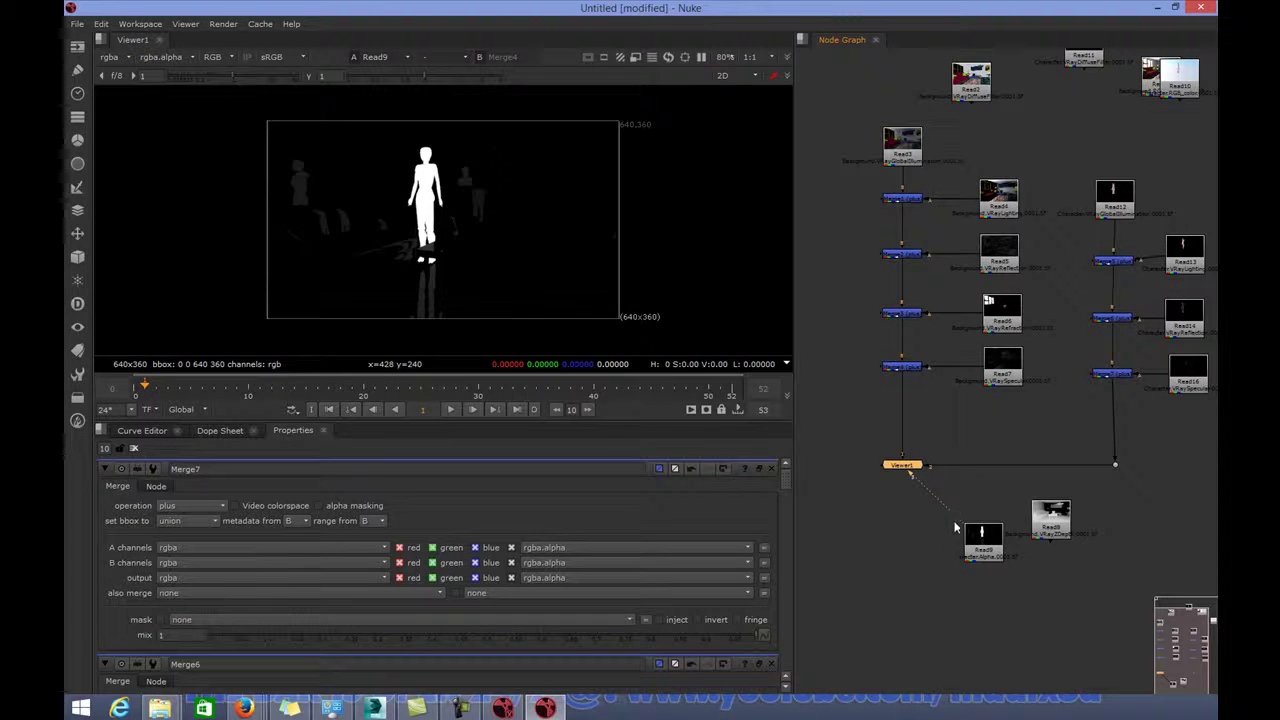
{"action": "left_click", "coordinate": [1168, 250]}
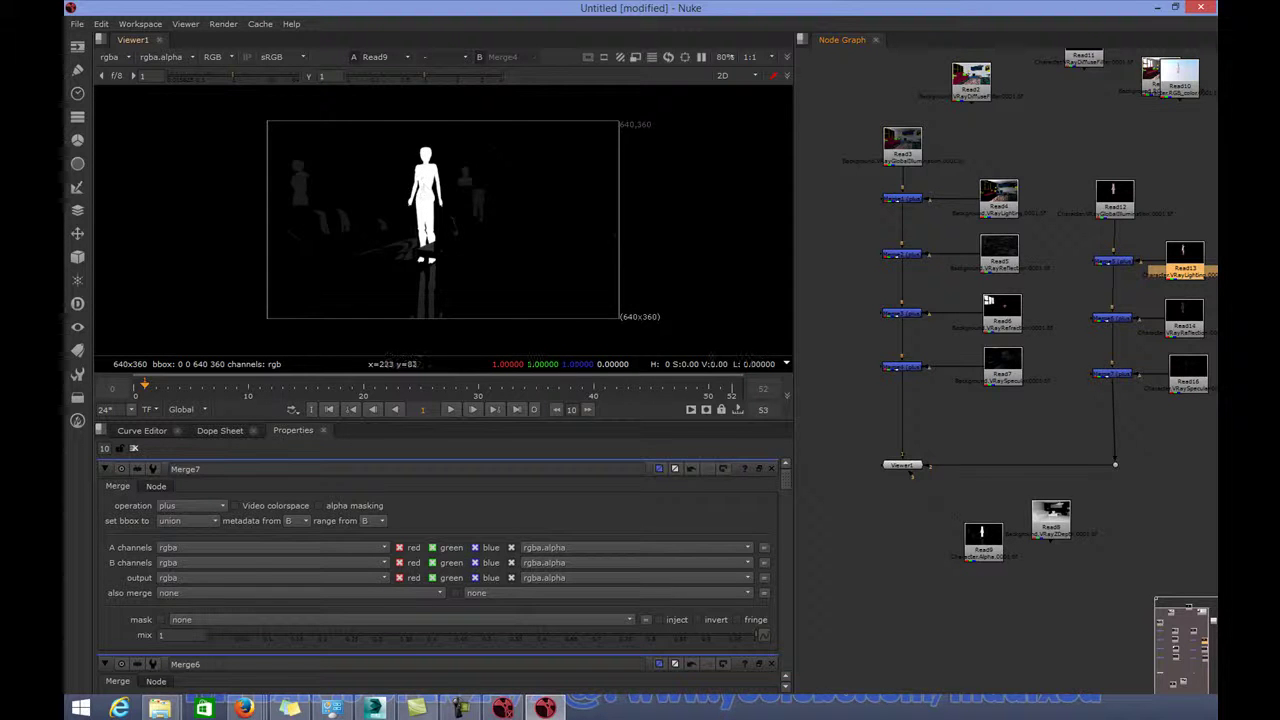
Switch to 3ds Max, clear the floating windows off the camera view and scrub the animation to frame 25
{"action": "left_click", "coordinate": [374, 708]}
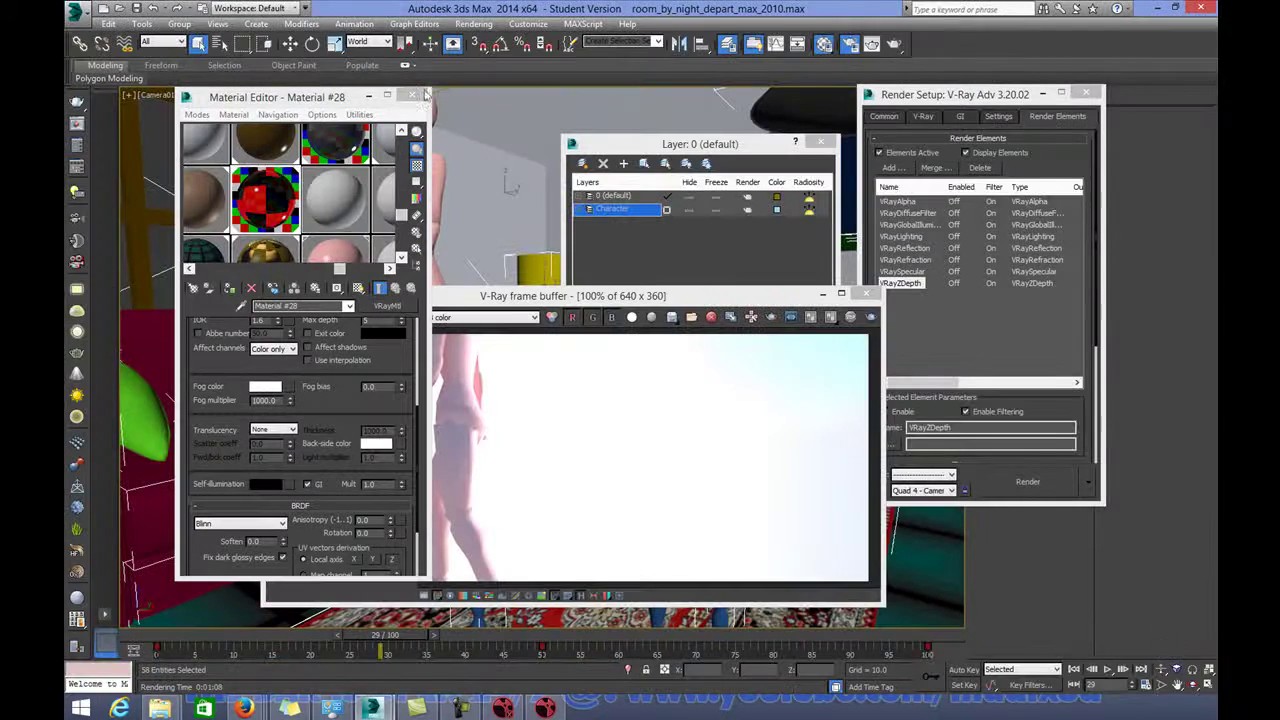
{"action": "left_click", "coordinate": [369, 96]}
{"action": "left_click", "coordinate": [823, 294]}
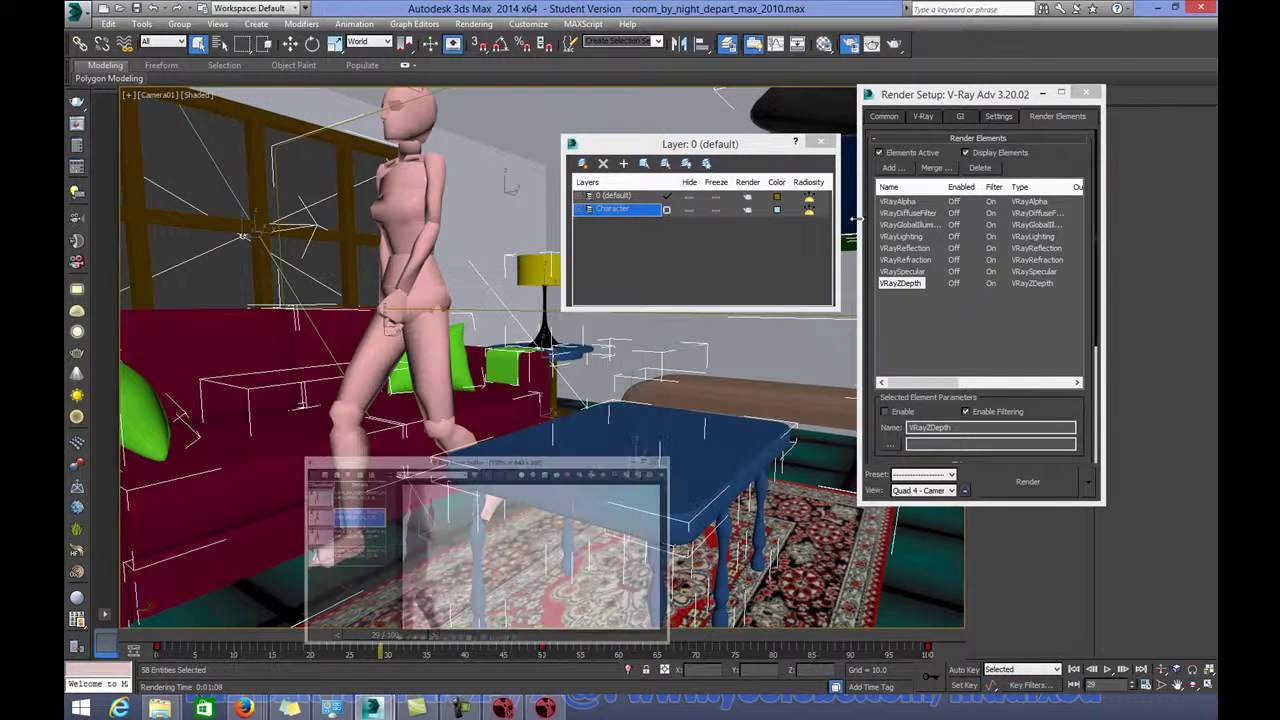
{"action": "left_click", "coordinate": [792, 141]}
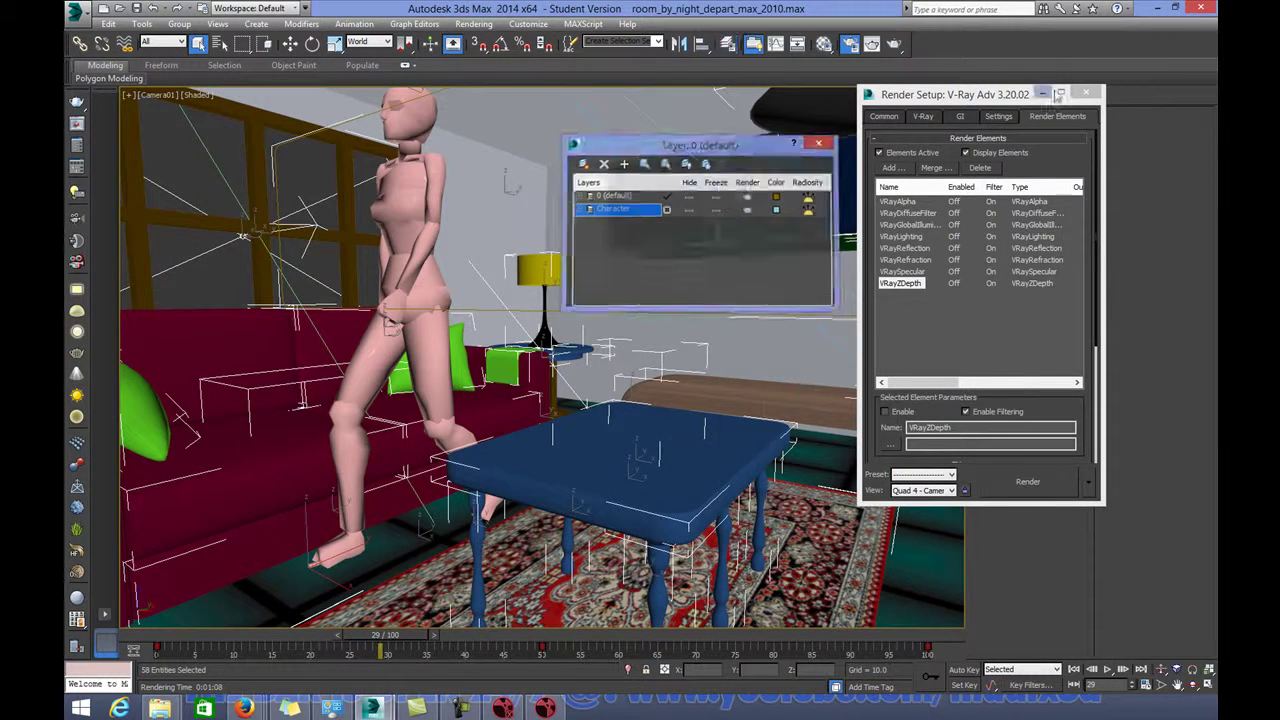
{"action": "left_click", "coordinate": [1042, 94]}
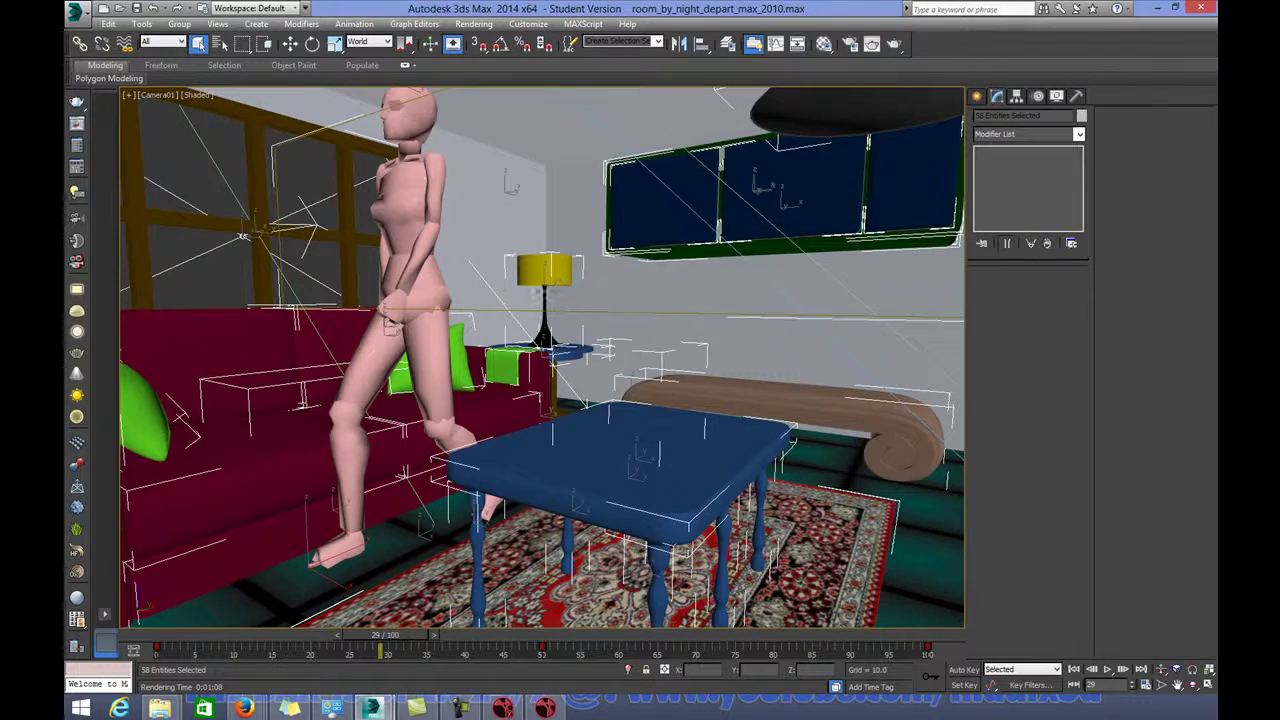
{"action": "left_click_drag", "start_coordinate": [386, 652], "coordinate": [349, 653]}
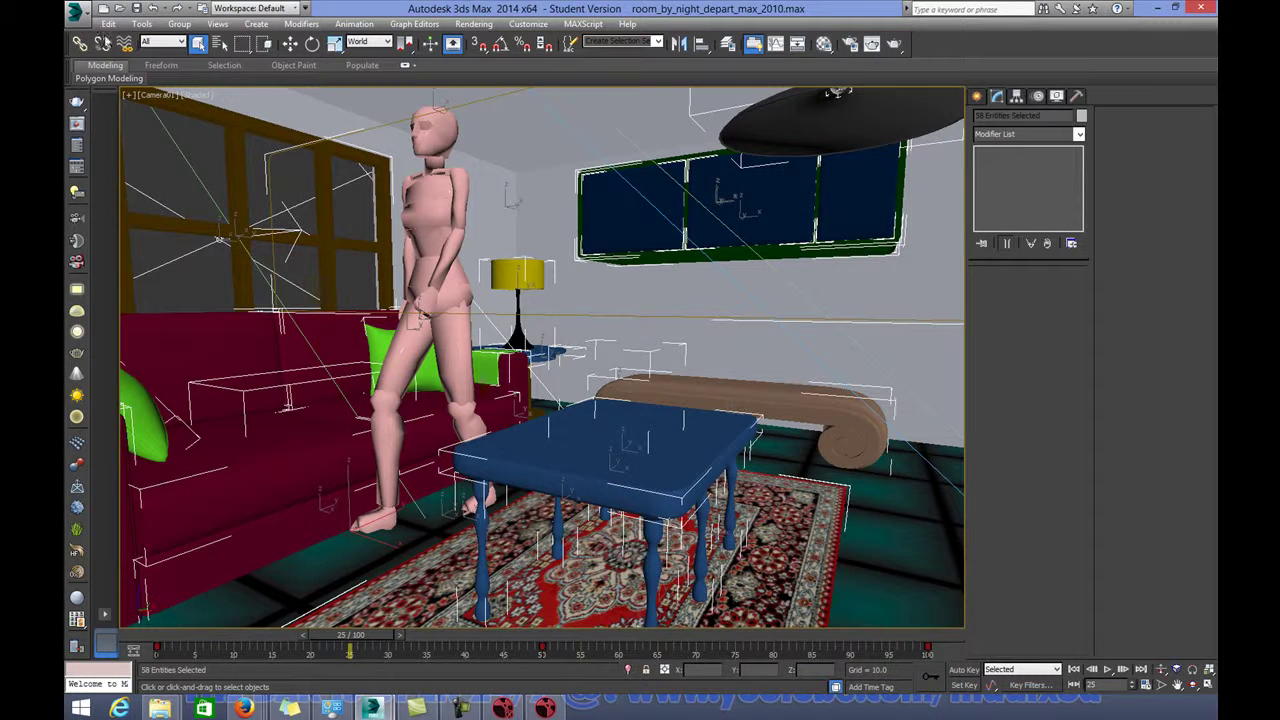
Save the scene as a separate file named room_by_night_depart_max_2010_Character01.max in the room_by_night_final_max_2009 folder
{"action": "left_click", "coordinate": [76, 12]}
{"action": "left_click", "coordinate": [112, 171]}
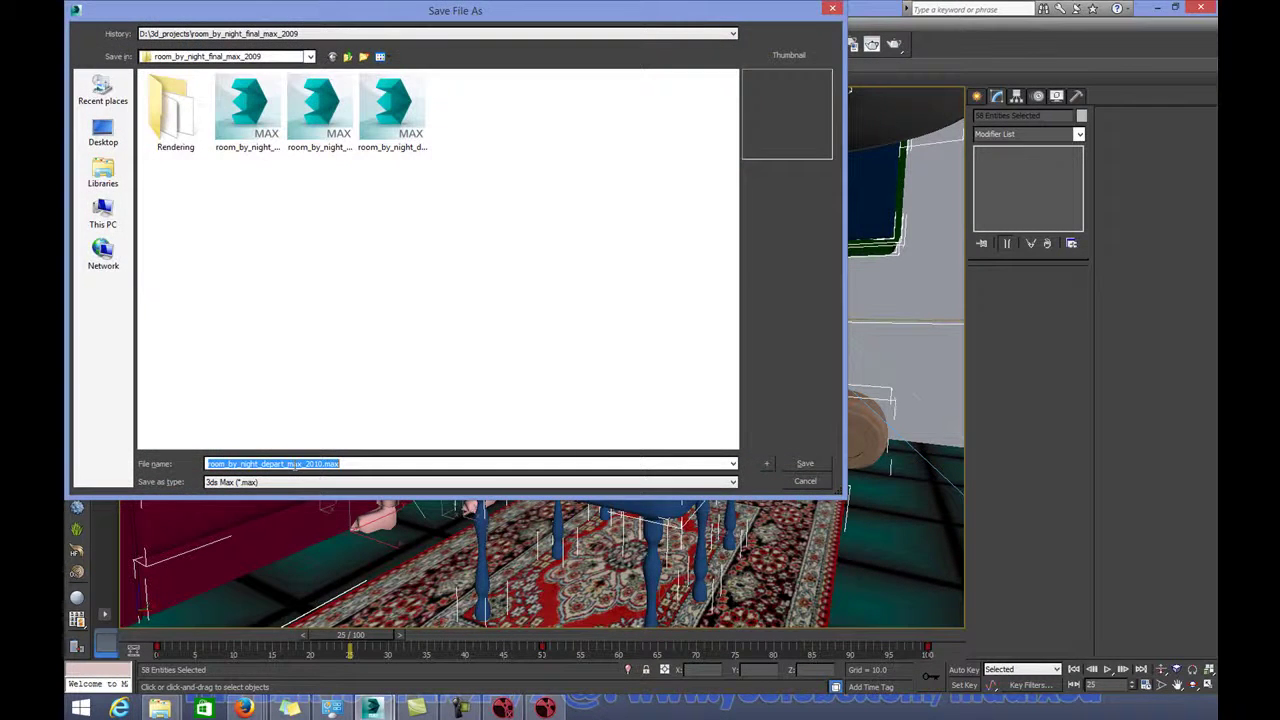
{"action": "left_click", "coordinate": [323, 464]}
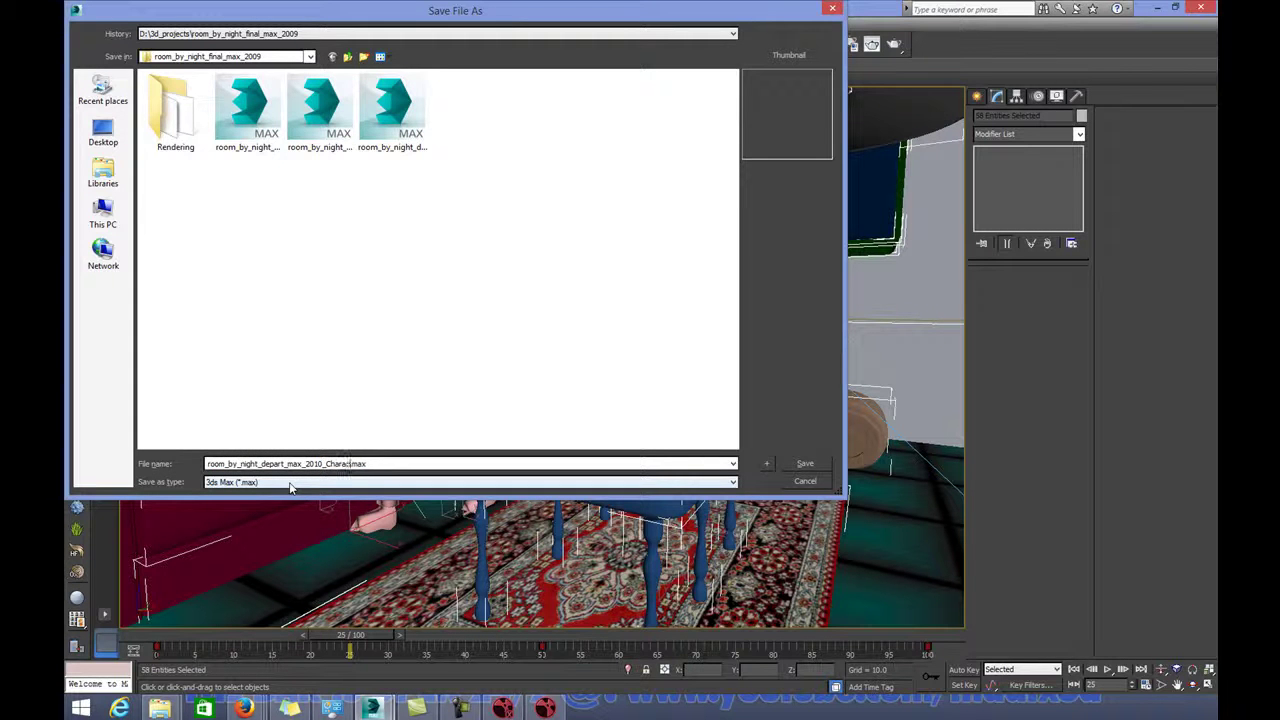
{"action": "type", "text": "_Character01"}
{"action": "key", "text": "ctrl+a"}
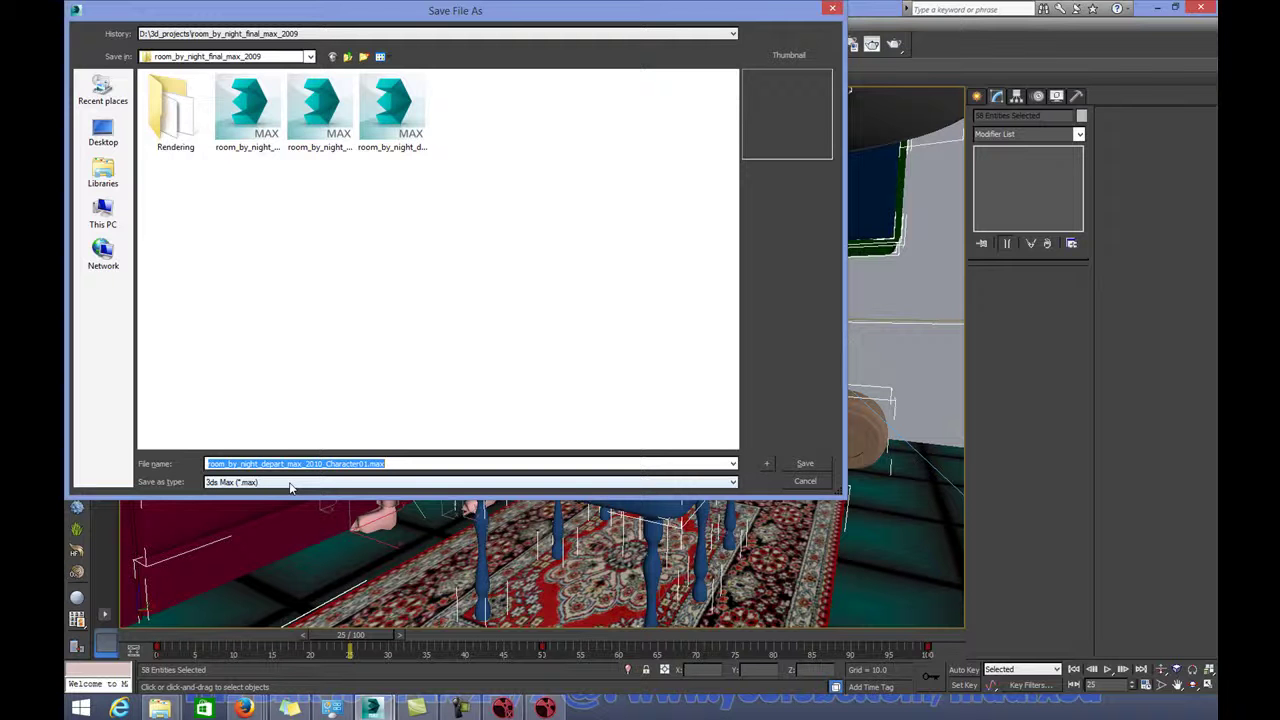
{"action": "left_click", "coordinate": [805, 463]}
{"action": "left_click", "coordinate": [801, 458]}
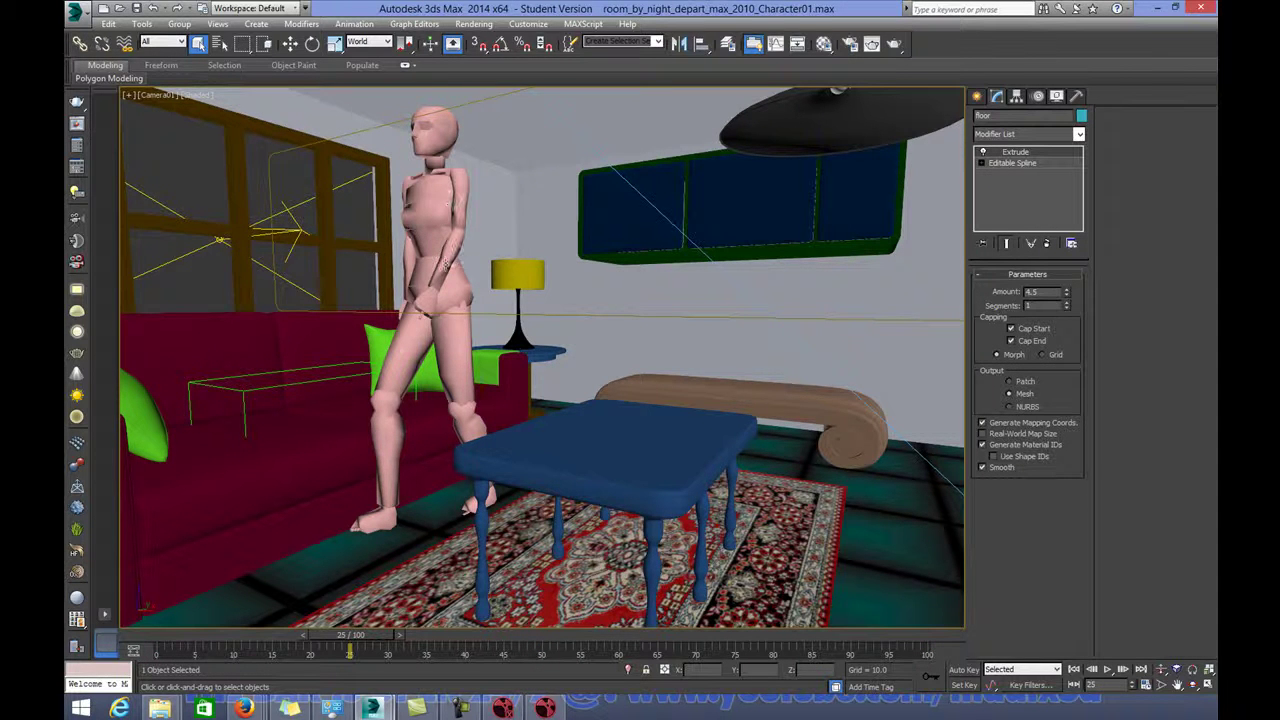
Restrict the selection filter to Lights and delete the light at the room's window
{"action": "left_click", "coordinate": [184, 257]}
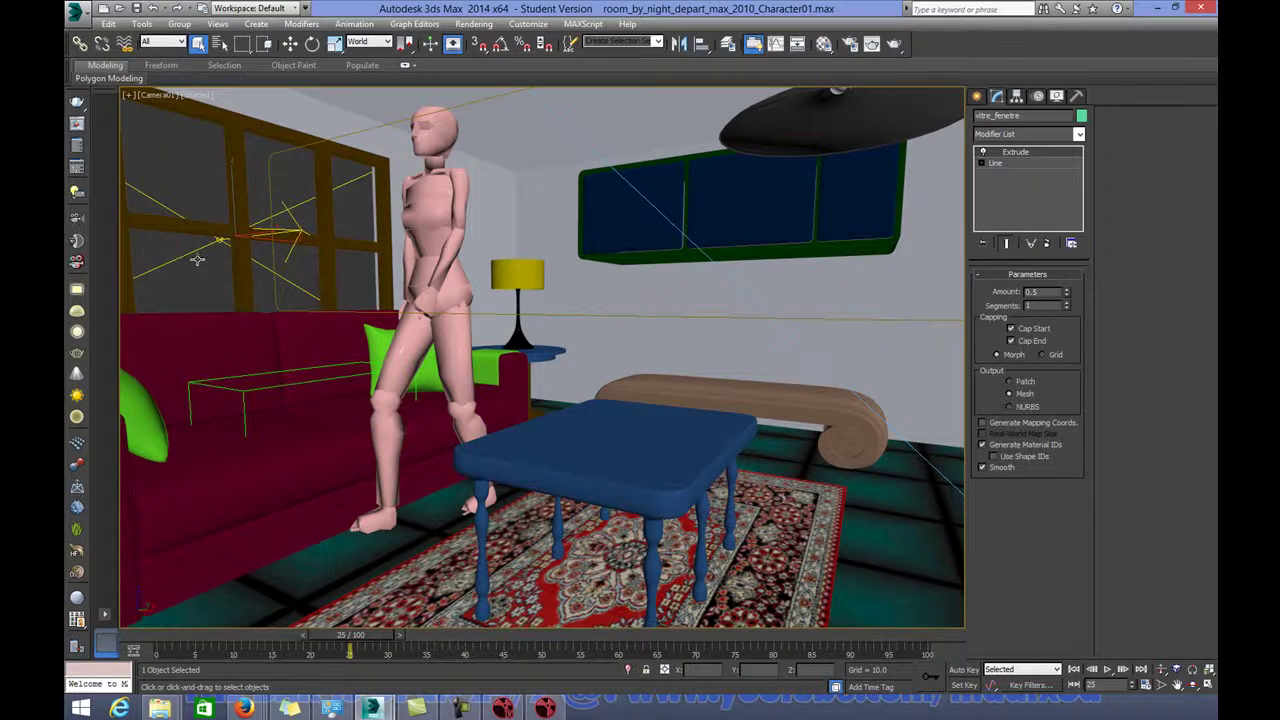
{"action": "left_click", "coordinate": [165, 41]}
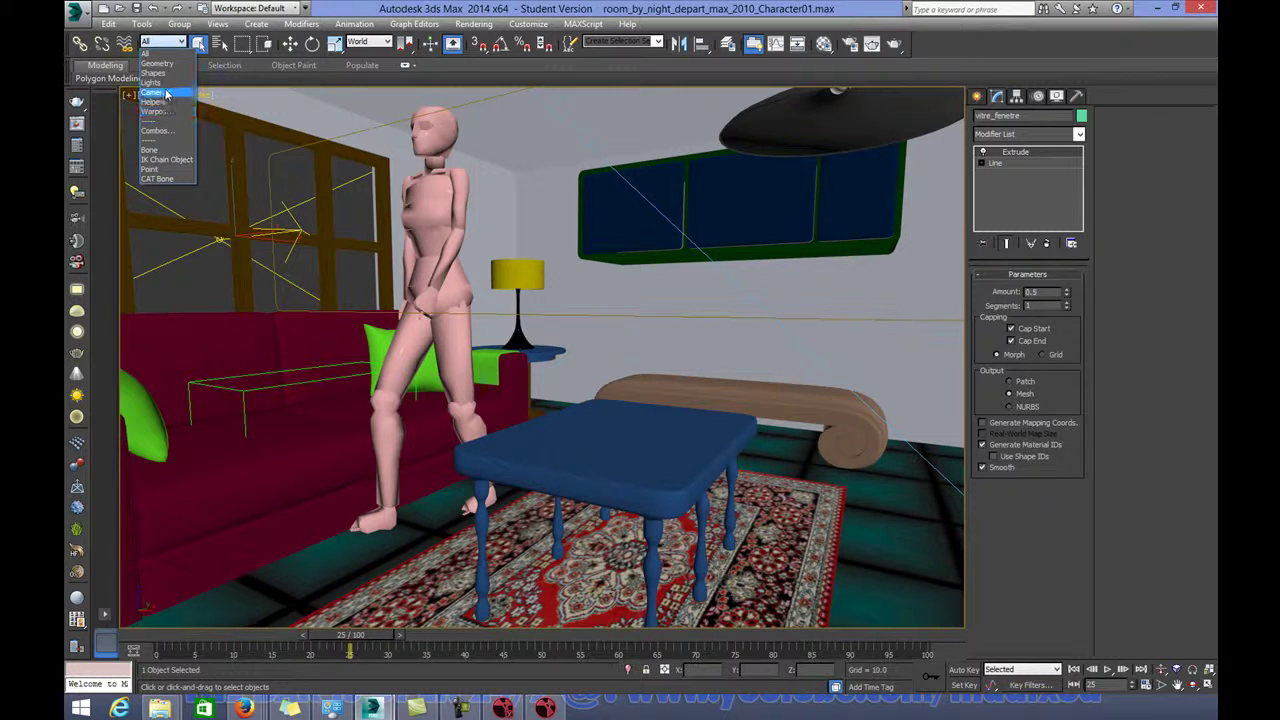
{"action": "left_click", "coordinate": [155, 82]}
{"action": "left_click", "coordinate": [203, 247]}
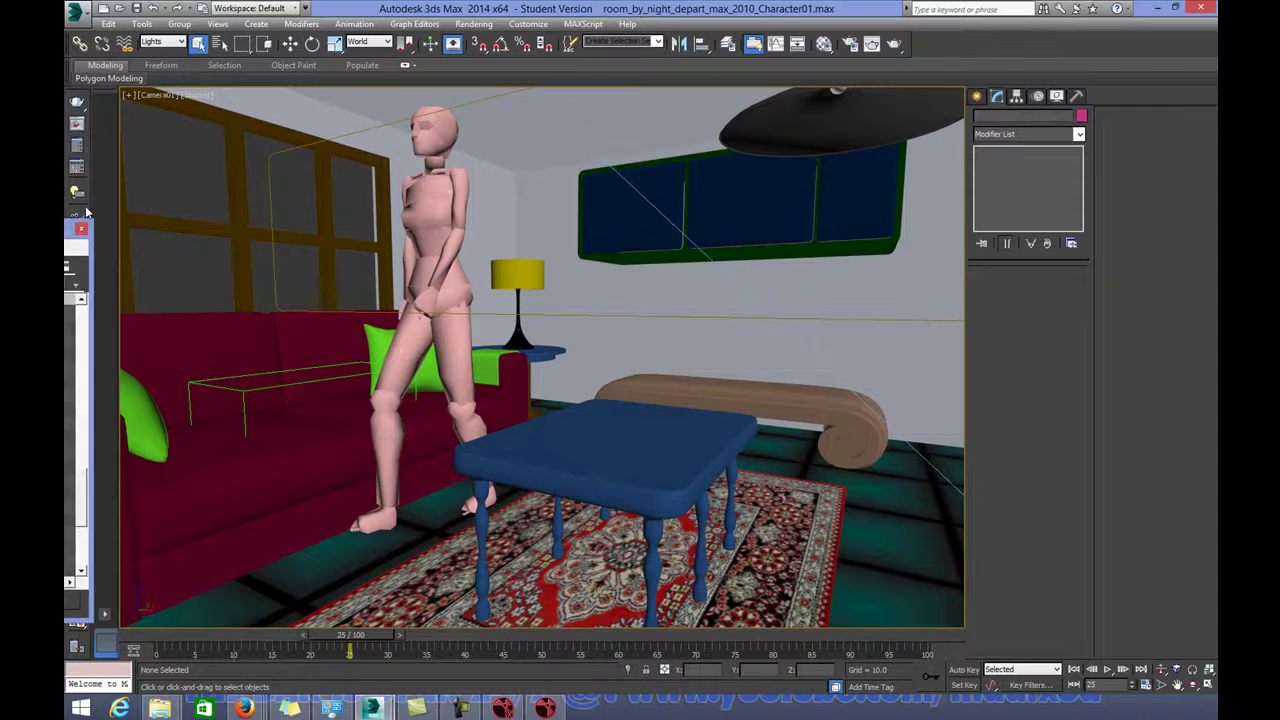
Pick VRaySun001 from the list of scene objects and delete it
{"action": "key", "text": "h"}
{"action": "scroll", "coordinate": [620, 390], "scroll_direction": "down", "scroll_amount": 4}
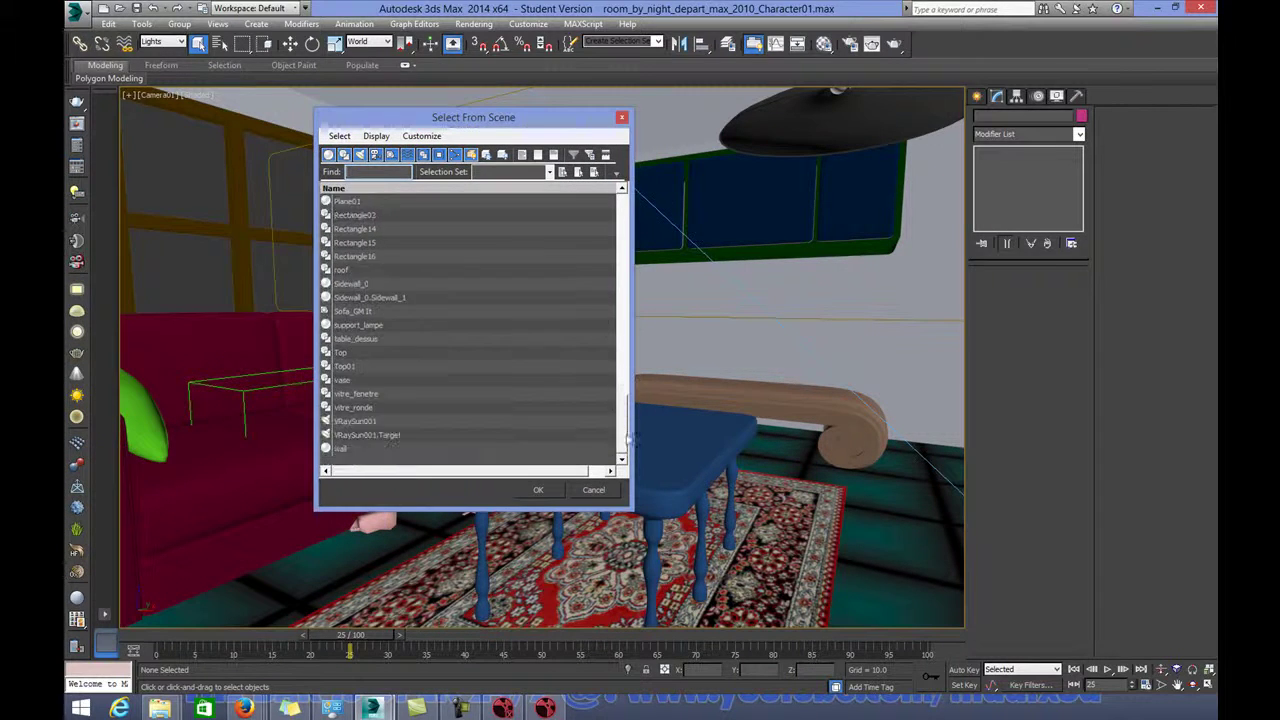
{"action": "left_click", "coordinate": [360, 407]}
{"action": "double_click", "coordinate": [368, 424]}
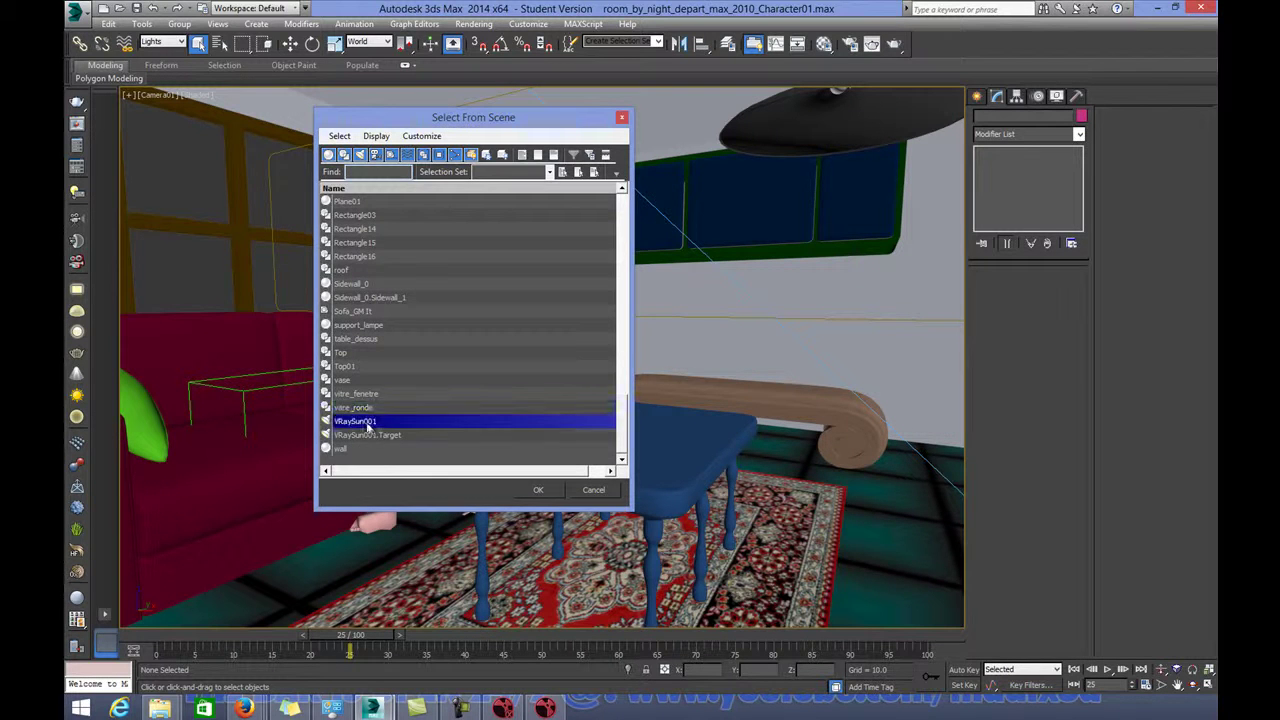
{"action": "key", "text": "Delete"}
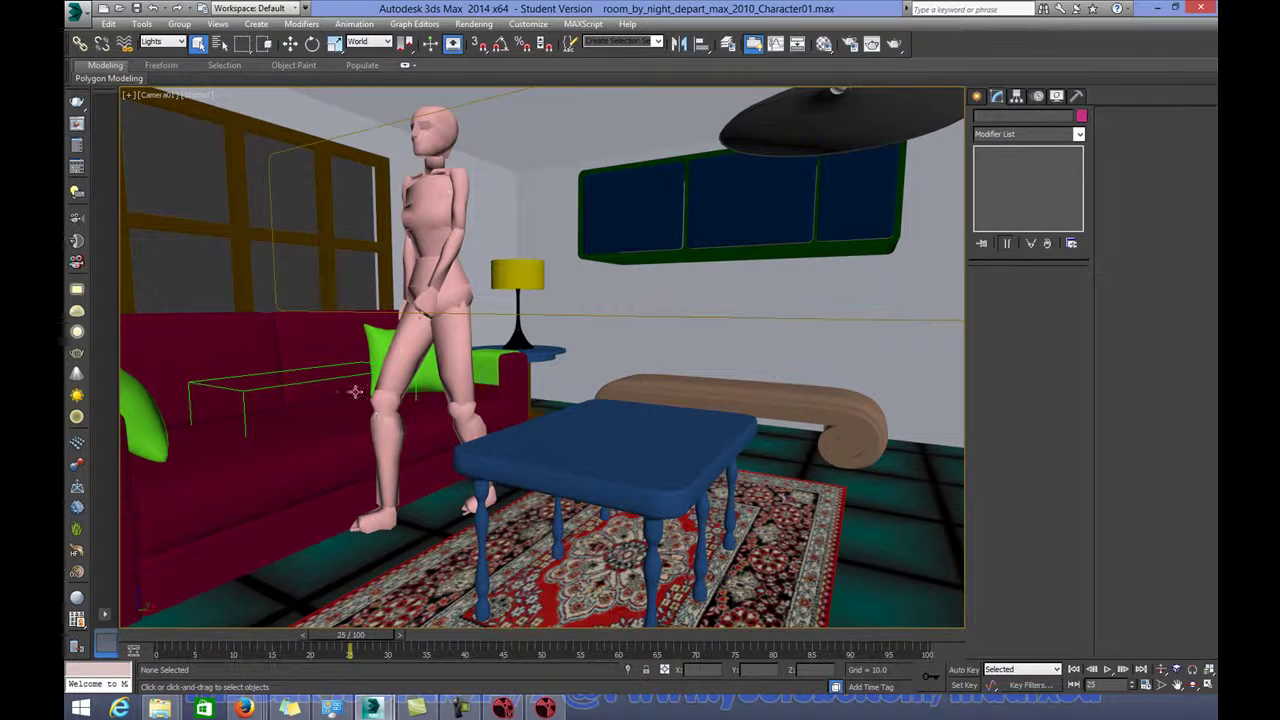
Delete the render elements from VRayDiffuseFilter through VRayZDepth in the render setup
{"action": "key", "text": "F10"}
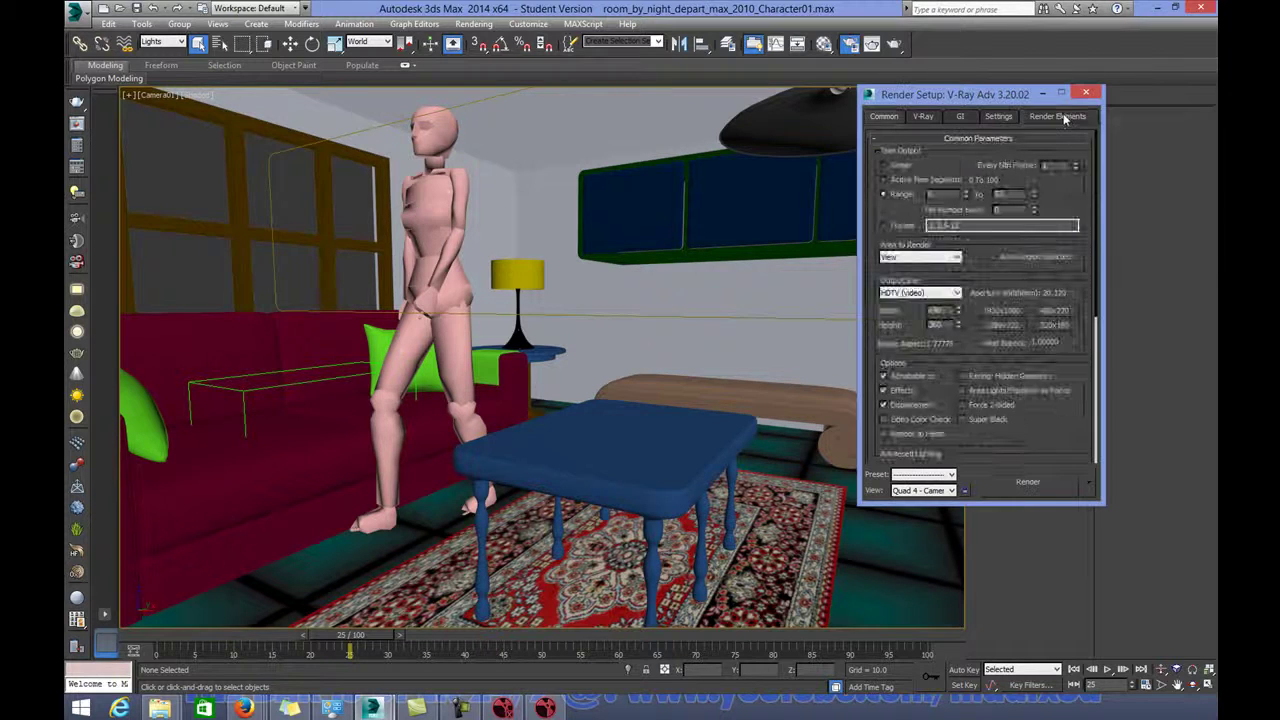
{"action": "left_click", "coordinate": [1058, 116]}
{"action": "left_click", "coordinate": [906, 213]}
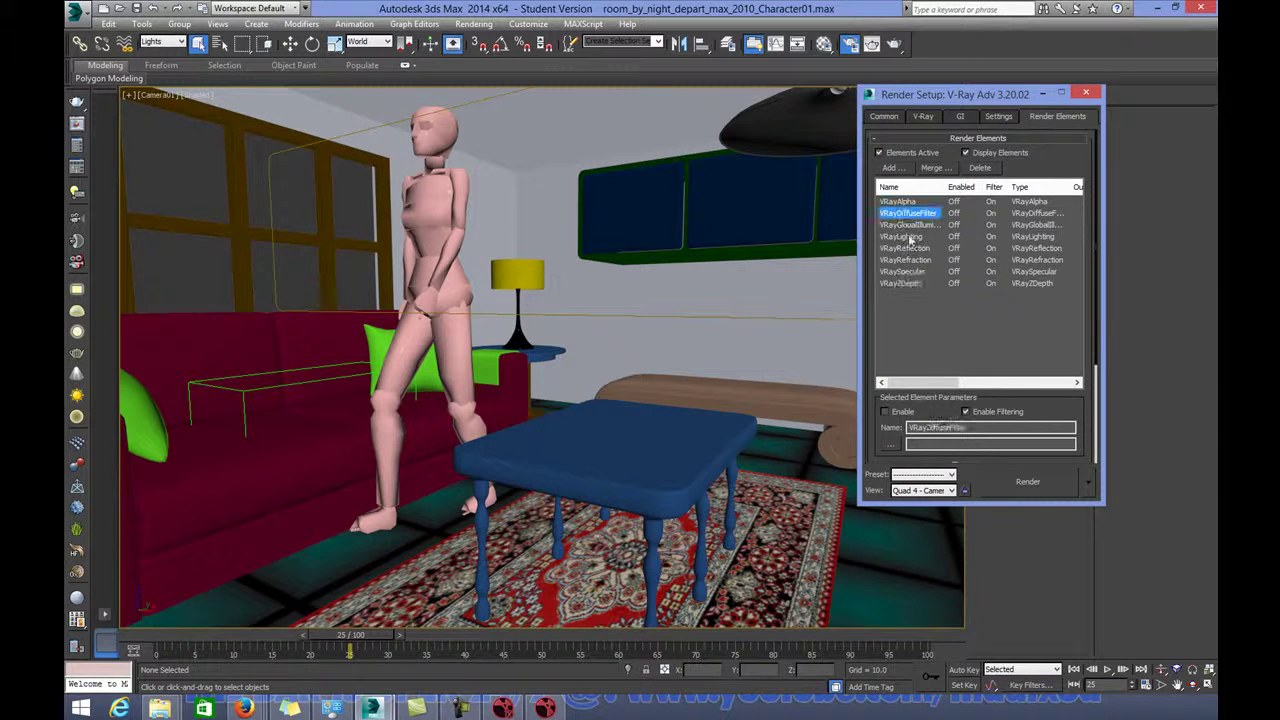
{"action": "left_click", "coordinate": [901, 285], "text": "shift"}
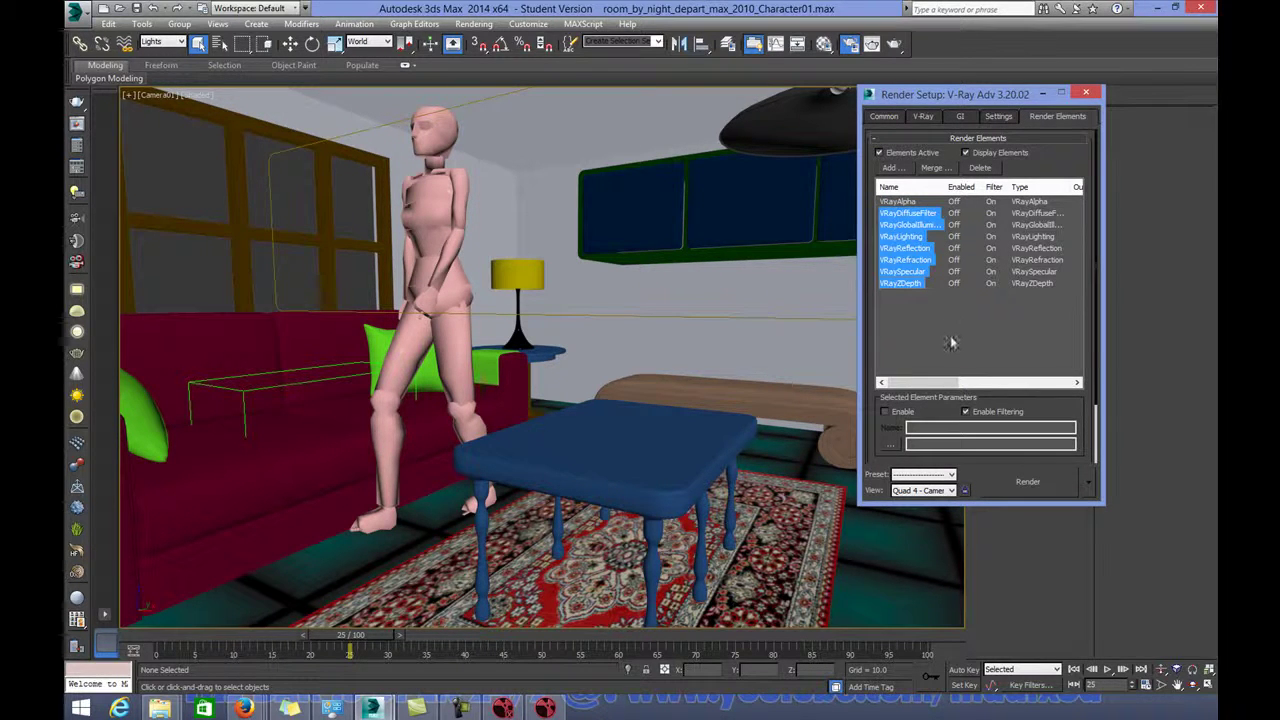
{"action": "left_click", "coordinate": [980, 168]}
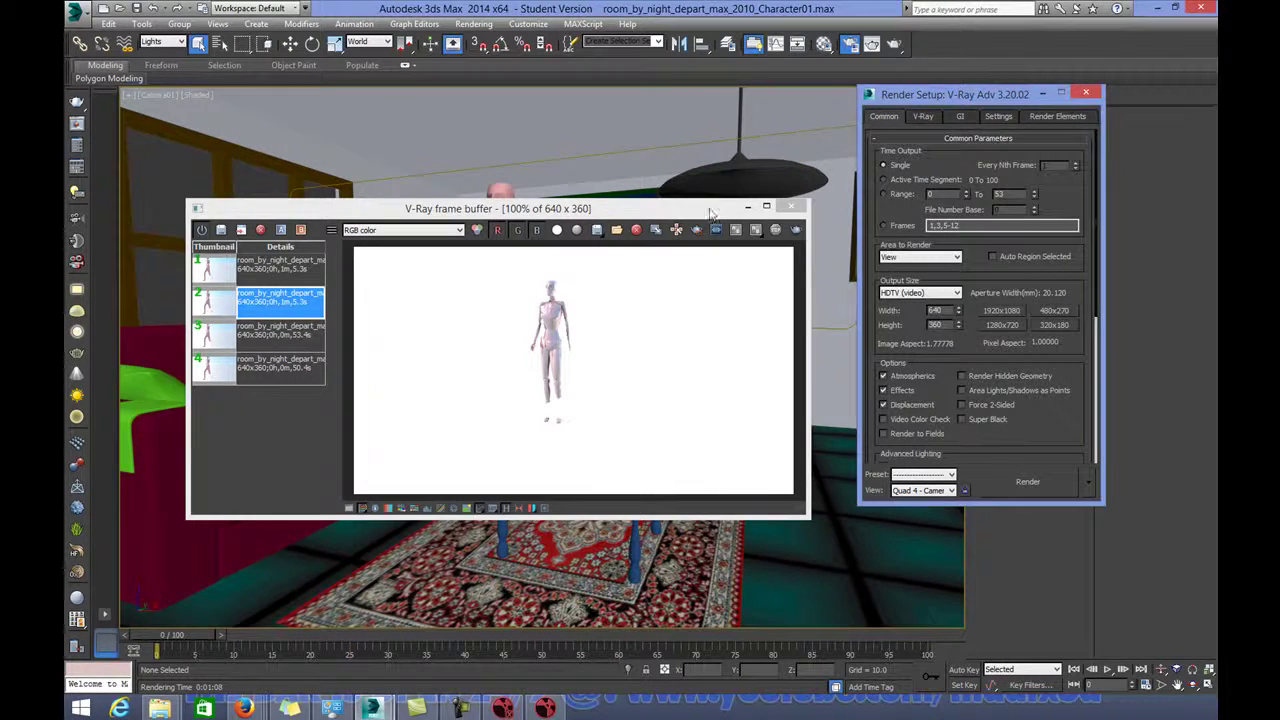
Assign the Default Scanline Renderer as the production renderer in the common render settings
{"action": "left_click_drag", "start_coordinate": [712, 213], "coordinate": [635, 198]}
{"action": "left_click", "coordinate": [1082, 404]}
{"action": "scroll", "coordinate": [1000, 390], "scroll_direction": "down", "scroll_amount": 5}
{"action": "left_click", "coordinate": [1006, 454]}
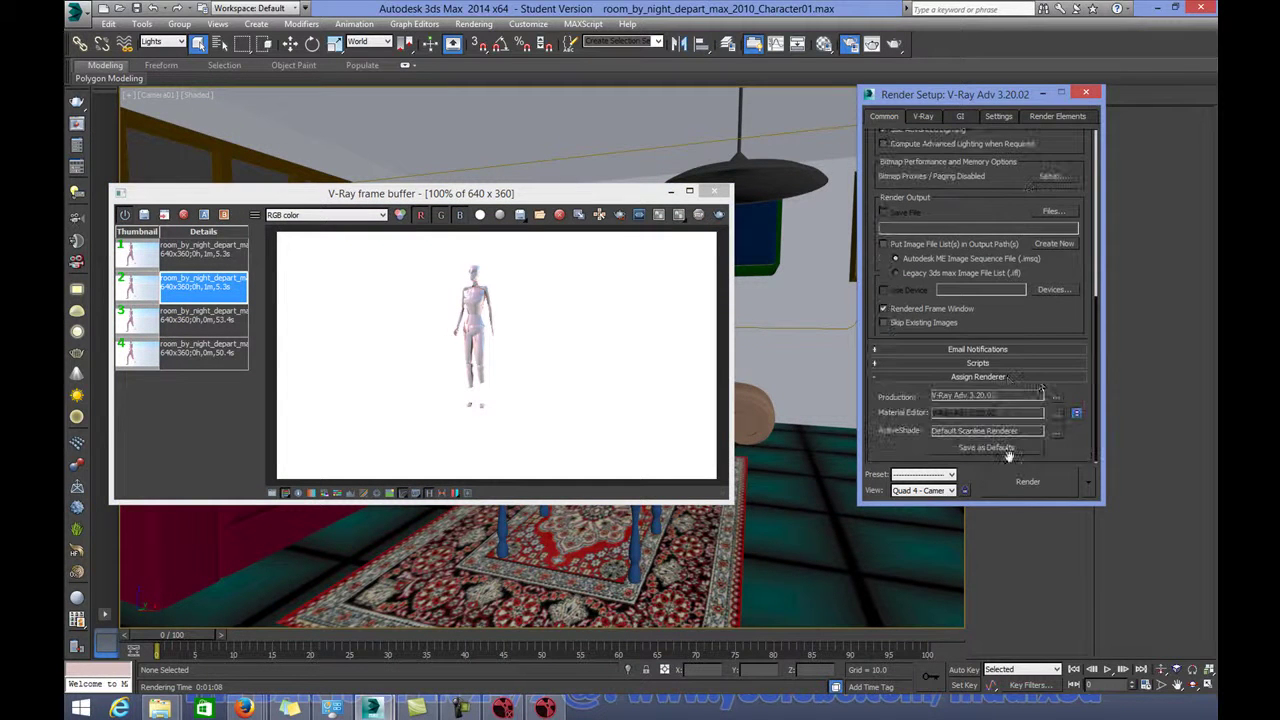
{"action": "left_click", "coordinate": [1057, 399]}
{"action": "double_click", "coordinate": [932, 212]}
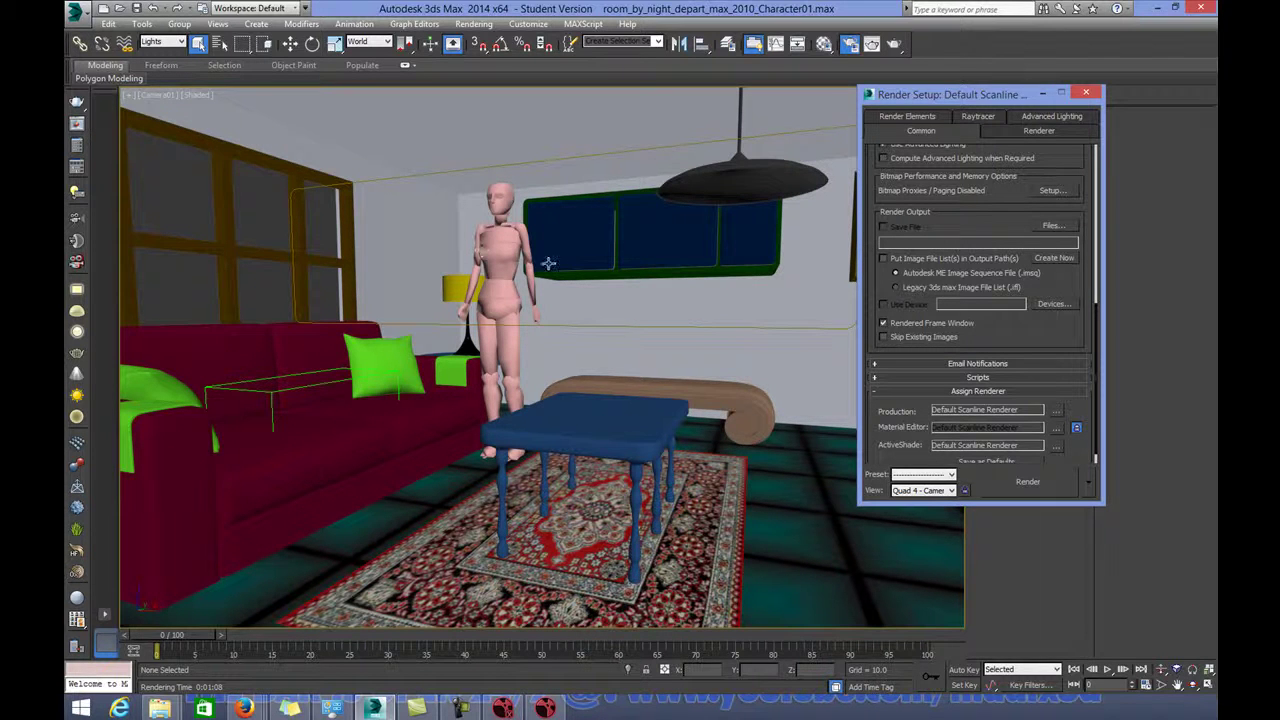
Restrict the selection filter to Bone and select all of the character's parts
{"action": "left_click", "coordinate": [163, 42]}
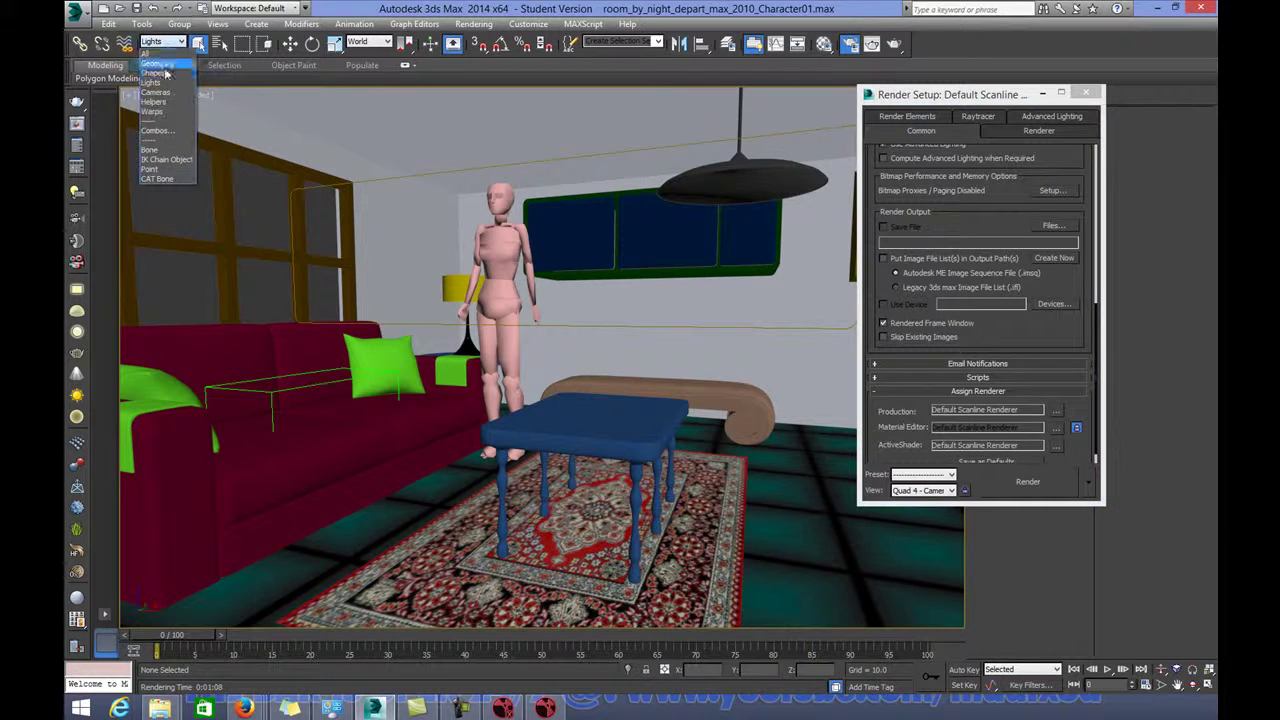
{"action": "left_click", "coordinate": [150, 149]}
{"action": "left_click_drag", "start_coordinate": [415, 162], "coordinate": [588, 543]}
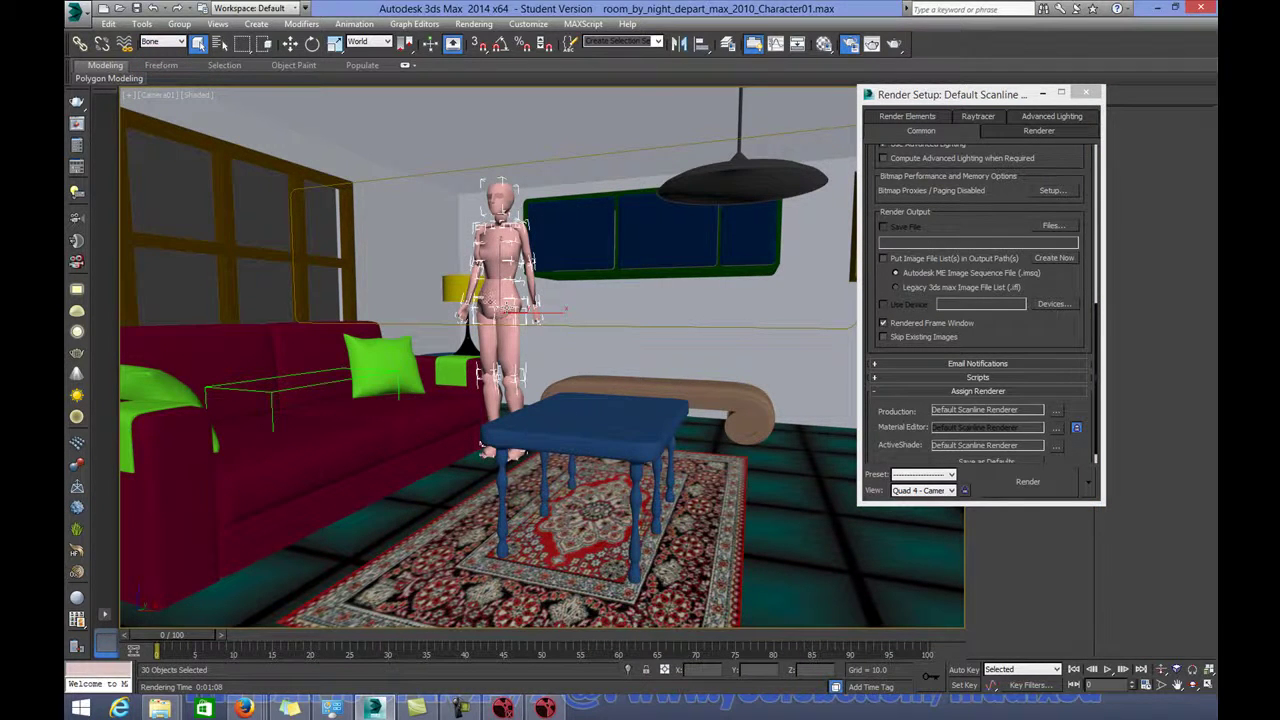
Replace the first sample slot's material with a new Standard material and apply it to the selected character
{"action": "left_click", "coordinate": [821, 43]}
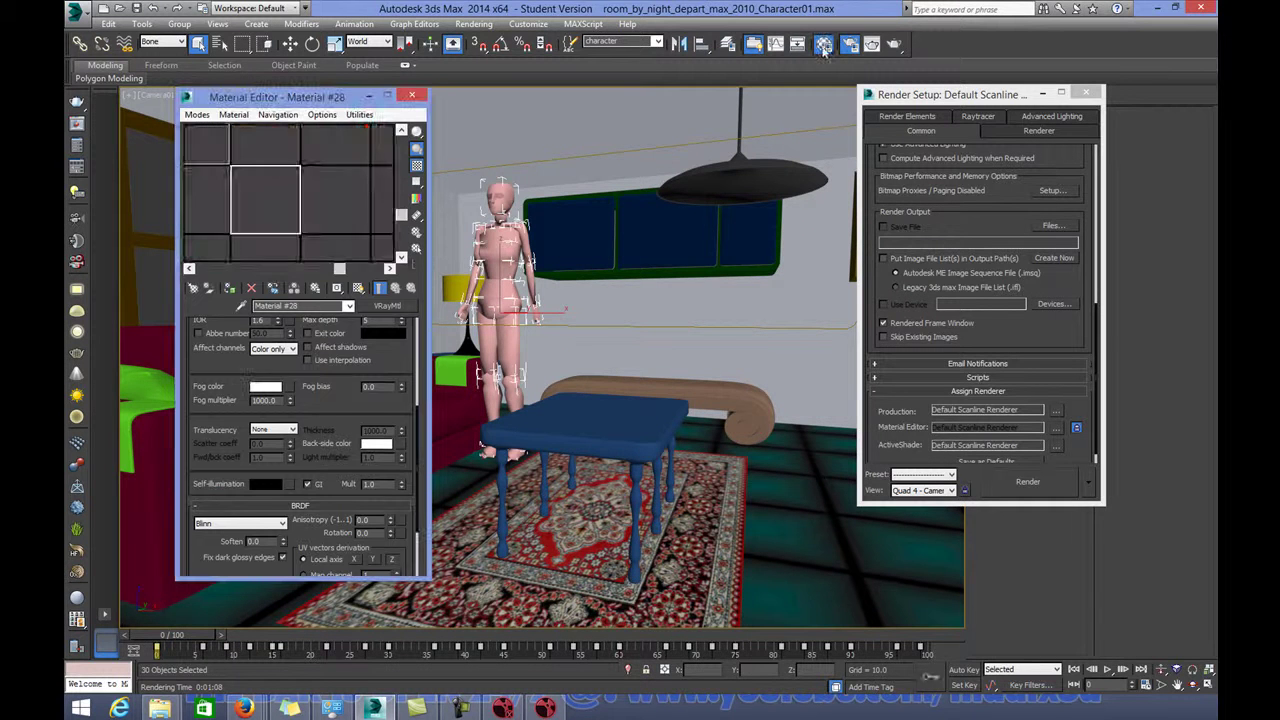
{"action": "left_click_drag", "start_coordinate": [300, 166], "coordinate": [408, 275]}
{"action": "left_click", "coordinate": [292, 186]}
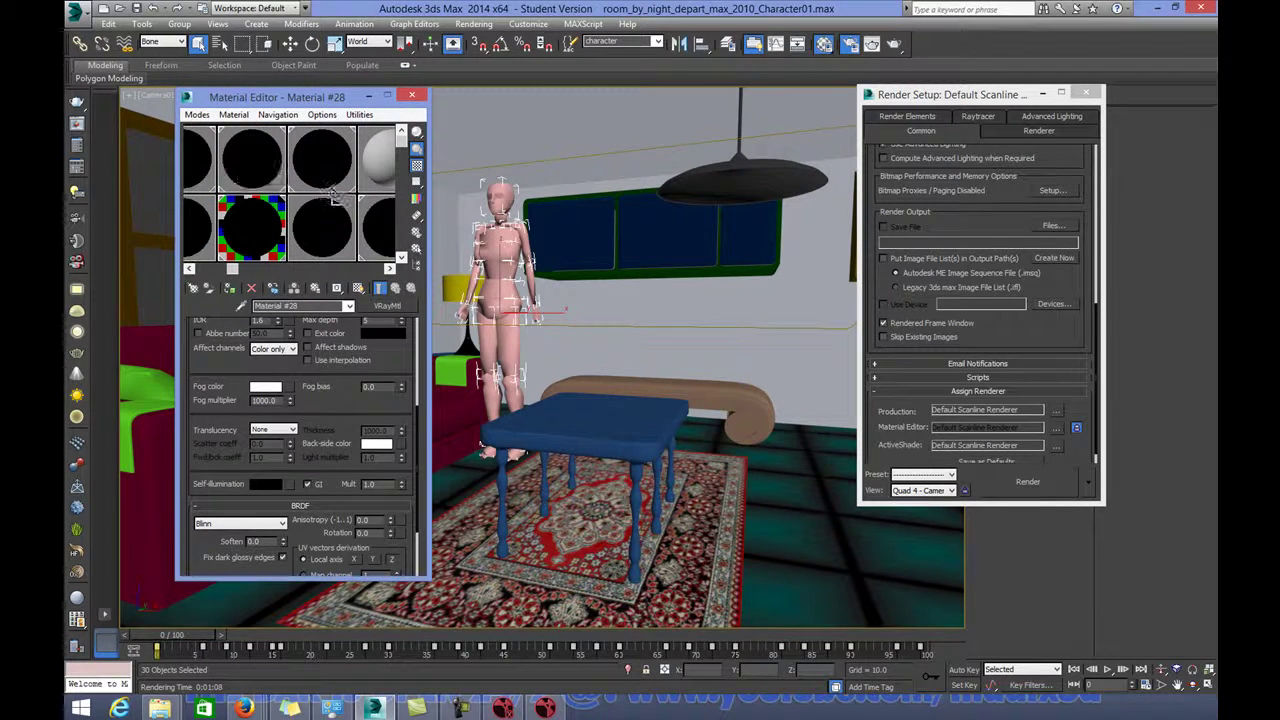
{"action": "left_click_drag", "start_coordinate": [289, 190], "coordinate": [362, 196]}
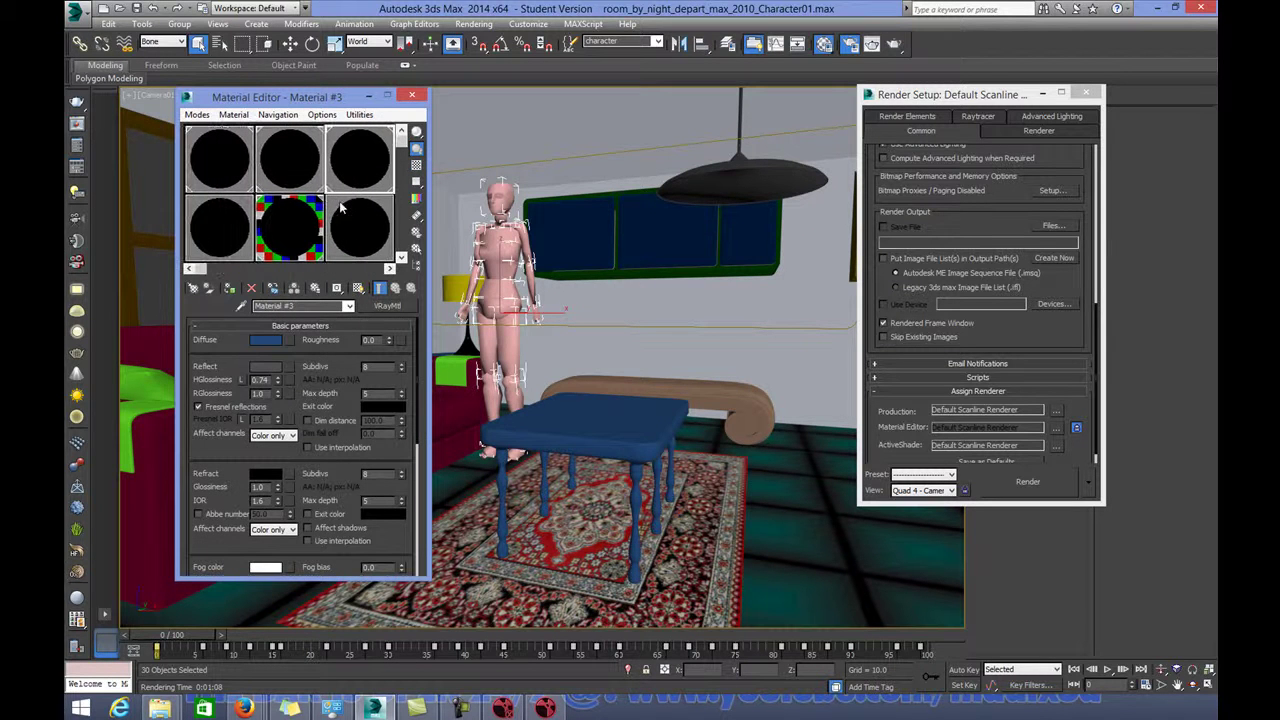
{"action": "left_click", "coordinate": [198, 163]}
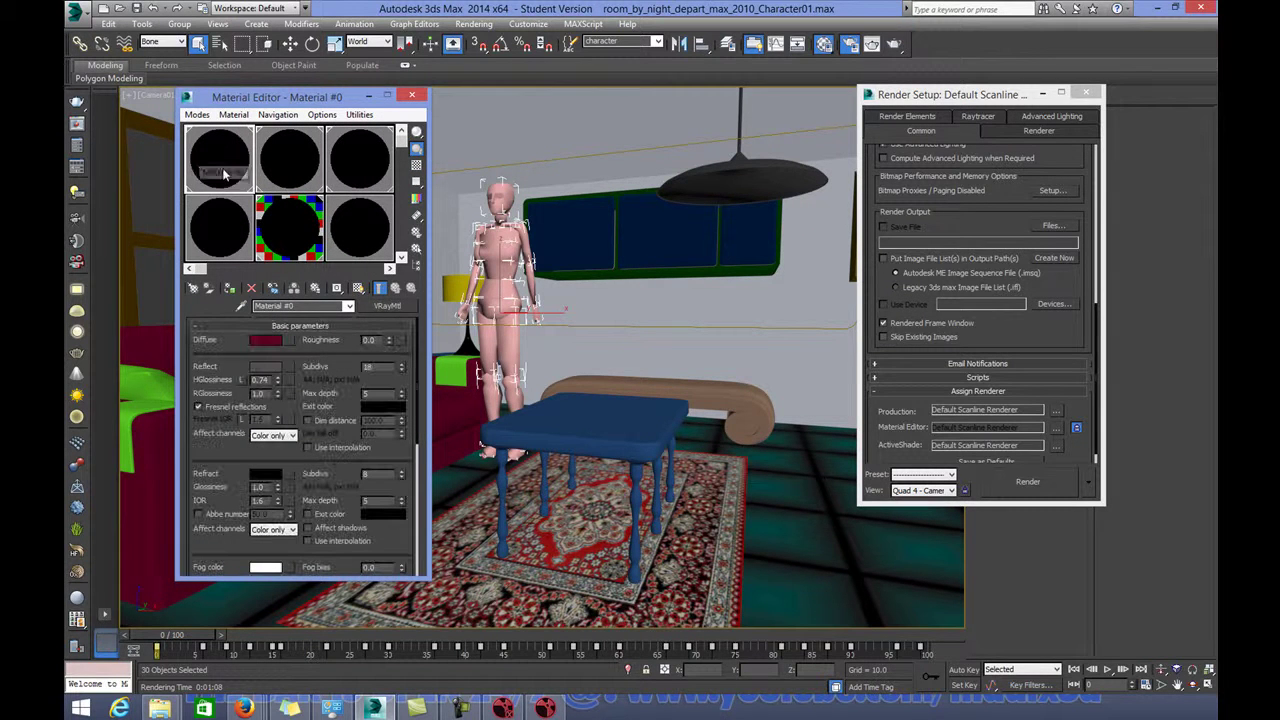
{"action": "left_click", "coordinate": [195, 288]}
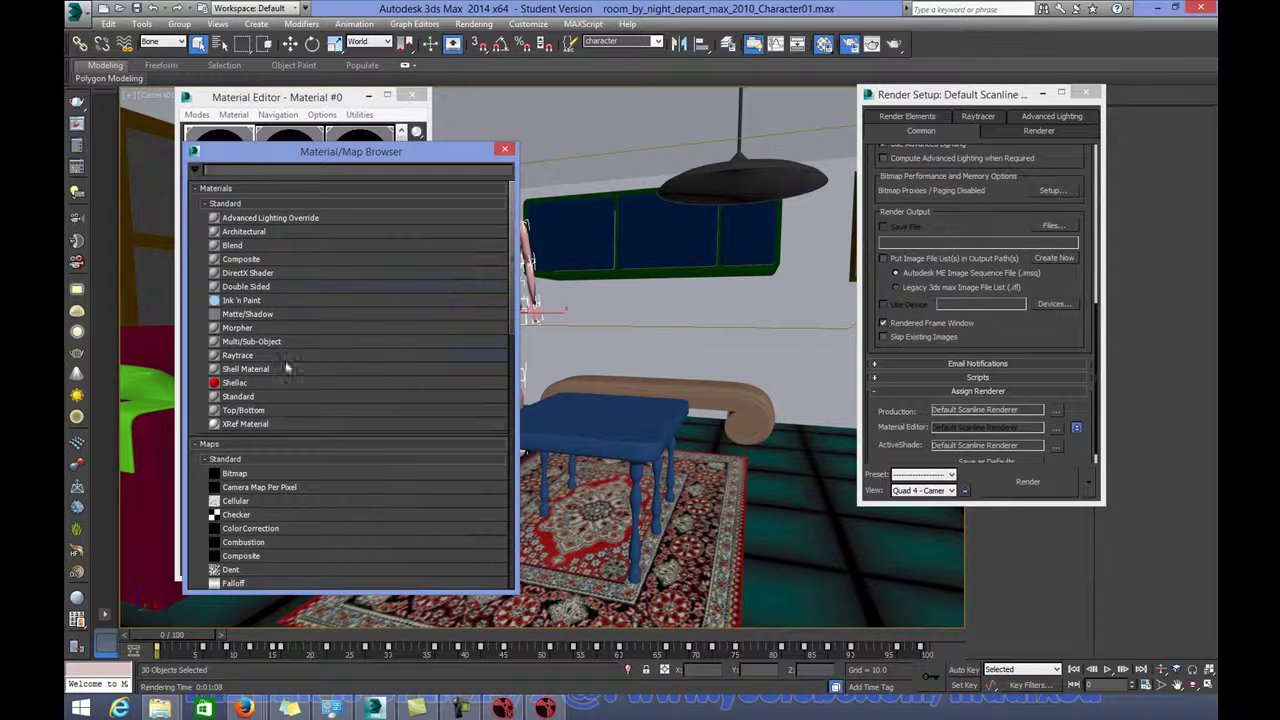
{"action": "double_click", "coordinate": [266, 395]}
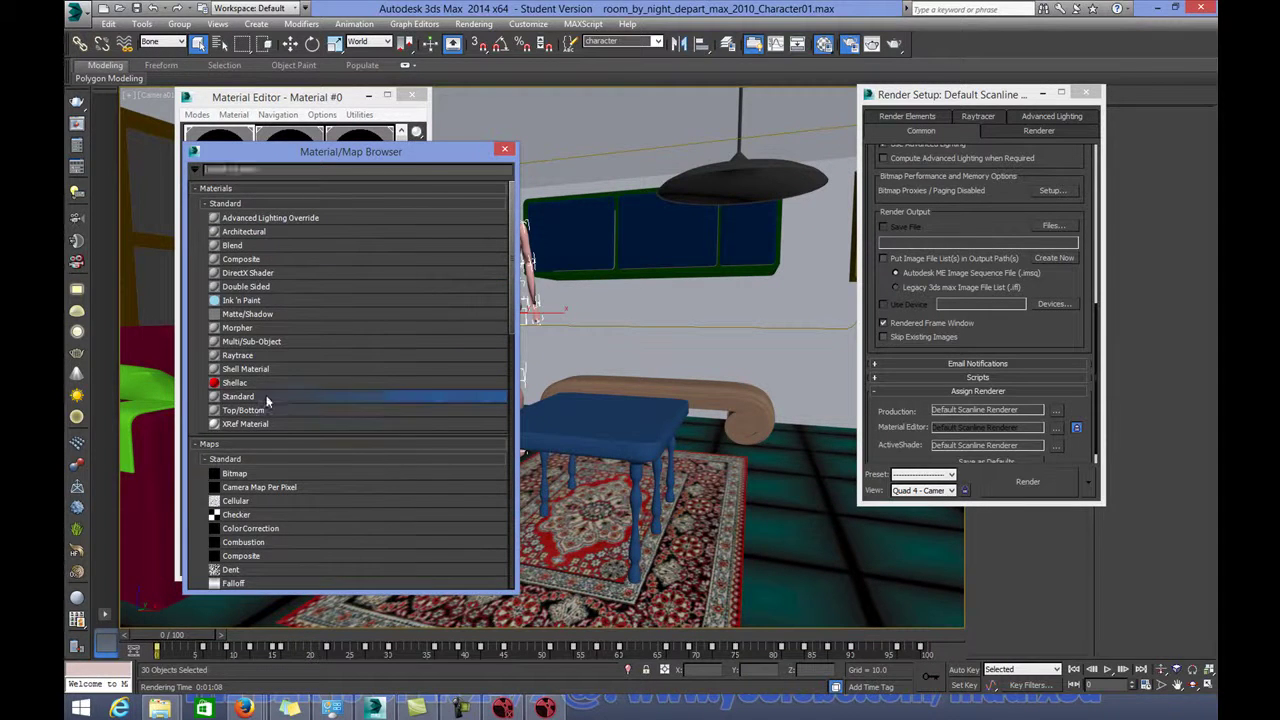
{"action": "left_click", "coordinate": [505, 149]}
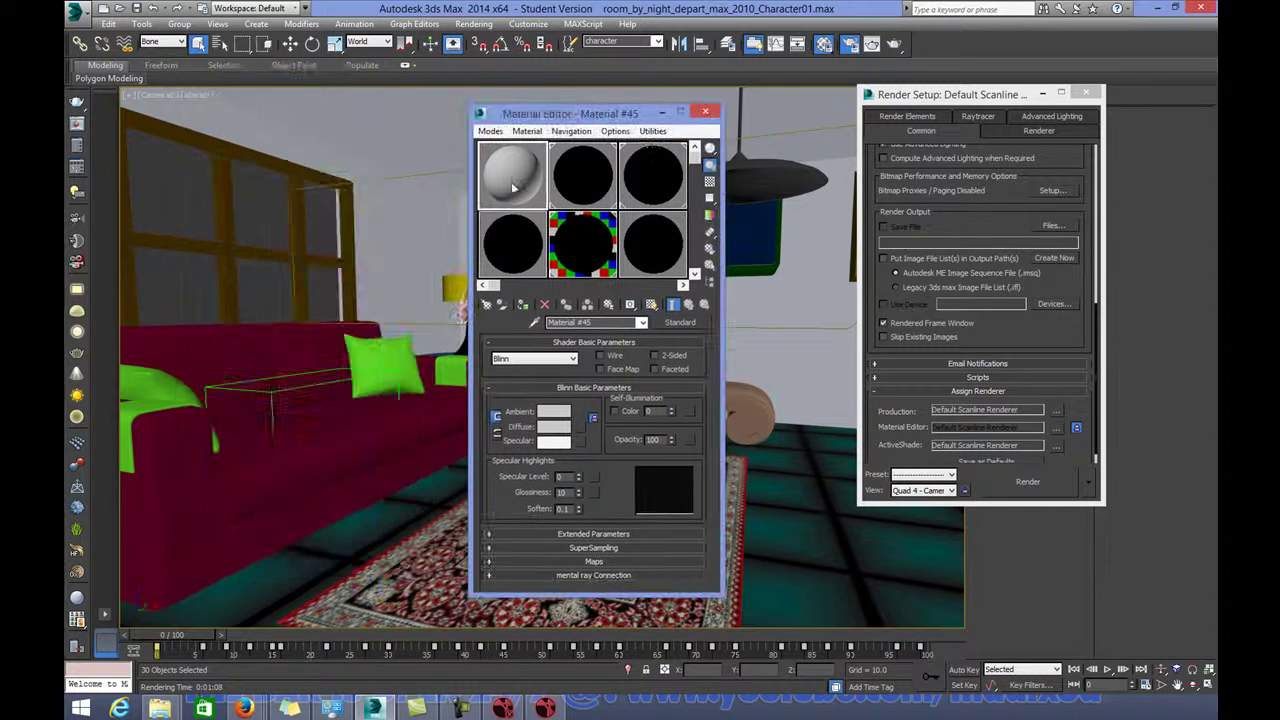
{"action": "left_click_drag", "start_coordinate": [570, 113], "coordinate": [806, 121]}
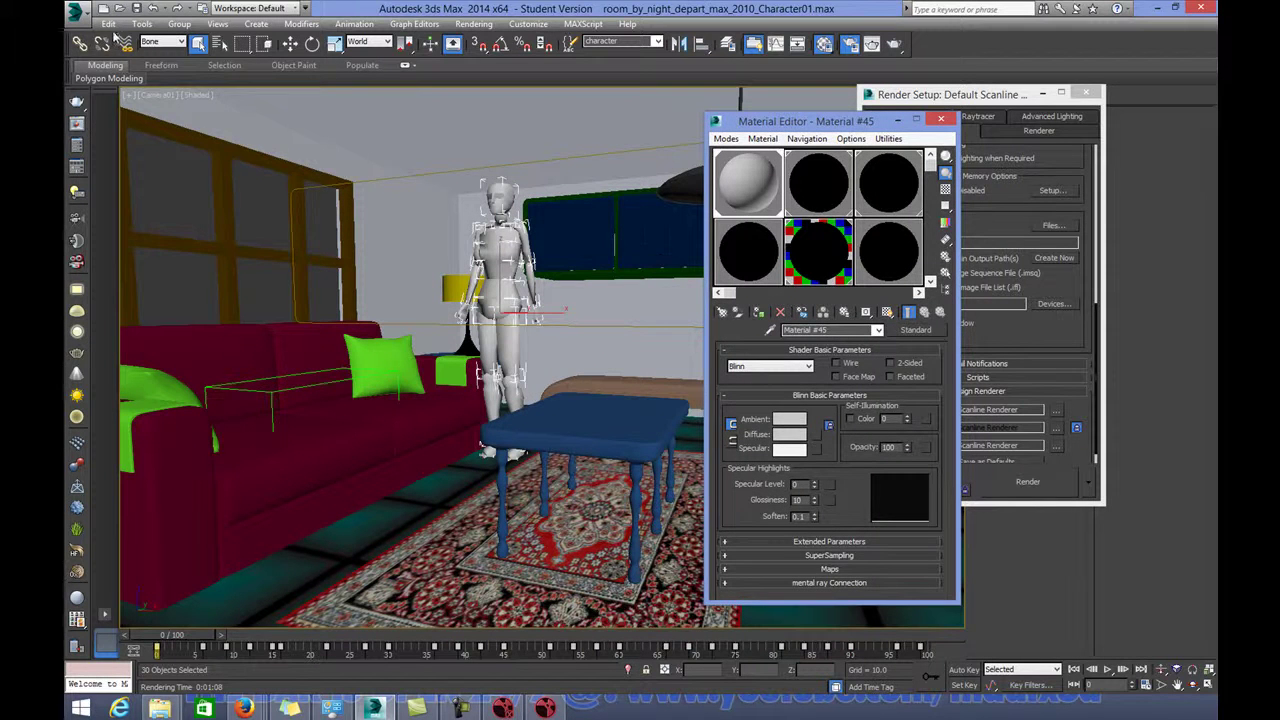
Try to invert the selection, and reset the selection filter to All
{"action": "left_click", "coordinate": [107, 23]}
{"action": "left_click", "coordinate": [174, 262]}
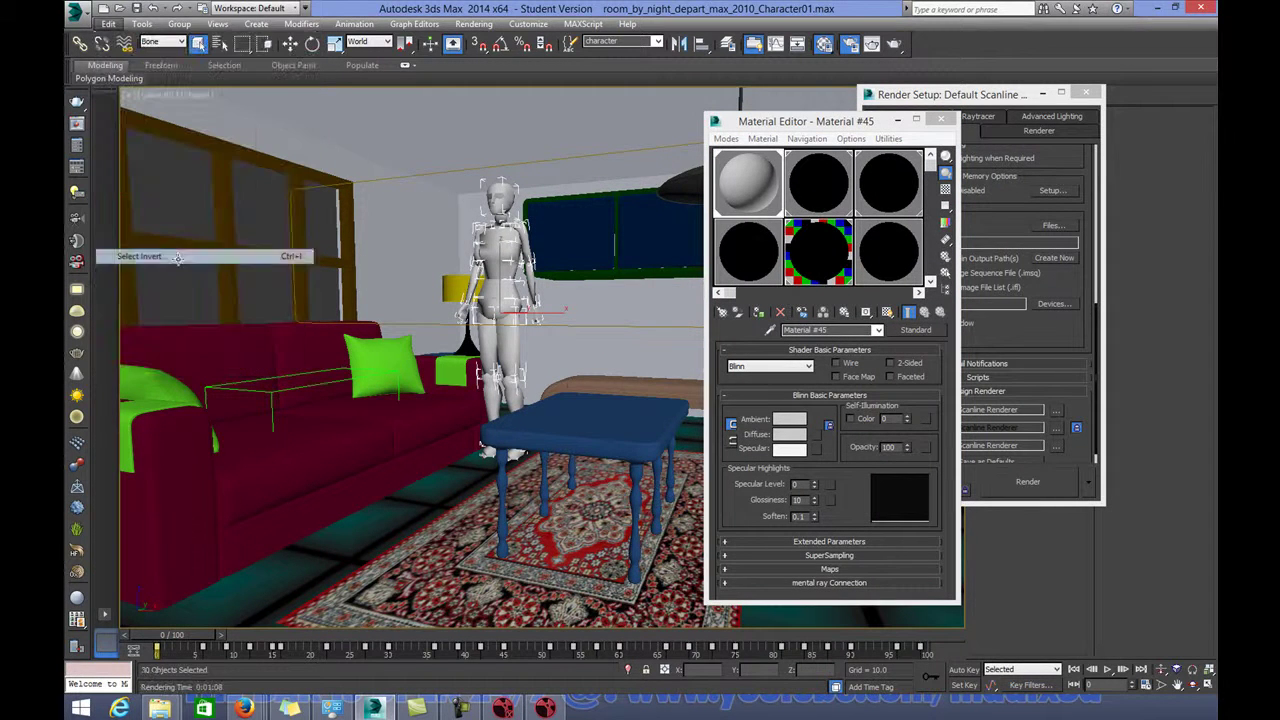
{"action": "left_click", "coordinate": [163, 41]}
{"action": "left_click", "coordinate": [160, 56]}
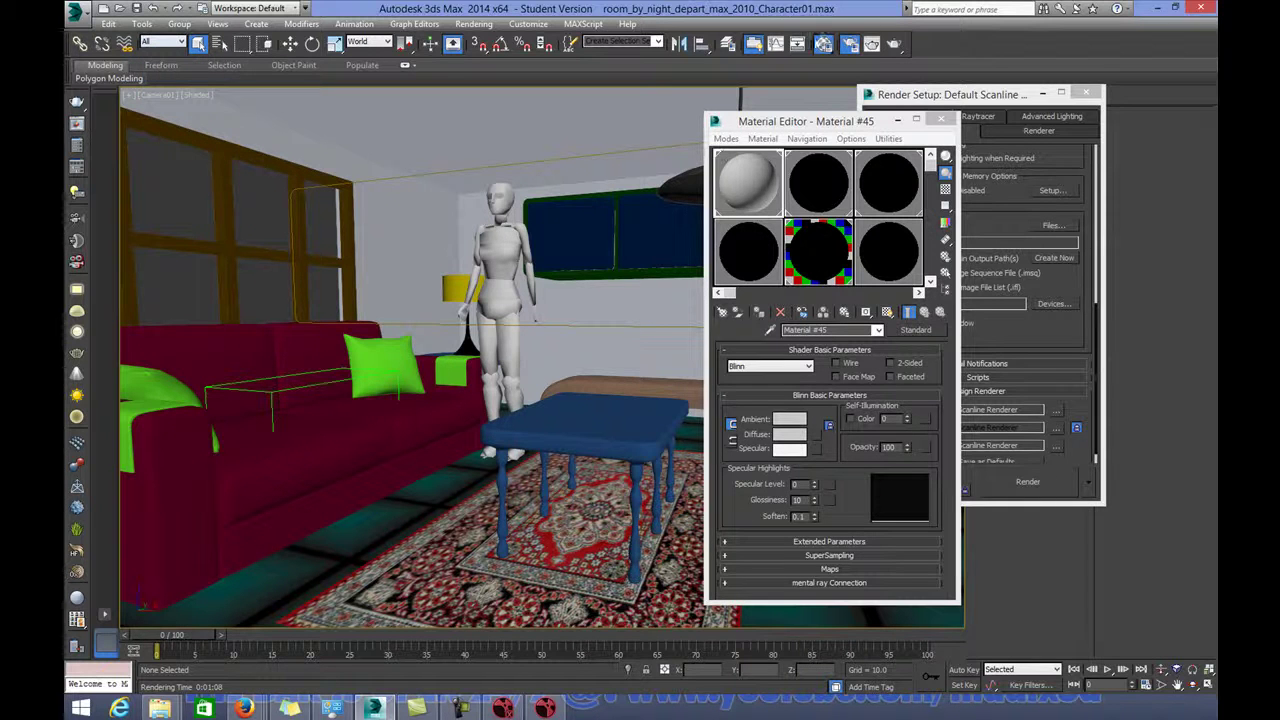
Select all objects on layer 0 (default) through the layer manager, and move its window clear of the material editor
{"action": "left_click", "coordinate": [727, 44]}
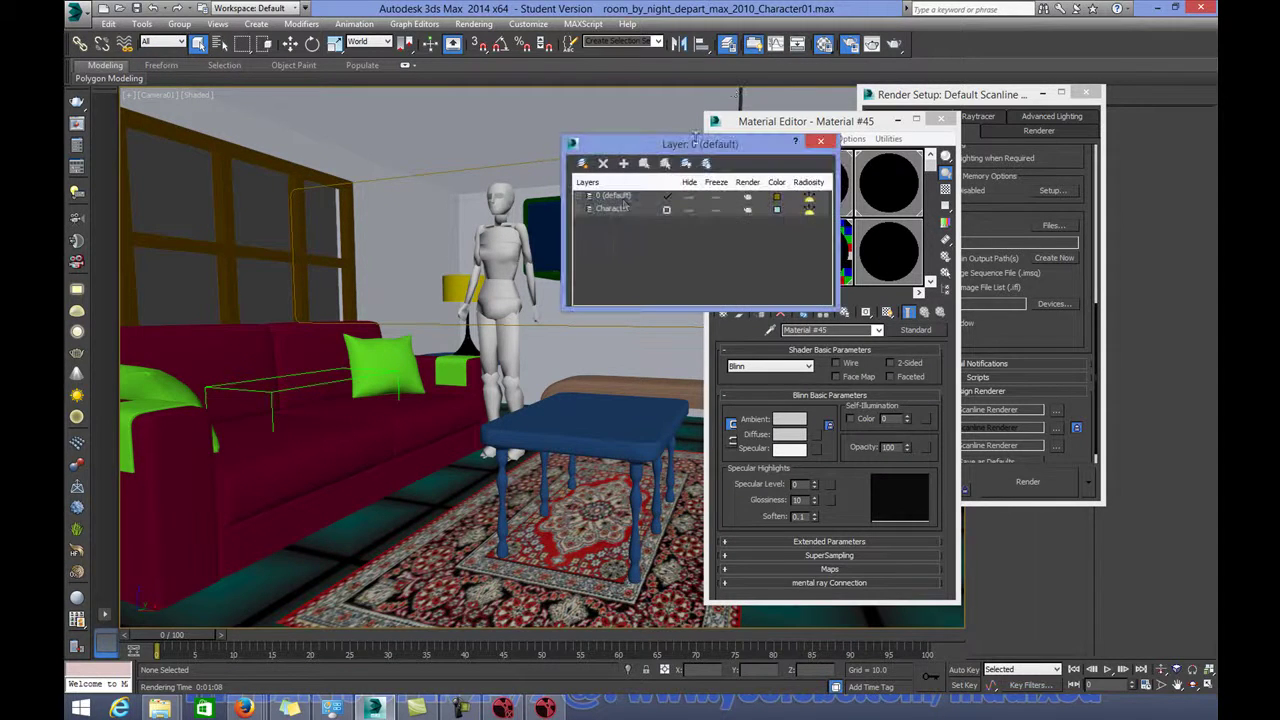
{"action": "left_click", "coordinate": [620, 196]}
{"action": "right_click", "coordinate": [619, 197]}
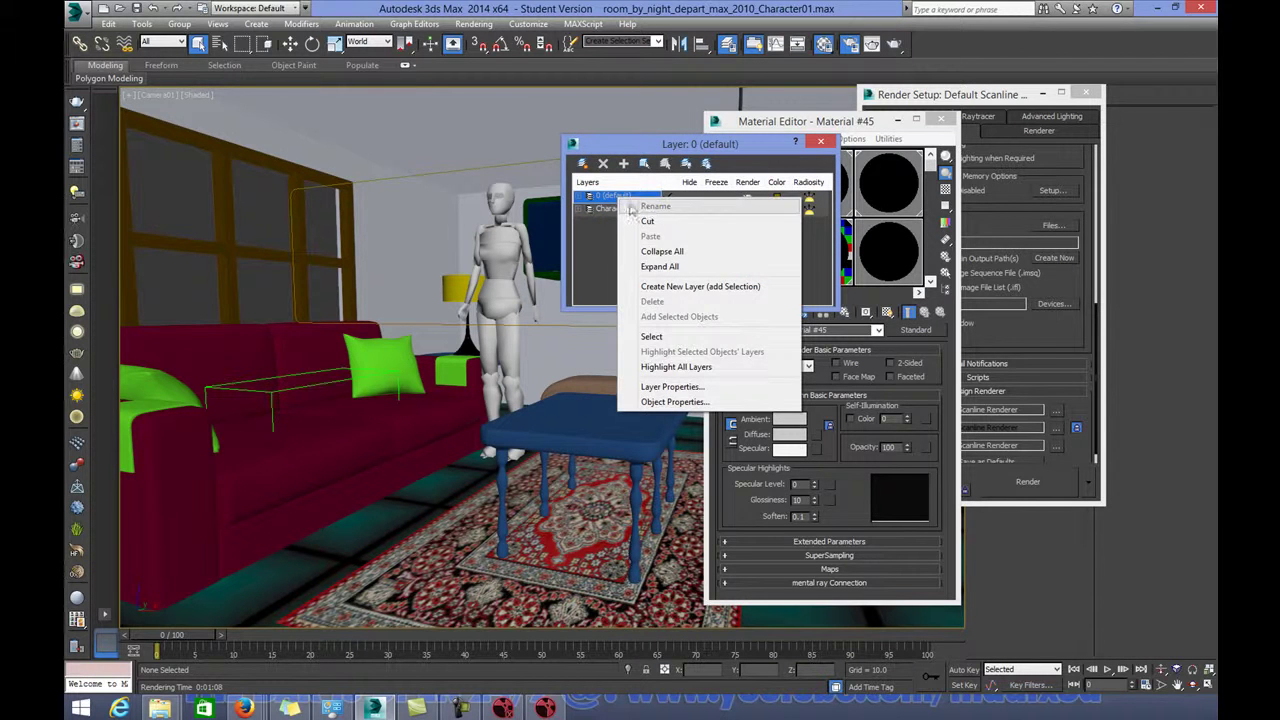
{"action": "left_click", "coordinate": [651, 336]}
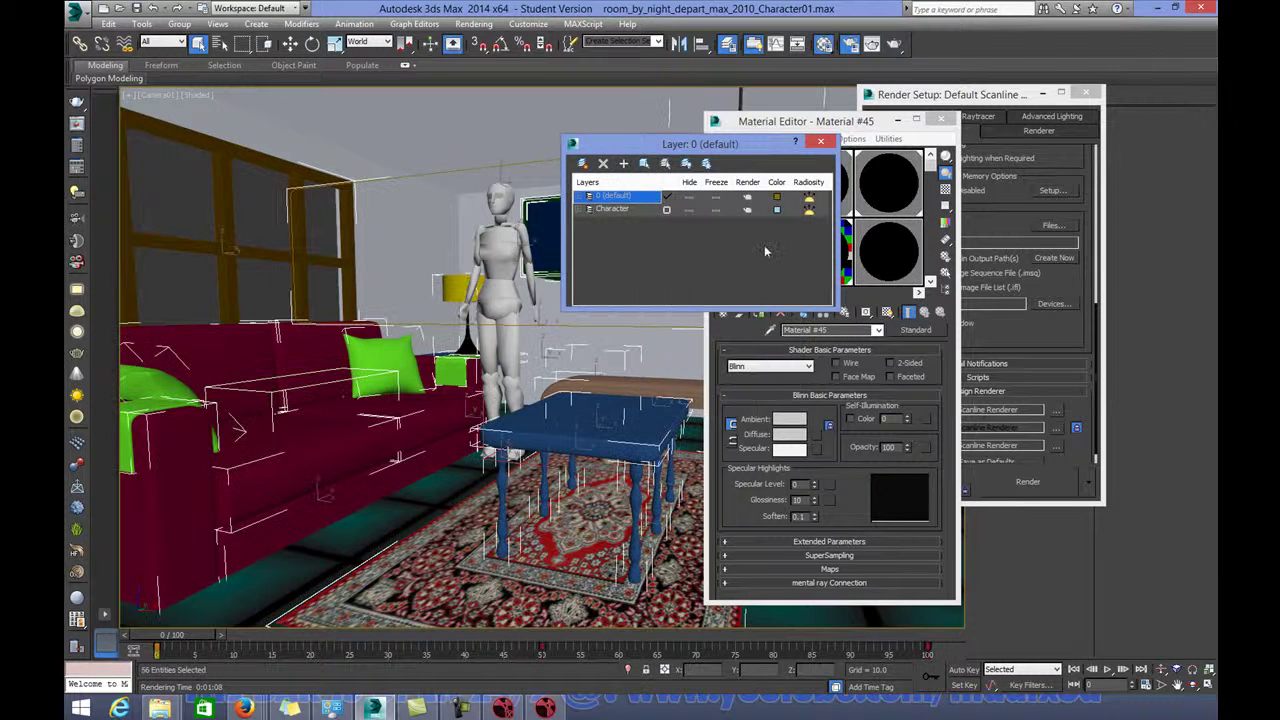
{"action": "left_click_drag", "start_coordinate": [737, 152], "coordinate": [253, 84]}
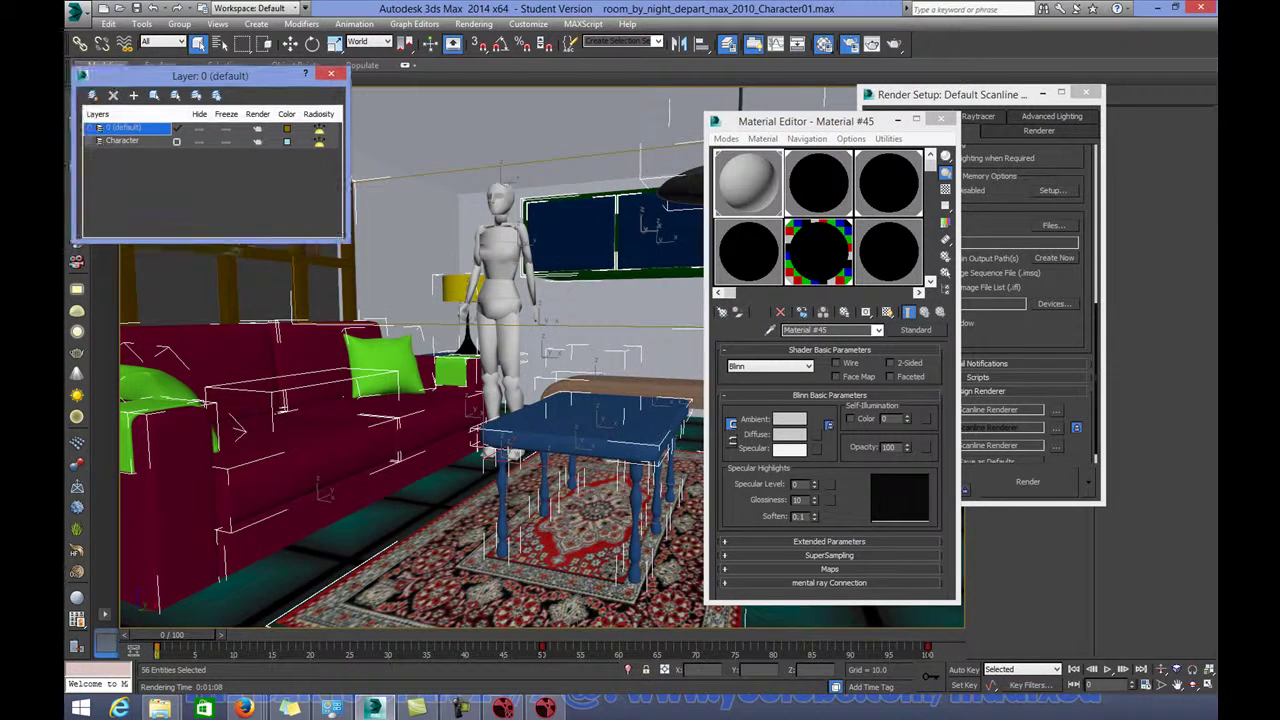
Replace the second sample slot's material with a new Matte/Shadow material and assign it to the selected room objects
{"action": "left_click", "coordinate": [806, 202]}
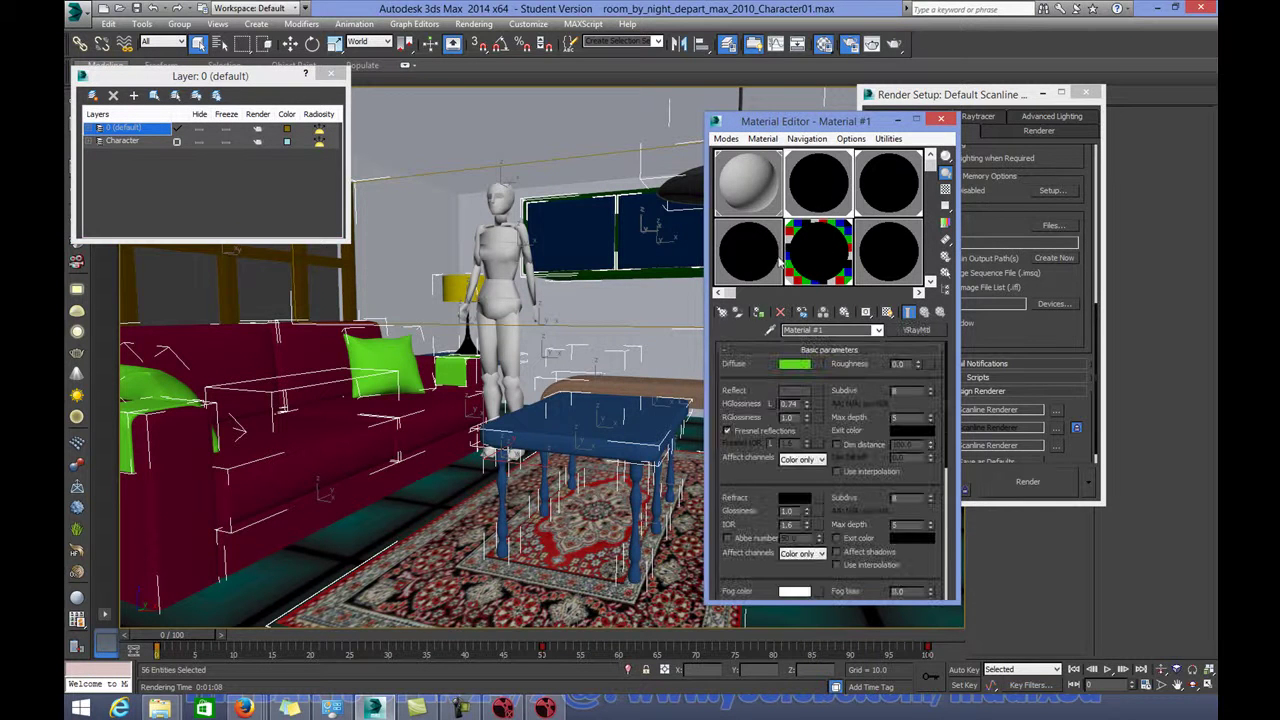
{"action": "left_click", "coordinate": [721, 313]}
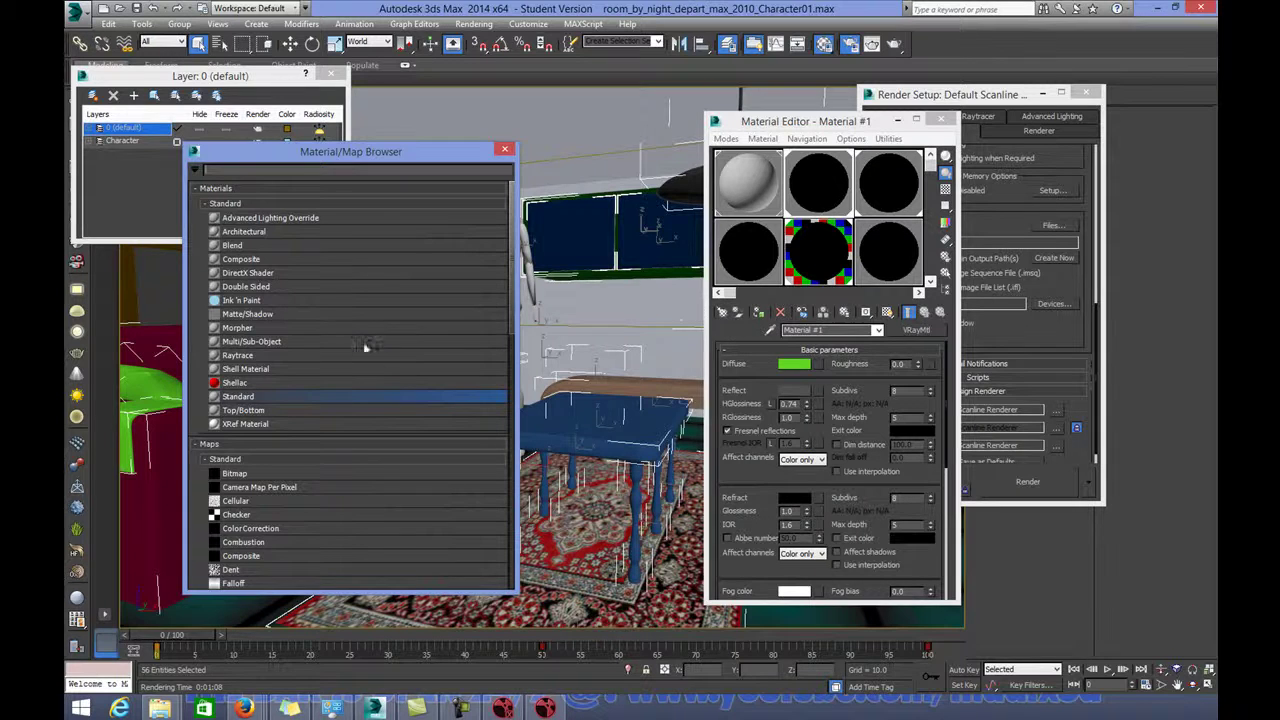
{"action": "double_click", "coordinate": [272, 315]}
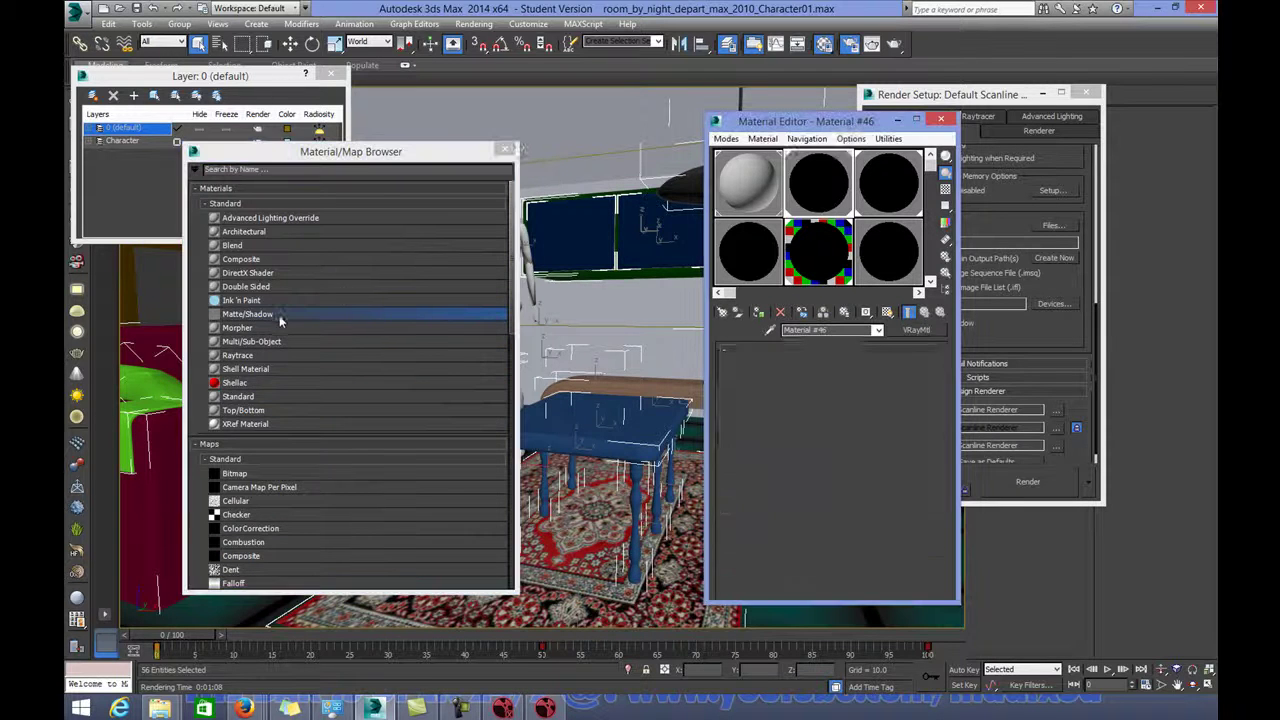
{"action": "left_click", "coordinate": [505, 149]}
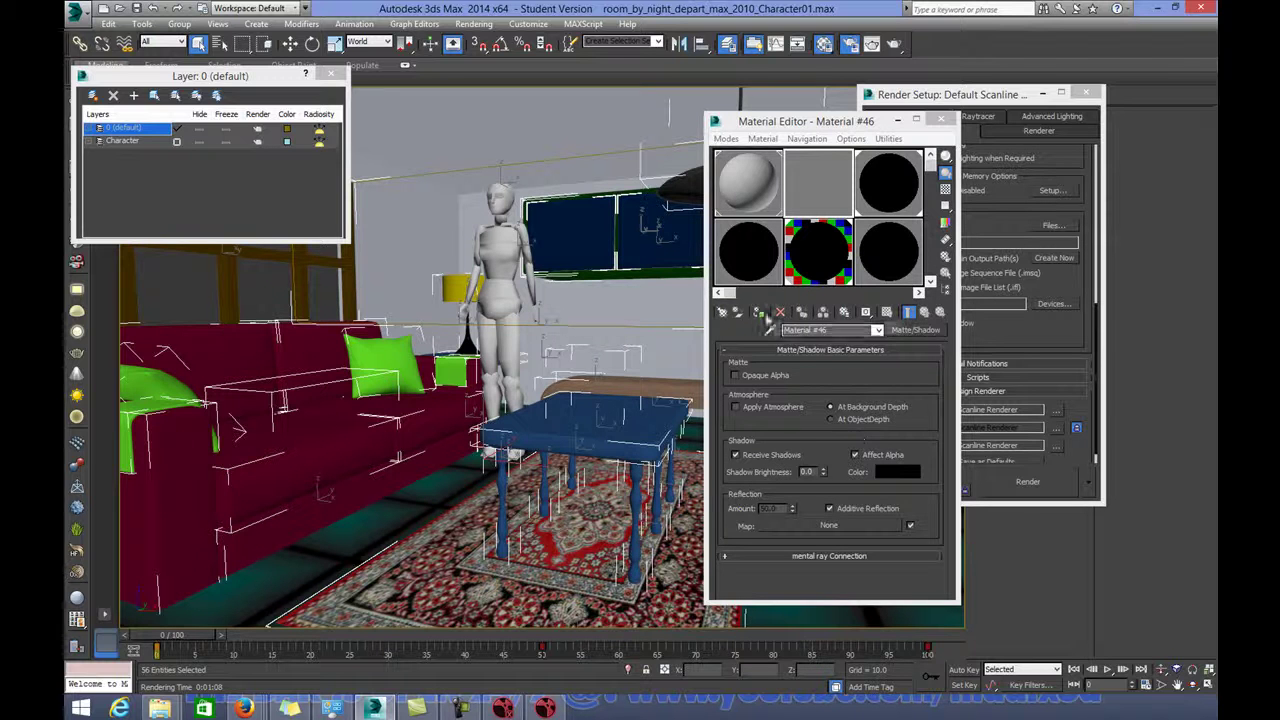
{"action": "left_click", "coordinate": [758, 312]}
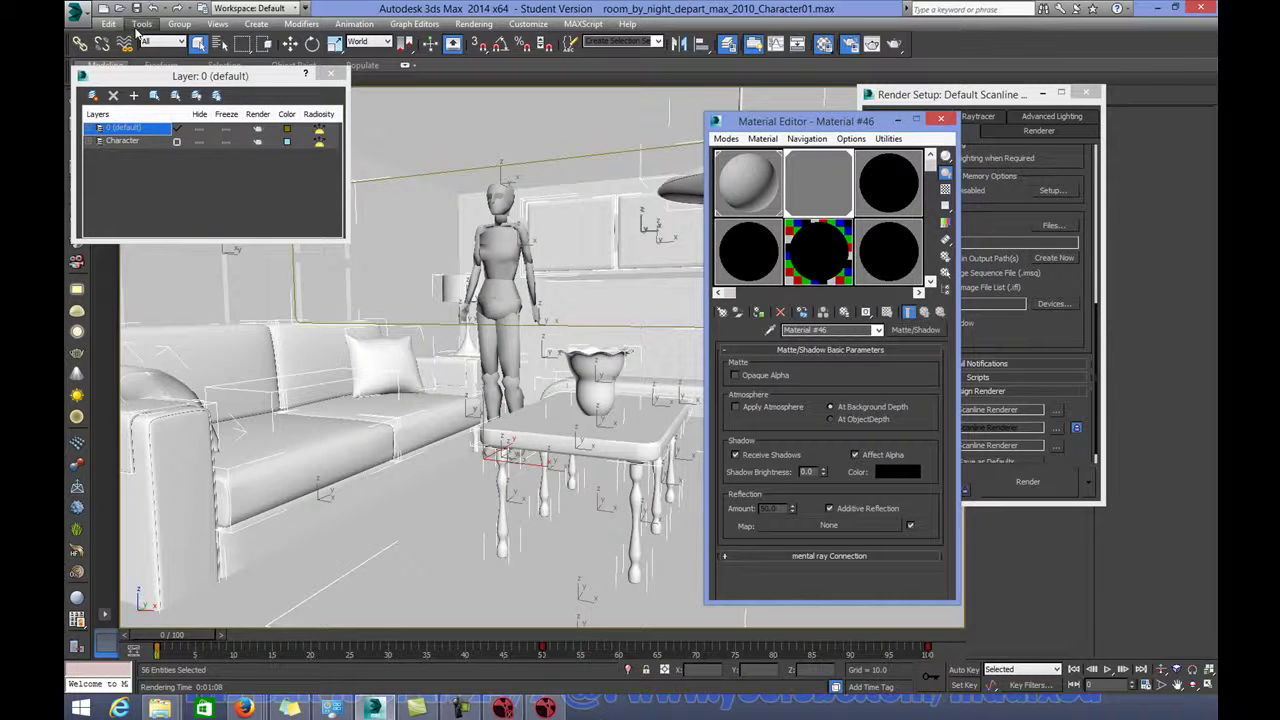
Hold the scene and render the Camera01 view, closing the separate VRayAlpha image window
{"action": "left_click", "coordinate": [108, 23]}
{"action": "left_click", "coordinate": [128, 76]}
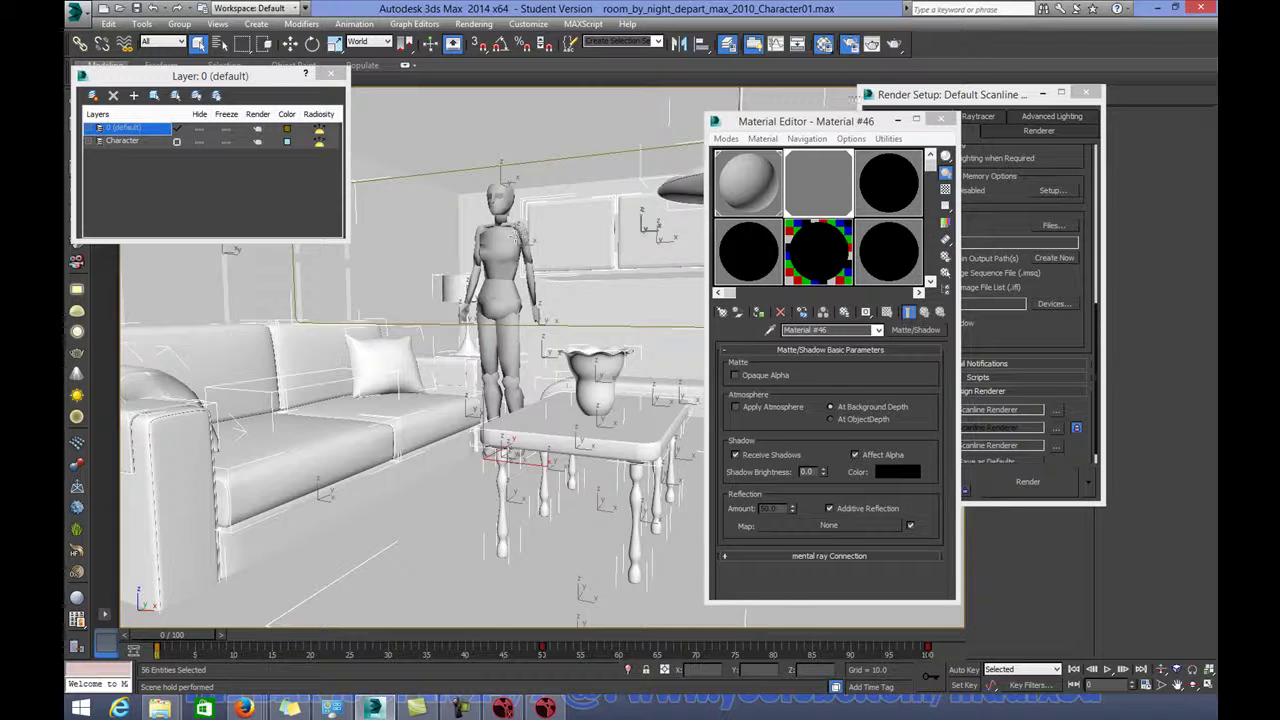
{"action": "left_click", "coordinate": [872, 45]}
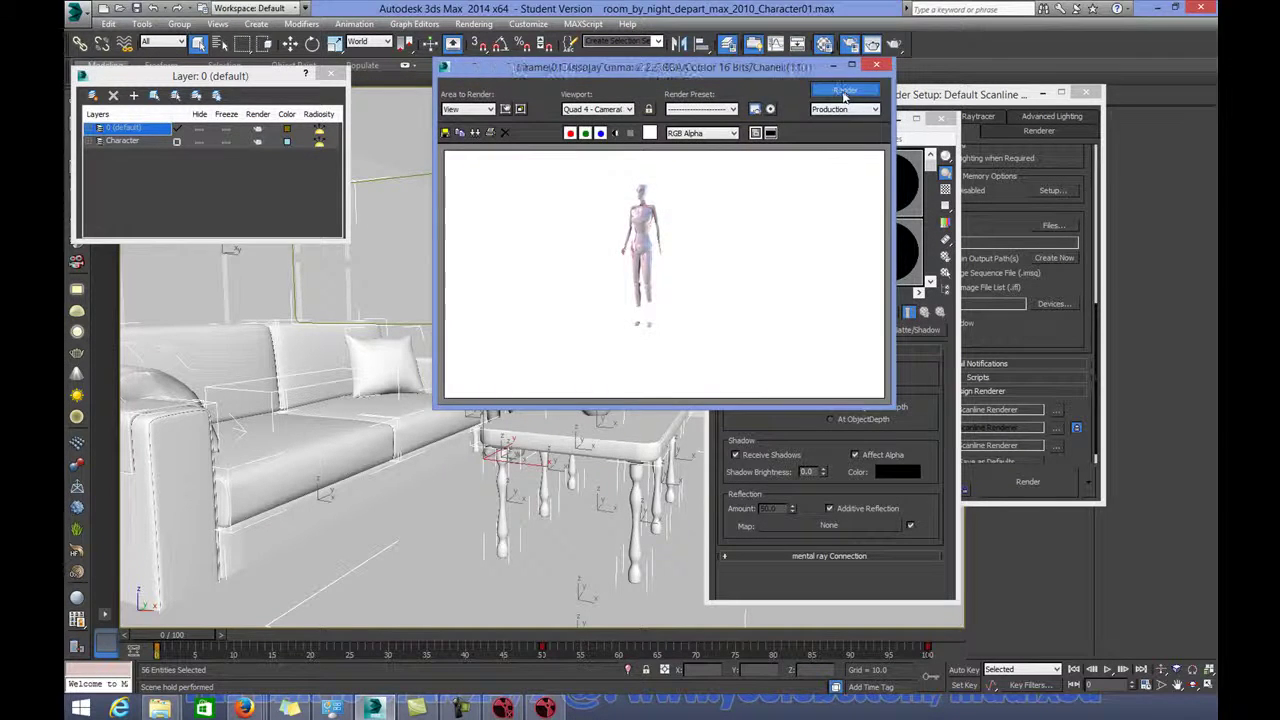
{"action": "left_click", "coordinate": [844, 90]}
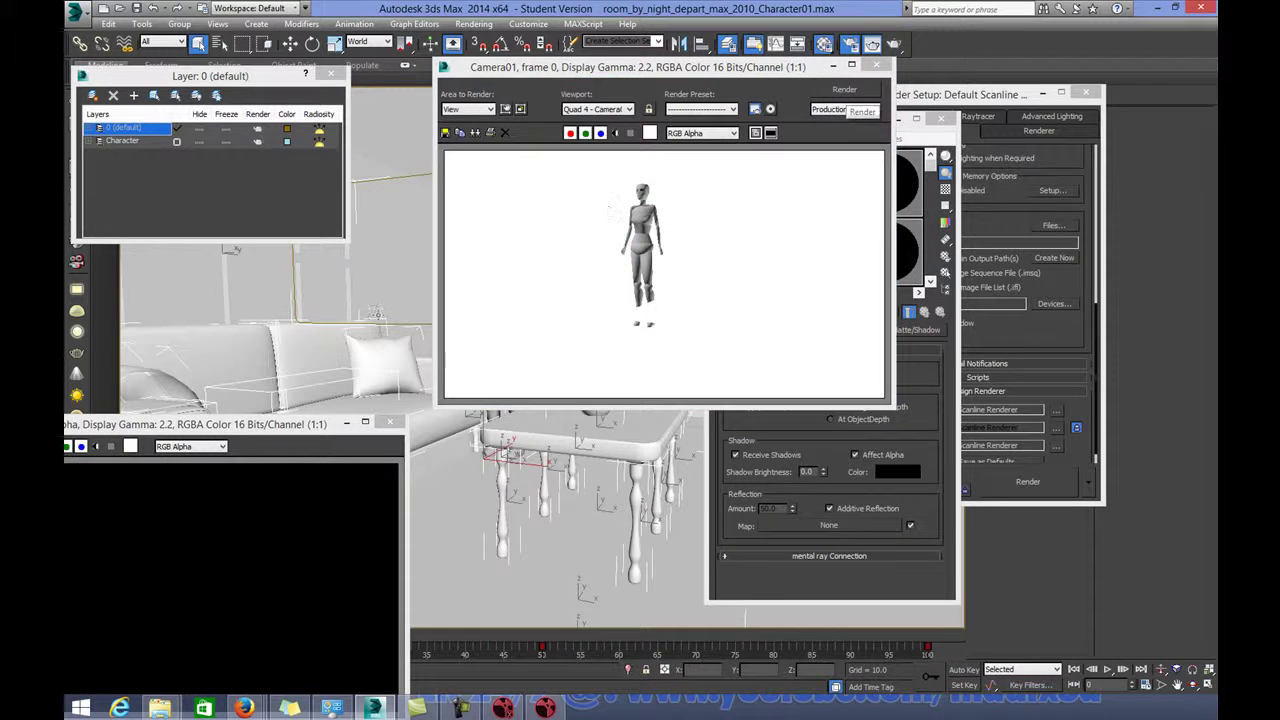
{"action": "left_click_drag", "start_coordinate": [248, 428], "coordinate": [580, 195]}
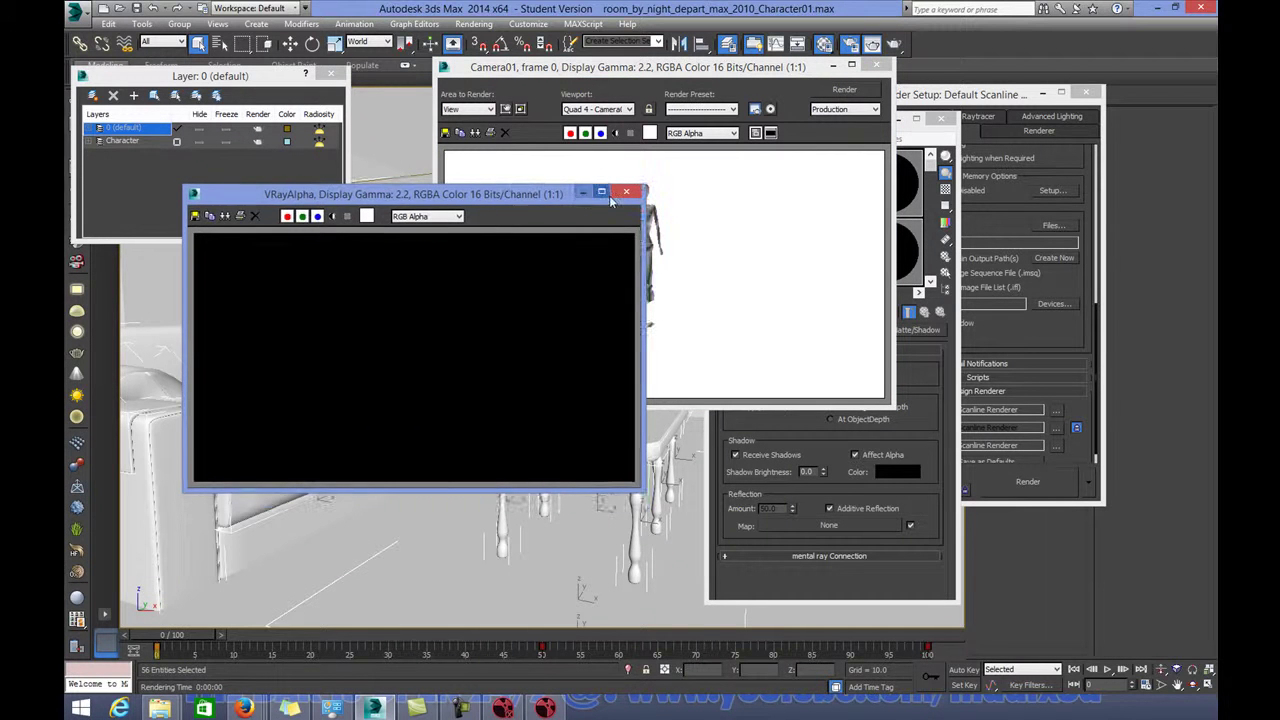
{"action": "left_click", "coordinate": [626, 191]}
Inspect the rendered frame's alpha channel and return to the colour display
{"action": "left_click", "coordinate": [616, 133]}
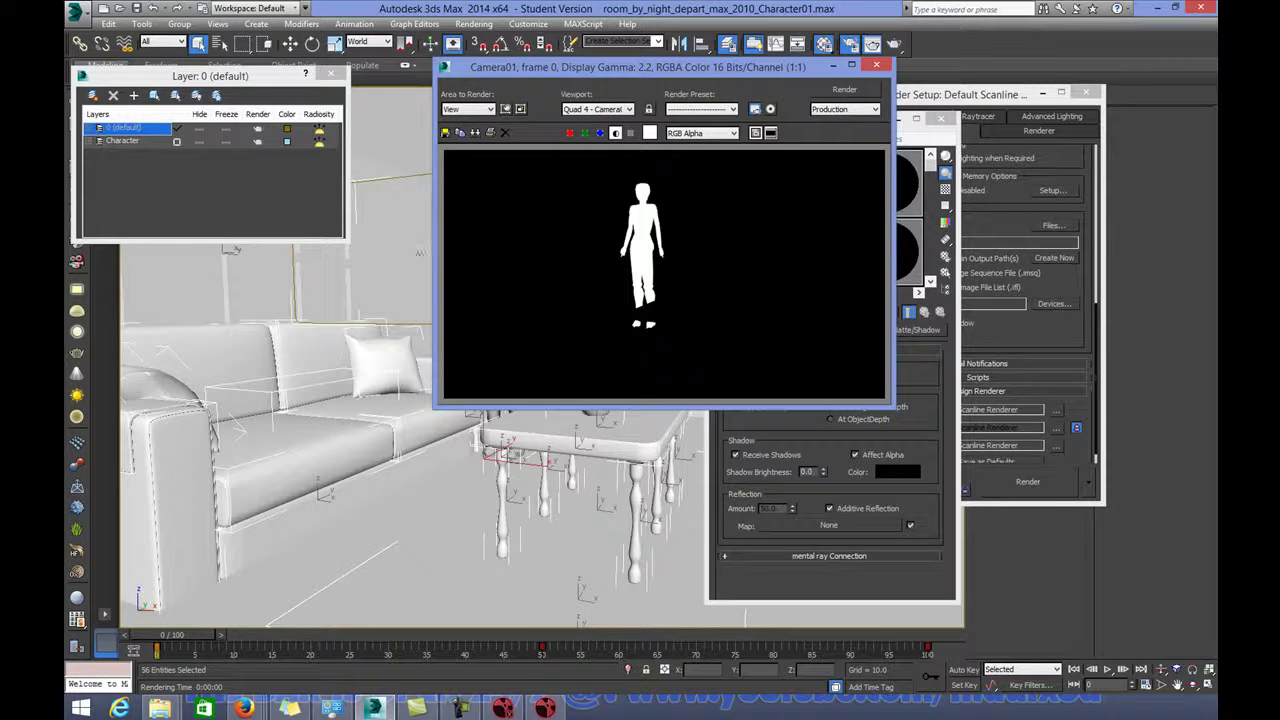
{"action": "left_click", "coordinate": [616, 133]}
{"action": "left_click", "coordinate": [616, 133]}
{"action": "left_click", "coordinate": [616, 133]}
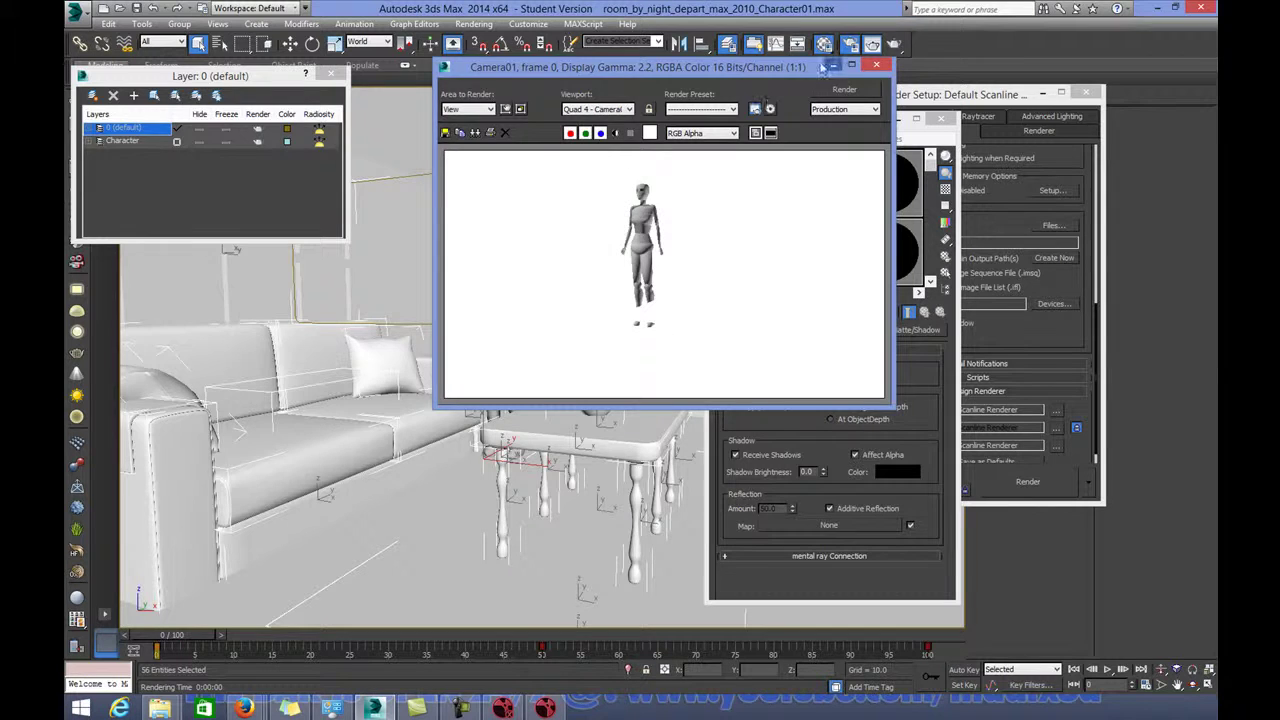
Delete the VRayAlpha render element and add the Alpha element in its place
{"action": "left_click_drag", "start_coordinate": [790, 67], "coordinate": [448, 115]}
{"action": "left_click_drag", "start_coordinate": [1000, 94], "coordinate": [850, 104]}
{"action": "left_click", "coordinate": [772, 127]}
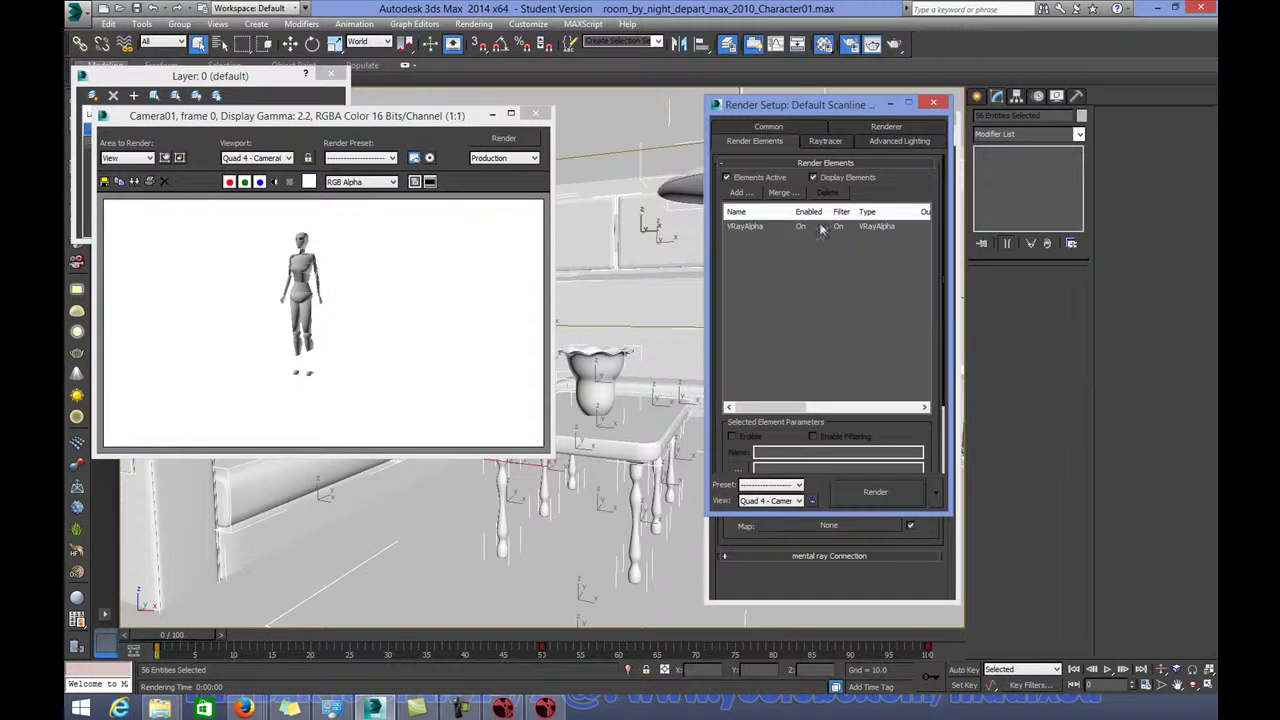
{"action": "left_click", "coordinate": [750, 227]}
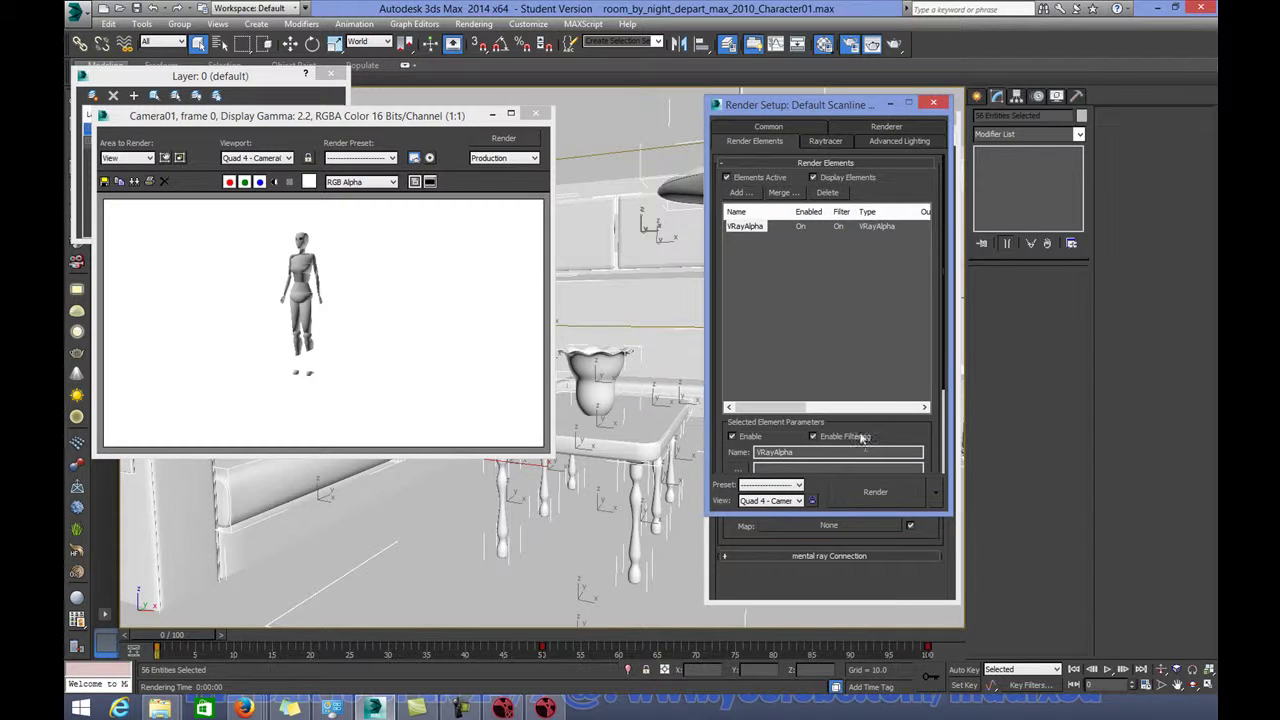
{"action": "left_click", "coordinate": [830, 193]}
{"action": "left_click", "coordinate": [738, 193]}
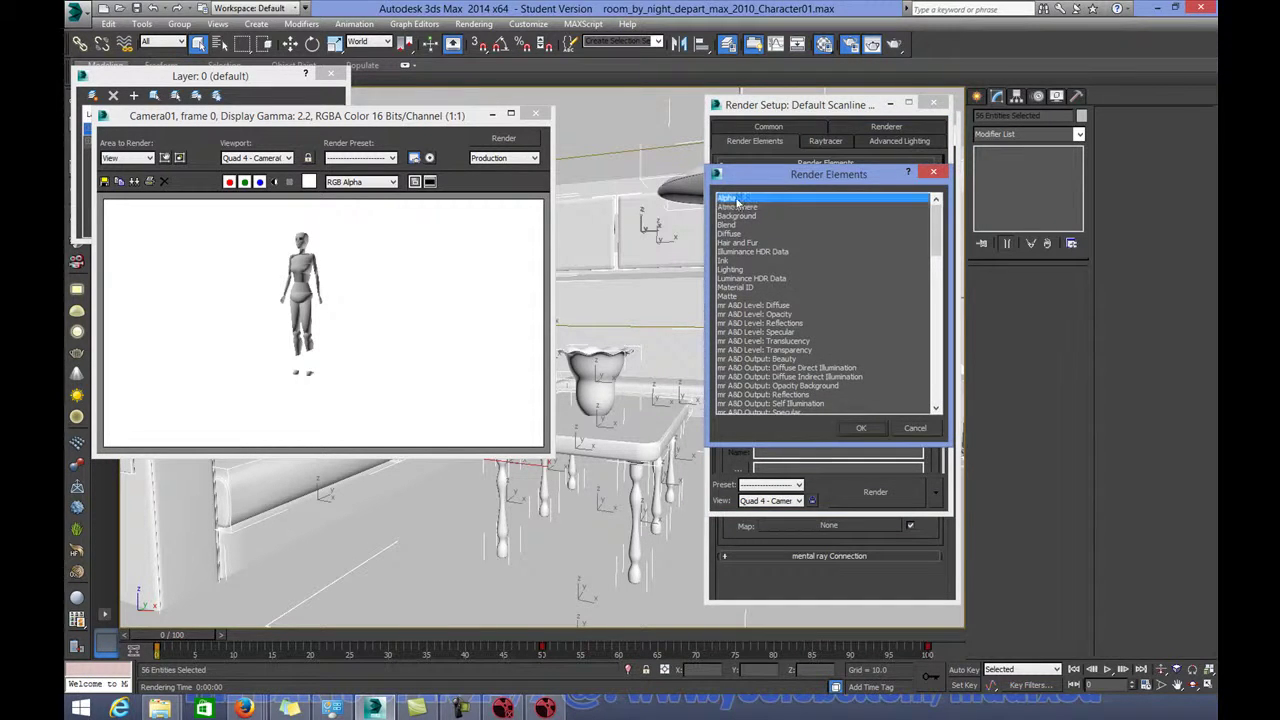
{"action": "double_click", "coordinate": [728, 199]}
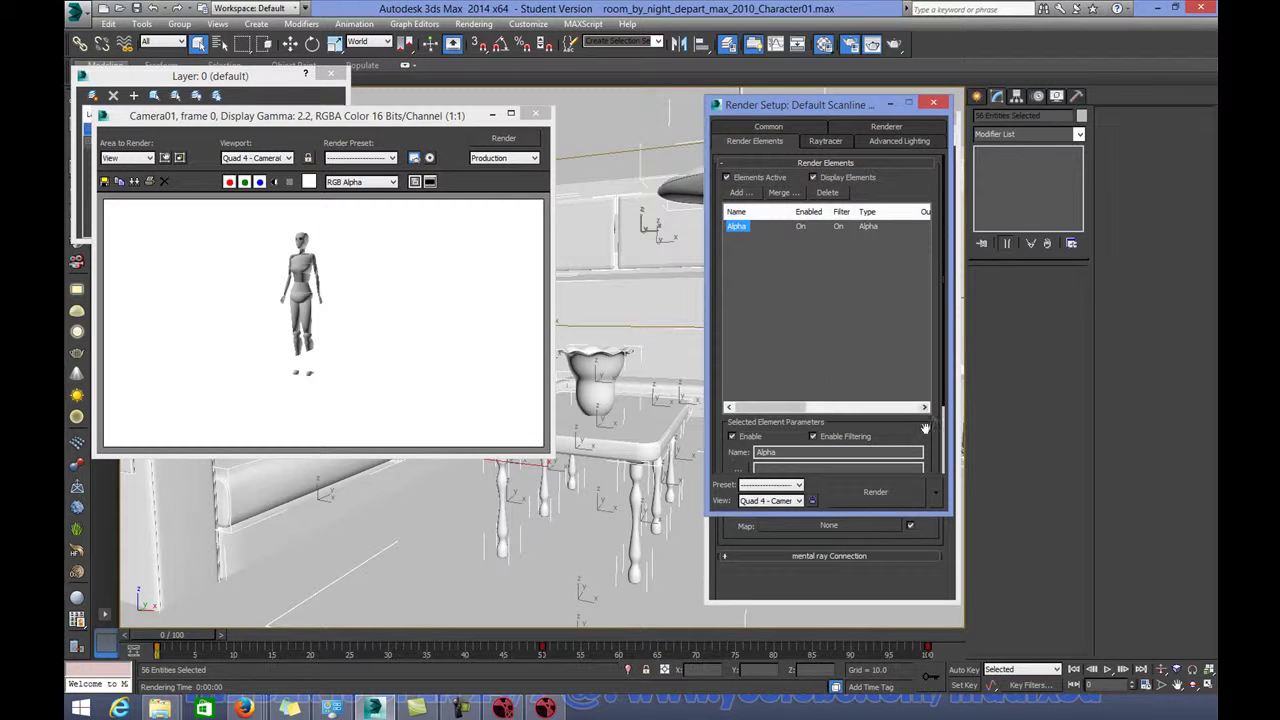
For the Alpha element's output file, choose the Rendering folder inside 3d_projects\room_by_night_final_max_2009 and the JPEG format
{"action": "left_click_drag", "start_coordinate": [928, 432], "coordinate": [913, 267]}
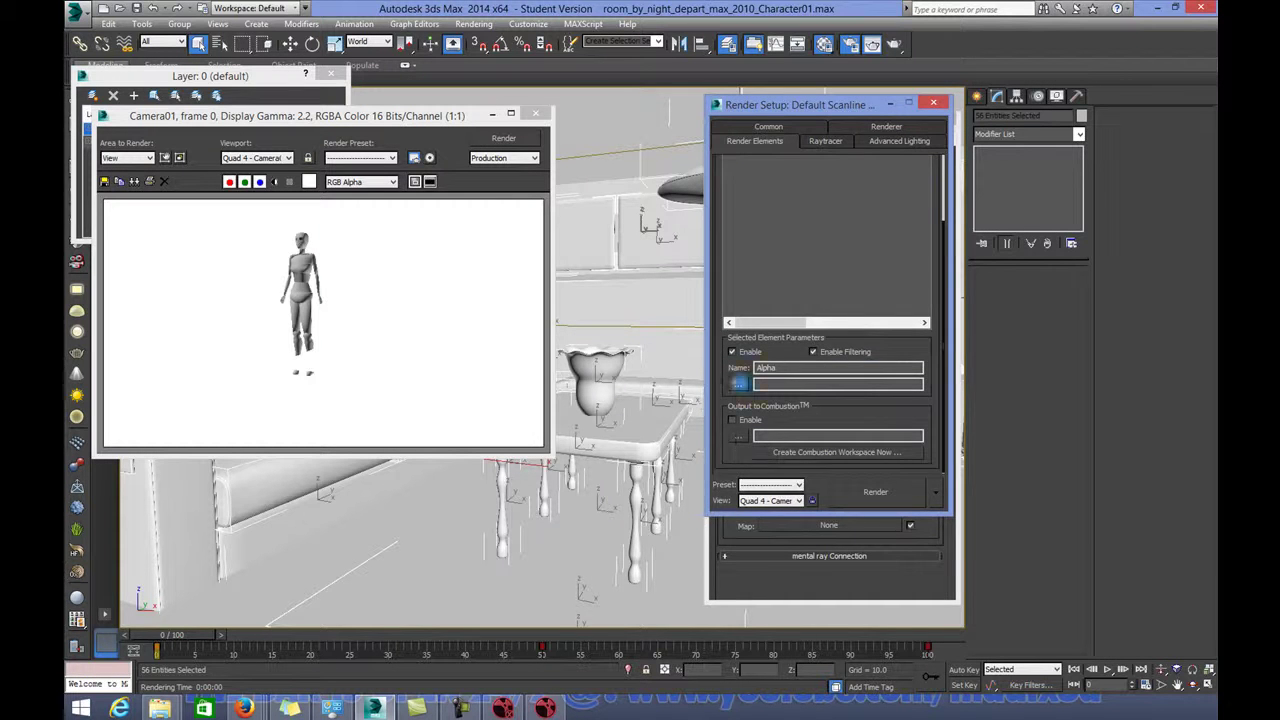
{"action": "left_click", "coordinate": [739, 384]}
{"action": "left_click", "coordinate": [688, 172]}
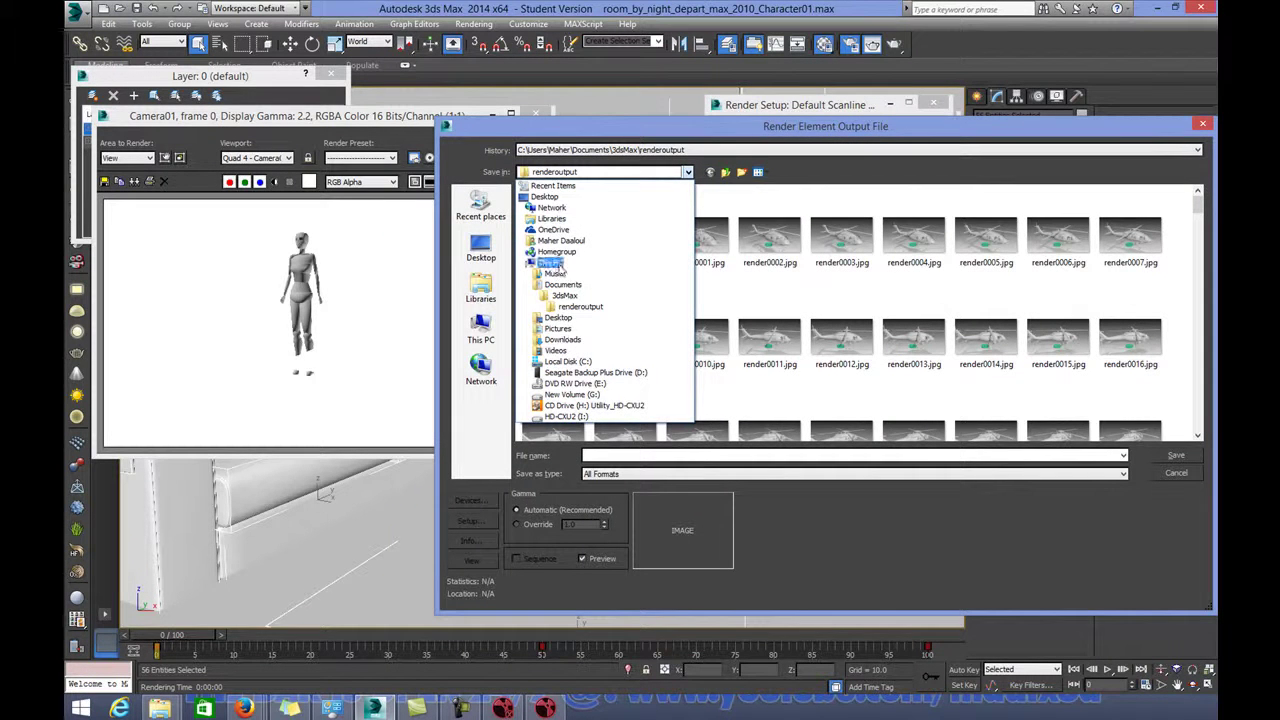
{"action": "left_click", "coordinate": [570, 372]}
{"action": "double_click", "coordinate": [548, 208]}
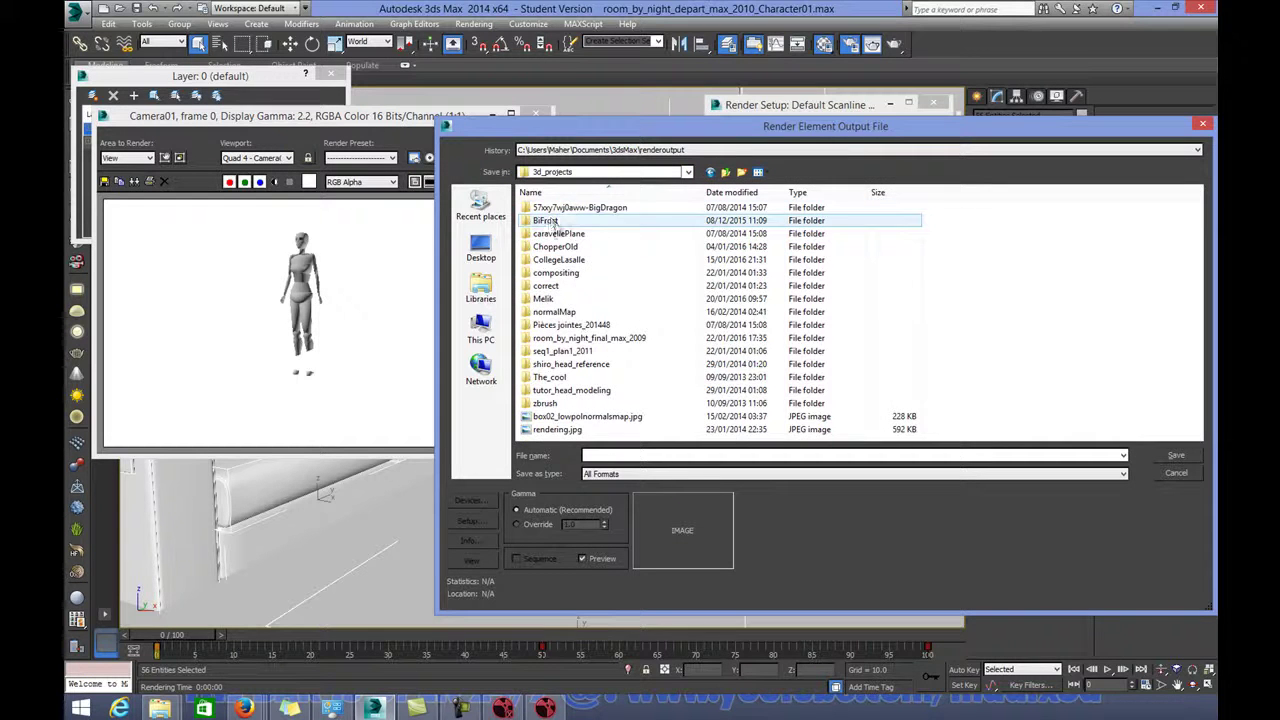
{"action": "double_click", "coordinate": [577, 338]}
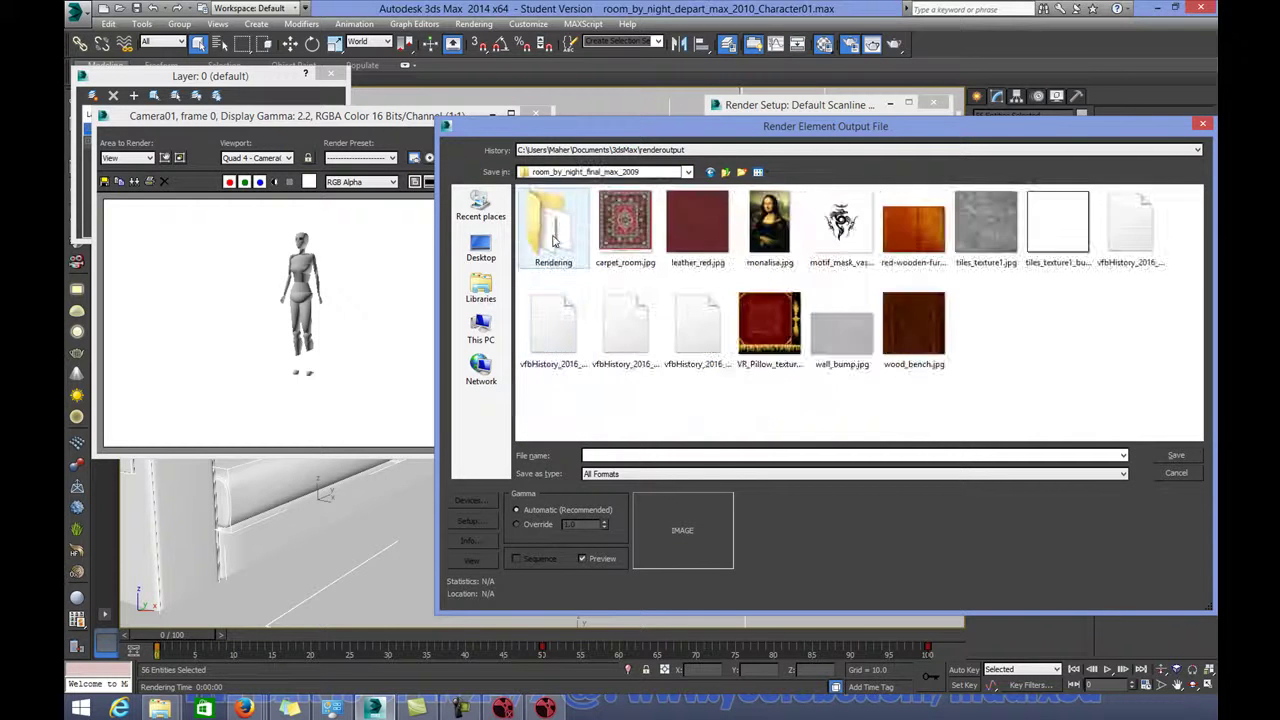
{"action": "double_click", "coordinate": [551, 235]}
{"action": "left_click", "coordinate": [647, 474]}
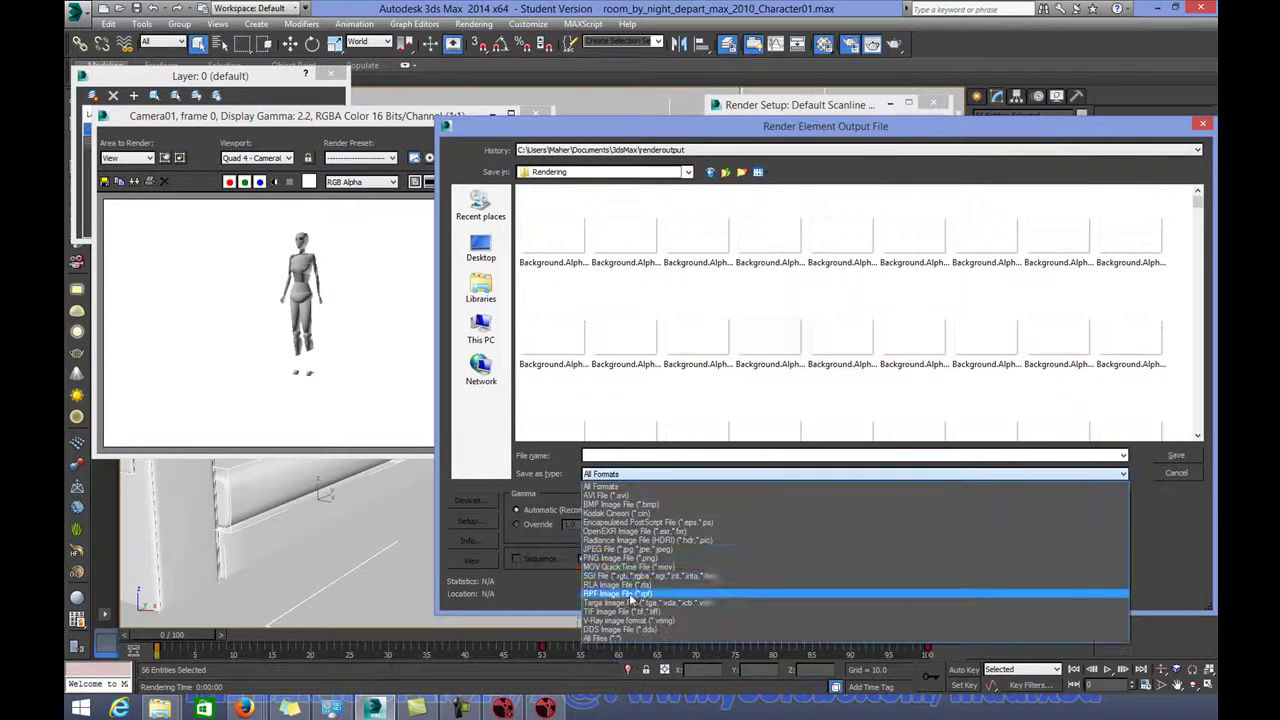
{"action": "left_click", "coordinate": [632, 554]}
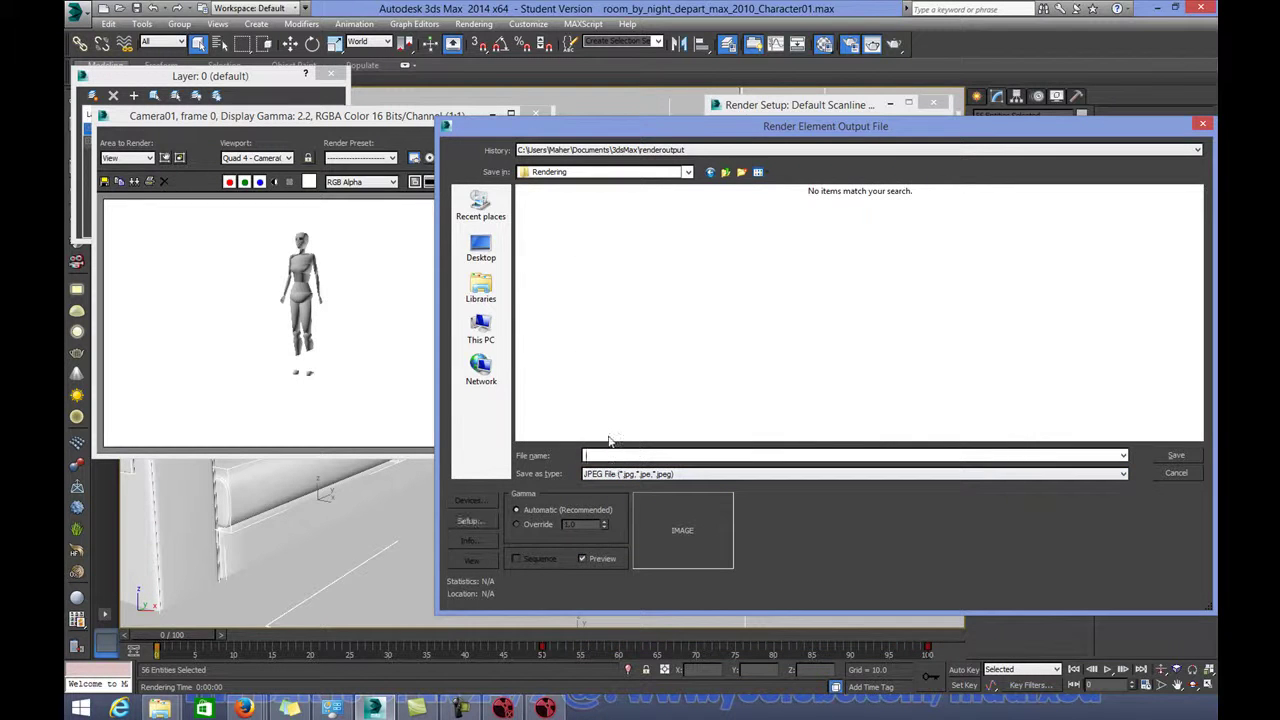
Name the Alpha element's output file CharacterAlpha and save it with the default JPEG image settings
{"action": "type", "text": "Chi"}
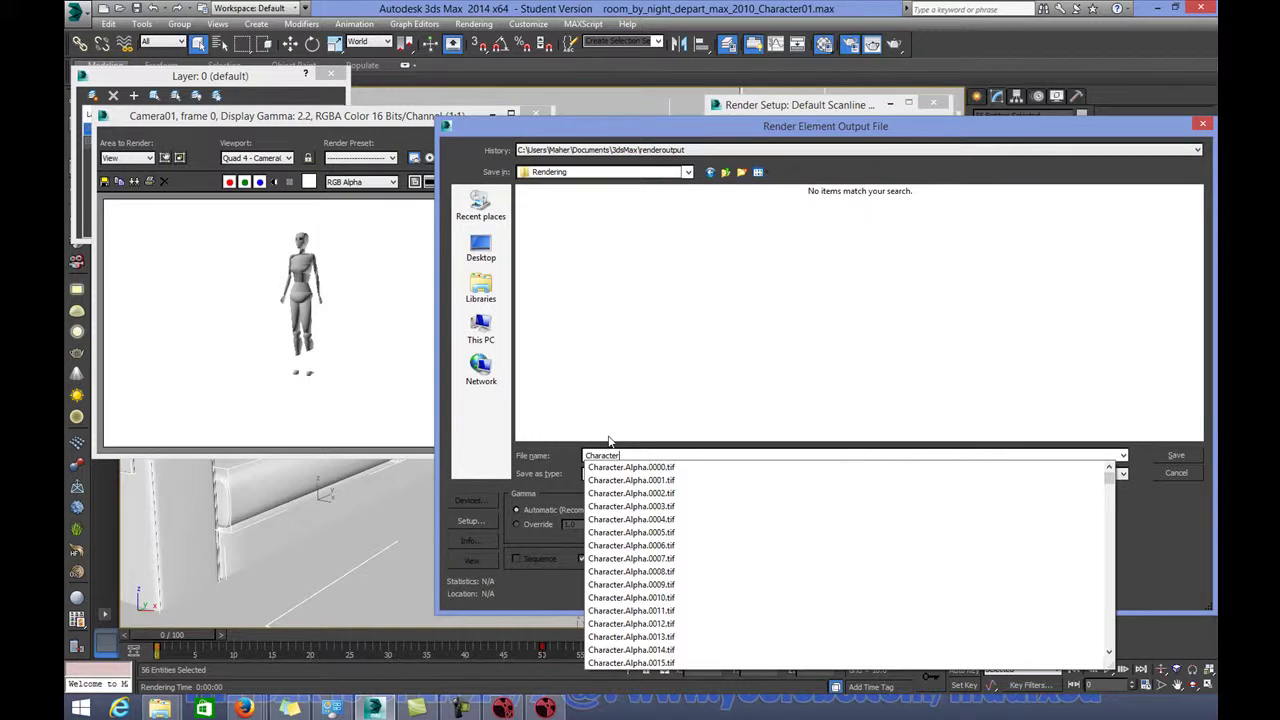
{"action": "type", "text": "racter"}
{"action": "key", "text": "Down"}
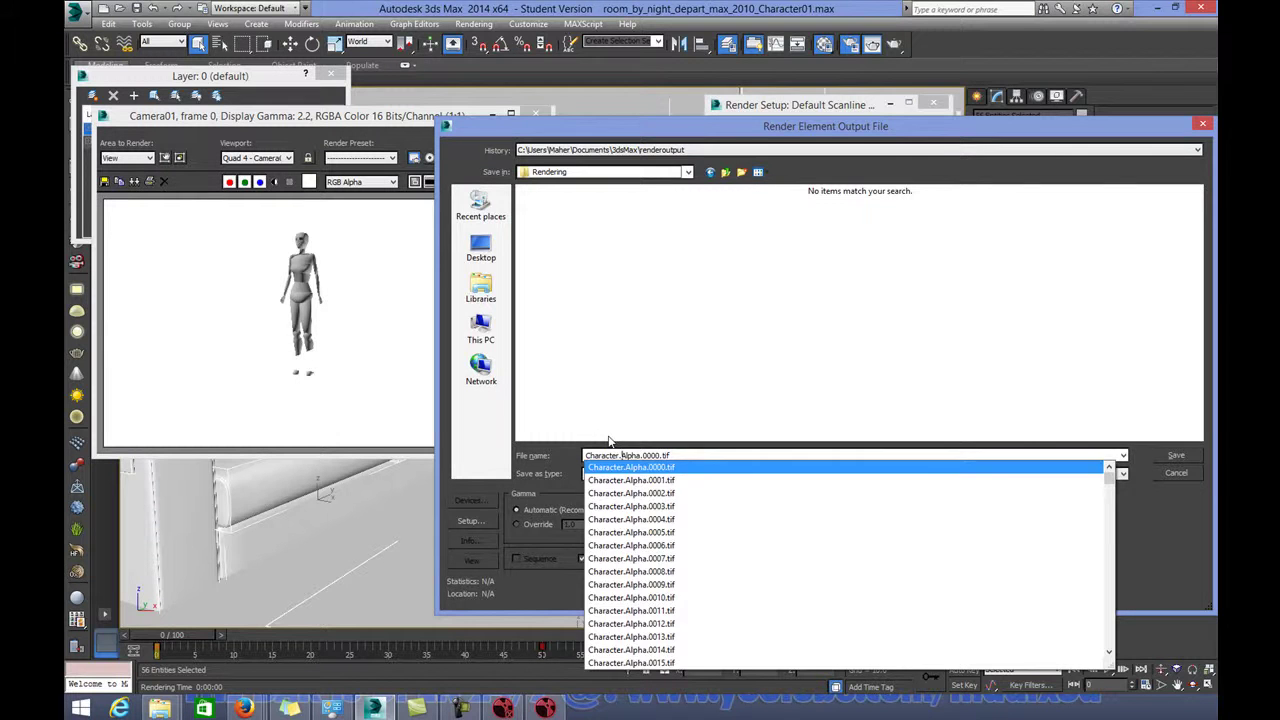
{"action": "key", "text": "BackSpace"}
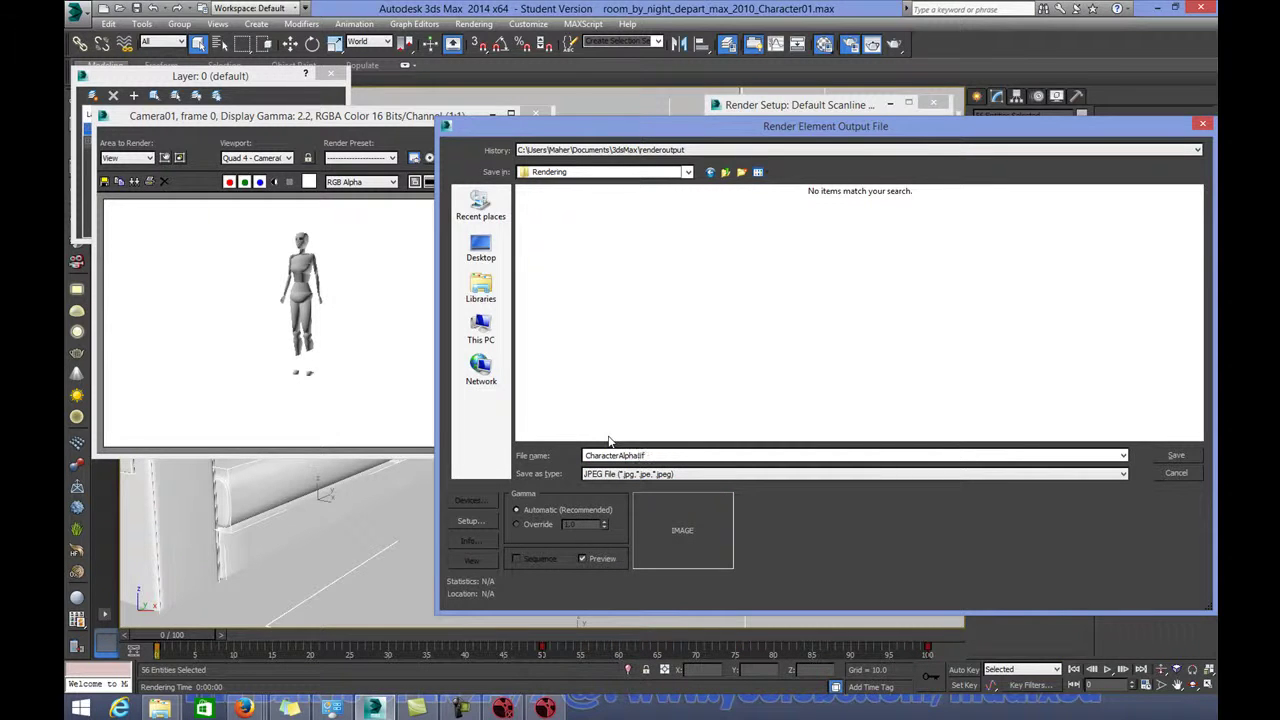
{"action": "key", "text": "Return"}
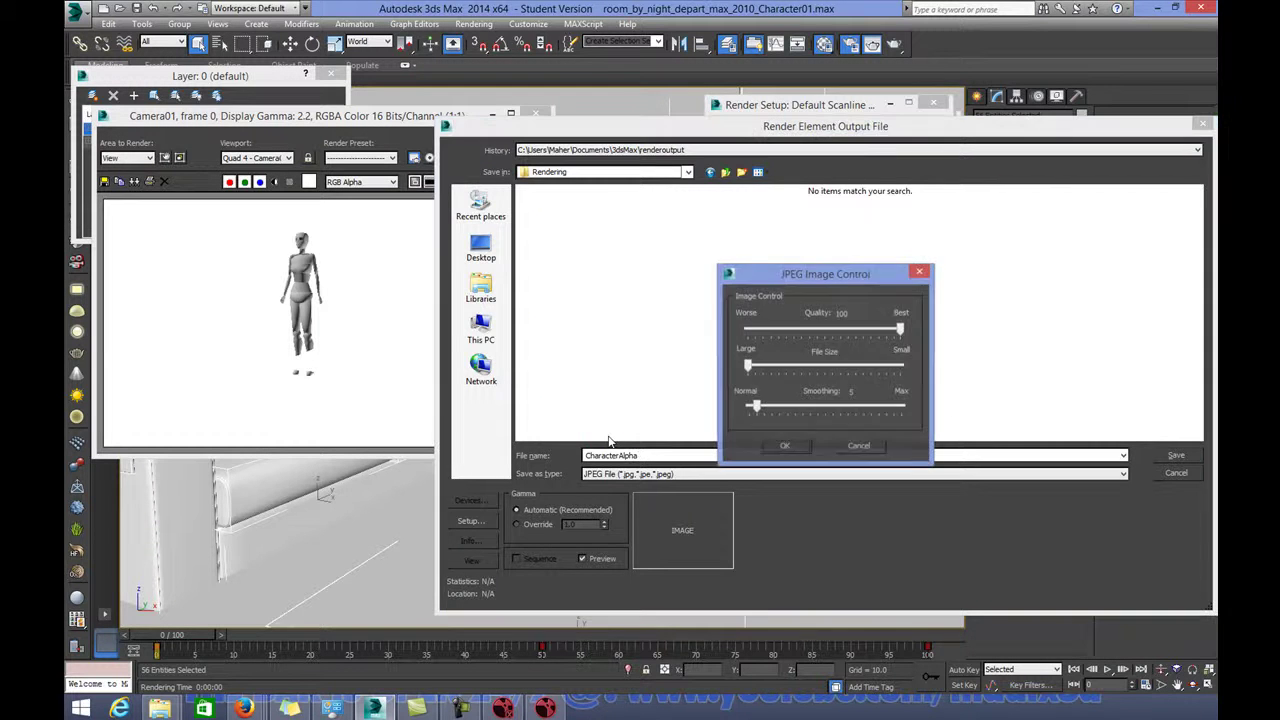
{"action": "key", "text": "Return"}
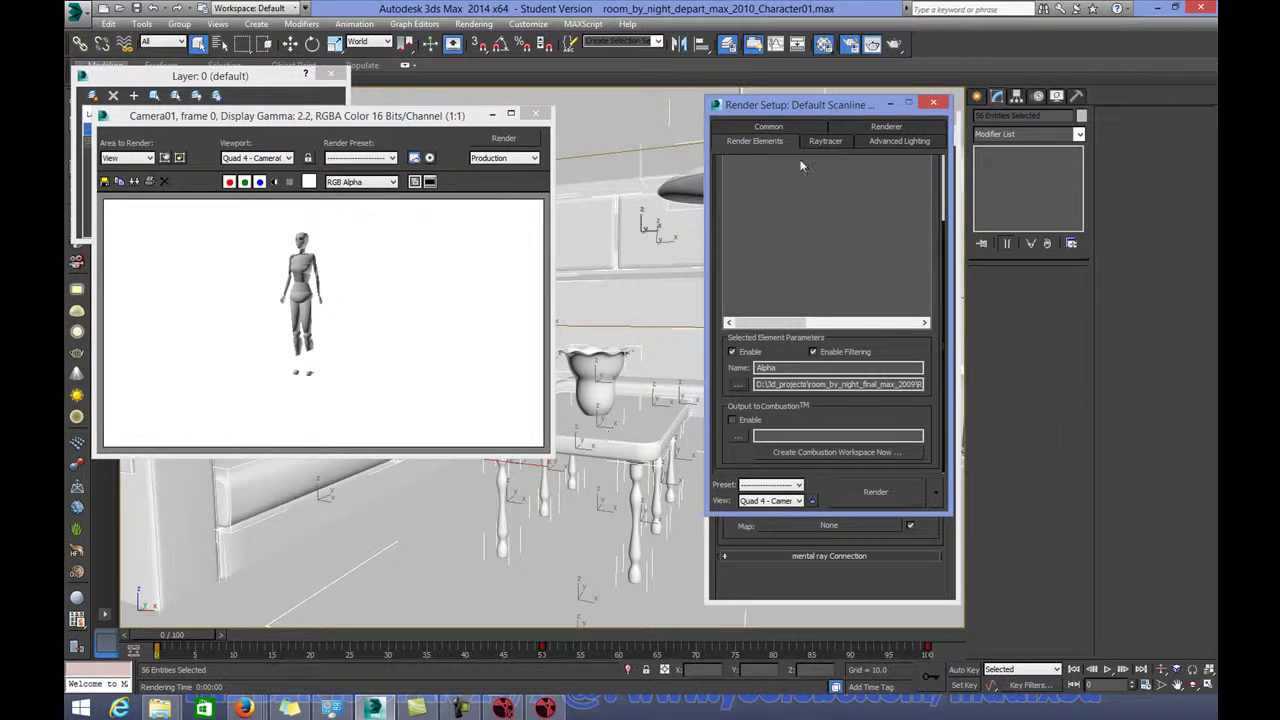
Review the common render options and the Alpha element's settings in the render setup
{"action": "left_click", "coordinate": [770, 127]}
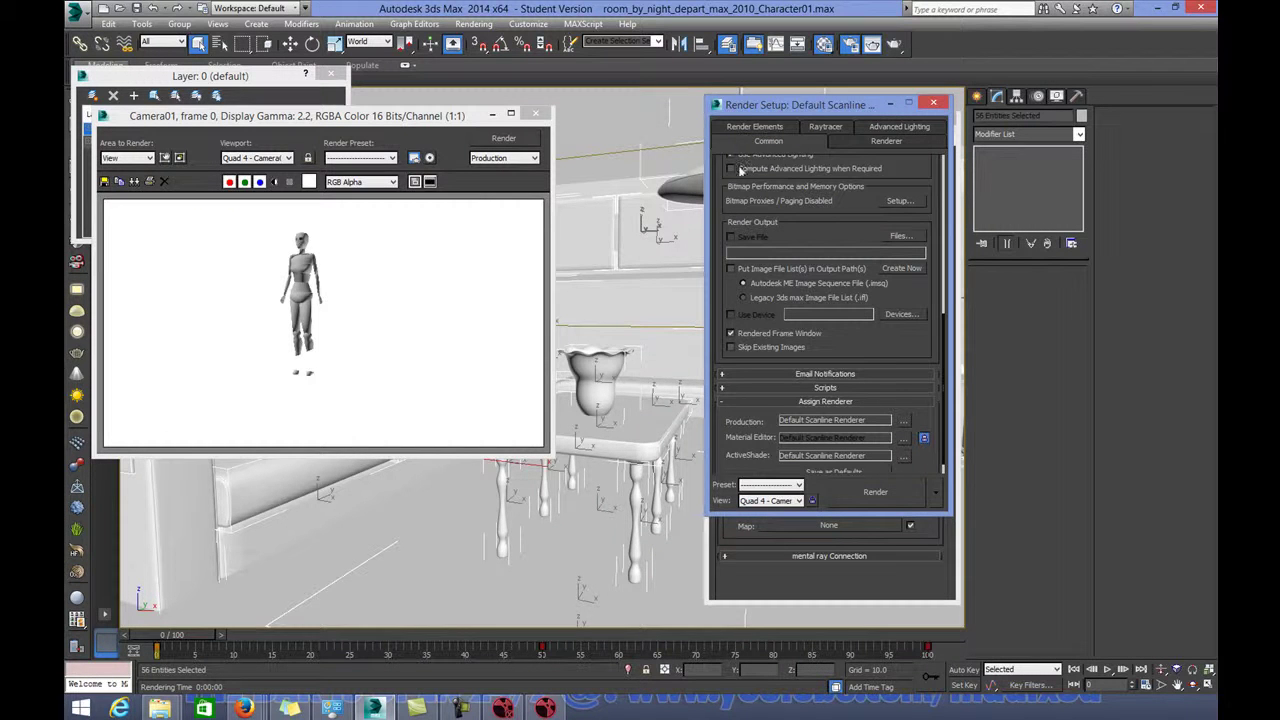
{"action": "scroll", "coordinate": [722, 400], "scroll_direction": "up", "scroll_amount": 3}
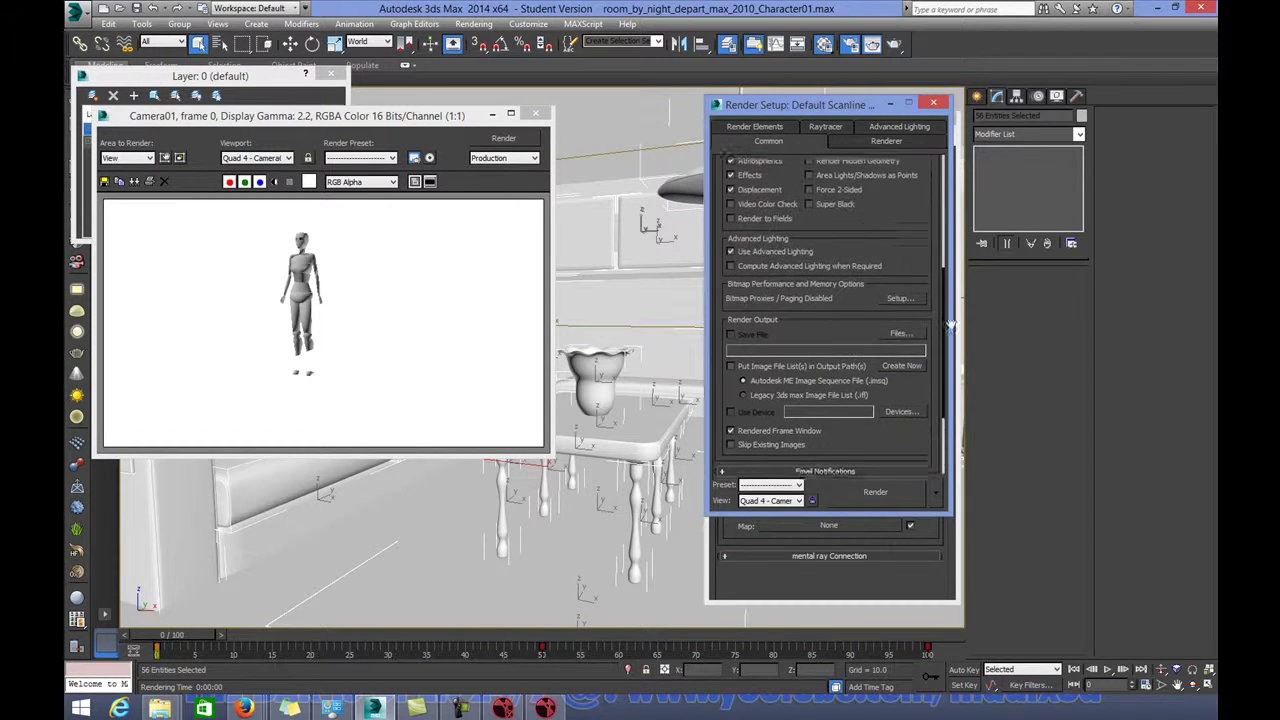
{"action": "left_click", "coordinate": [884, 133]}
{"action": "left_click", "coordinate": [767, 141]}
{"action": "left_click", "coordinate": [754, 127]}
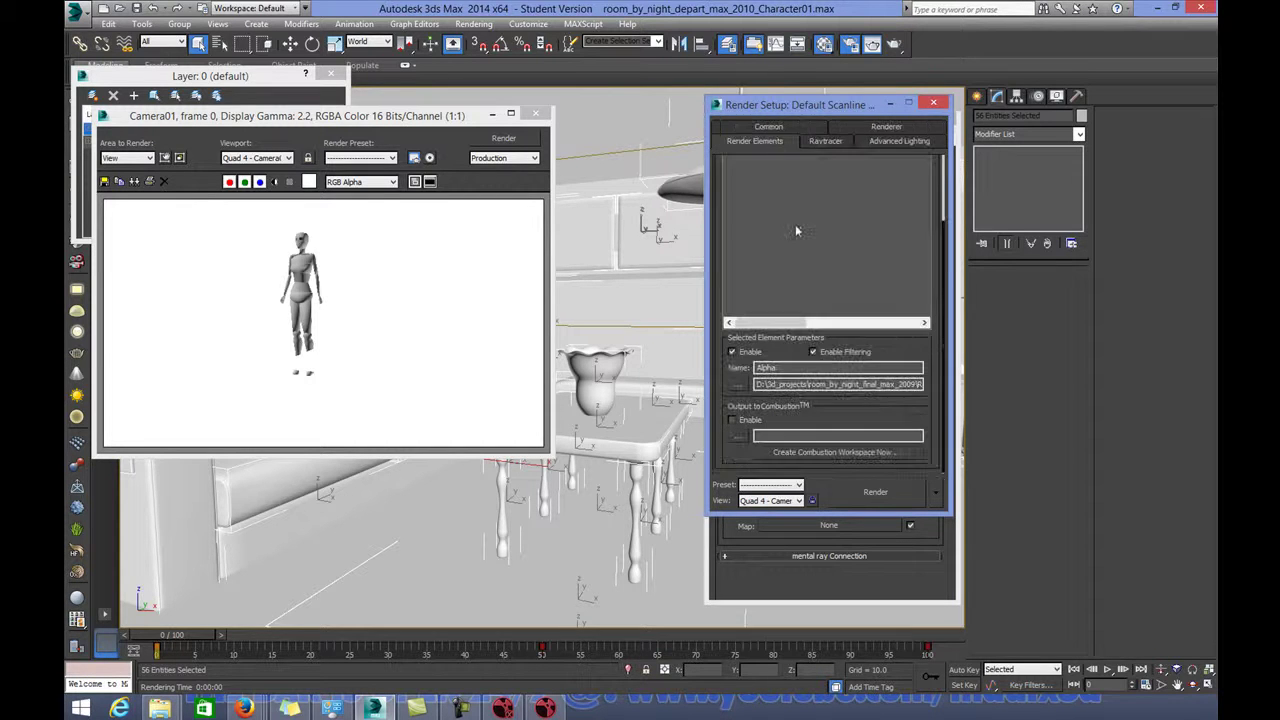
{"action": "scroll", "coordinate": [733, 258], "scroll_direction": "up", "scroll_amount": 3}
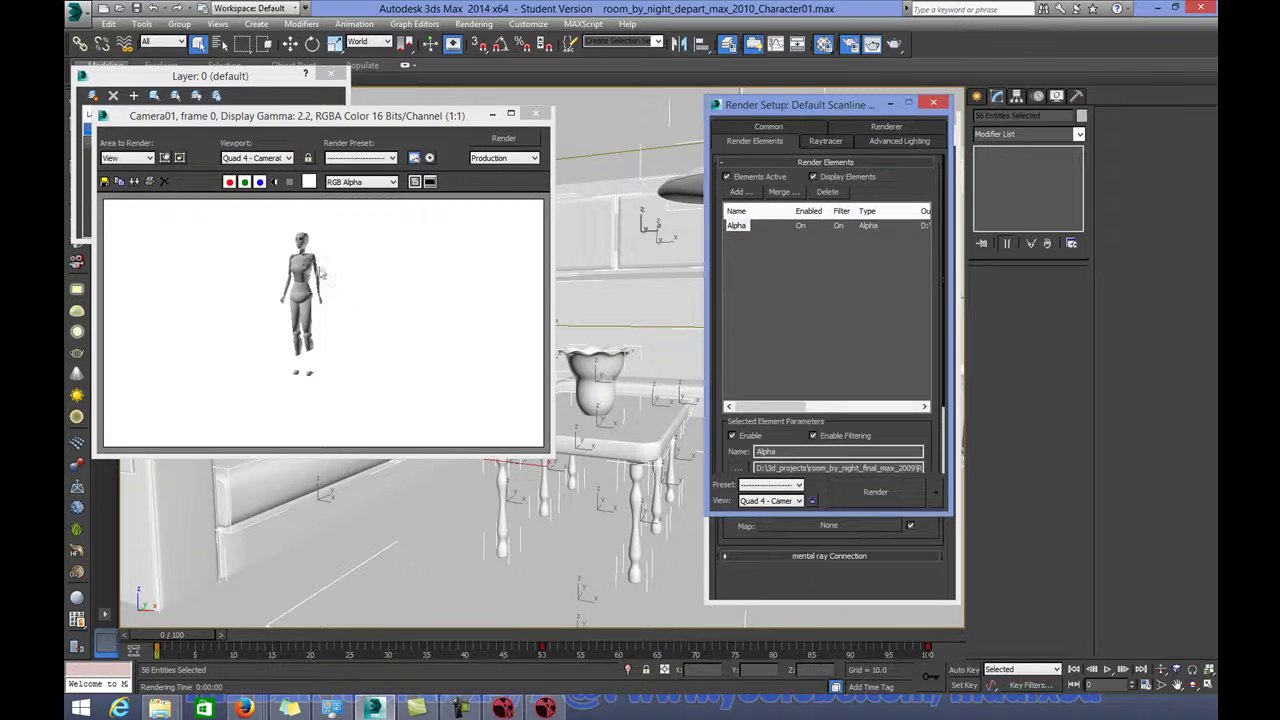
{"action": "left_click", "coordinate": [735, 131]}
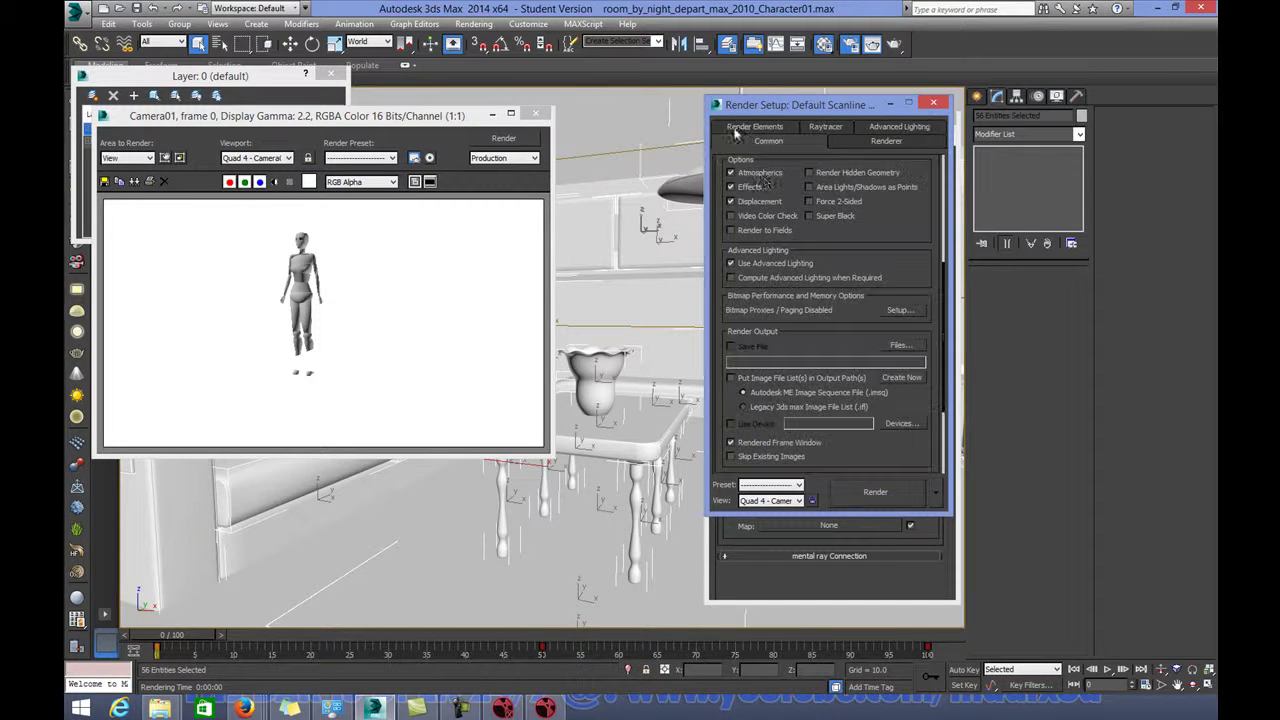
Test-render the current frame, and render the character alpha sequence for the frame range 0 to 53
{"action": "left_click", "coordinate": [875, 492]}
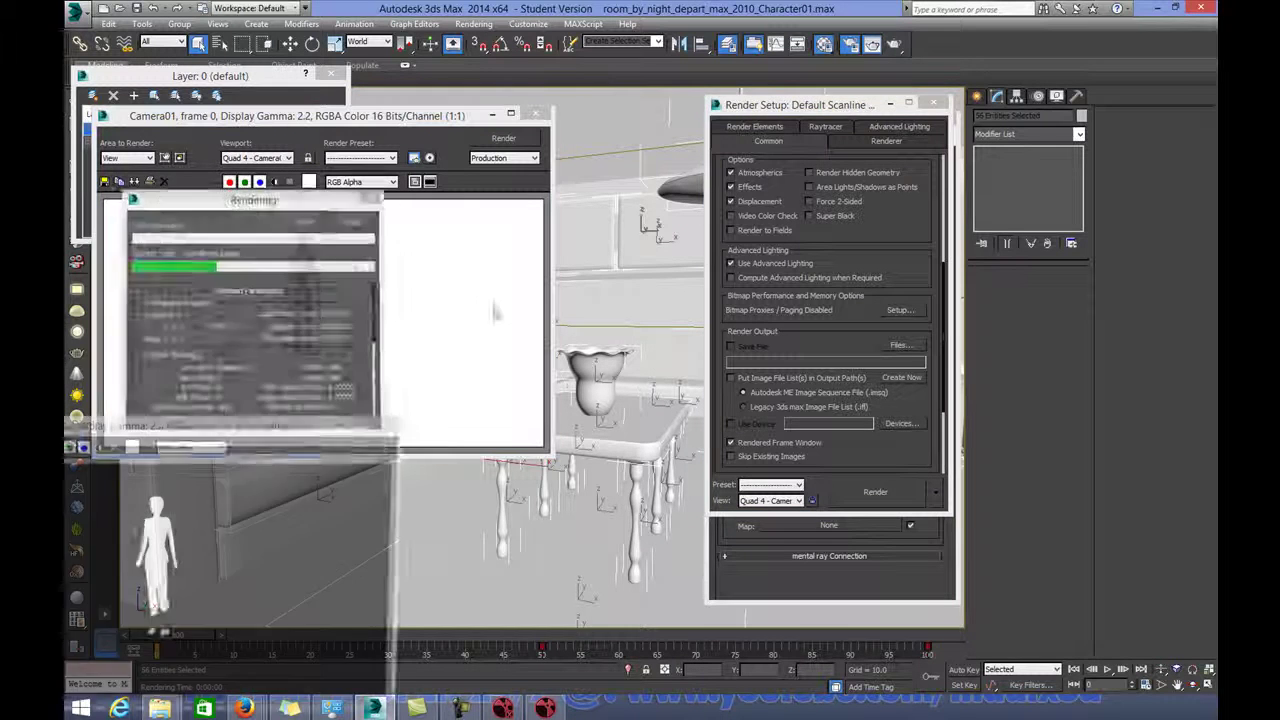
{"action": "scroll", "coordinate": [815, 298], "scroll_direction": "up", "scroll_amount": 5}
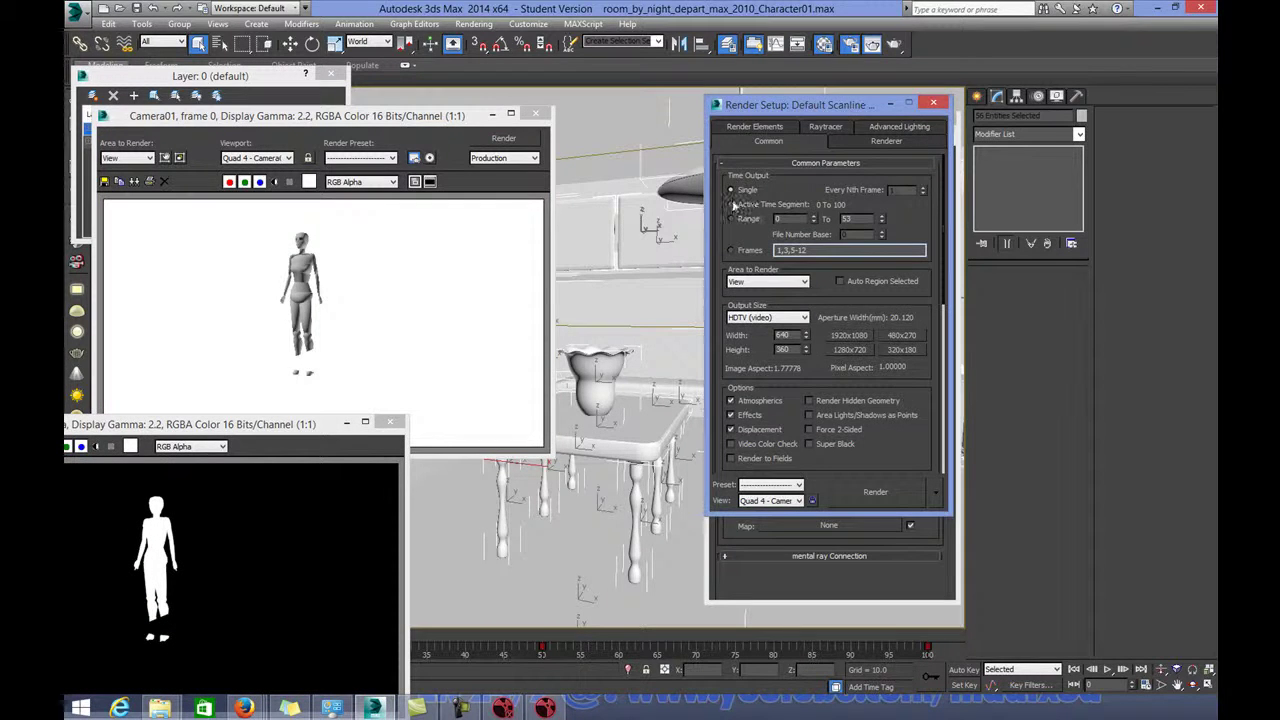
{"action": "left_click", "coordinate": [899, 494]}
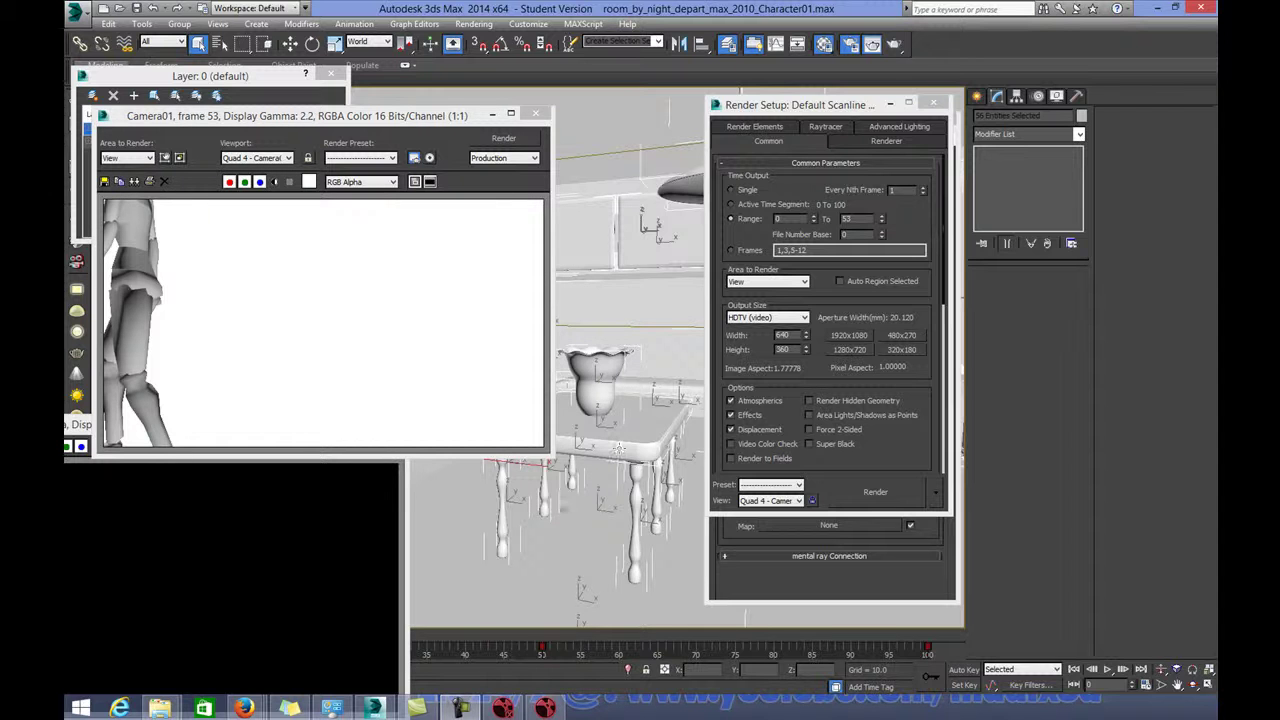
Switch to Nuke and read in the CharacterAlpha####.jpg sequence, frames 0-53, from the Rendering folder
{"action": "left_click", "coordinate": [545, 707]}
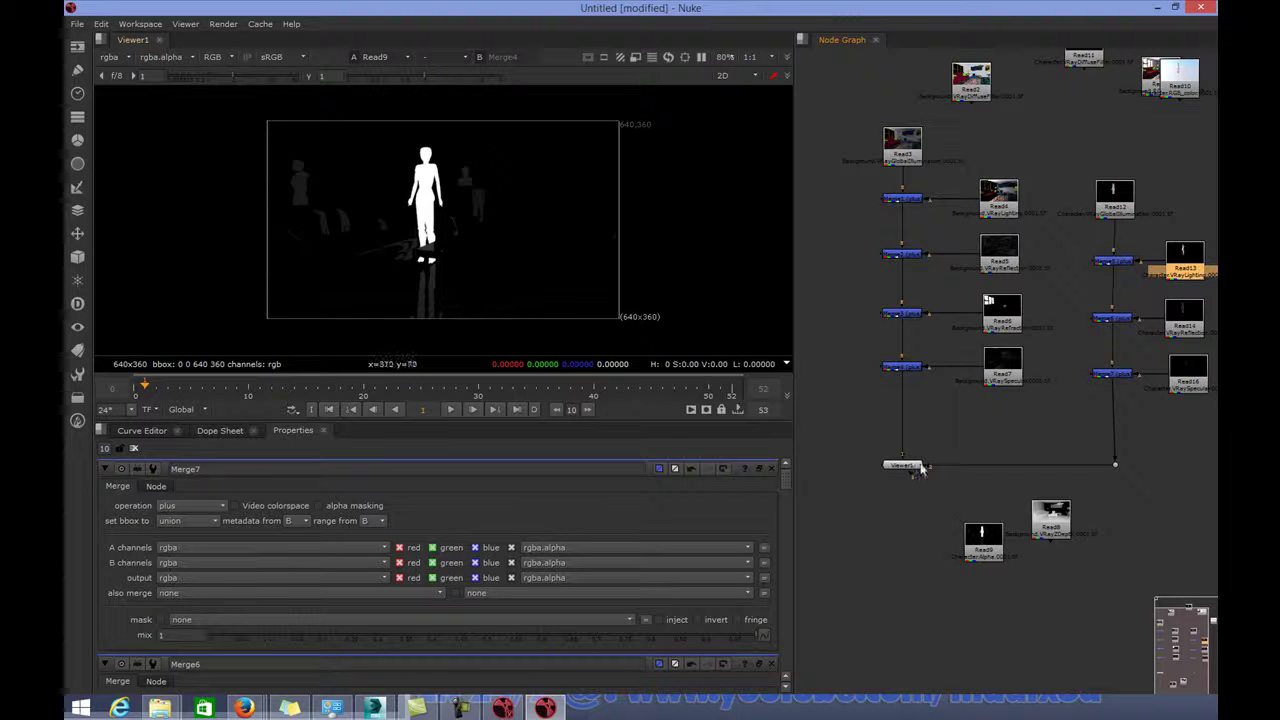
{"action": "left_click", "coordinate": [80, 50]}
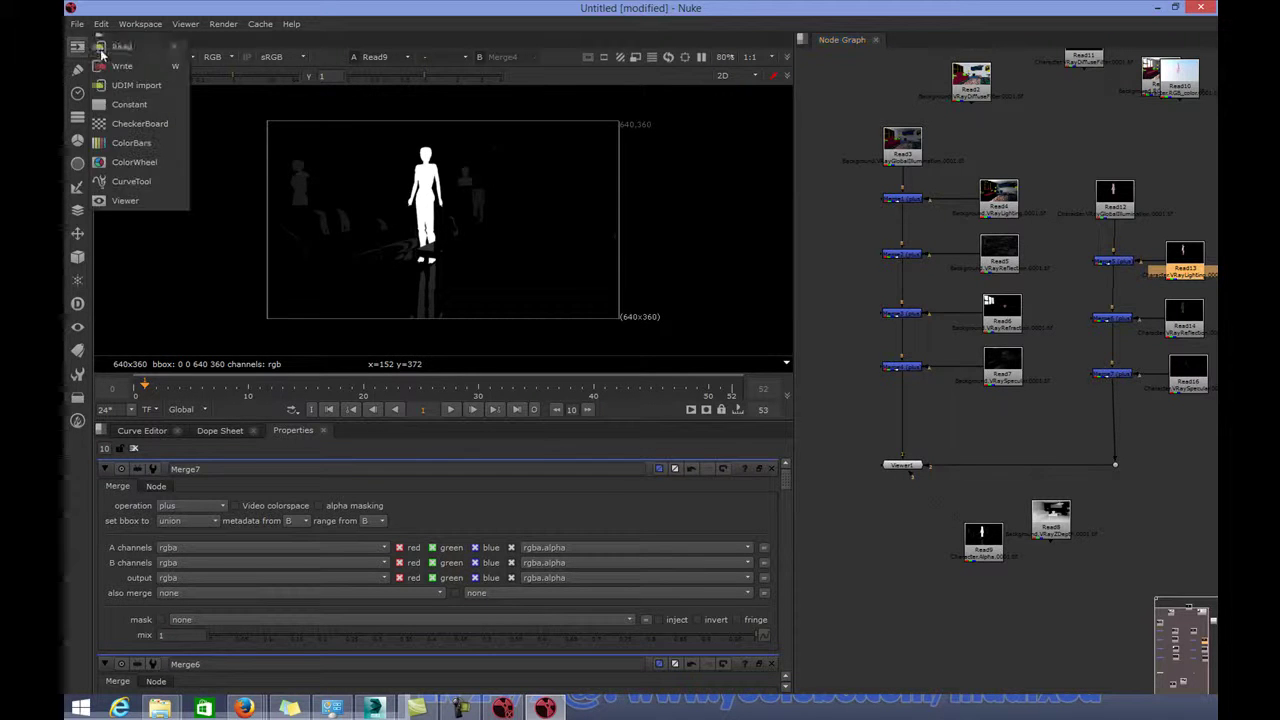
{"action": "left_click", "coordinate": [118, 46]}
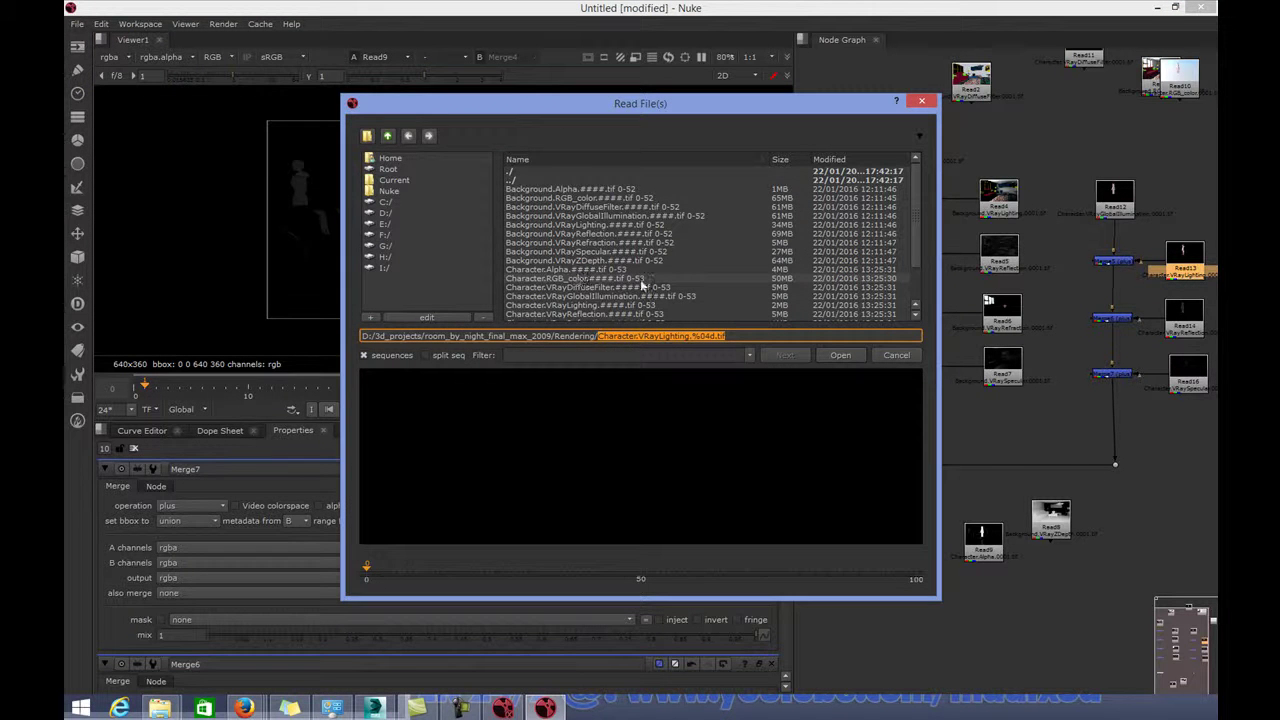
{"action": "left_click_drag", "start_coordinate": [914, 219], "coordinate": [917, 254]}
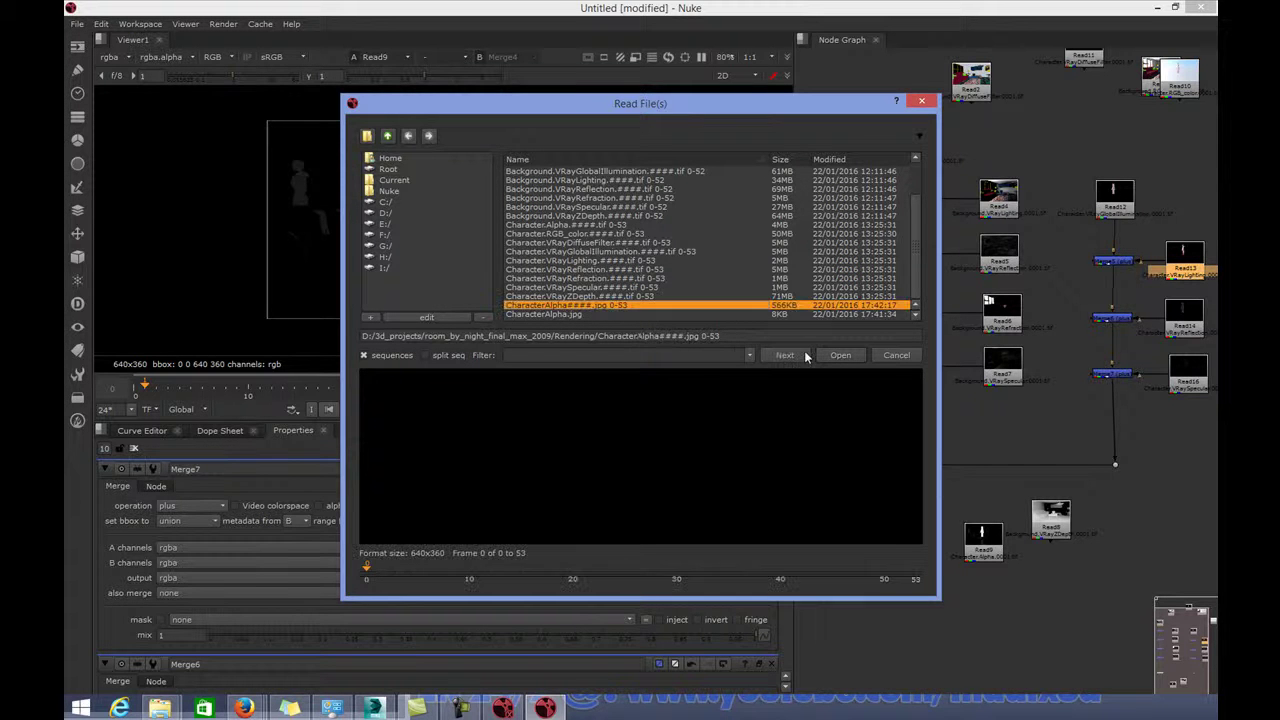
{"action": "left_click", "coordinate": [840, 355]}
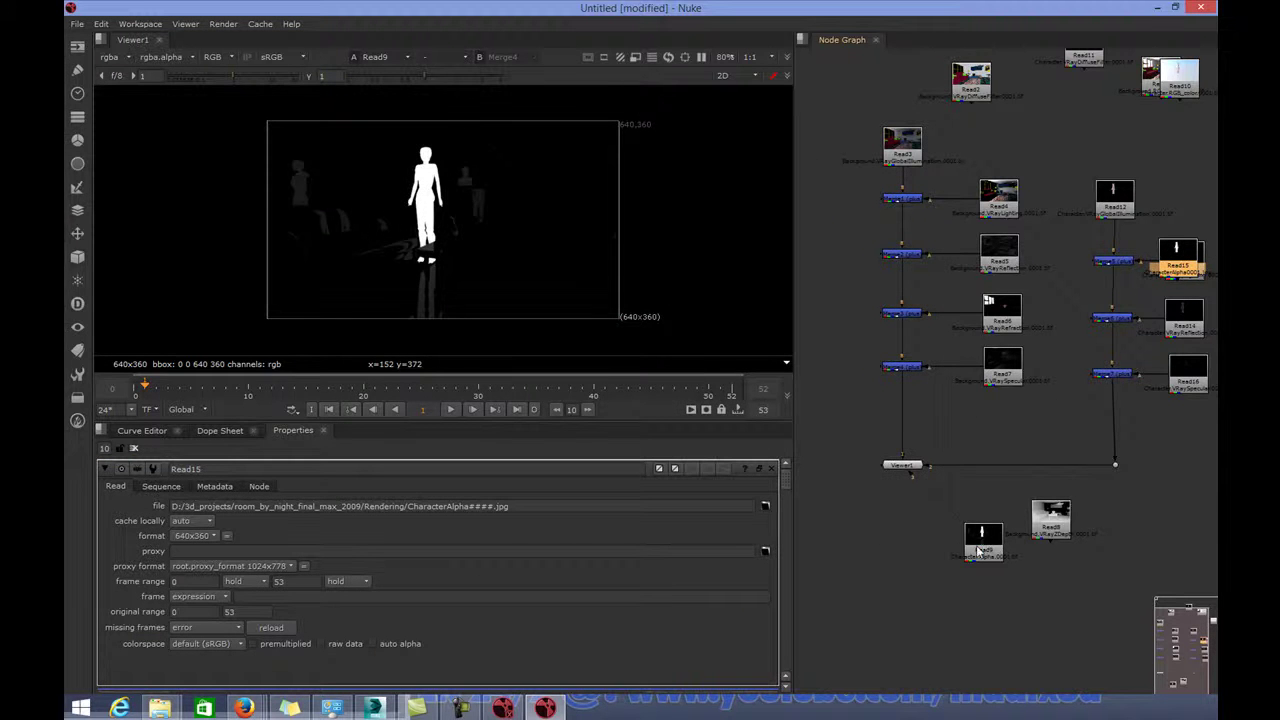
Insert a Copy node below the last character merge that copies rgba.red of the new CharacterAlpha read into rgba.alpha
{"action": "left_click_drag", "start_coordinate": [985, 548], "coordinate": [941, 586]}
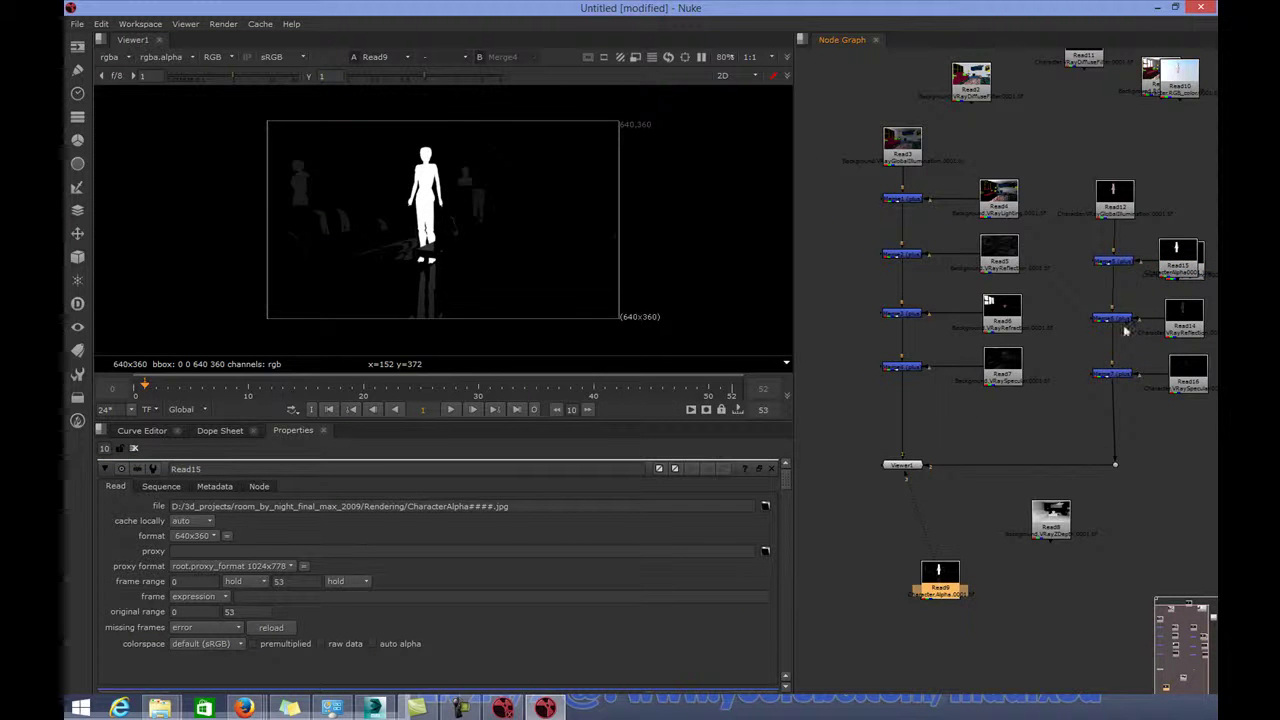
{"action": "left_click_drag", "start_coordinate": [1182, 255], "coordinate": [1177, 445]}
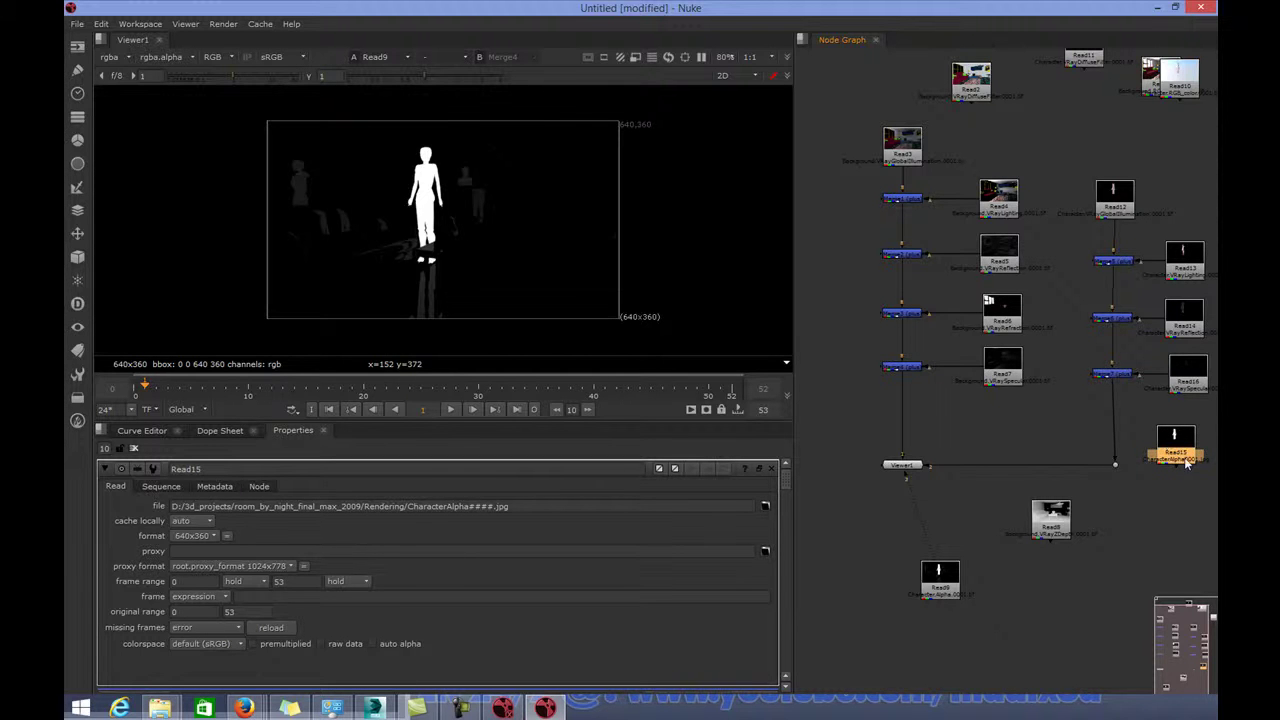
{"action": "key", "text": "k"}
{"action": "left_click_drag", "start_coordinate": [1205, 450], "coordinate": [1116, 430]}
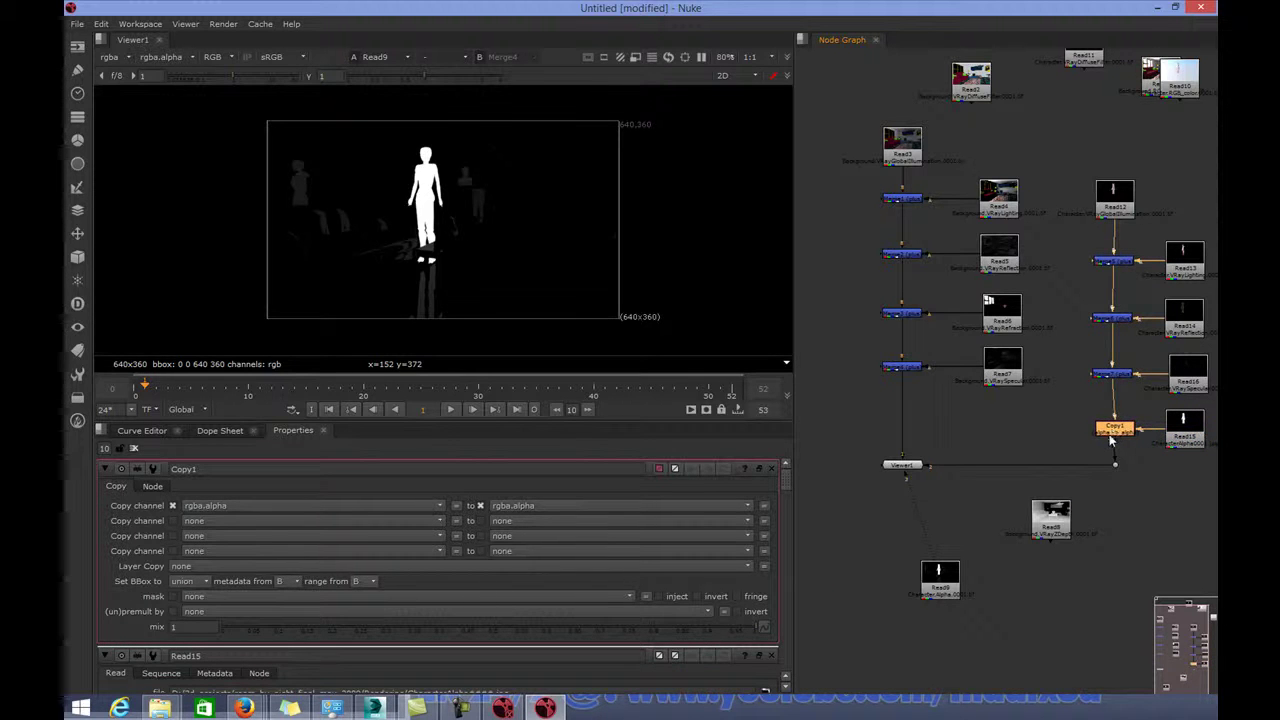
{"action": "left_click", "coordinate": [234, 506]}
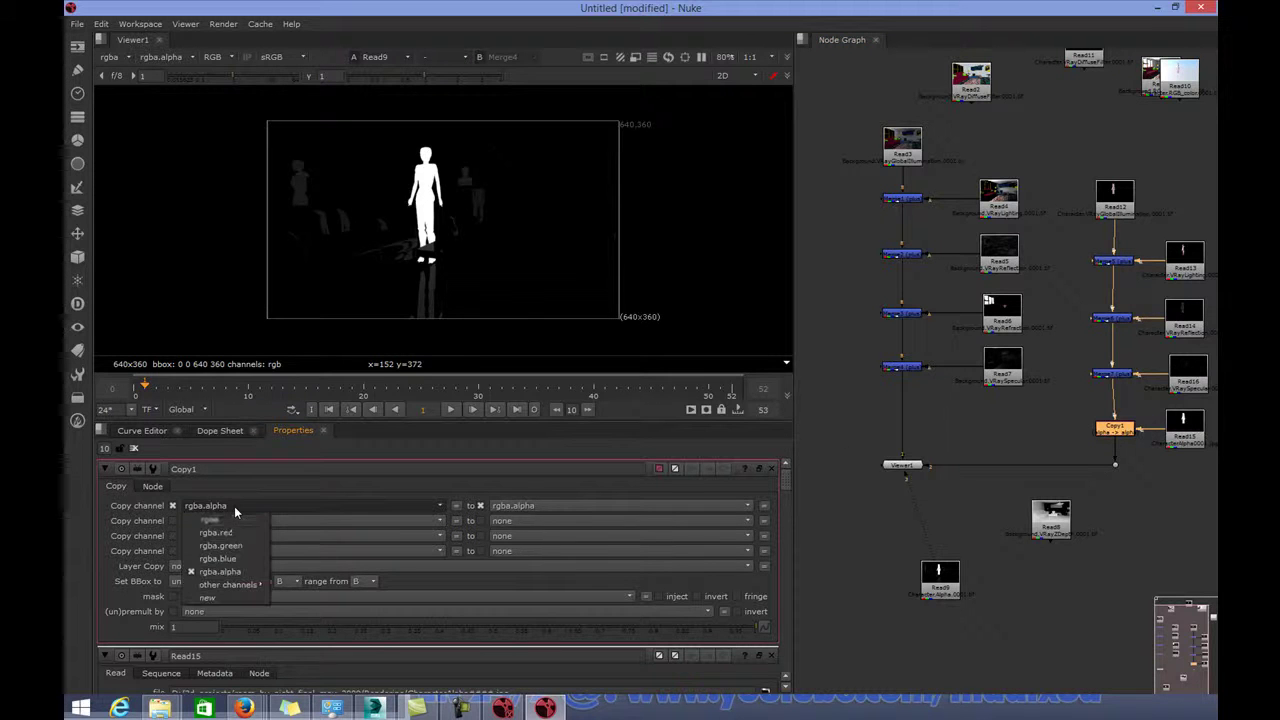
{"action": "left_click", "coordinate": [228, 532]}
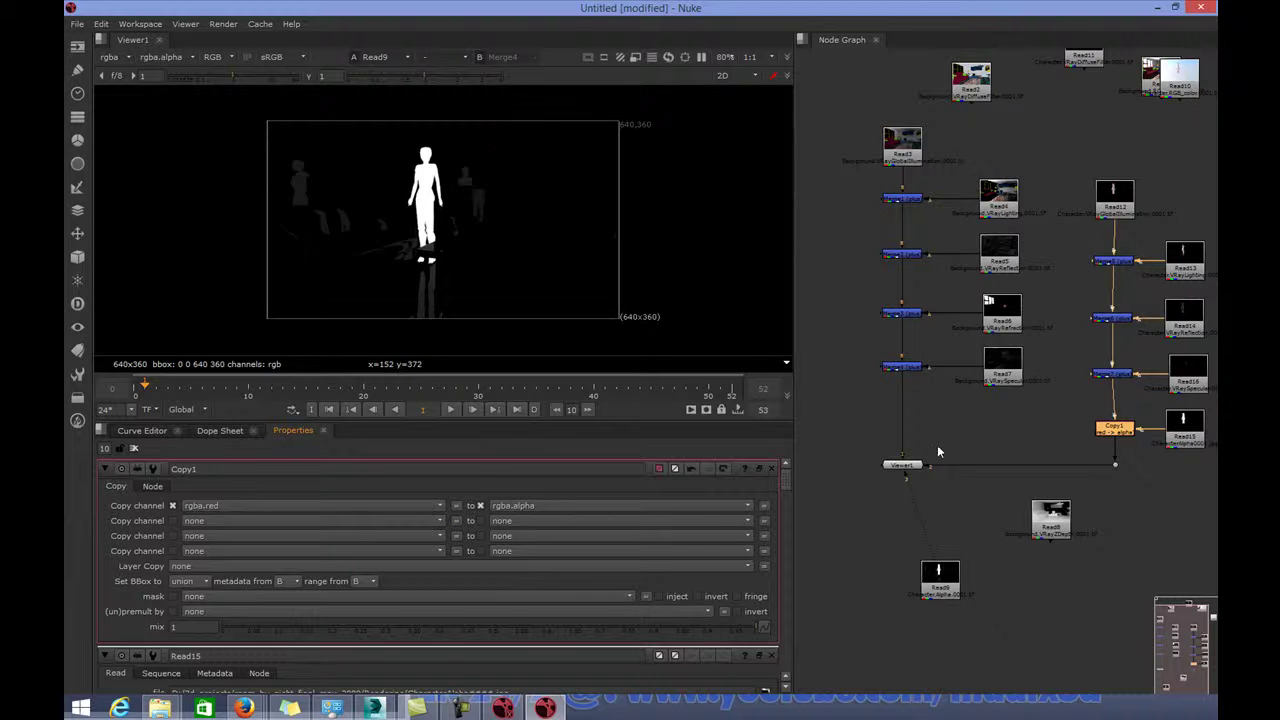
View the character branch and inspect its alpha channel before returning the display to RGB
{"action": "left_click", "coordinate": [901, 467]}
{"action": "left_click_drag", "start_coordinate": [911, 470], "coordinate": [916, 471]}
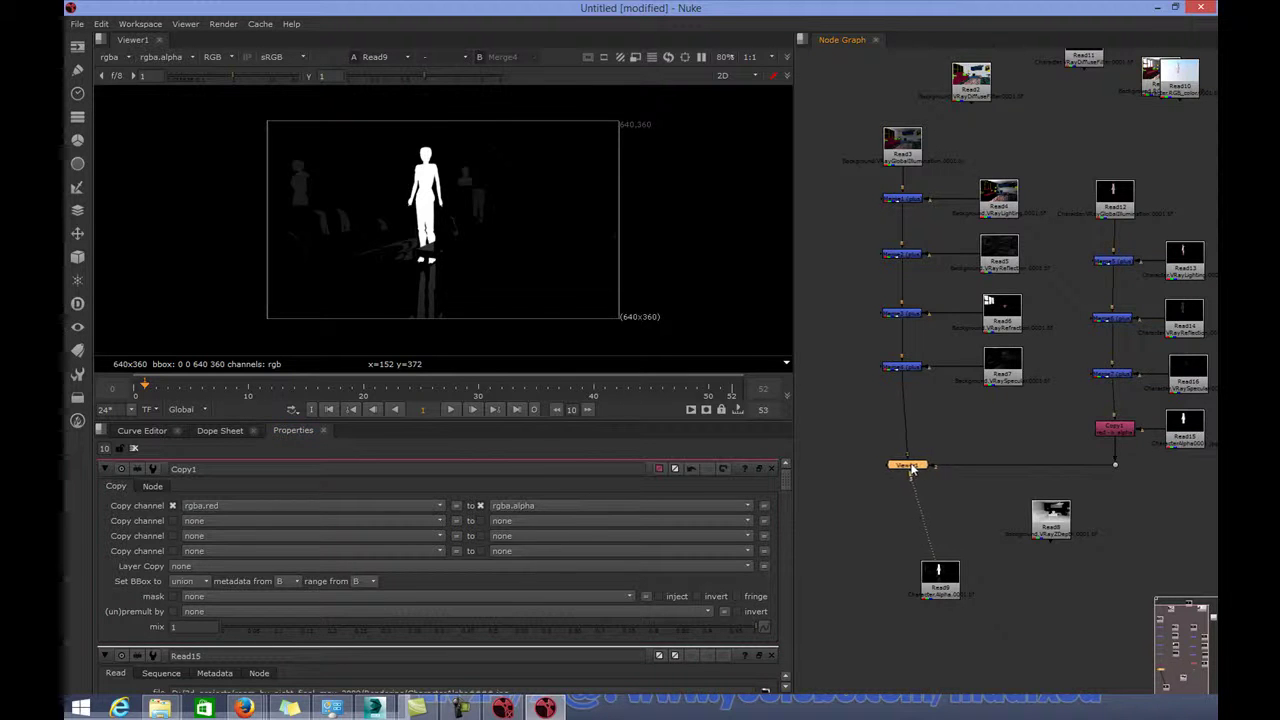
{"action": "key", "text": "2"}
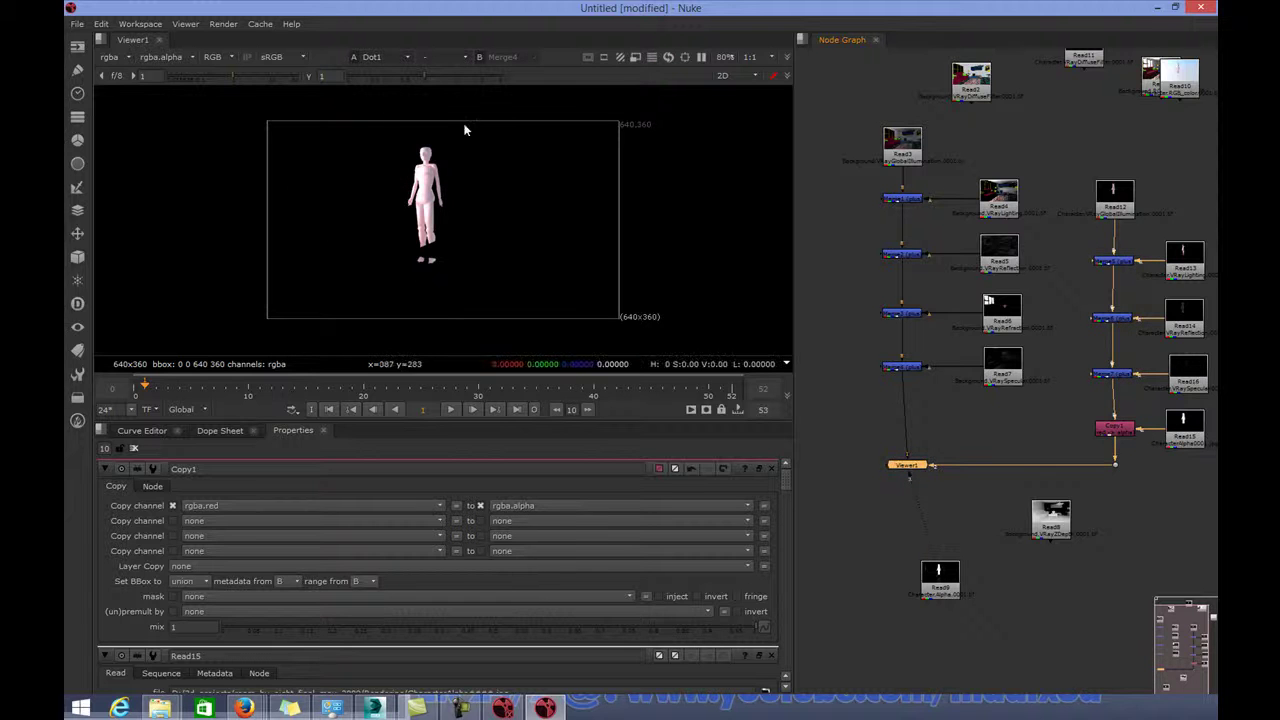
{"action": "left_click", "coordinate": [212, 58]}
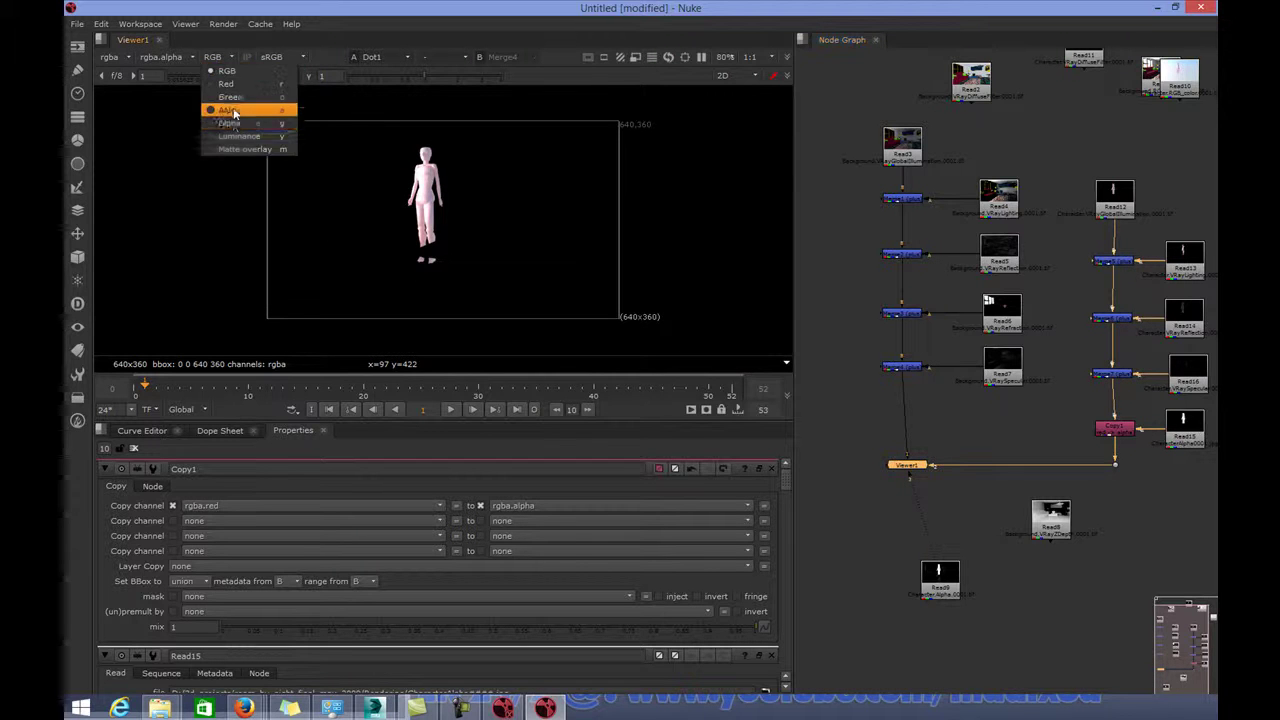
{"action": "left_click", "coordinate": [230, 124]}
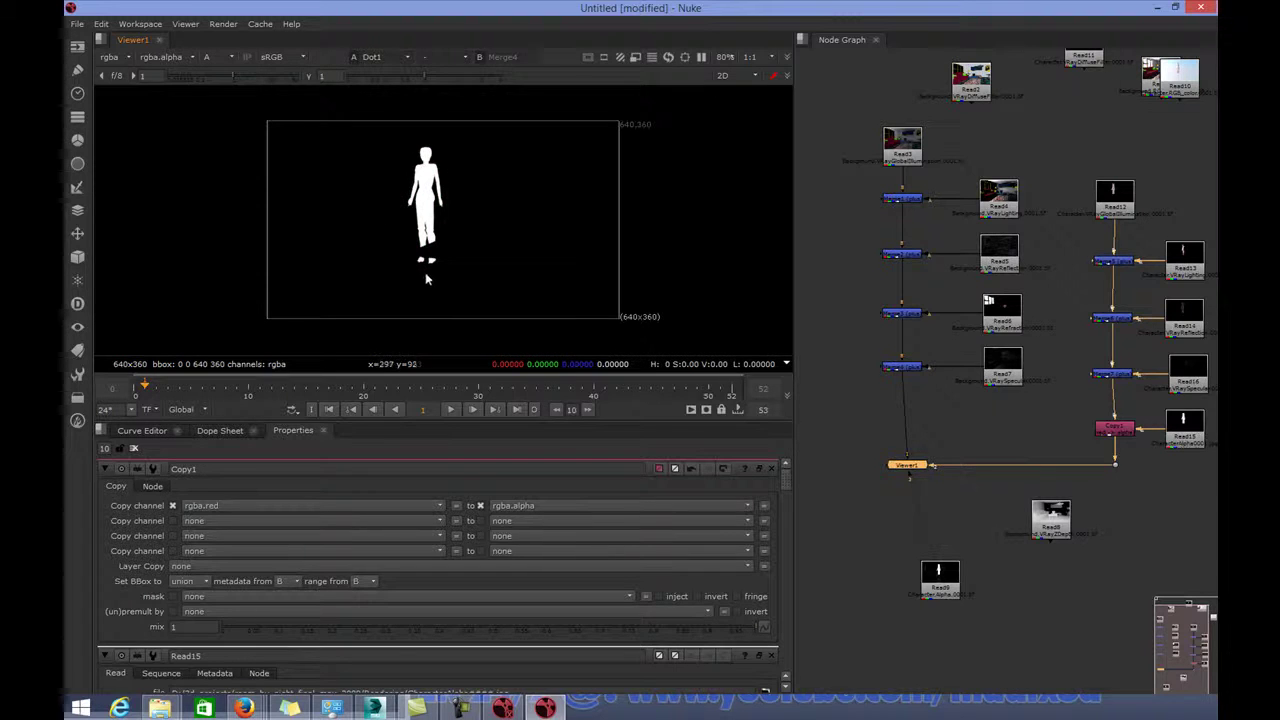
{"action": "left_click", "coordinate": [212, 57]}
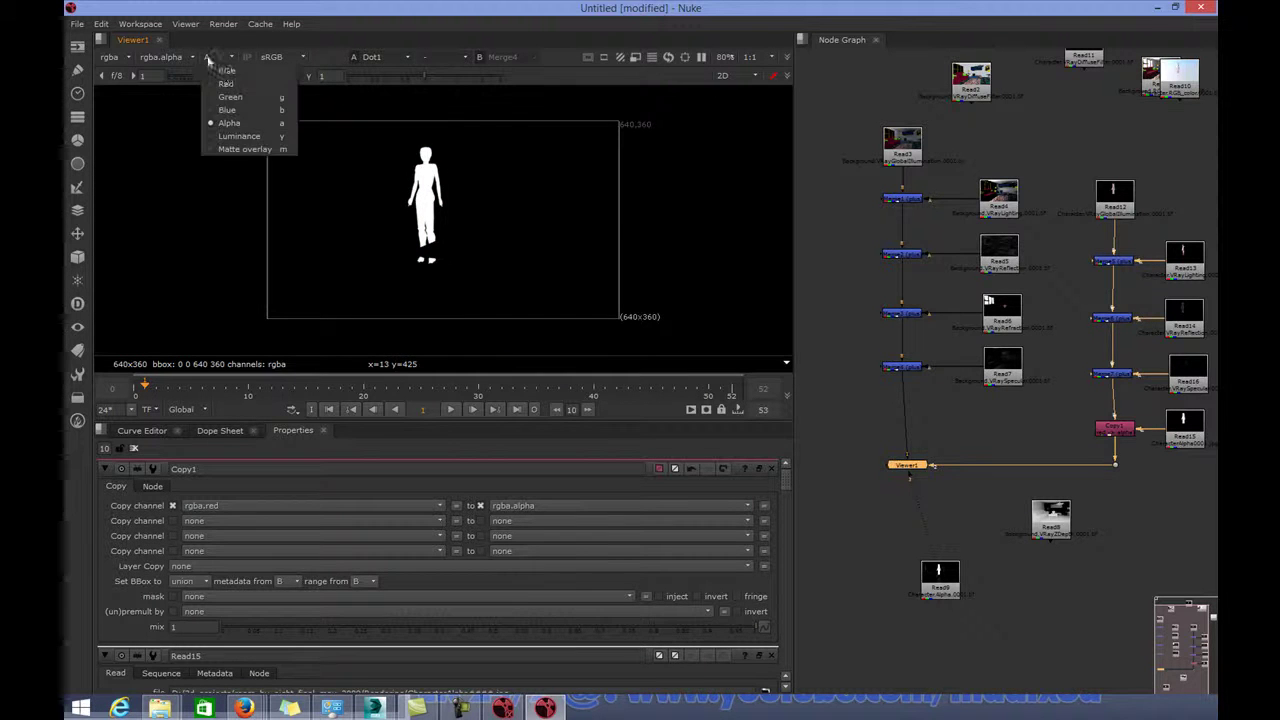
{"action": "left_click", "coordinate": [222, 68]}
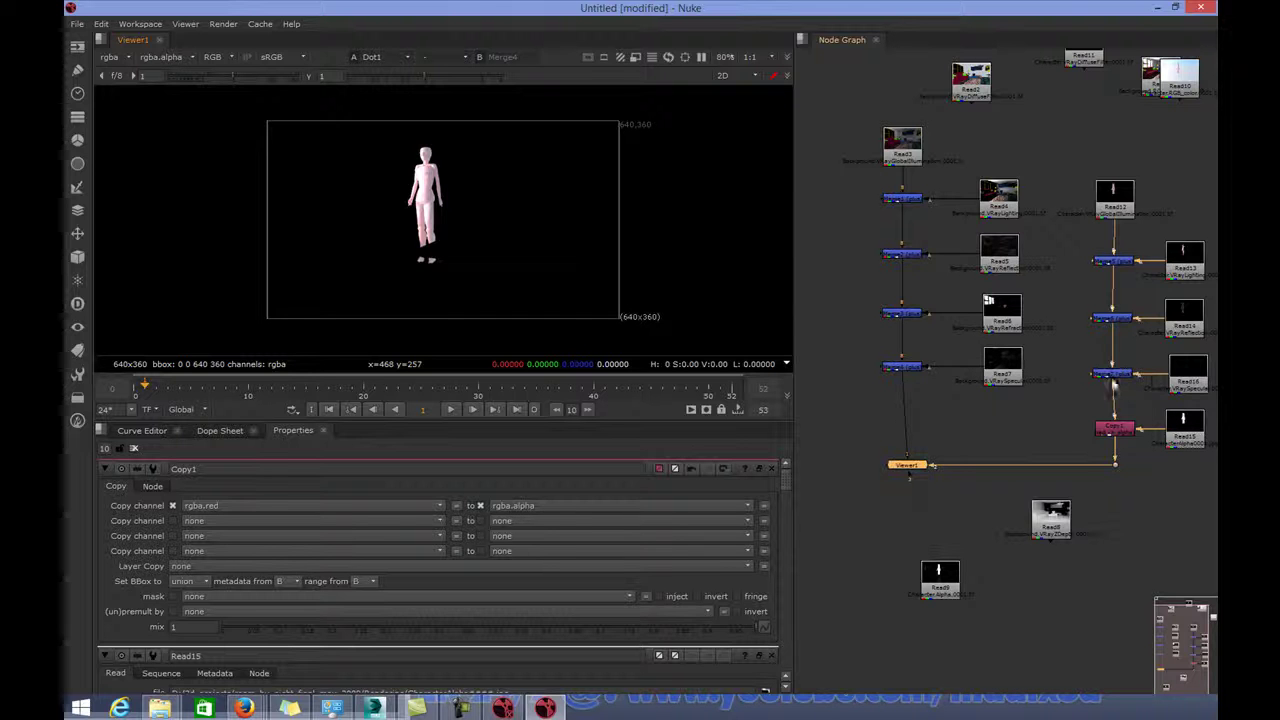
Detach the character branch from the viewer and merge the Copy node over the background branch below its last merge
{"action": "left_click_drag", "start_coordinate": [938, 470], "coordinate": [1115, 434]}
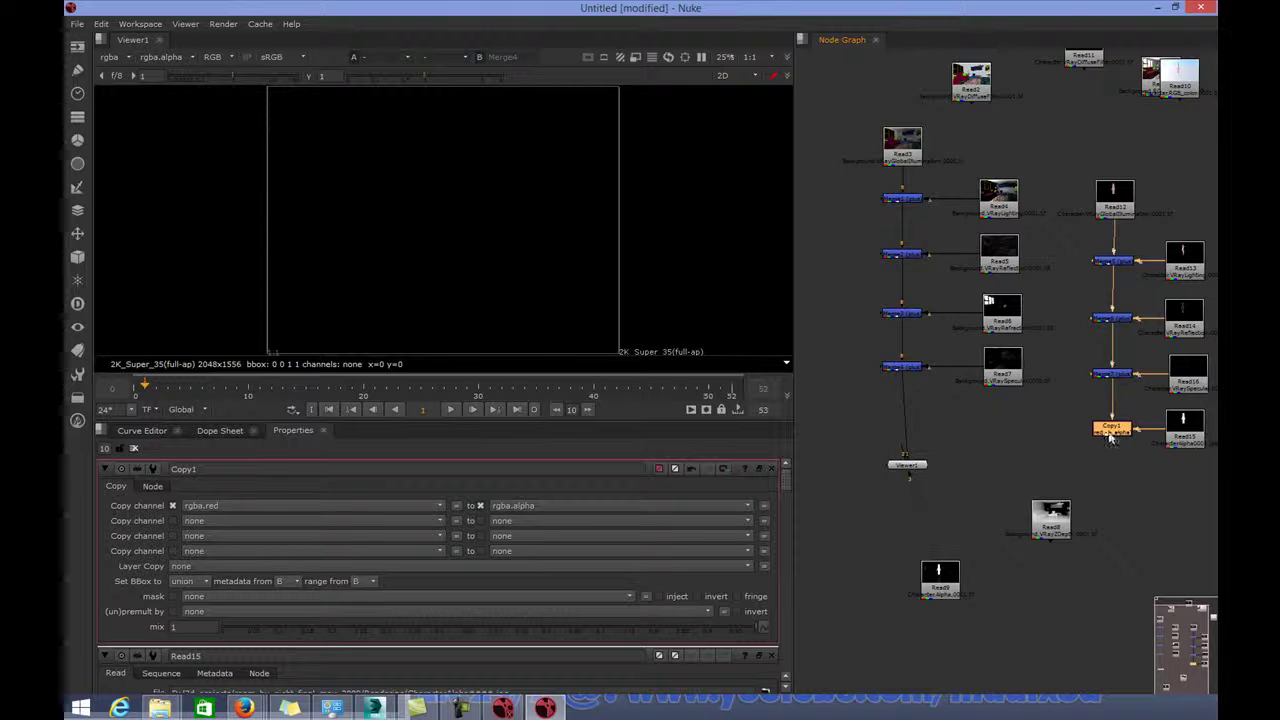
{"action": "key", "text": "m"}
{"action": "left_click_drag", "start_coordinate": [1210, 432], "coordinate": [912, 434]}
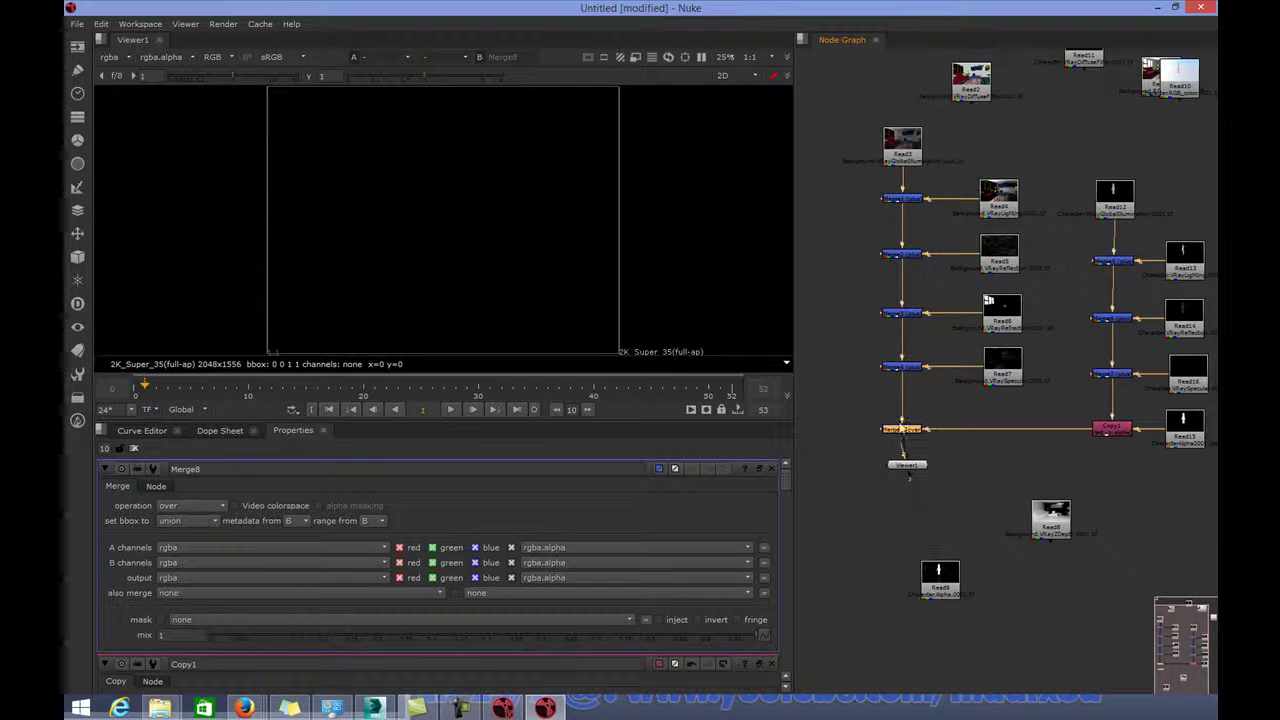
Connect the viewer to the over merge of the character and background, and play the composite
{"action": "scroll", "coordinate": [919, 384], "scroll_direction": "up", "scroll_amount": 6}
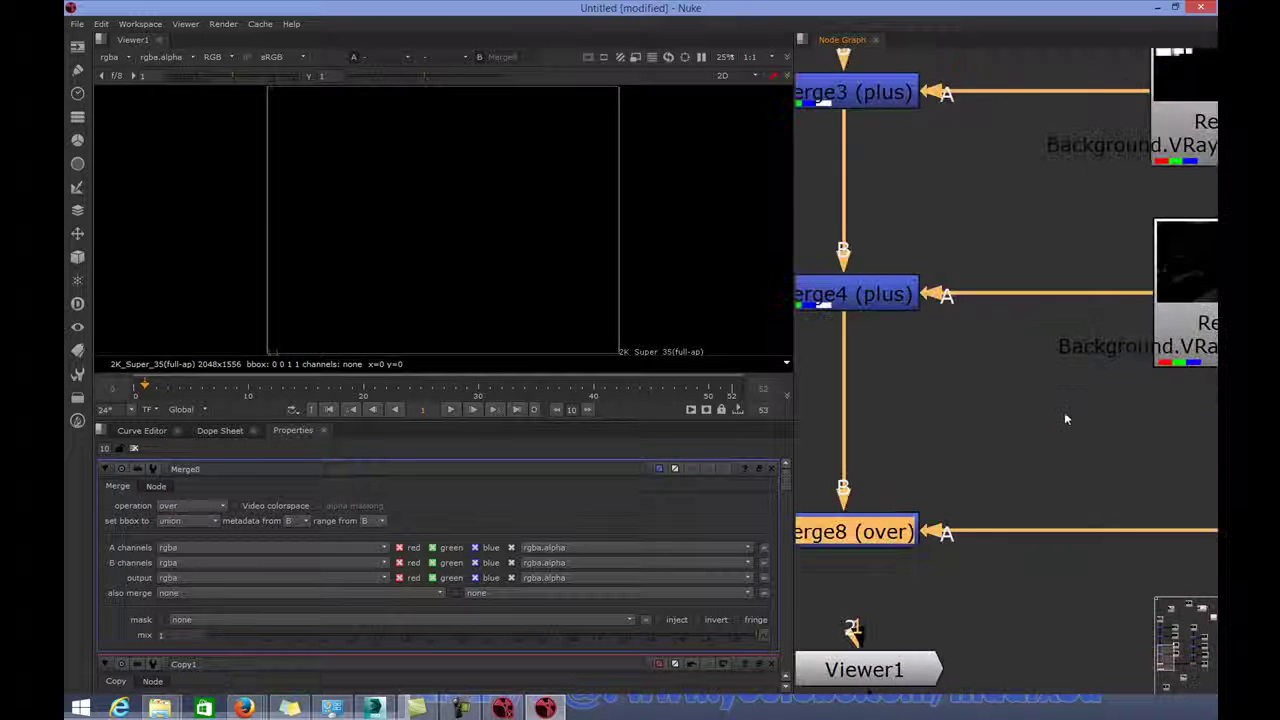
{"action": "scroll", "coordinate": [930, 430], "scroll_direction": "down", "scroll_amount": 1}
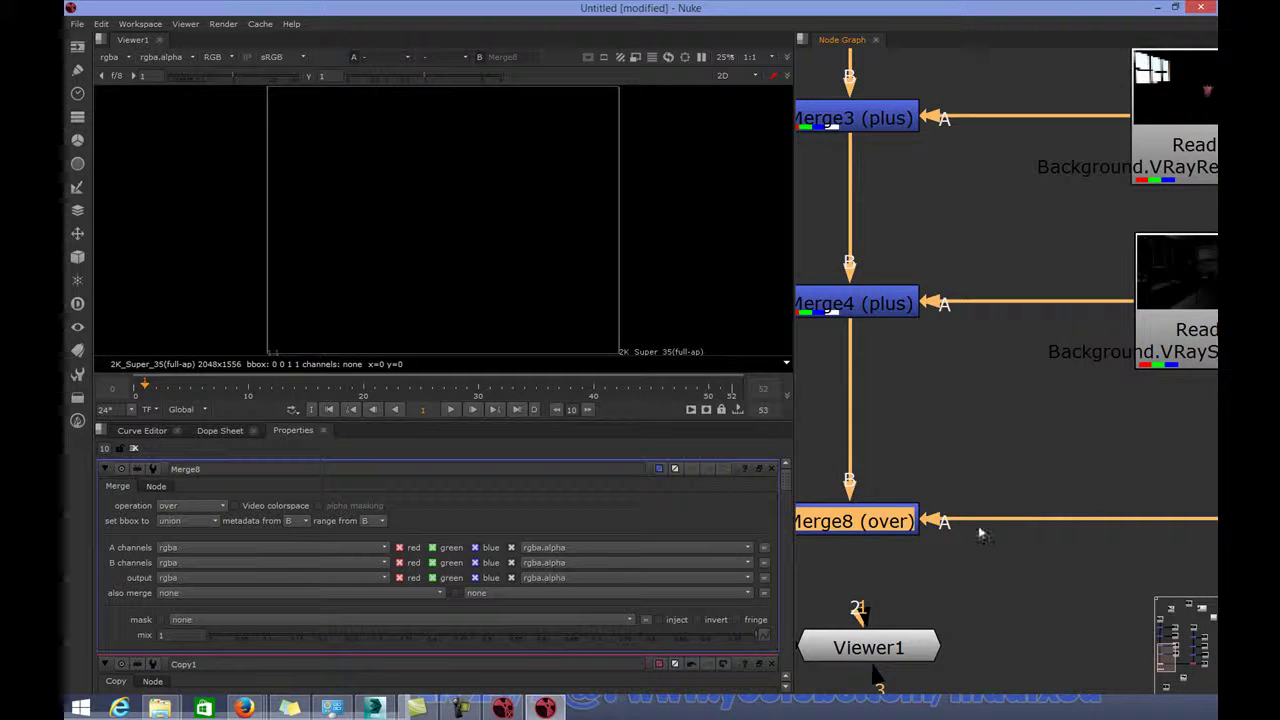
{"action": "scroll", "coordinate": [980, 532], "scroll_direction": "down", "scroll_amount": 6}
{"action": "middle_click_drag", "start_coordinate": [993, 511], "coordinate": [880, 508]}
{"action": "mouse_move", "coordinate": [885, 505]}
{"action": "left_mouse_down"}
{"action": "mouse_move", "coordinate": [866, 513]}
{"action": "mouse_move", "coordinate": [880, 523]}
{"action": "left_mouse_up"}
{"action": "left_click", "coordinate": [870, 515]}
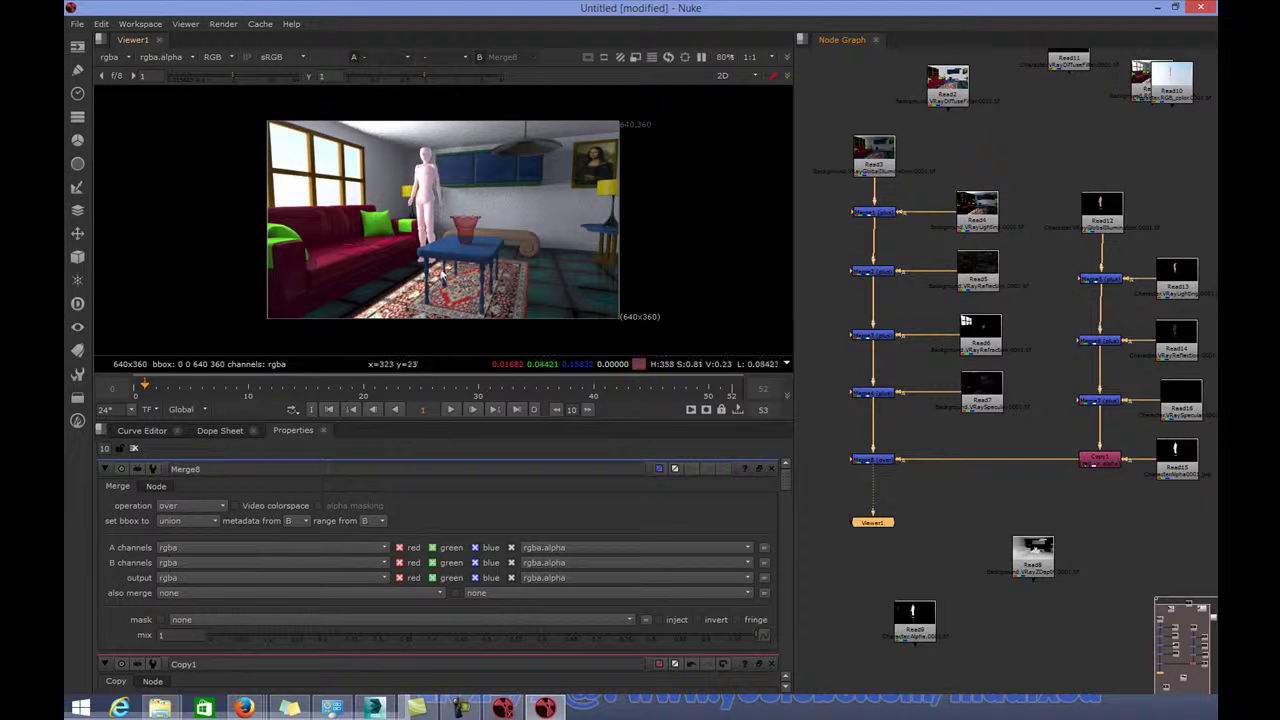
{"action": "left_click", "coordinate": [452, 411]}
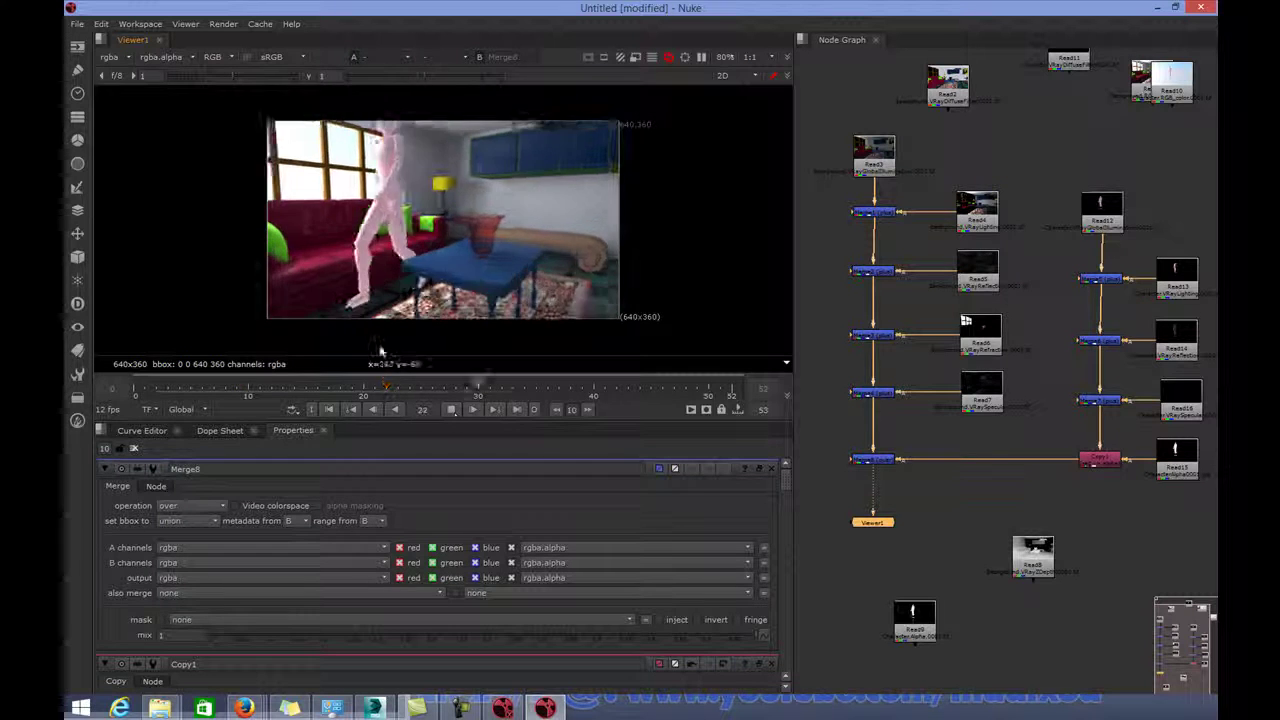